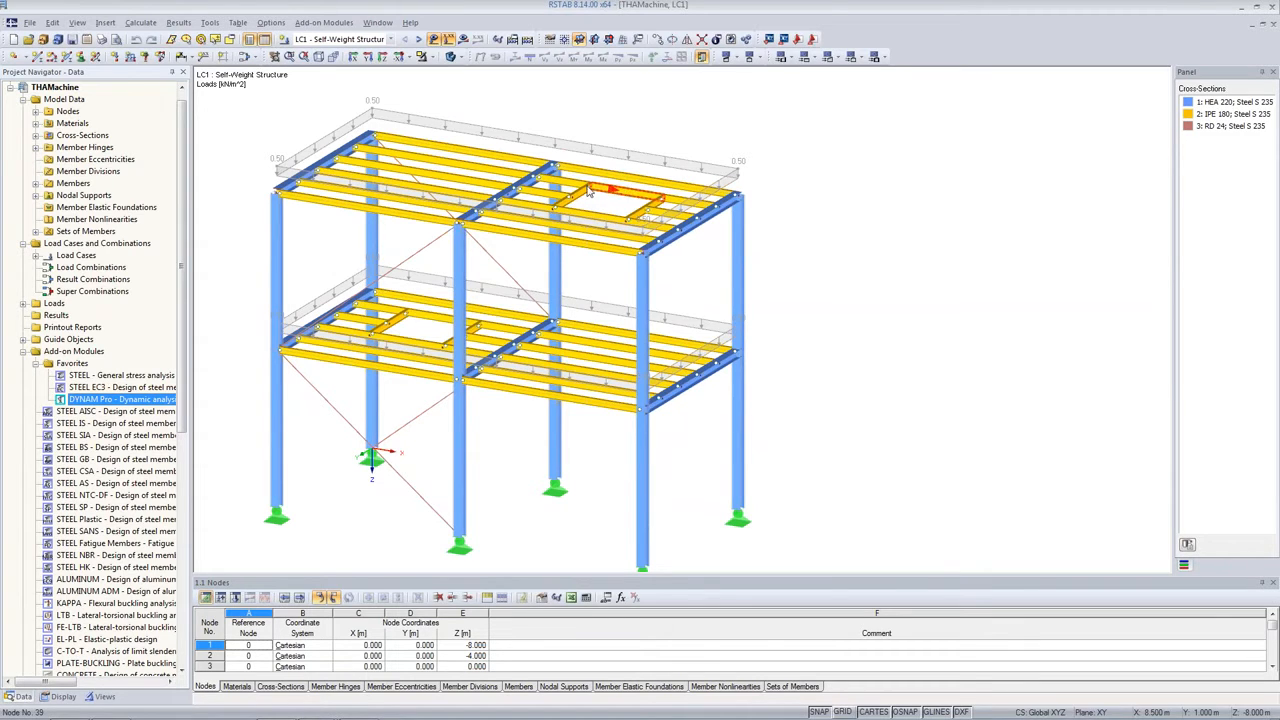
Display load case LC2 - Self-Weight Machine and inspect the member load on the lower machine's supporting beams
click(363, 40)
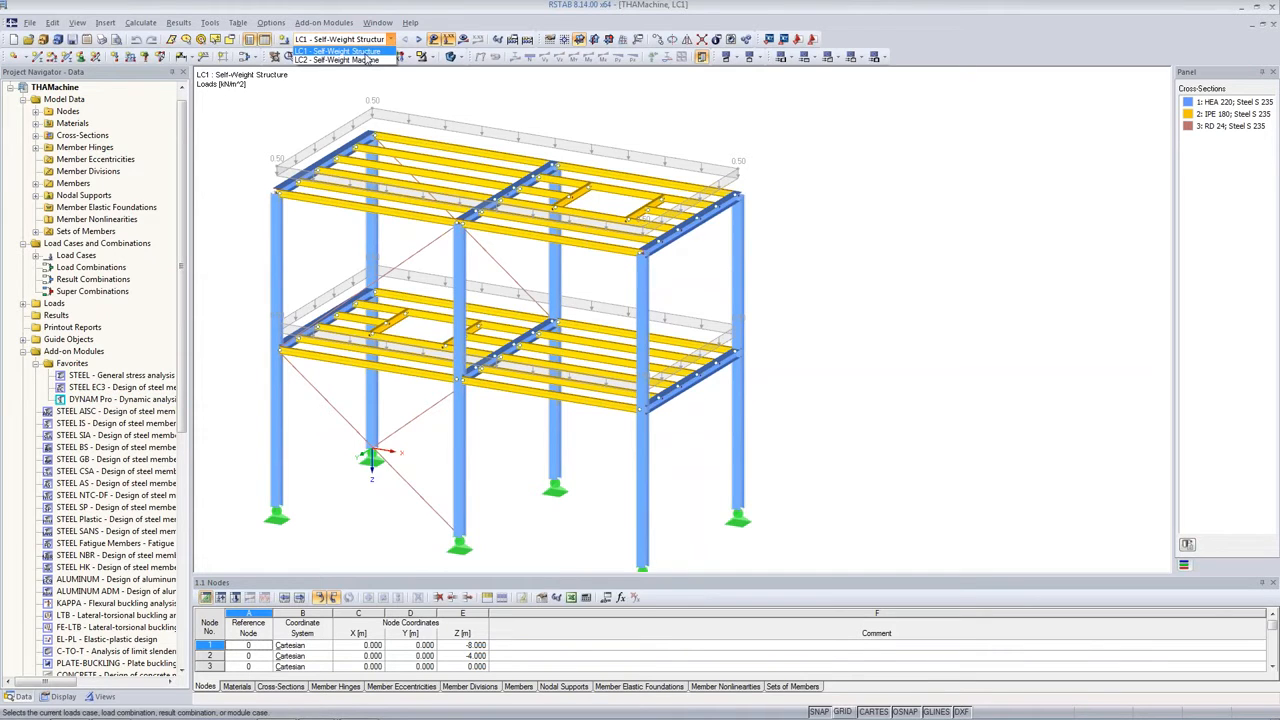
click(369, 59)
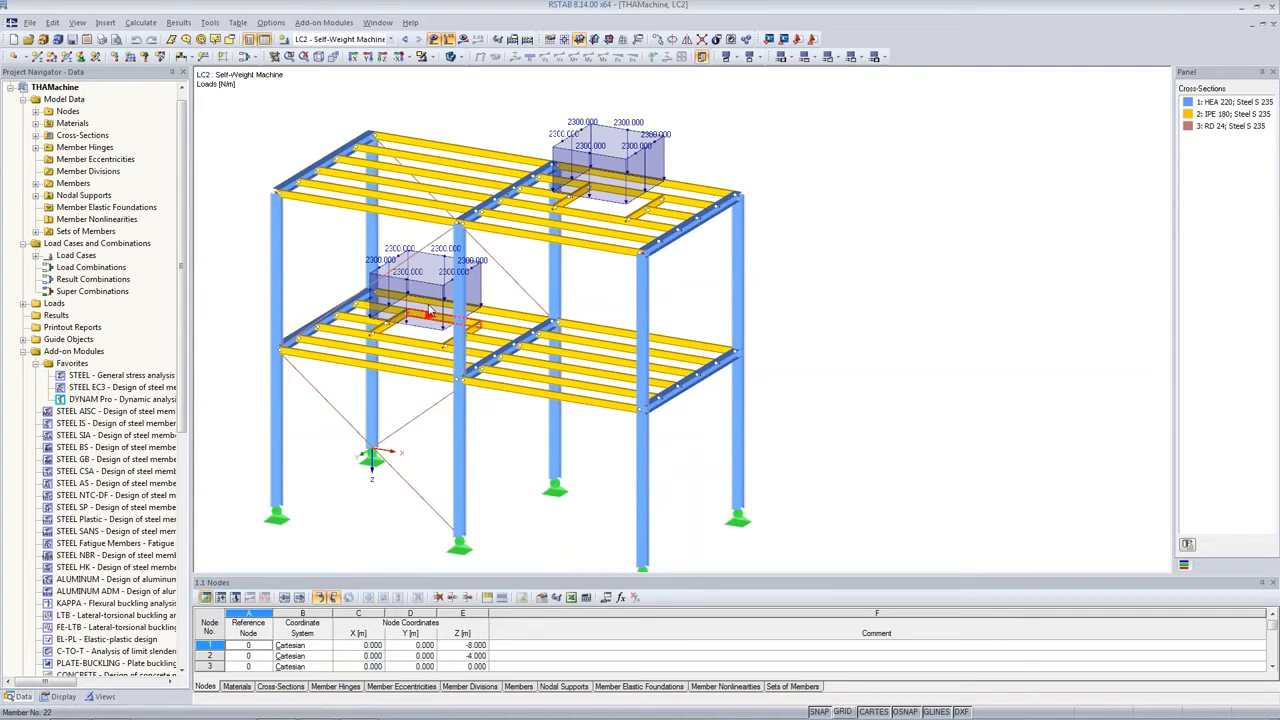
mouse_move(424, 290)
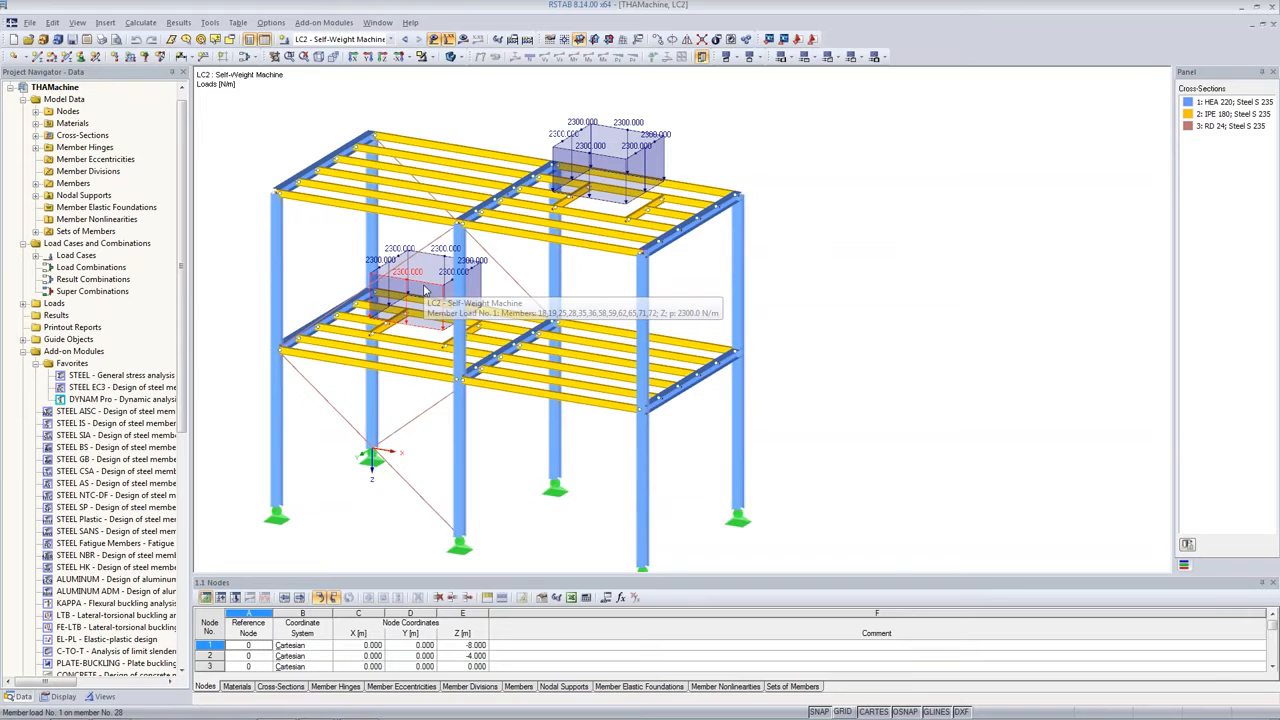
Open the DYNAM Pro input data and activate mass combinations in addition to natural vibrations
double_click(127, 403)
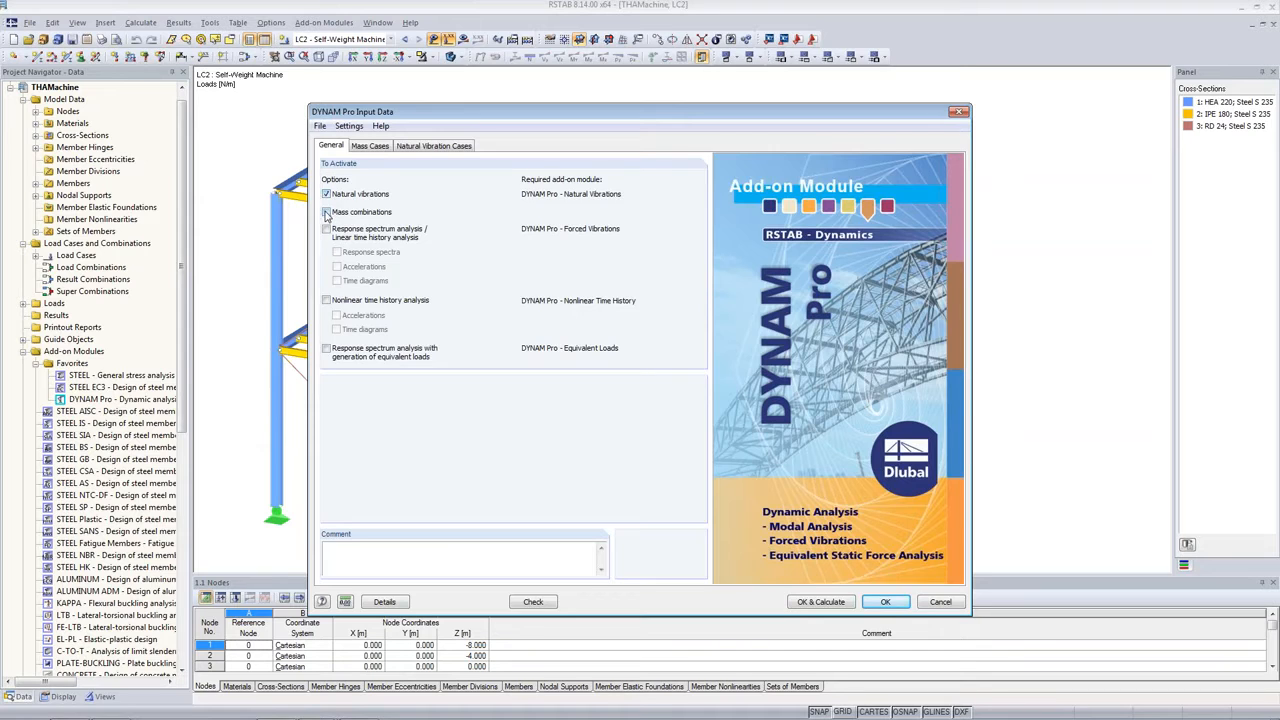
click(326, 212)
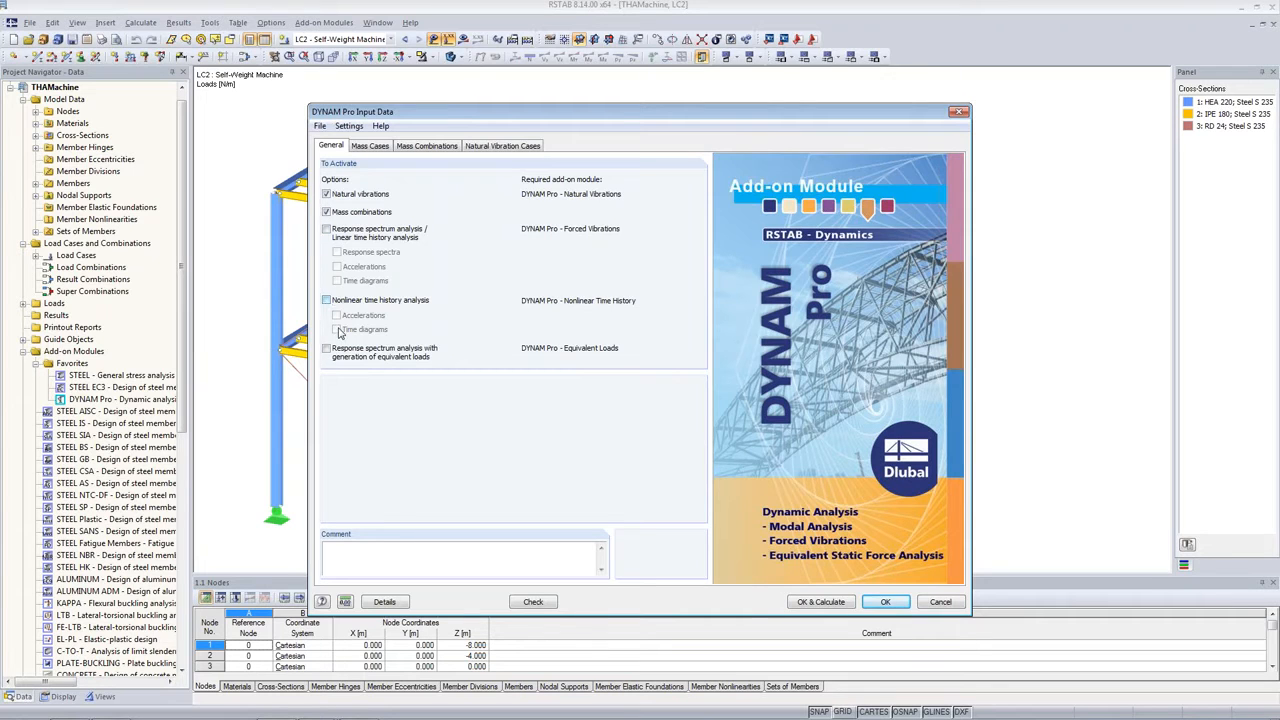
Describe mass case MC1 as "Self-Weight Structure" and take its masses from the force components of LC1 instead of the structure's self-weight
click(370, 146)
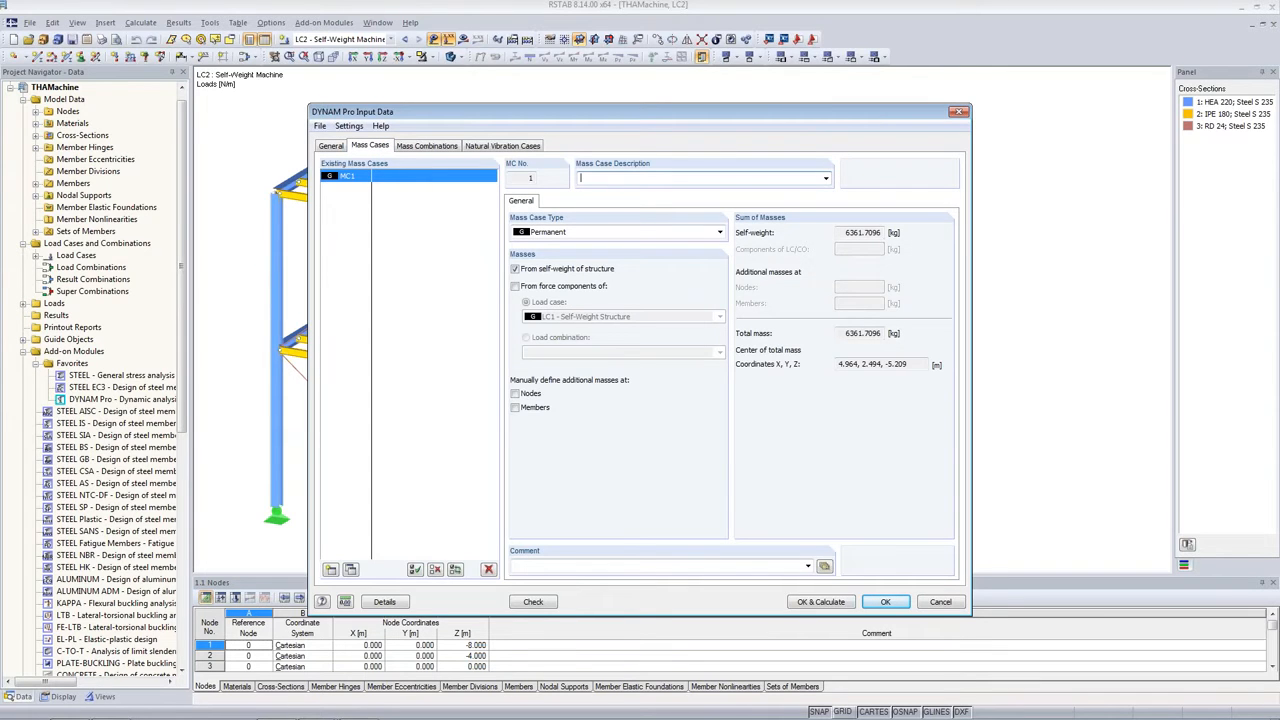
text(Self-Weight Structure)
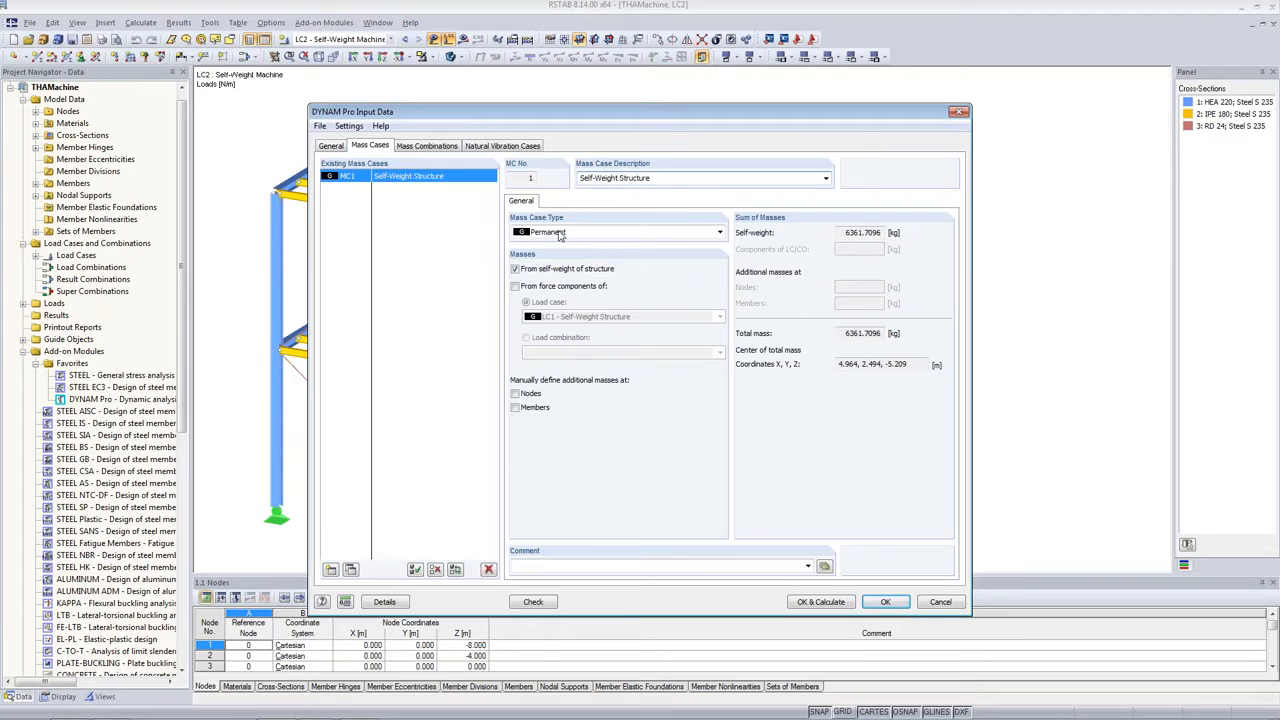
click(515, 269)
click(515, 286)
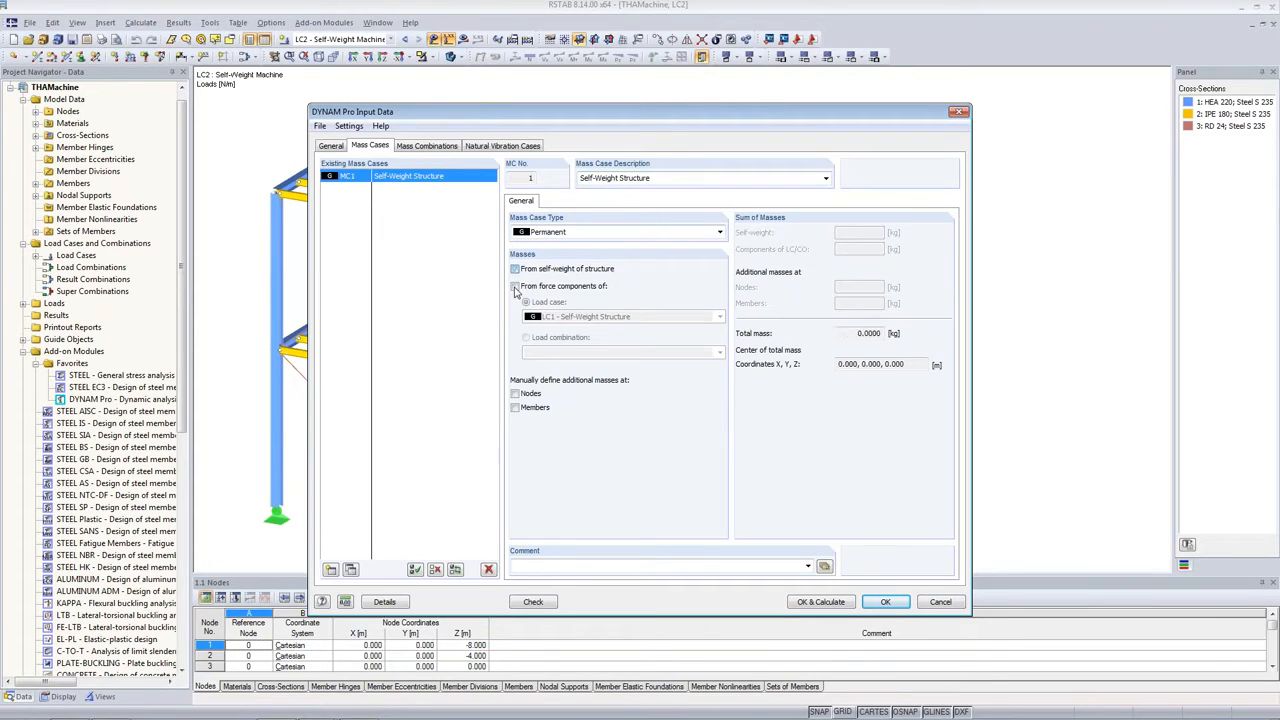
click(587, 316)
click(587, 322)
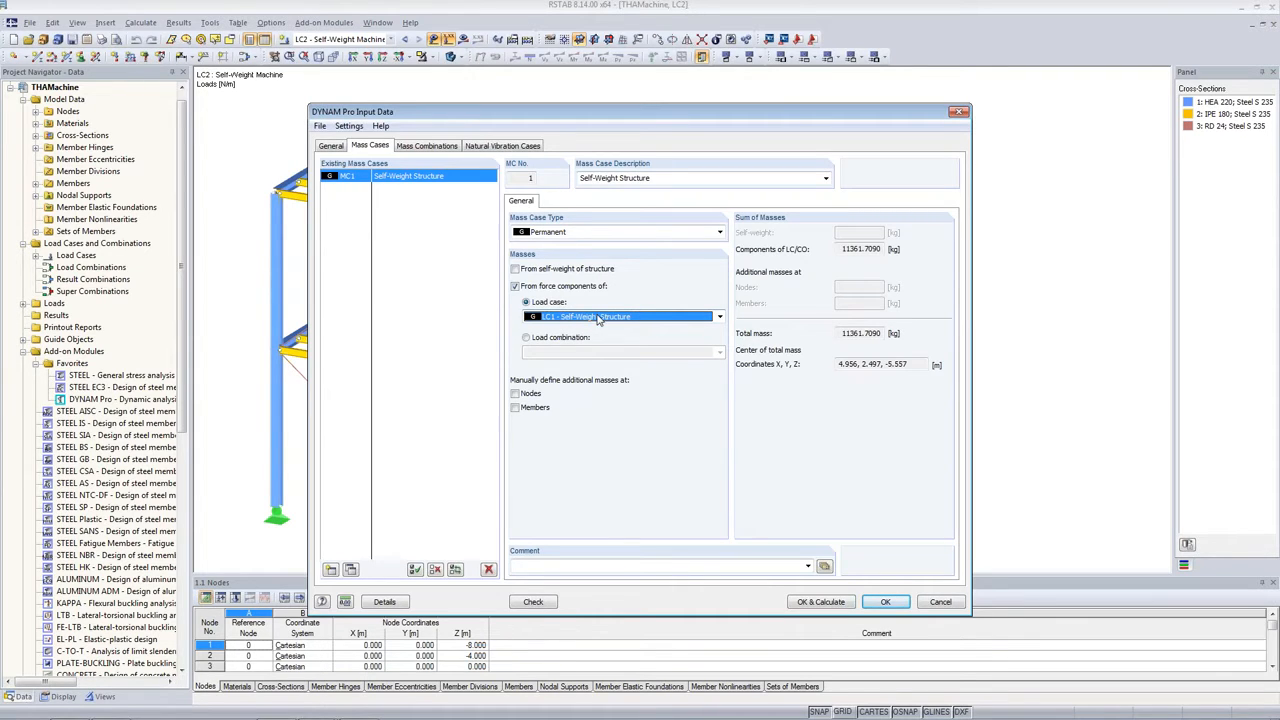
Copy the mass case as MC2, describe it as "Self-Weight Machines" and take its masses from load case LC2 - Self-Weight Machine
click(351, 569)
click(670, 178)
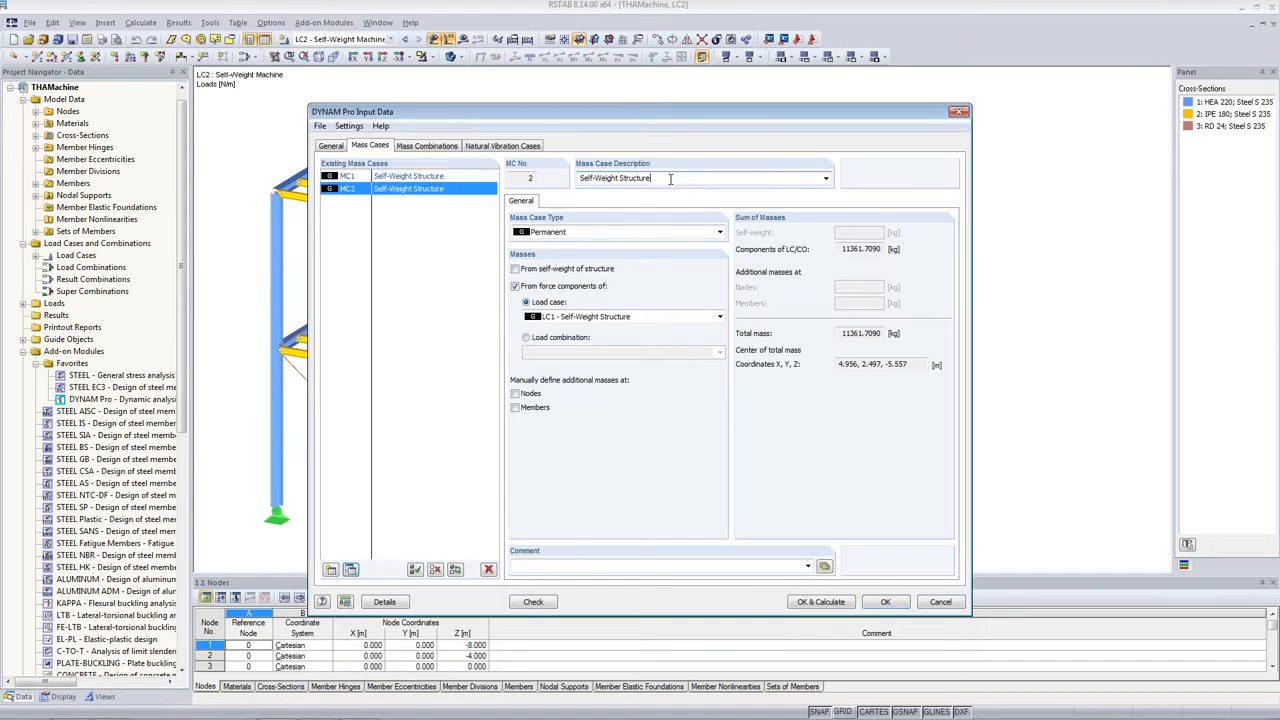
key(BackSpace)
key(BackSpace)
key(BackSpace)
key(BackSpace)
key(BackSpace)
key(BackSpace)
key(BackSpace)
key(BackSpace)
key(BackSpace)
text(Machines)
click(588, 319)
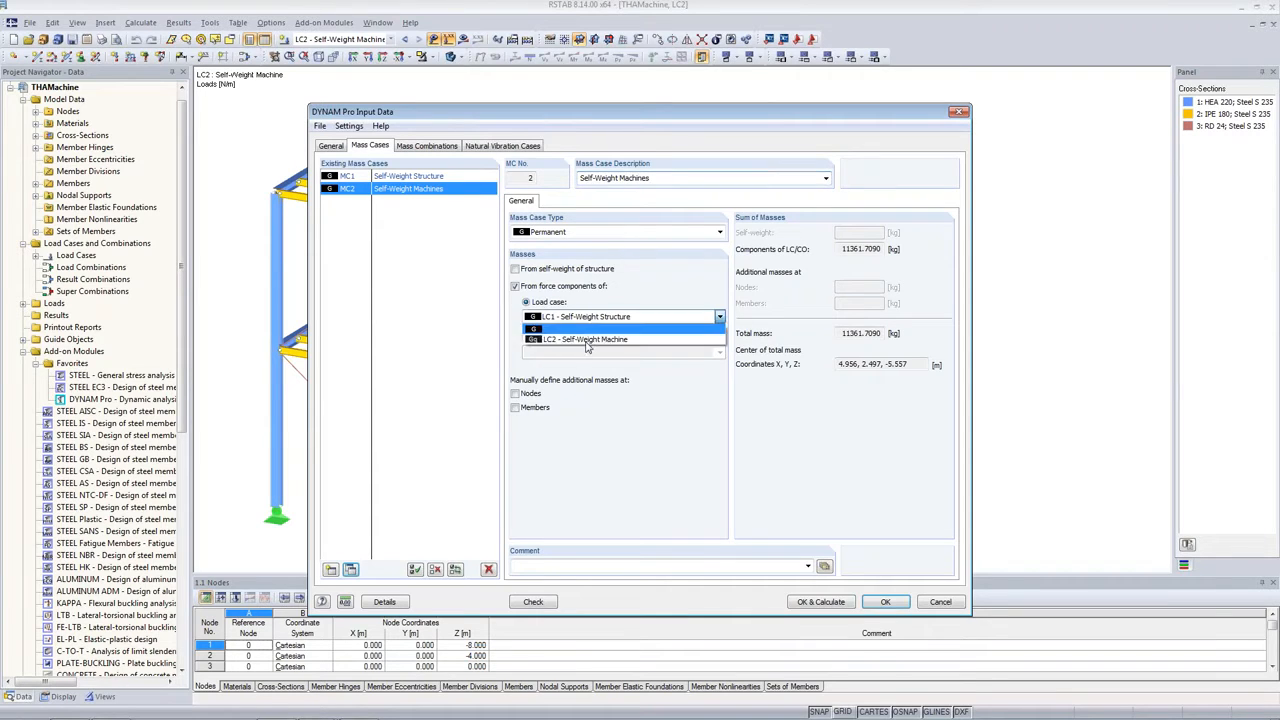
click(588, 340)
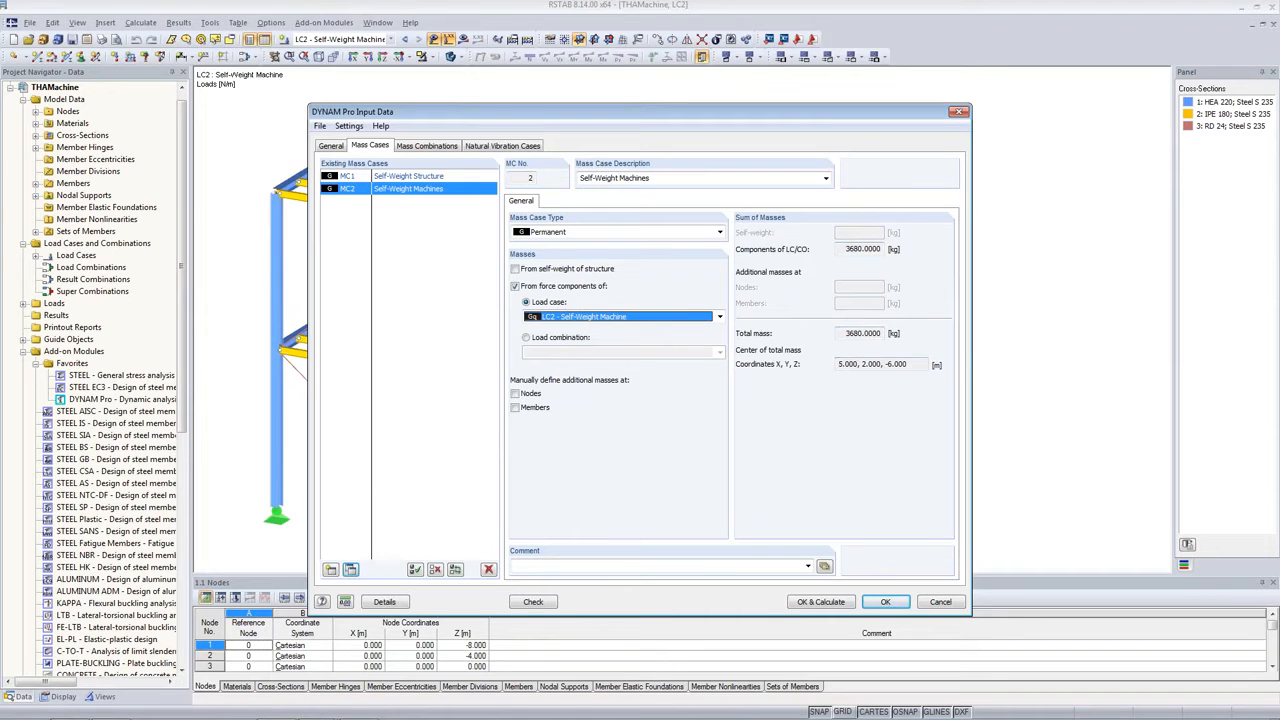
click(839, 247)
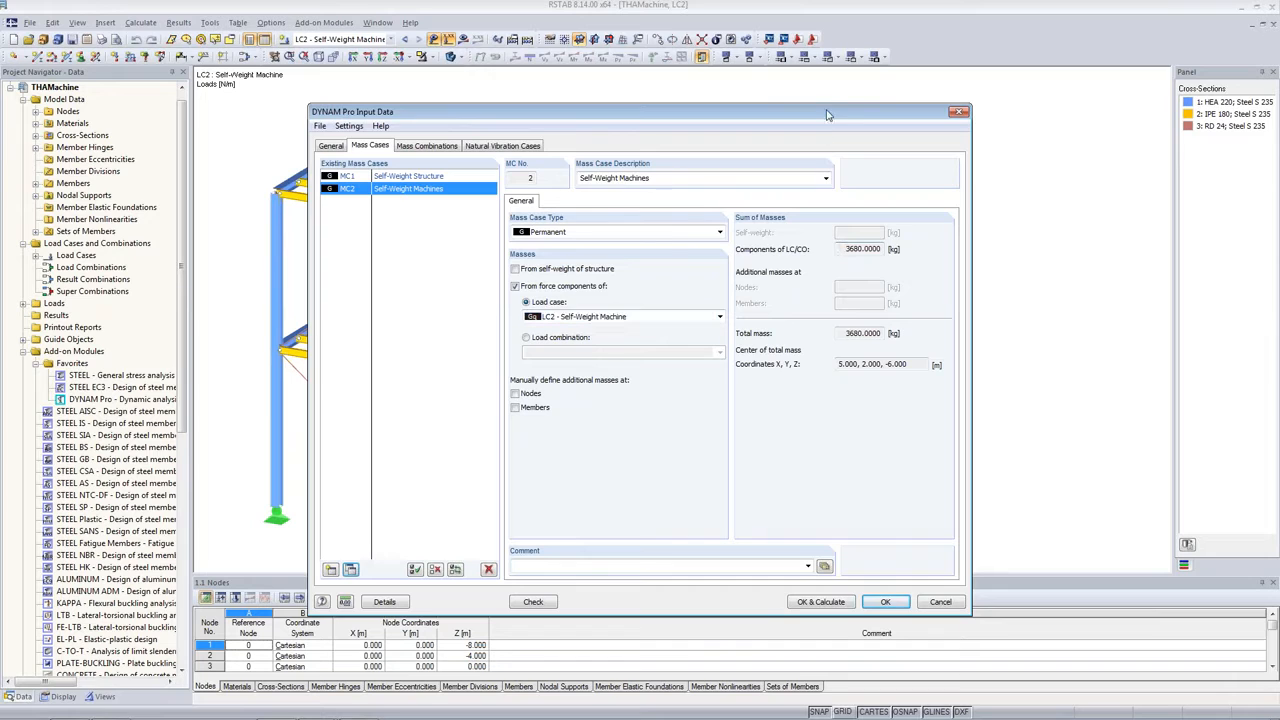
Add mass cases MC1 and MC2 to mass combination MCO1 and describe it as "Self-Weight"
click(424, 146)
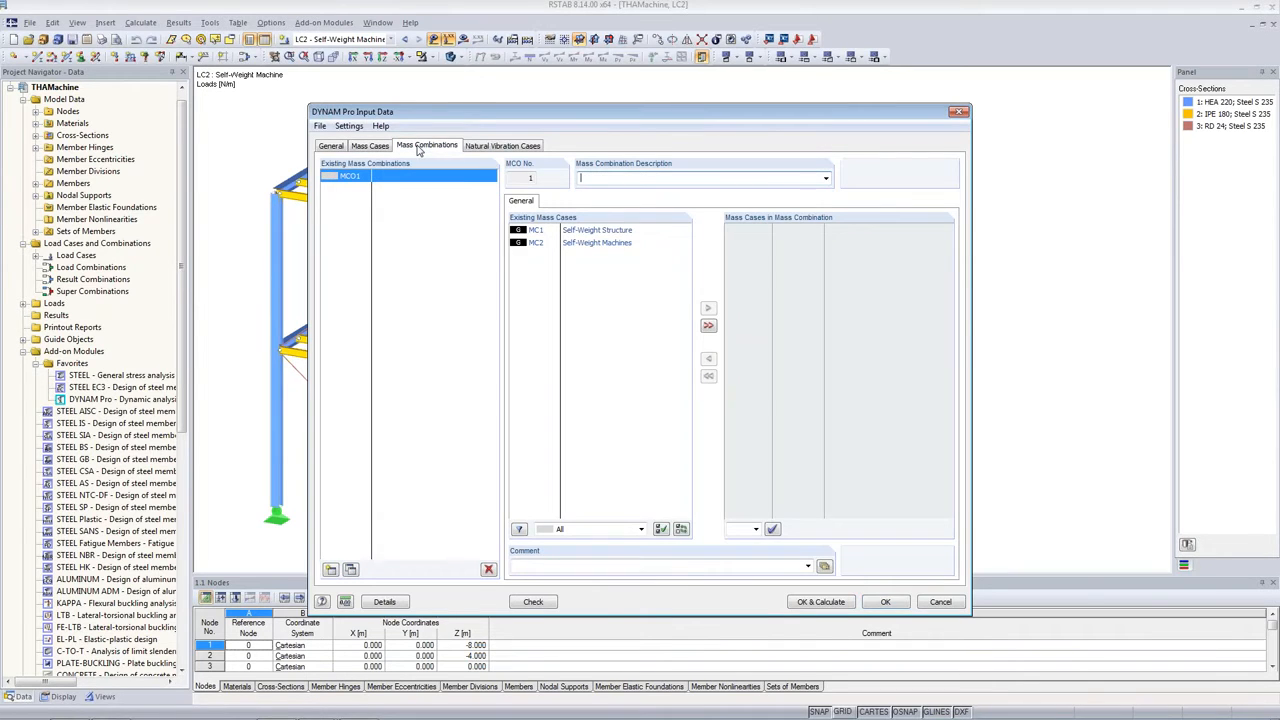
click(537, 232)
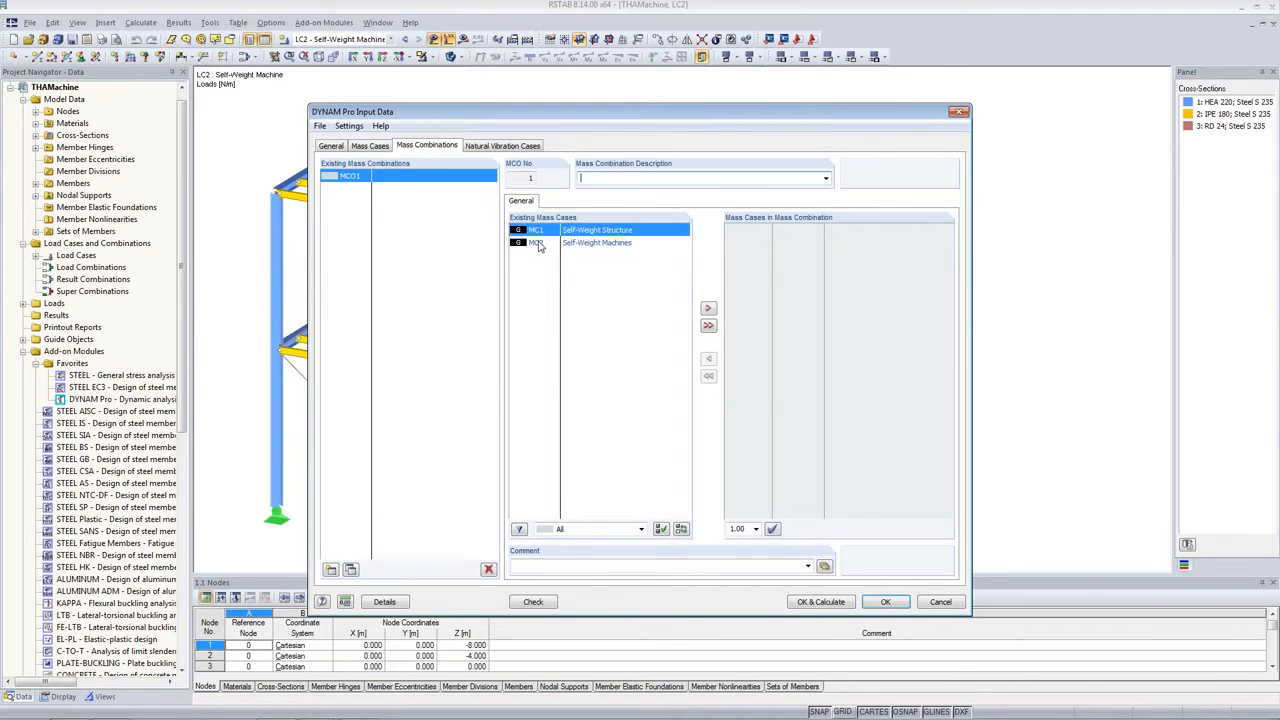
click(709, 326)
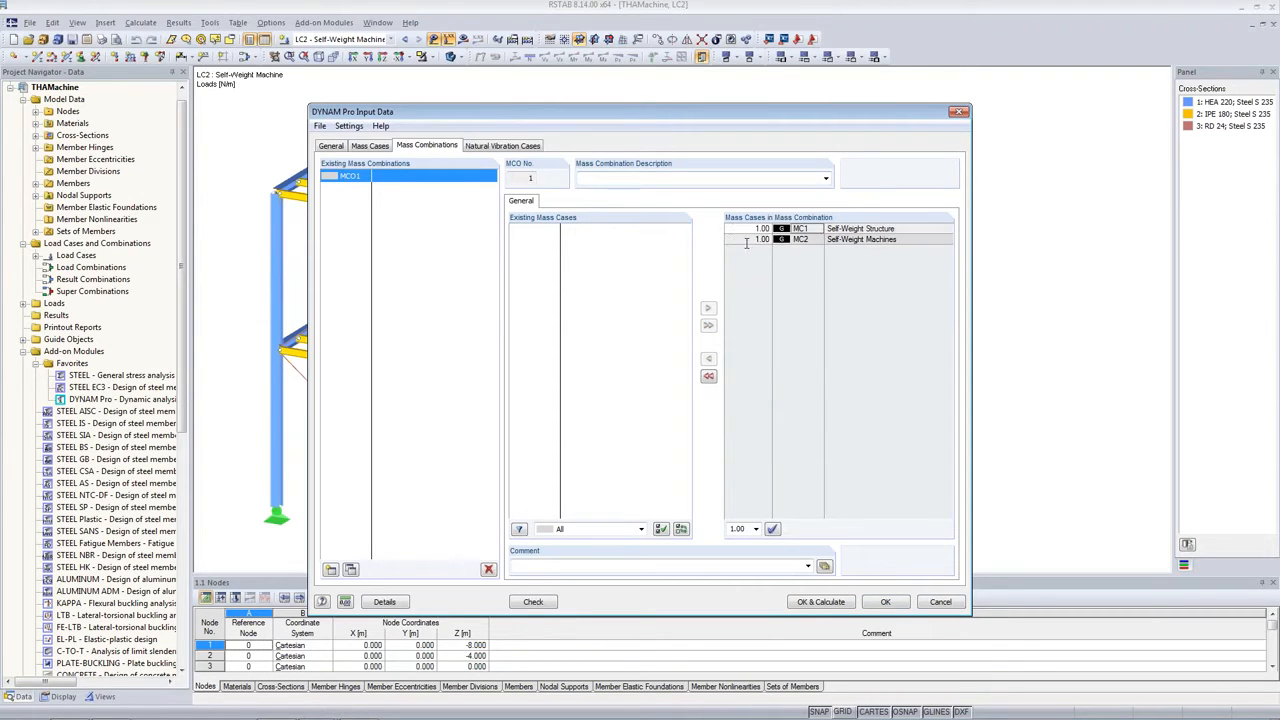
click(694, 181)
text(S)
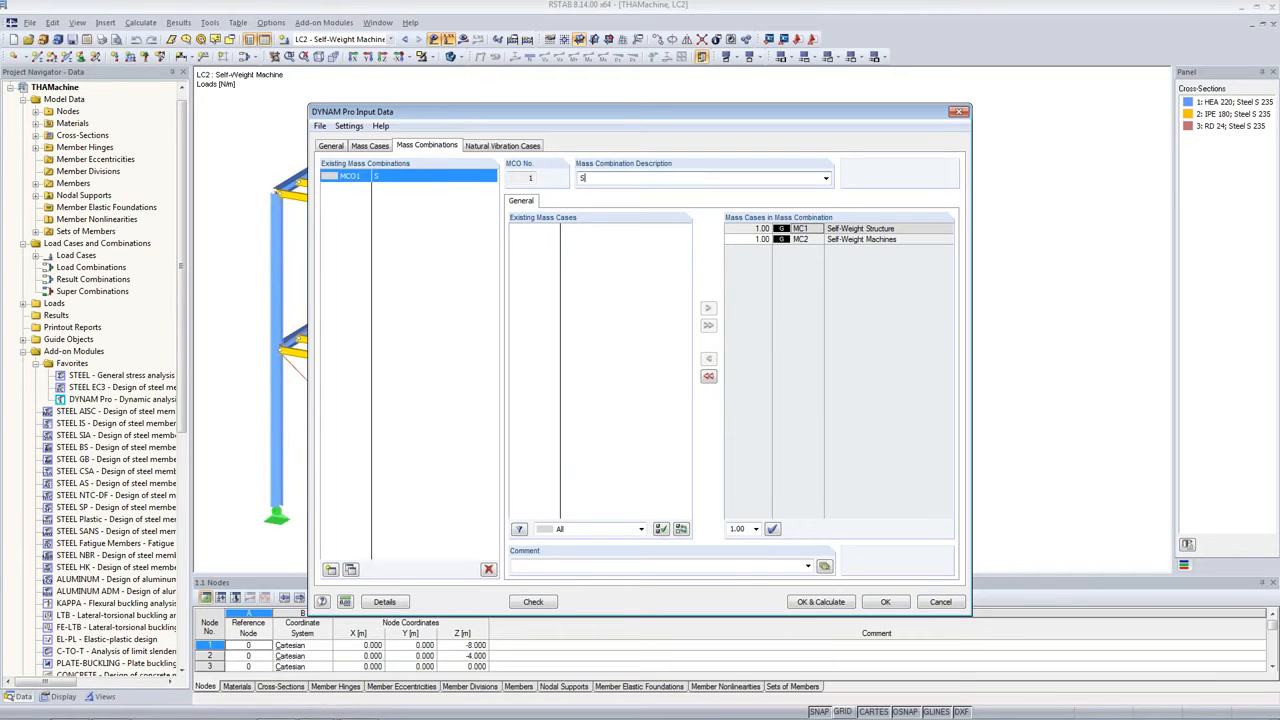
text(elf-Weight)
Check the factors of both mass cases in the combination and the mass case types available for MC1
click(752, 230)
click(749, 240)
click(744, 229)
click(741, 238)
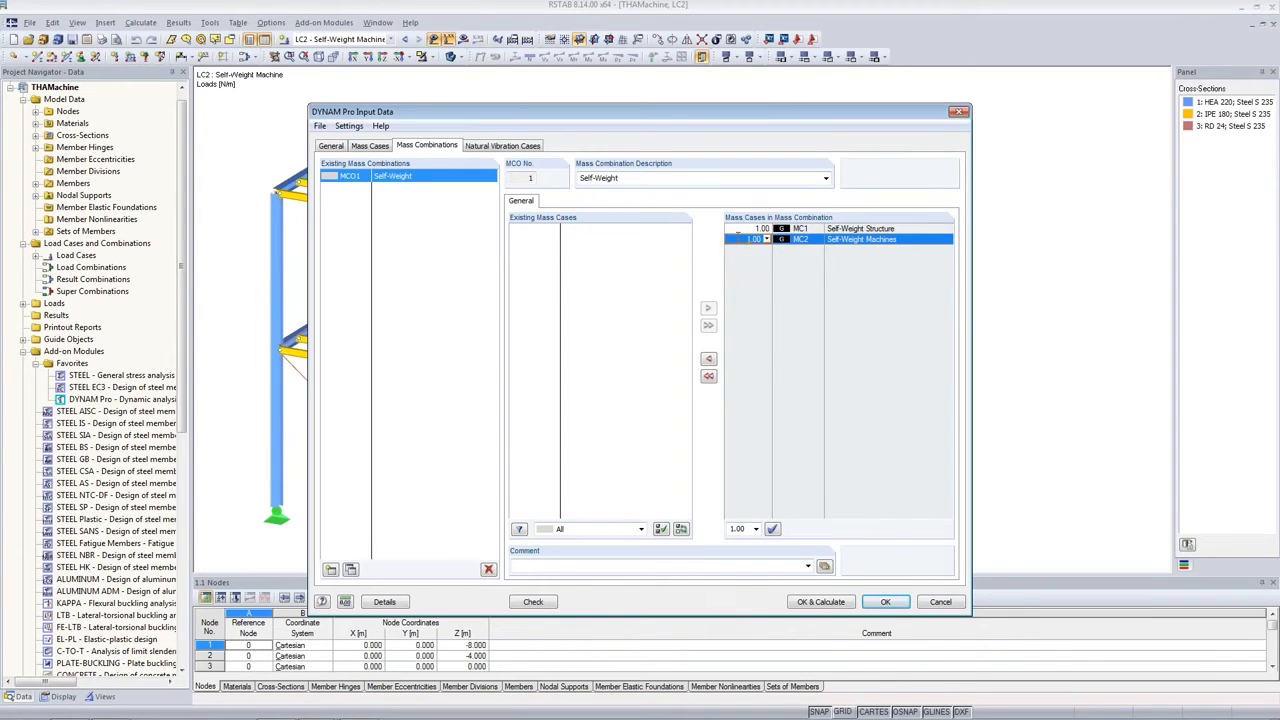
click(370, 146)
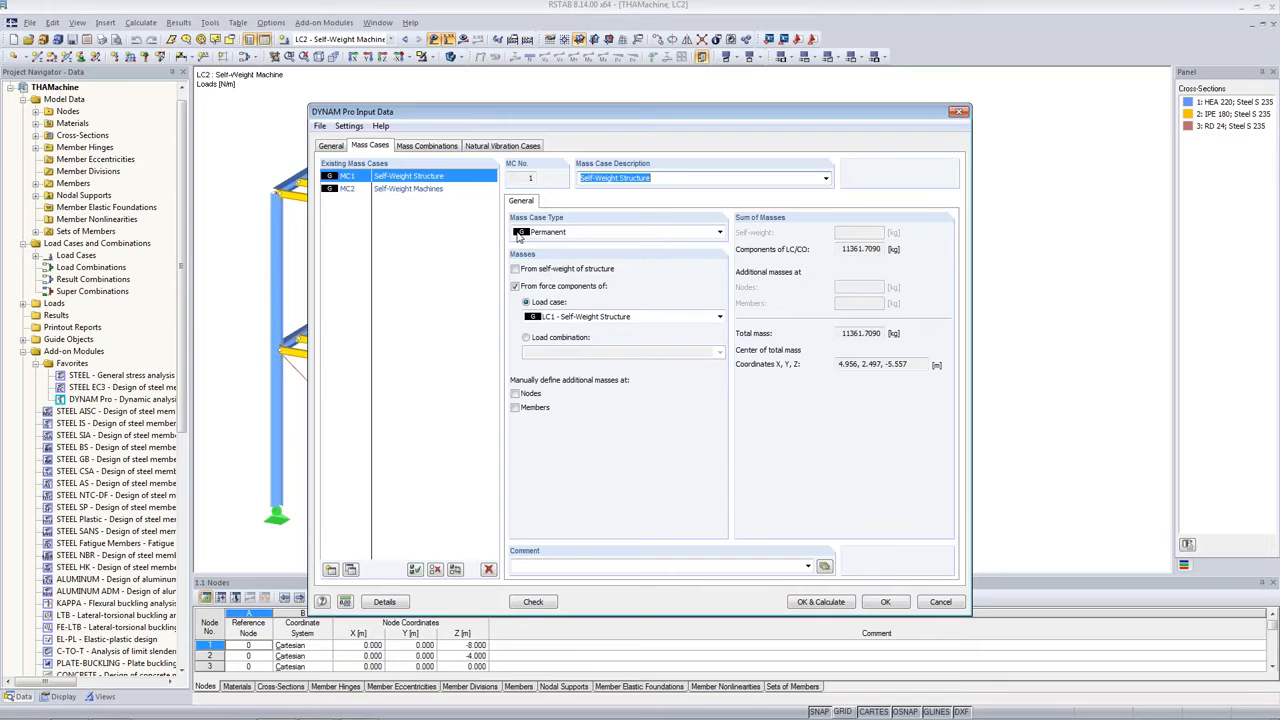
click(578, 236)
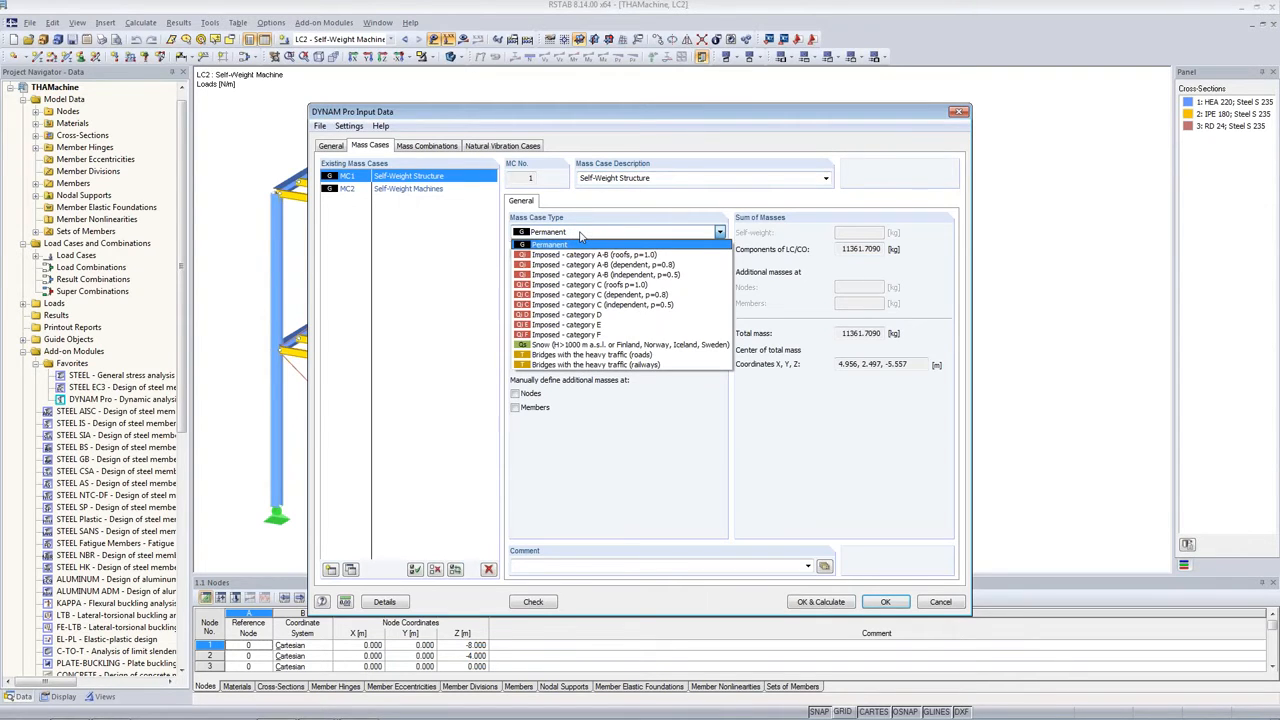
click(580, 232)
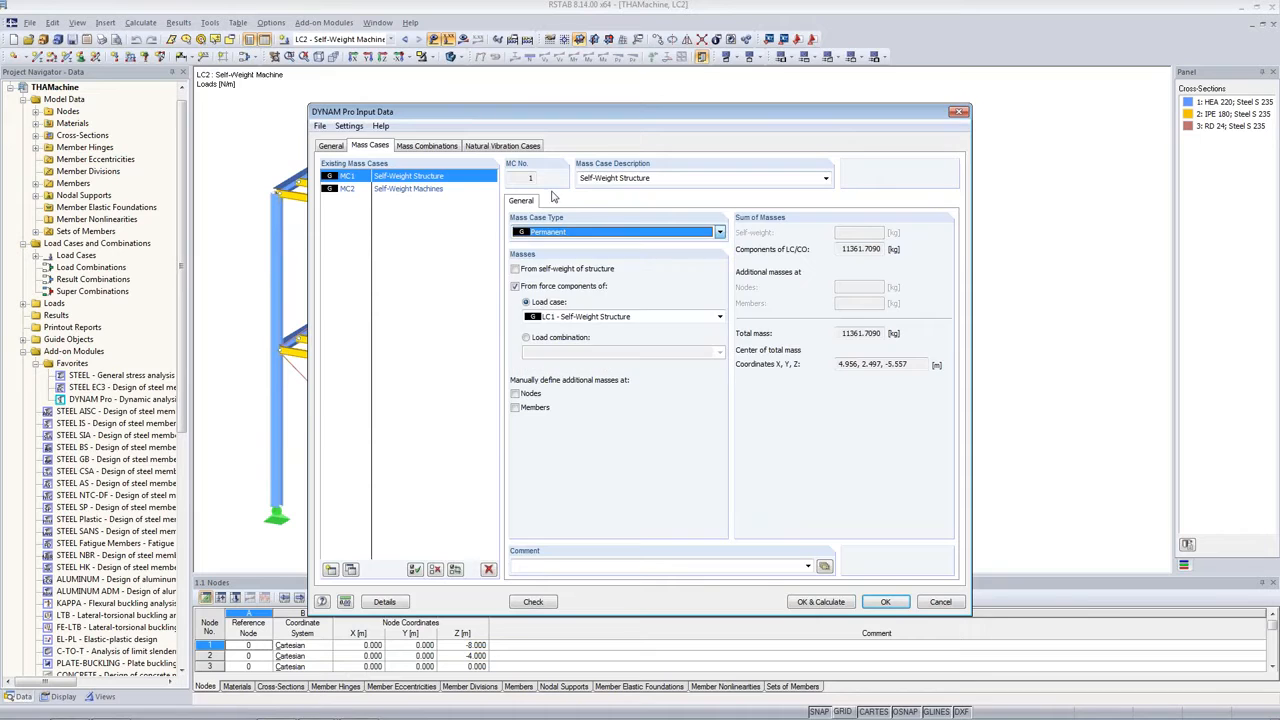
click(412, 146)
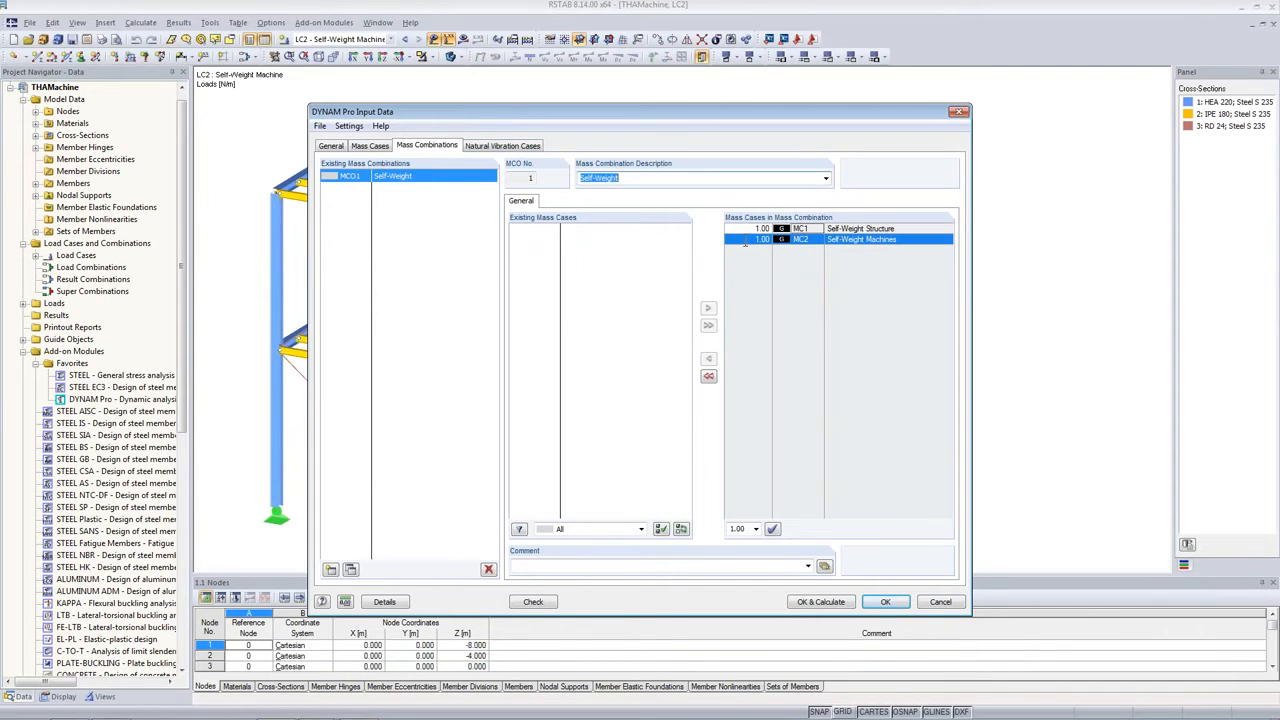
Describe natural vibration case NVC1 as "Tension Members === Trusses" and set the number of lowest eigenvalues to 10
click(524, 147)
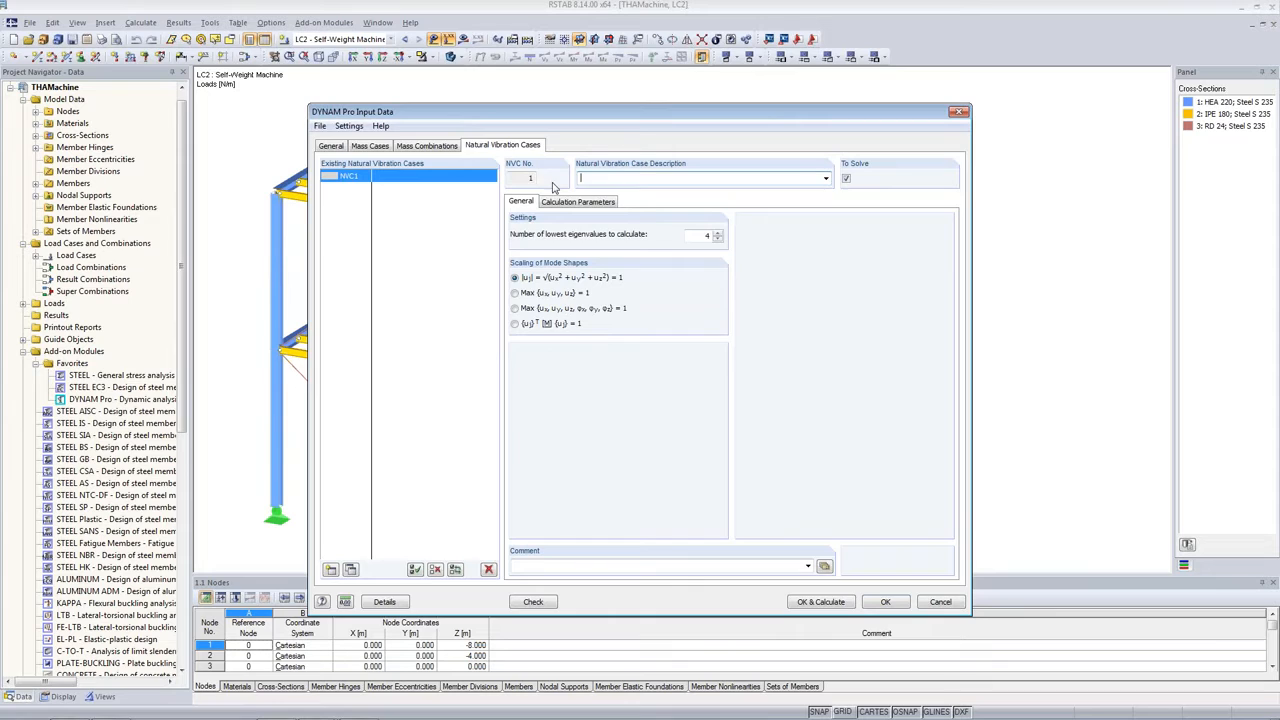
click(586, 178)
text(Tension Members === Trusses)
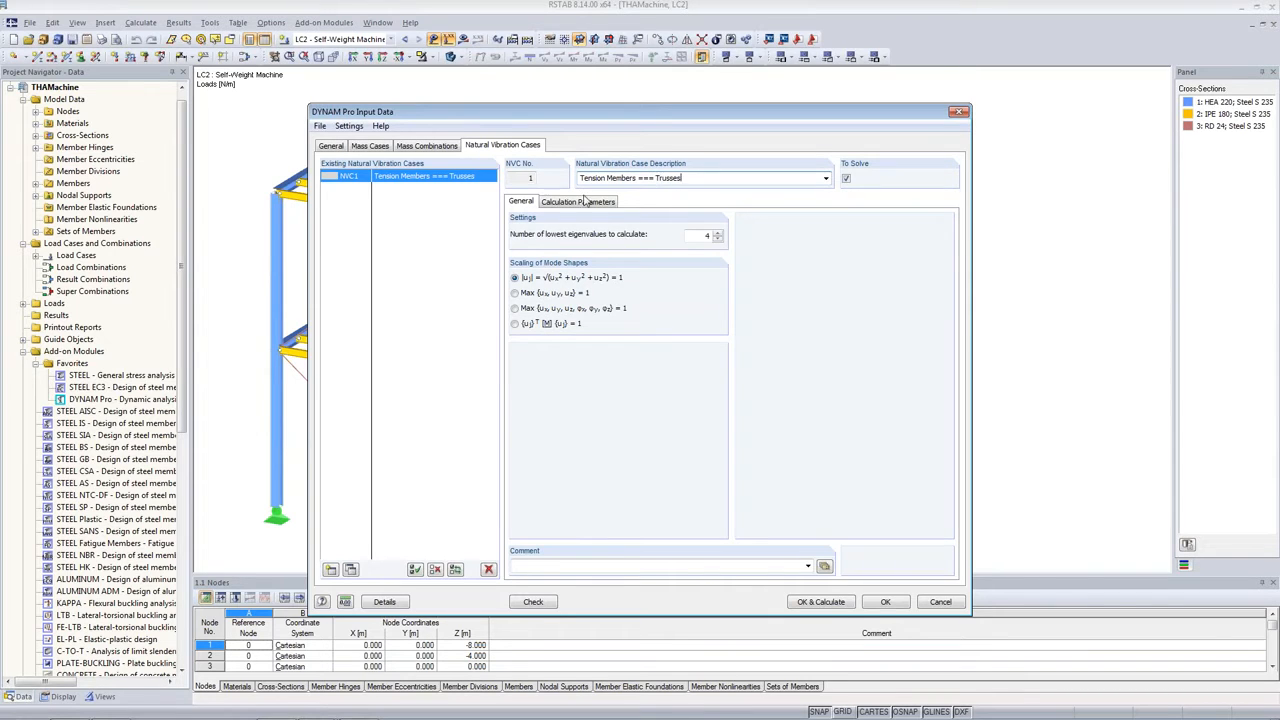
drag(697, 237, 743, 234)
text(1)
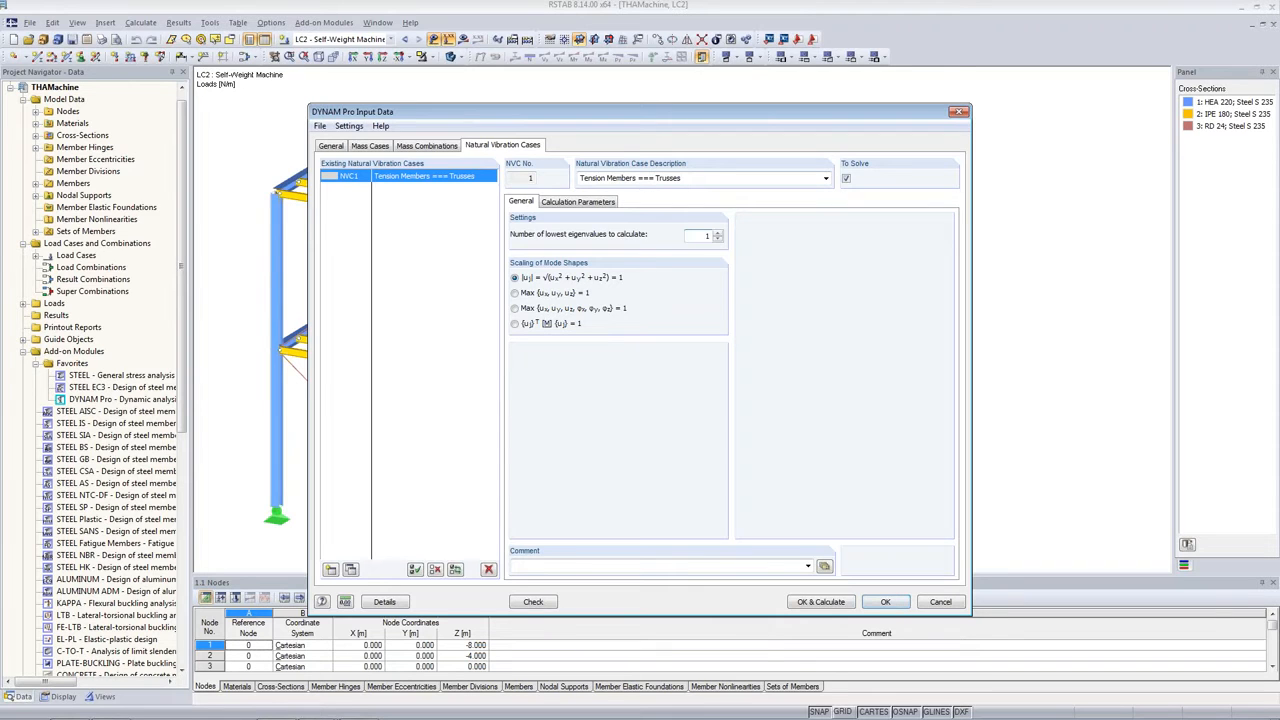
text(0)
key(Tab)
Assign mass combination MCO1 - Self-Weight and the diagonal mass matrix to NVC1, and run the calculation
click(578, 203)
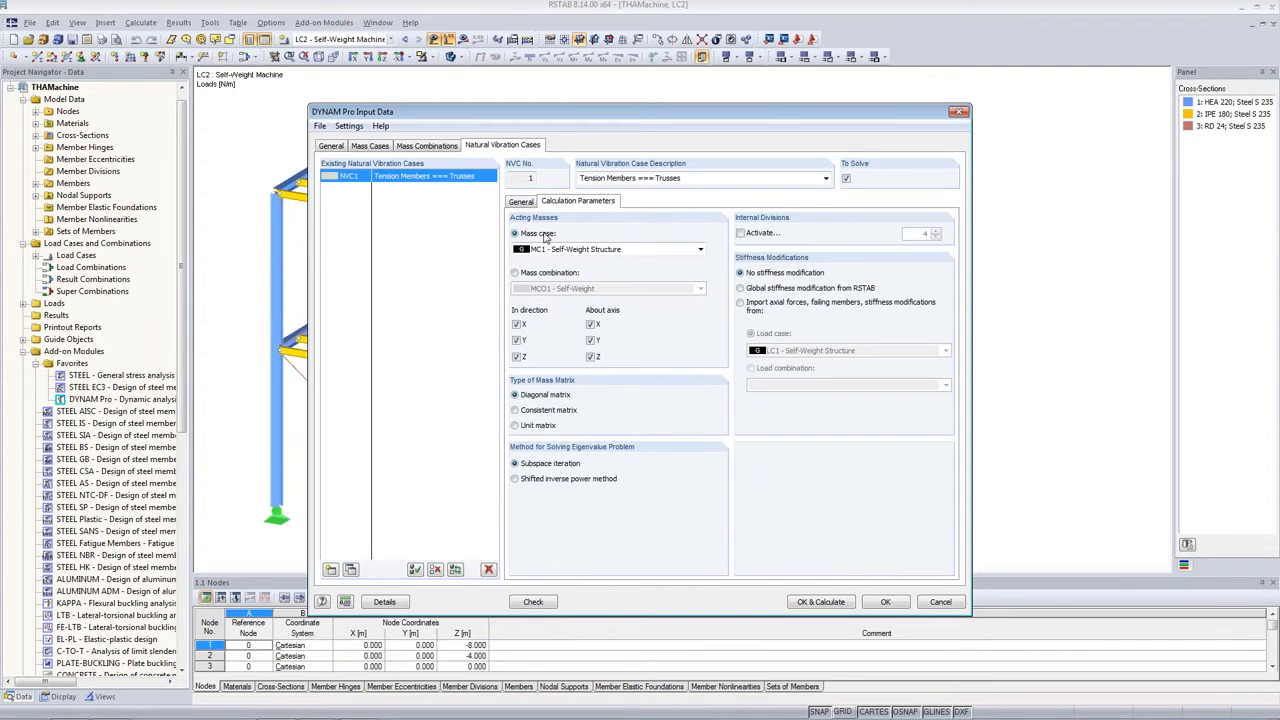
click(516, 274)
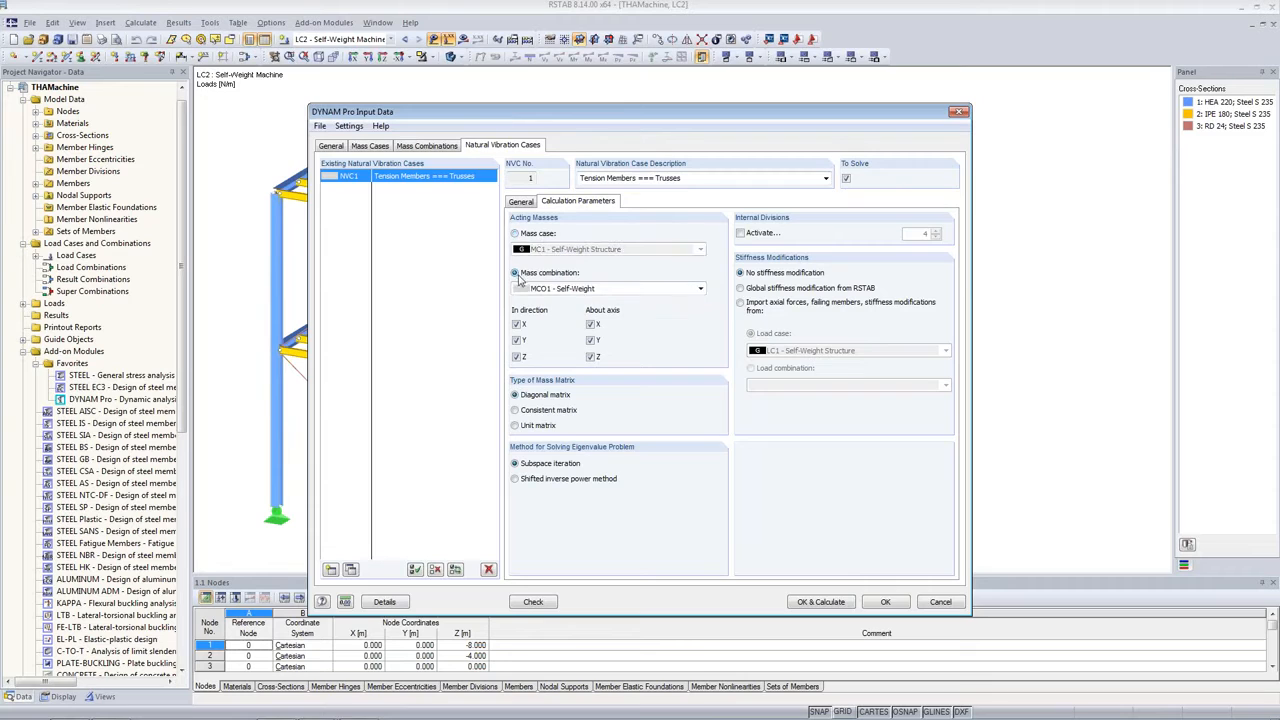
click(570, 289)
click(570, 301)
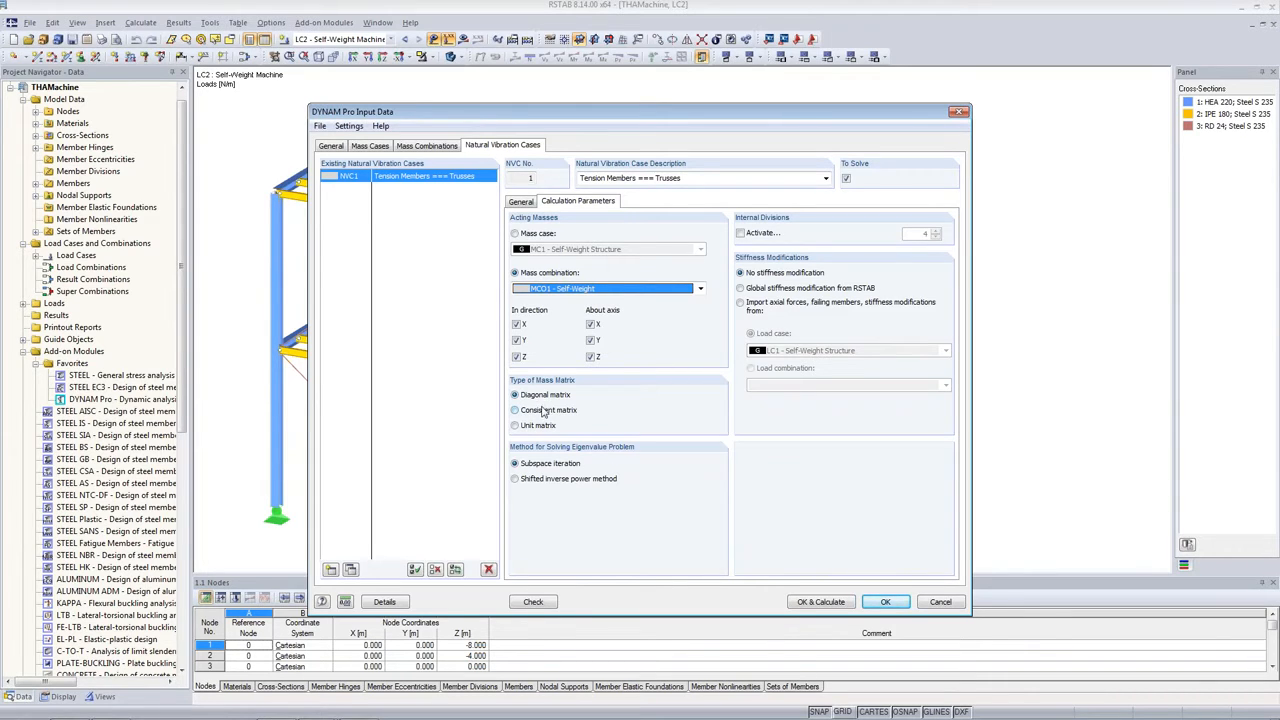
click(538, 396)
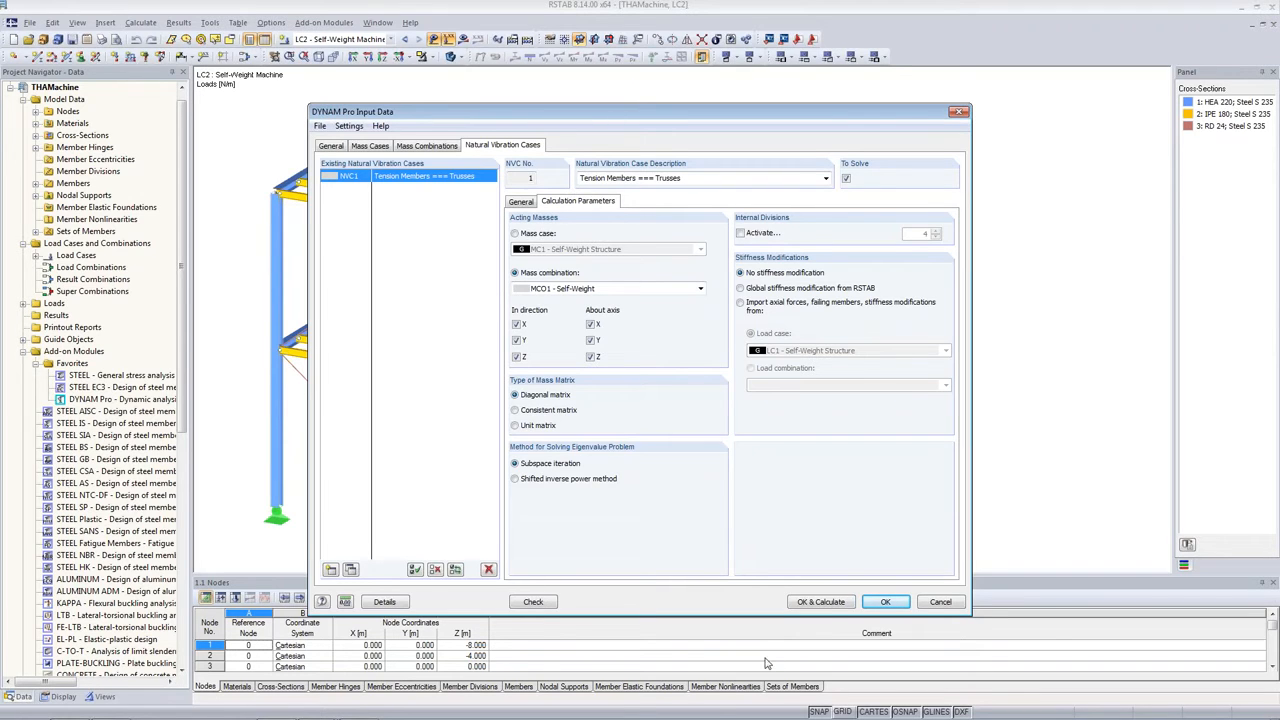
click(837, 605)
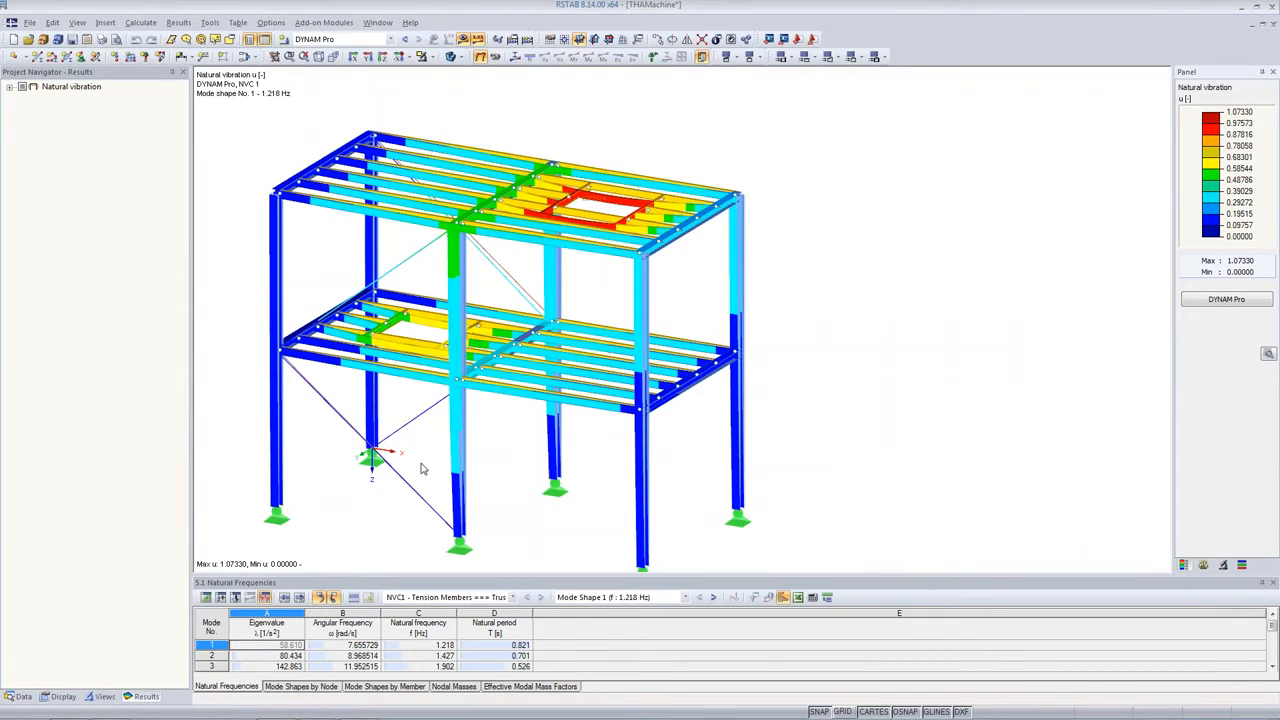
Enlarge the natural frequencies table and examine the frequencies of NVC1 with mode shapes 4, 7 and 1 on the model
middle_drag(421, 469, 414, 423)
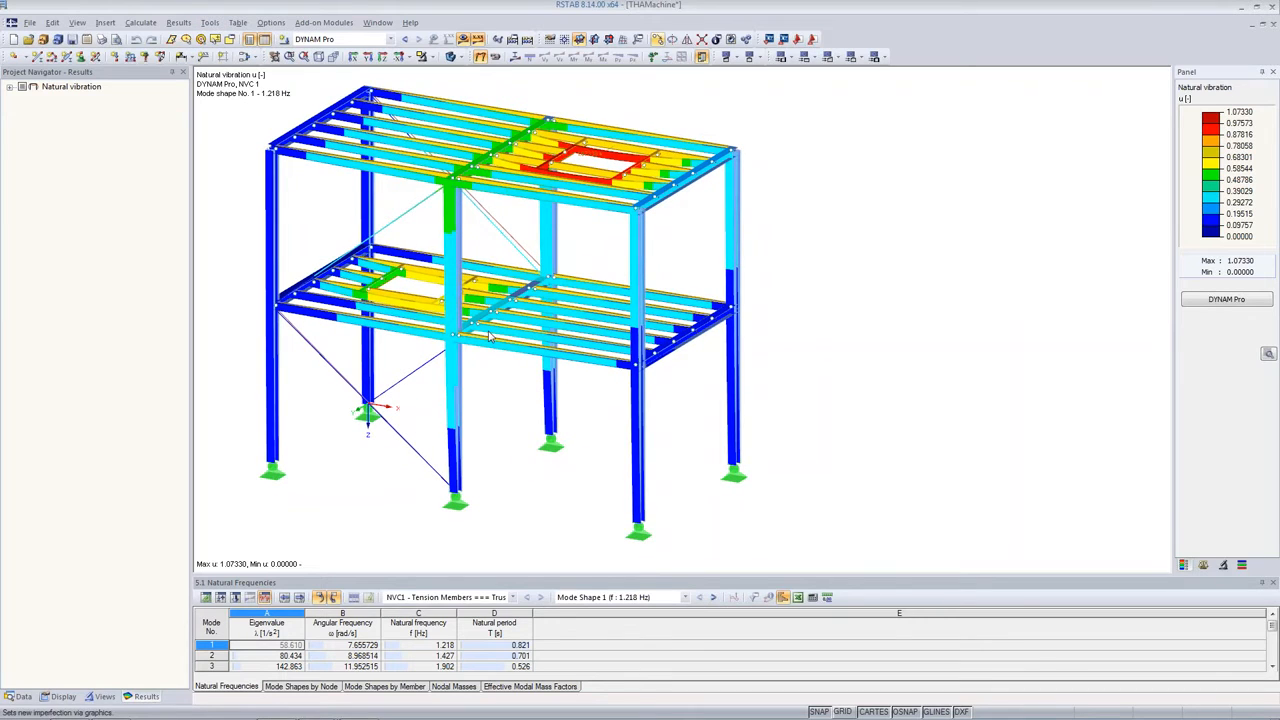
drag(526, 574, 528, 499)
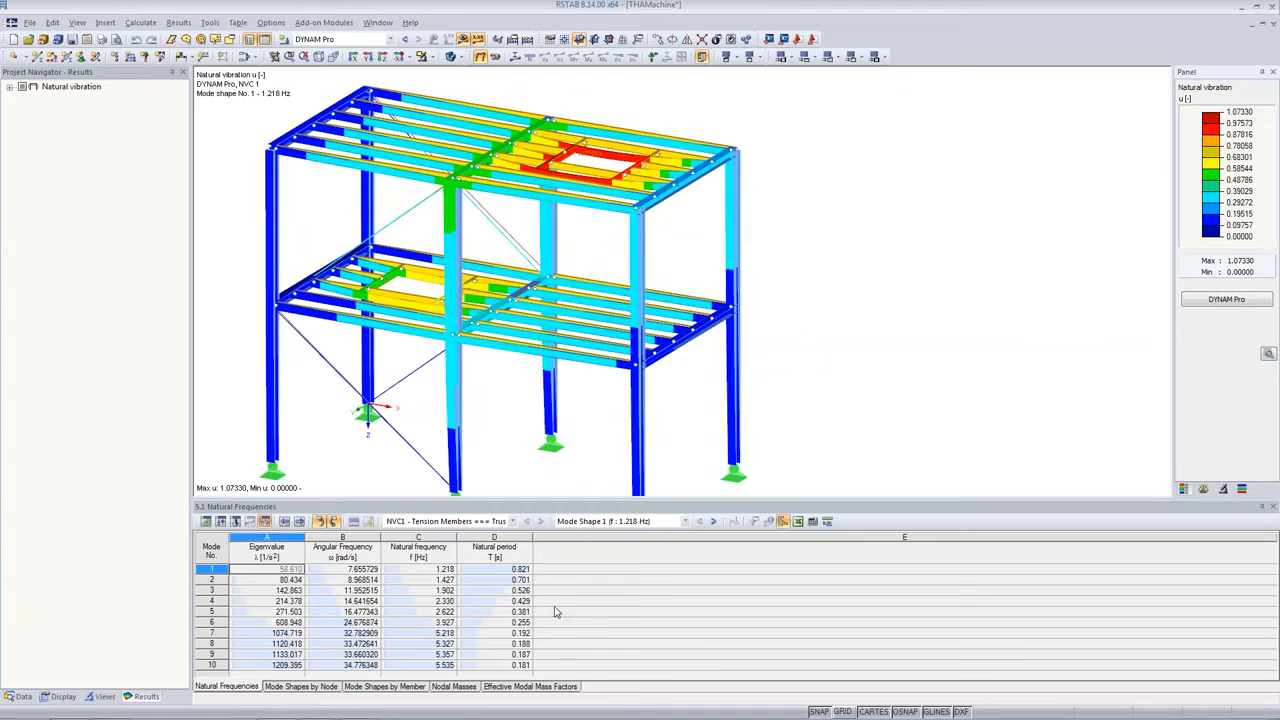
click(500, 522)
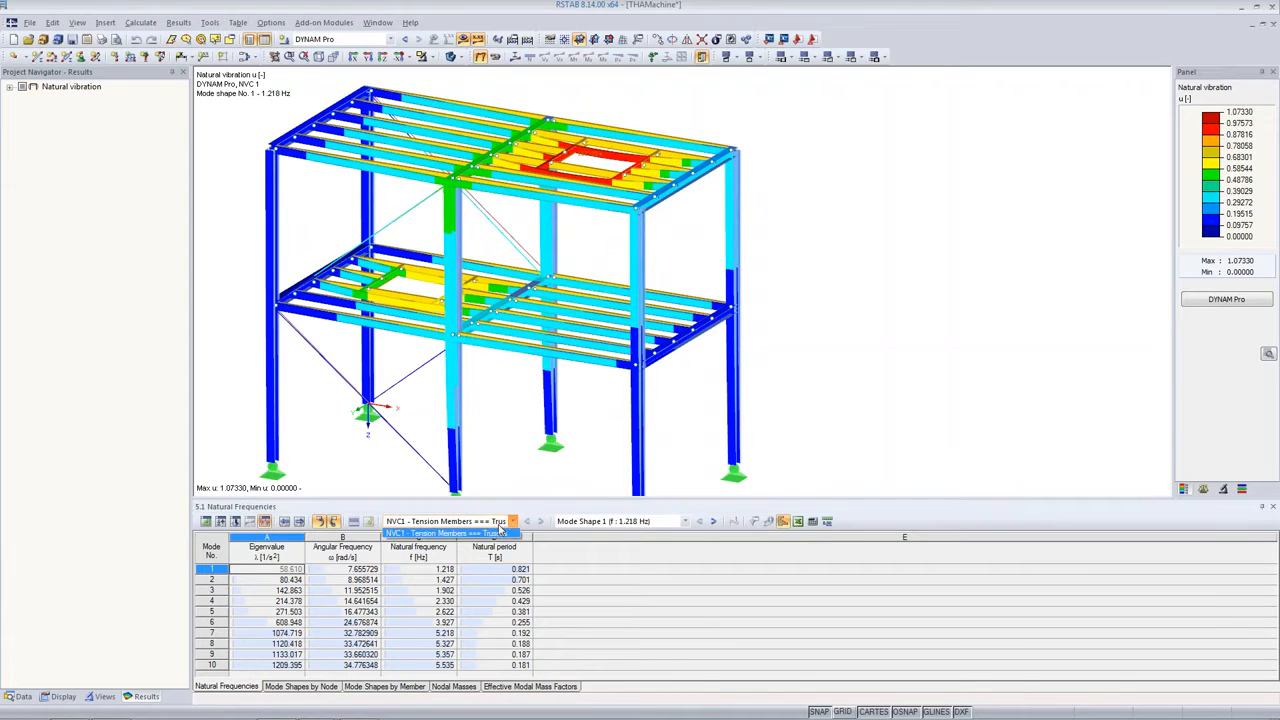
click(501, 528)
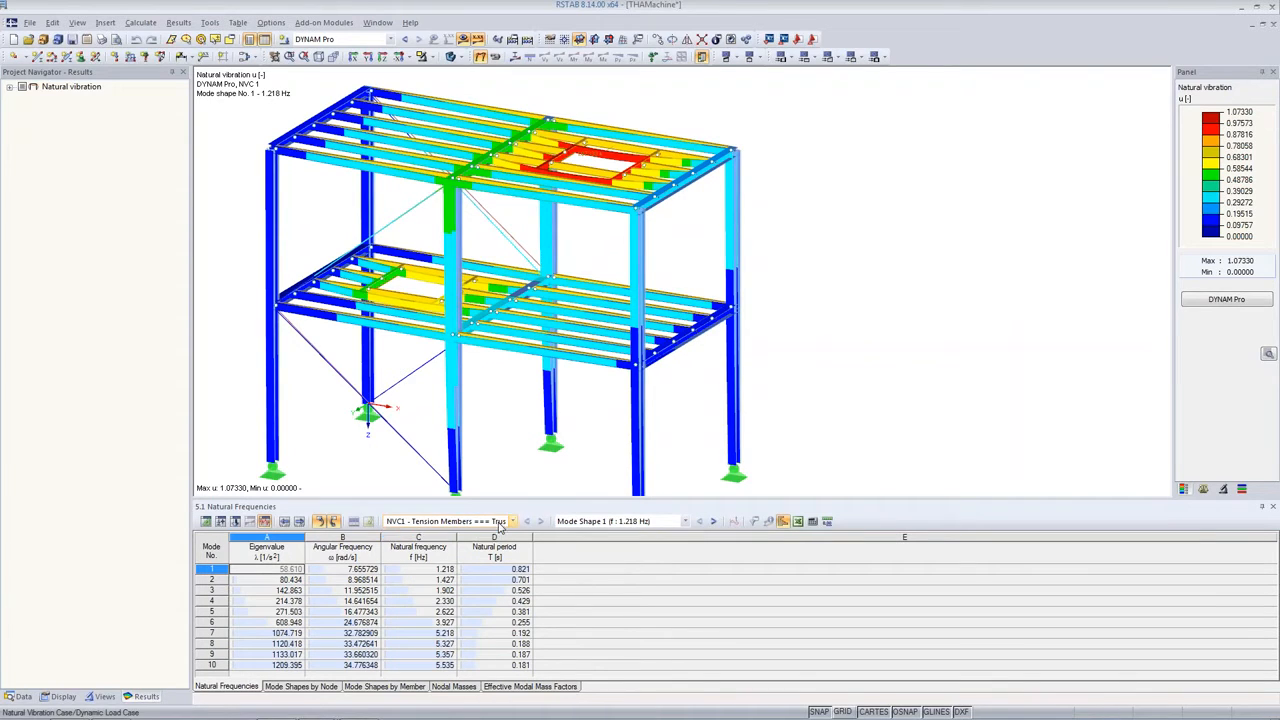
click(612, 521)
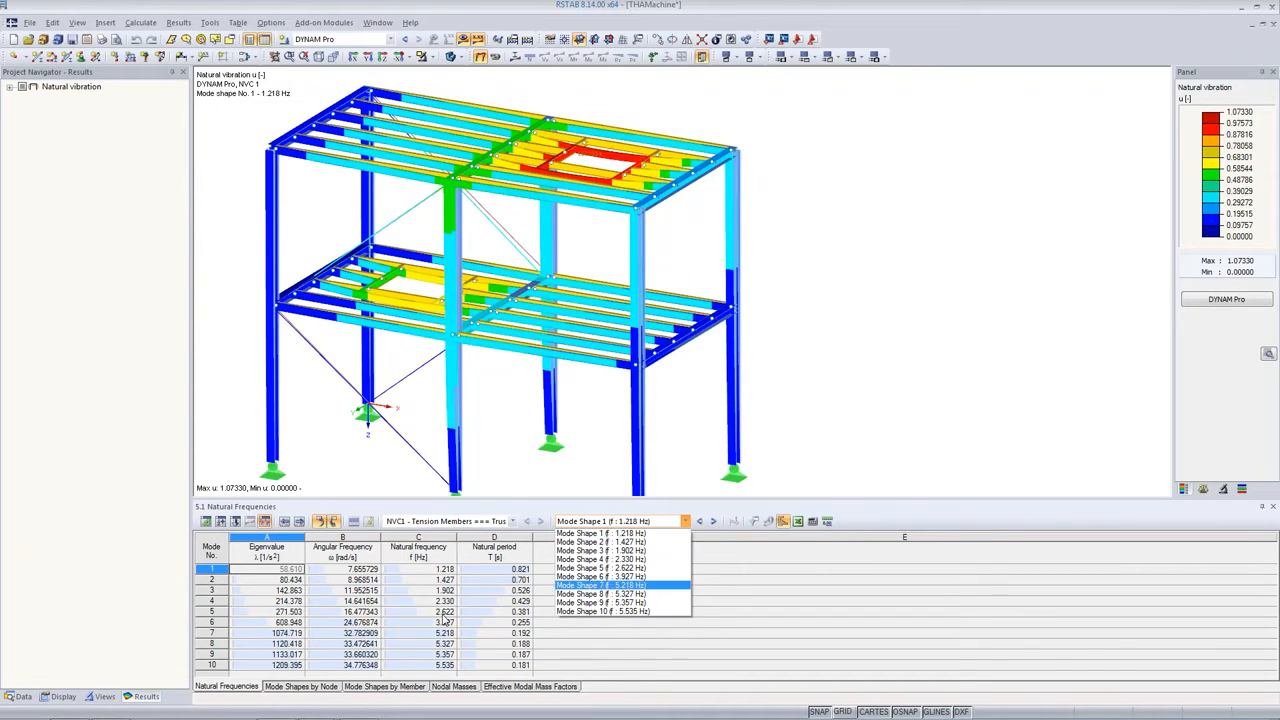
click(410, 603)
click(422, 603)
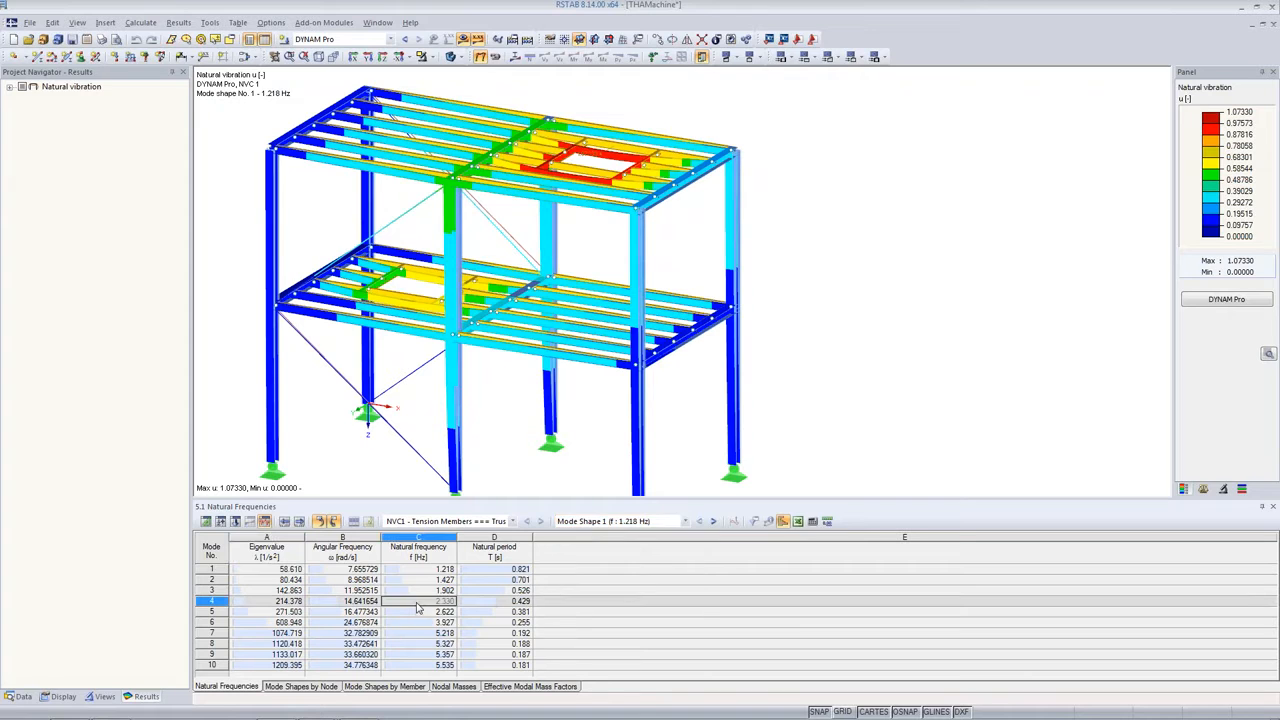
click(407, 631)
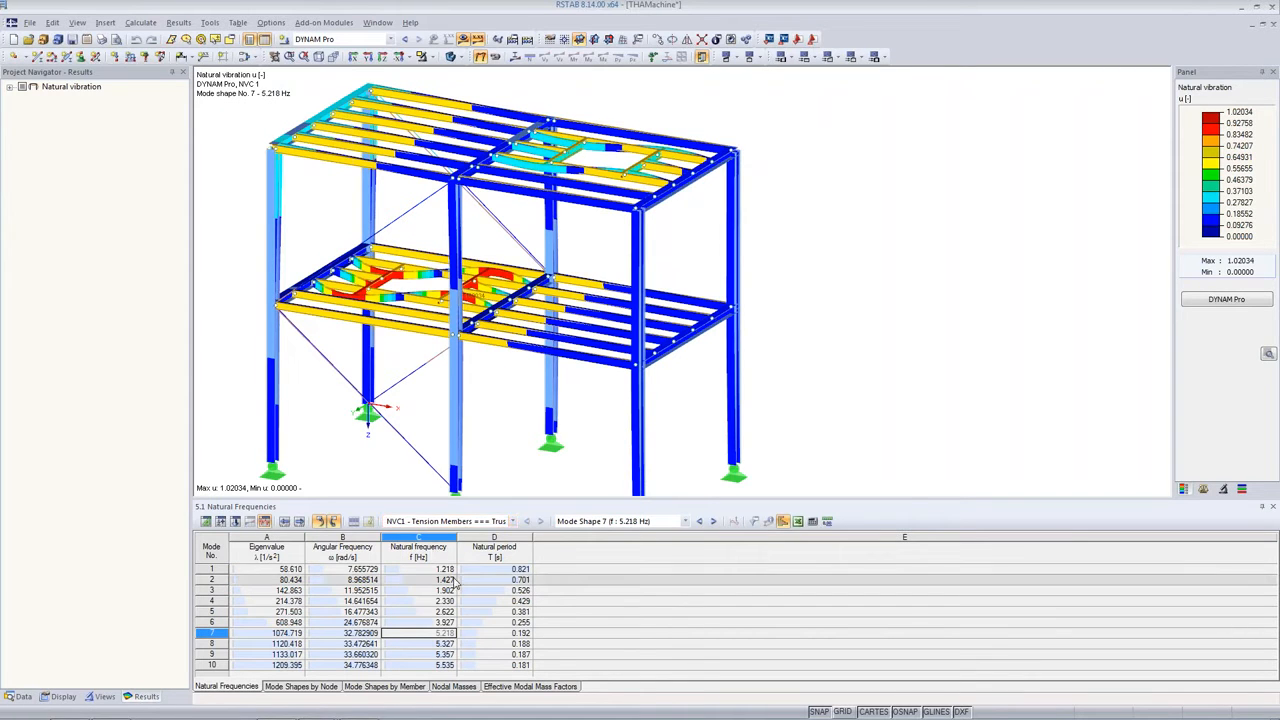
click(422, 571)
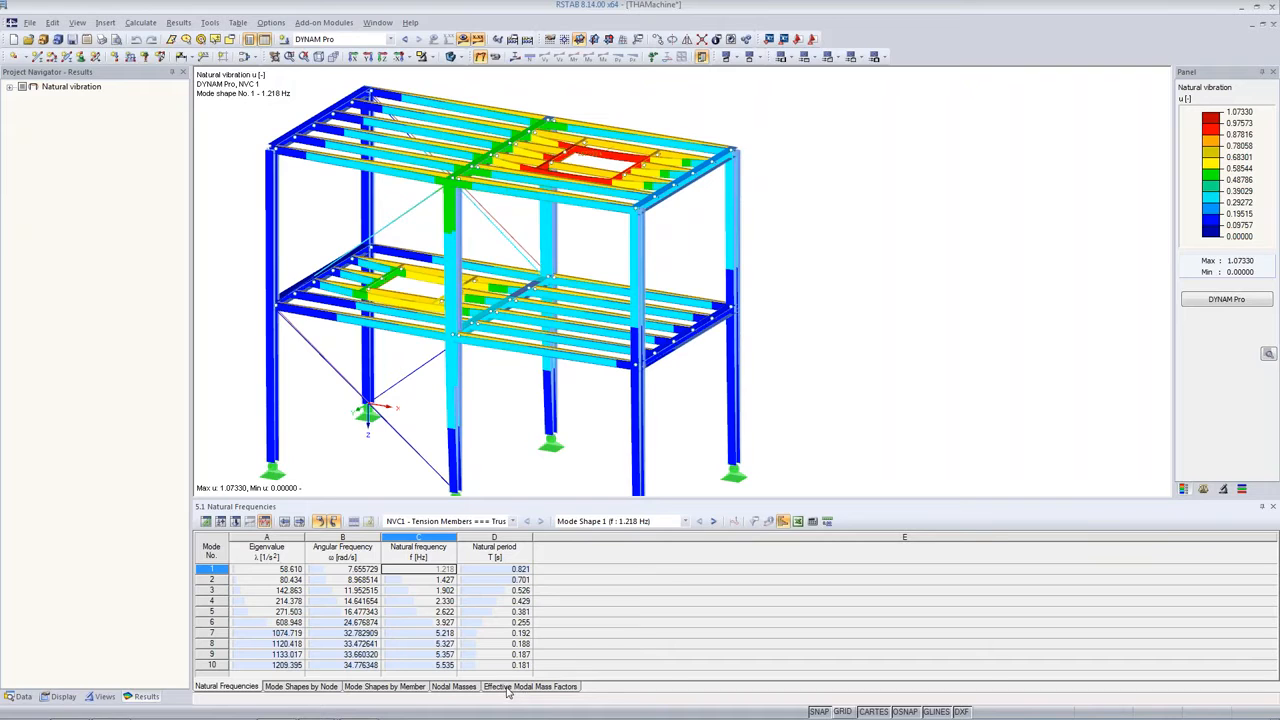
Examine the effective modal mass factors in the Y direction for modes 1 to 5, together with their mode shapes
click(538, 687)
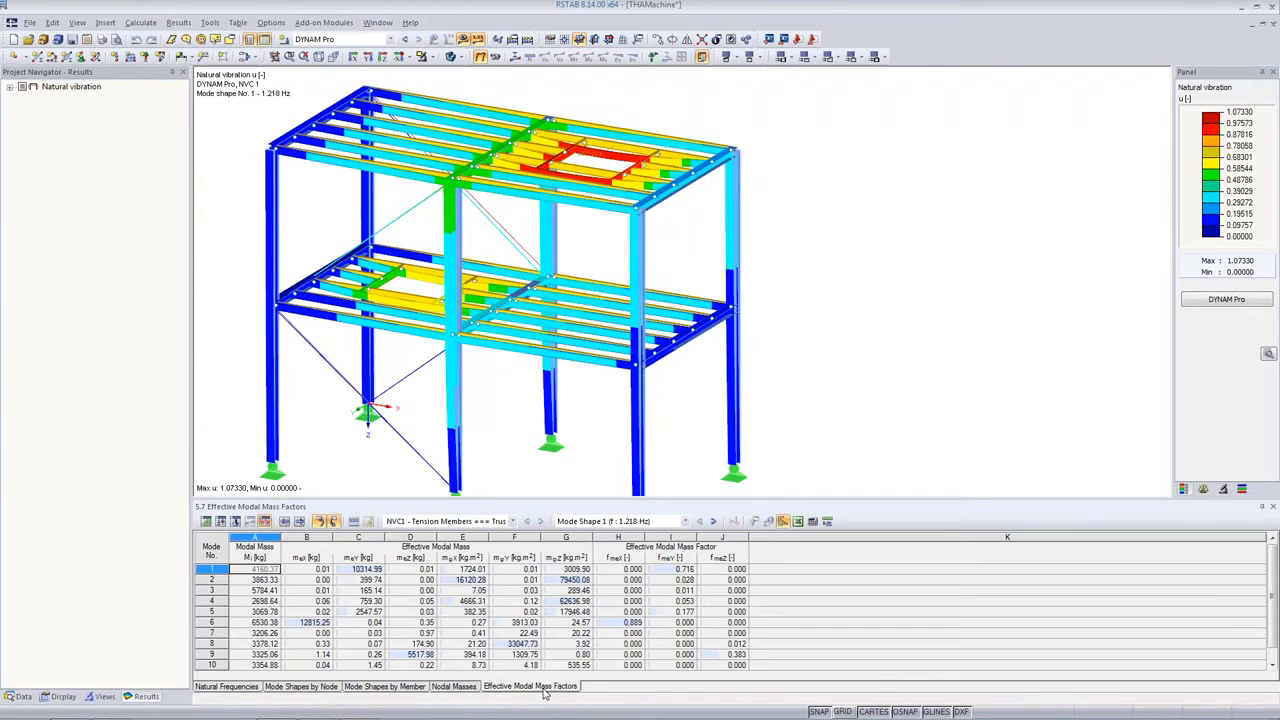
click(667, 573)
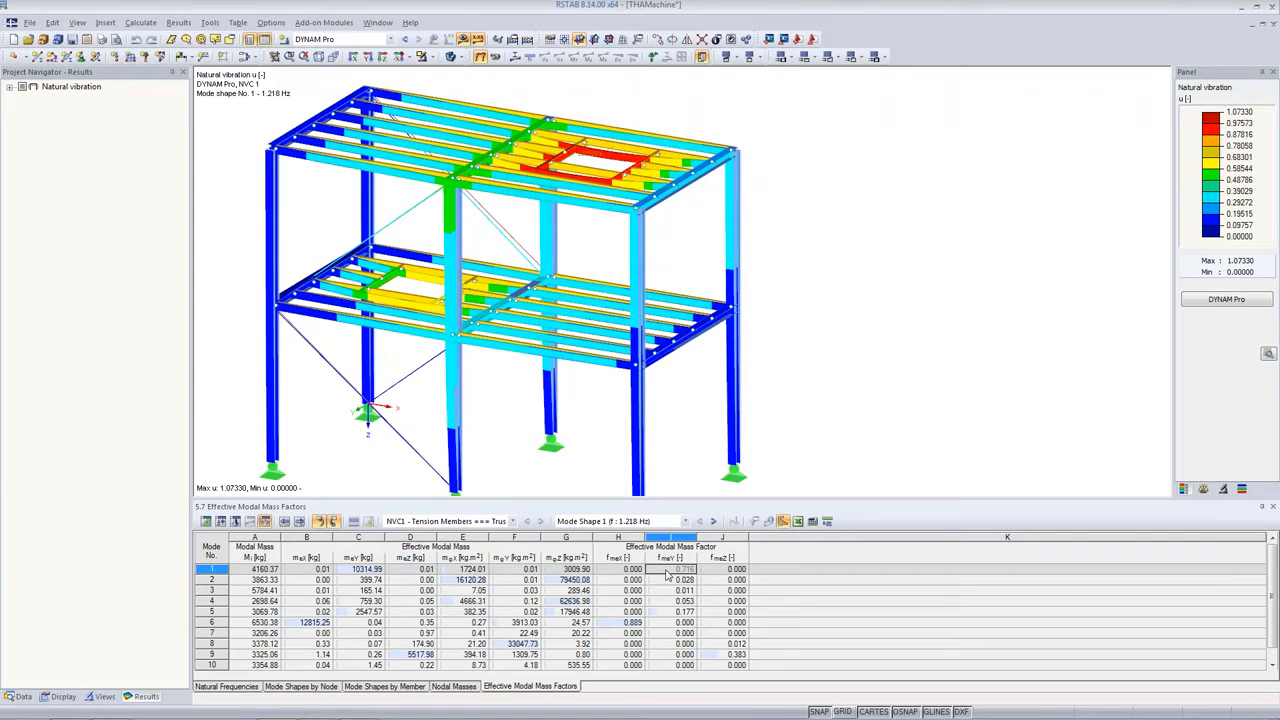
click(667, 580)
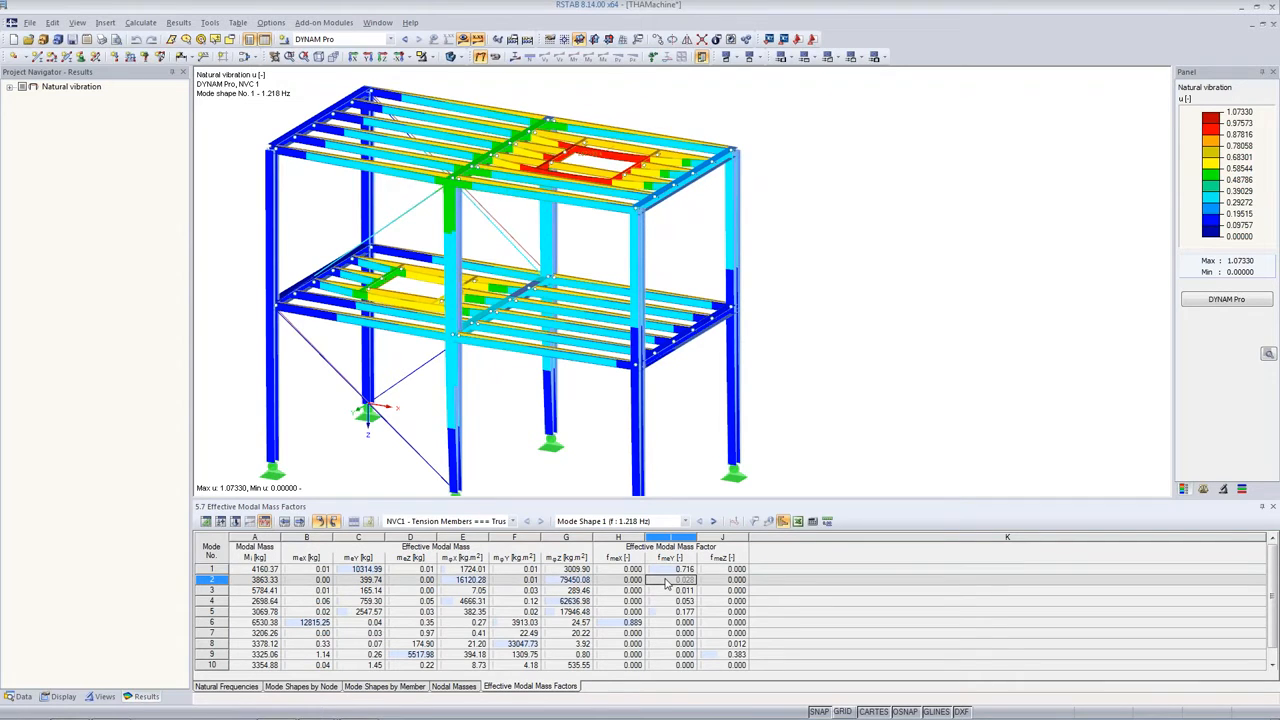
click(667, 591)
click(669, 601)
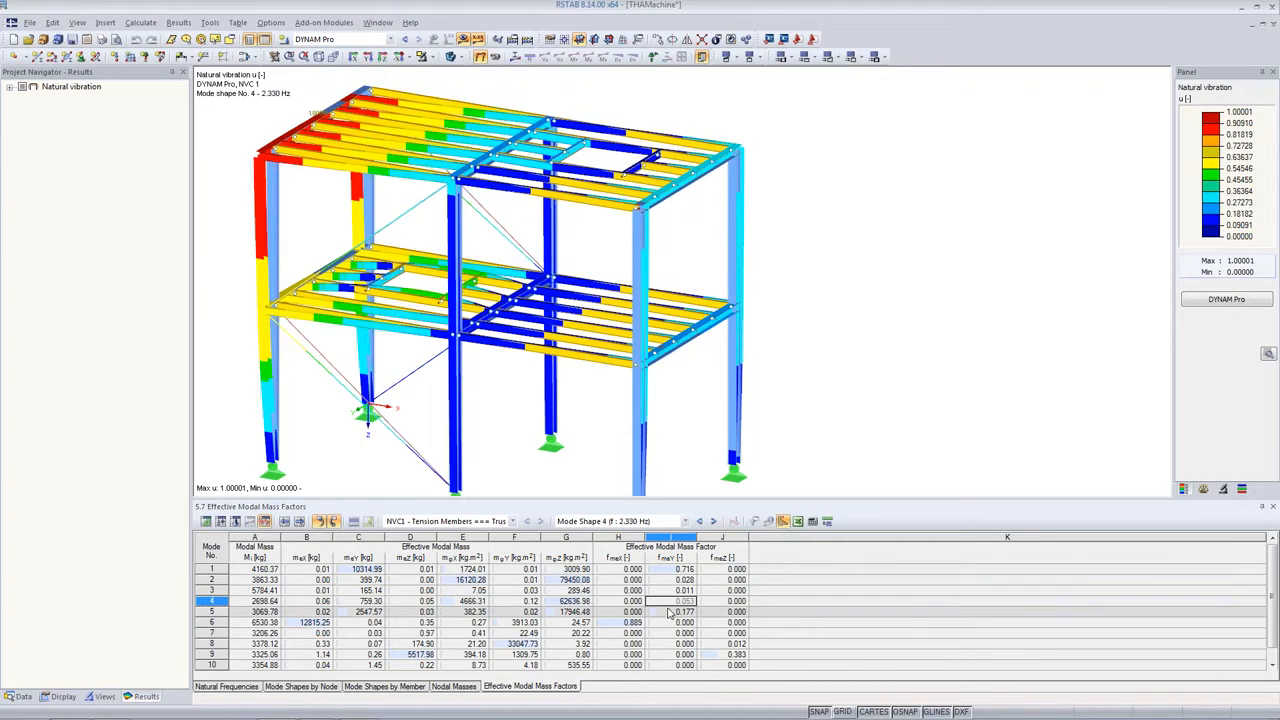
click(669, 612)
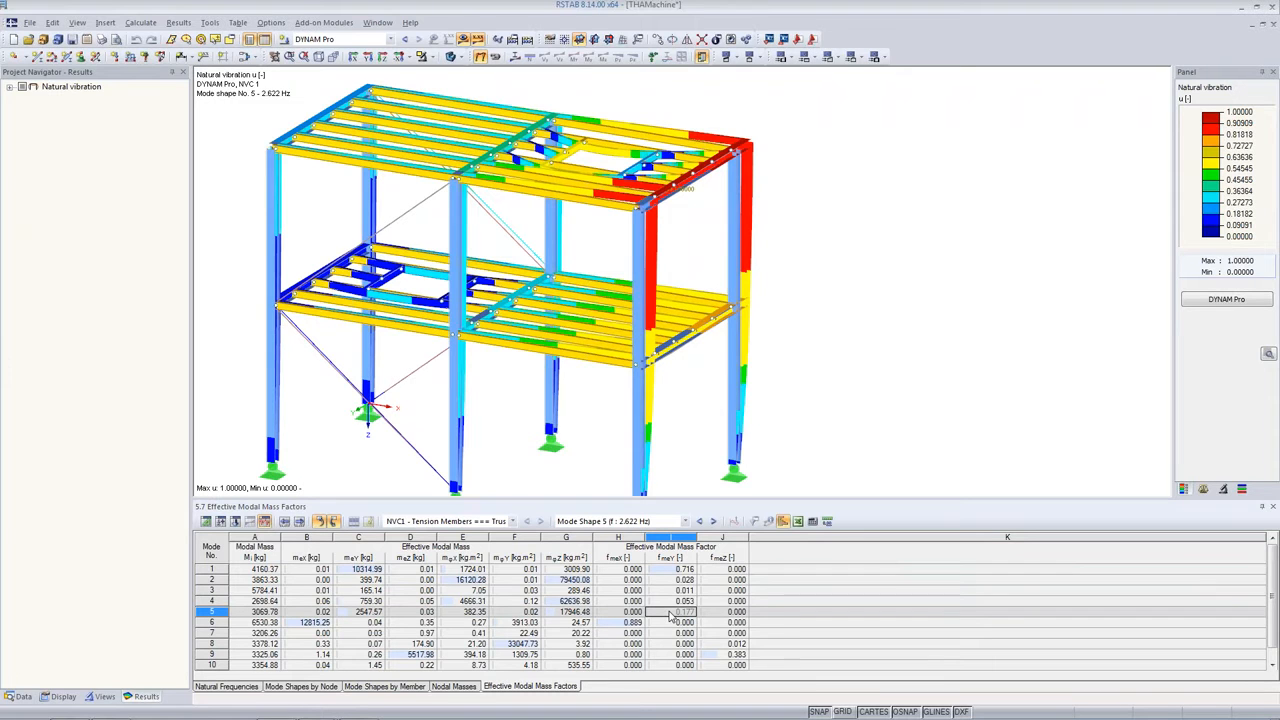
Compare mode 1 in the Y direction with mode 6 in the X direction, checking their modal mass factors and natural frequencies
click(665, 570)
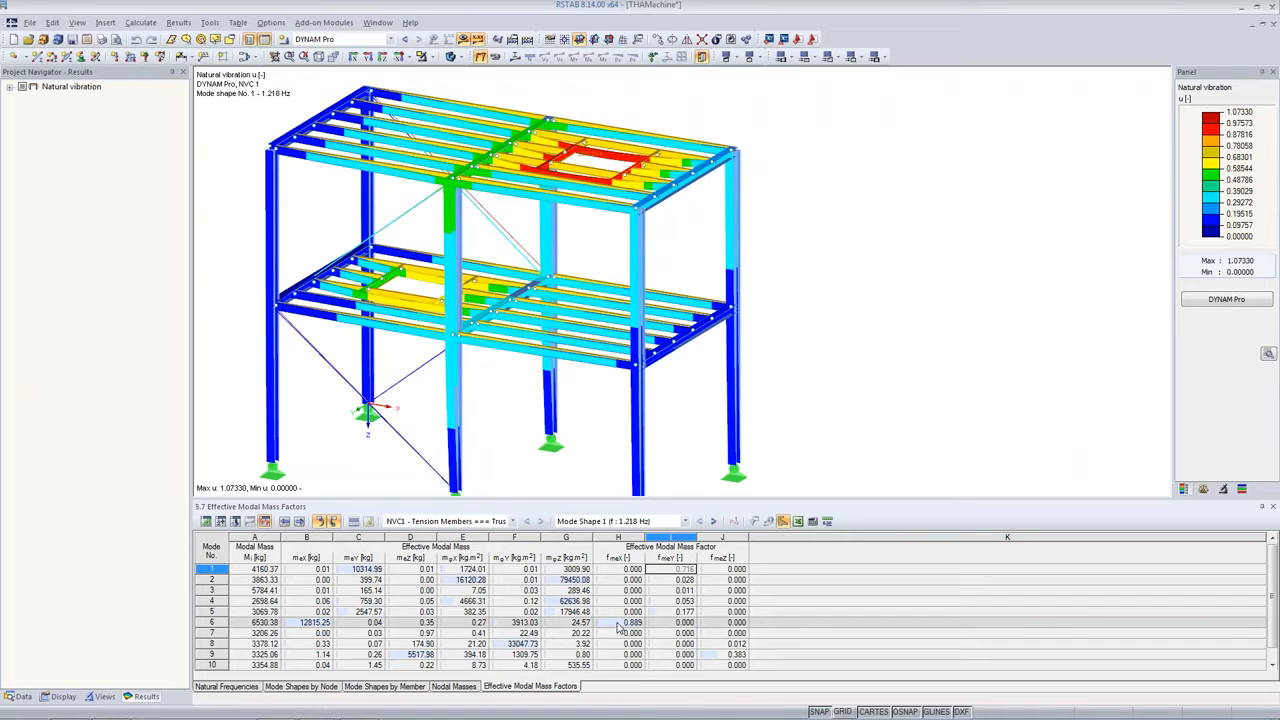
click(619, 624)
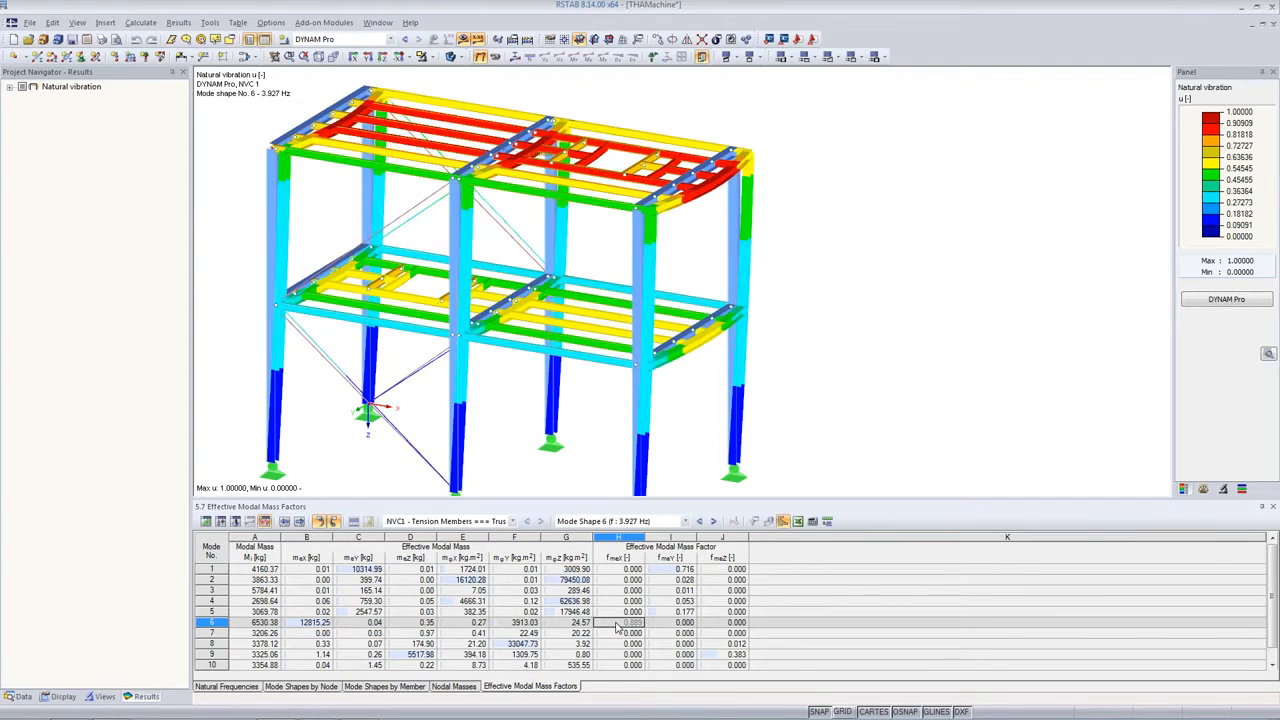
click(206, 622)
click(614, 627)
click(227, 687)
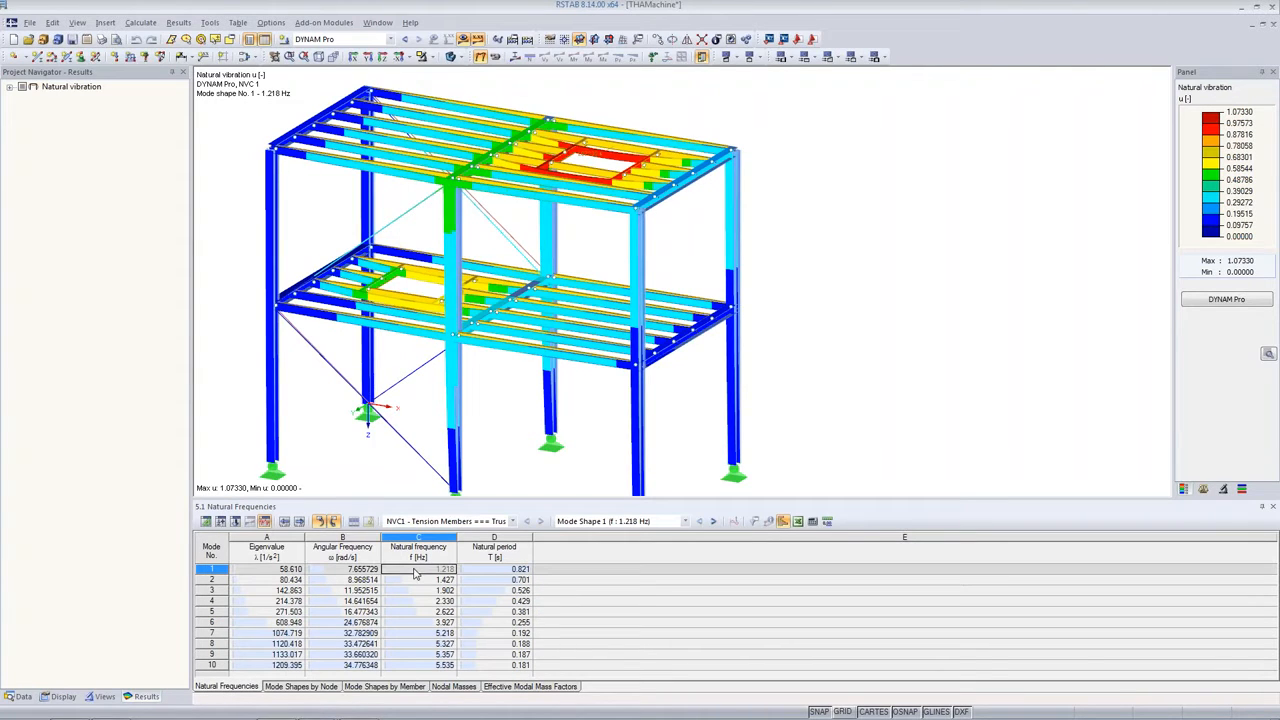
click(418, 622)
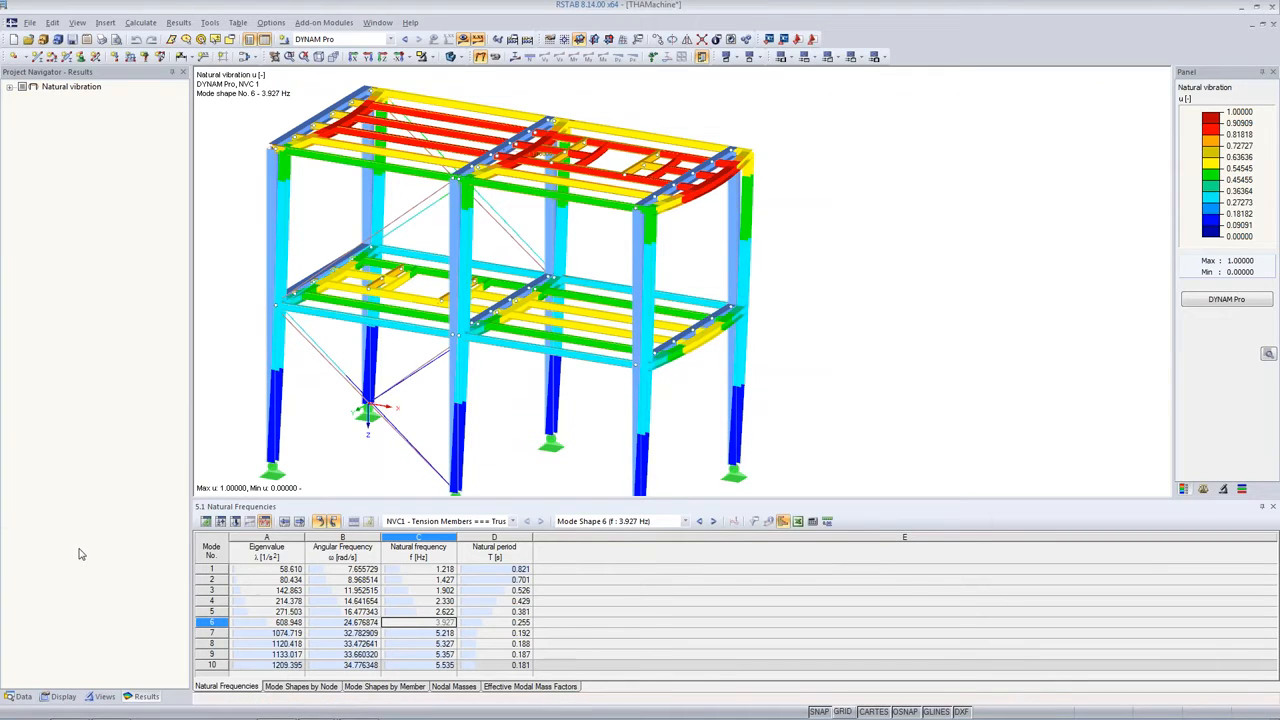
Reopen the DYNAM Pro input data and activate response spectrum / linear time history analysis with time diagrams
click(22, 697)
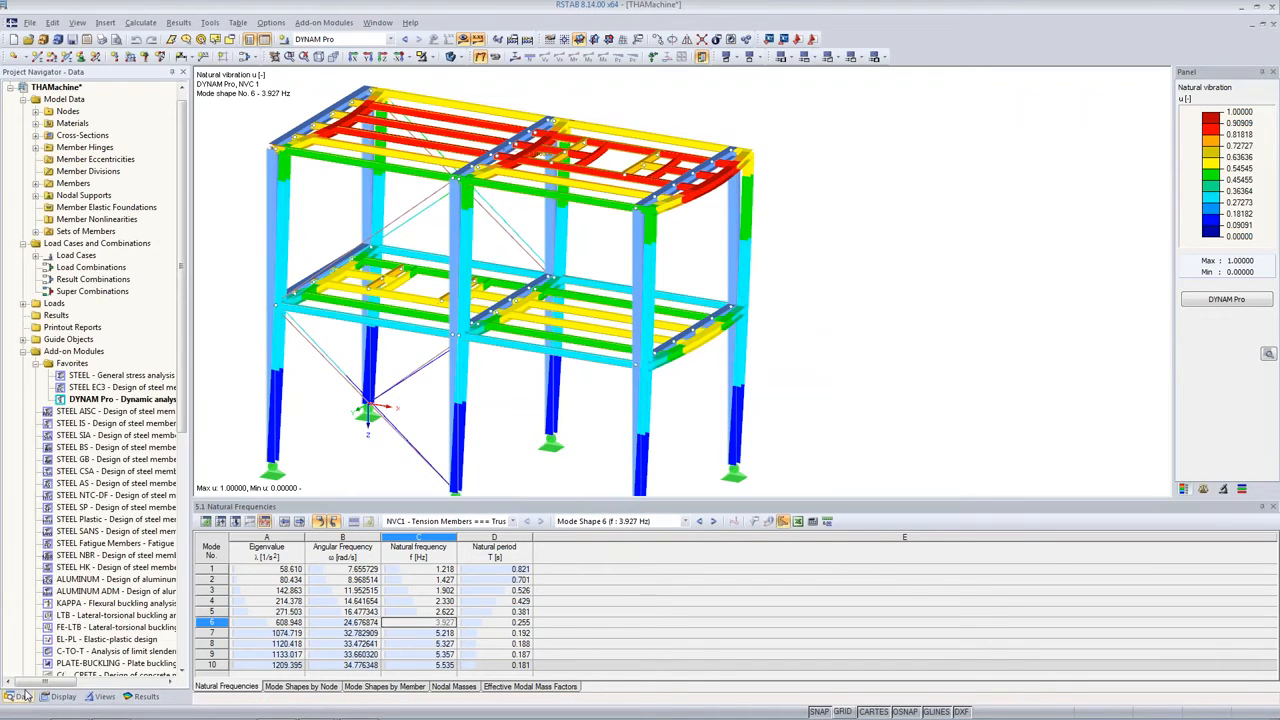
double_click(100, 399)
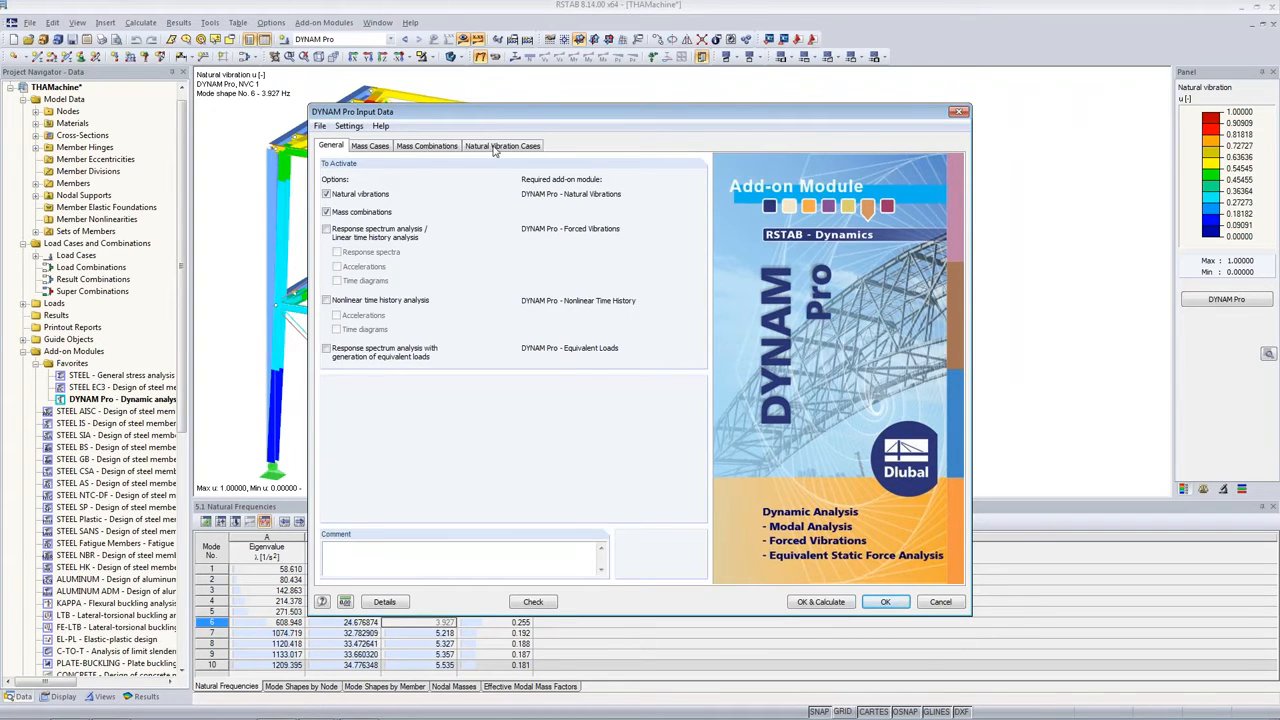
click(326, 230)
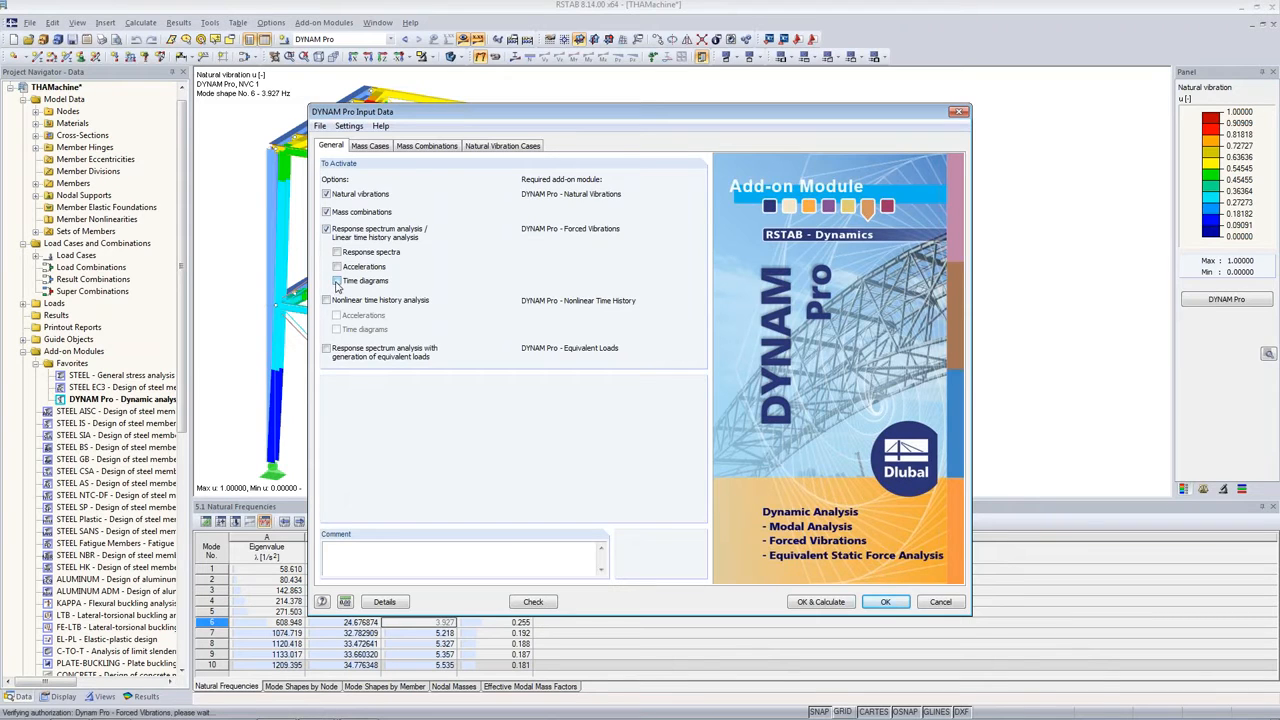
click(338, 284)
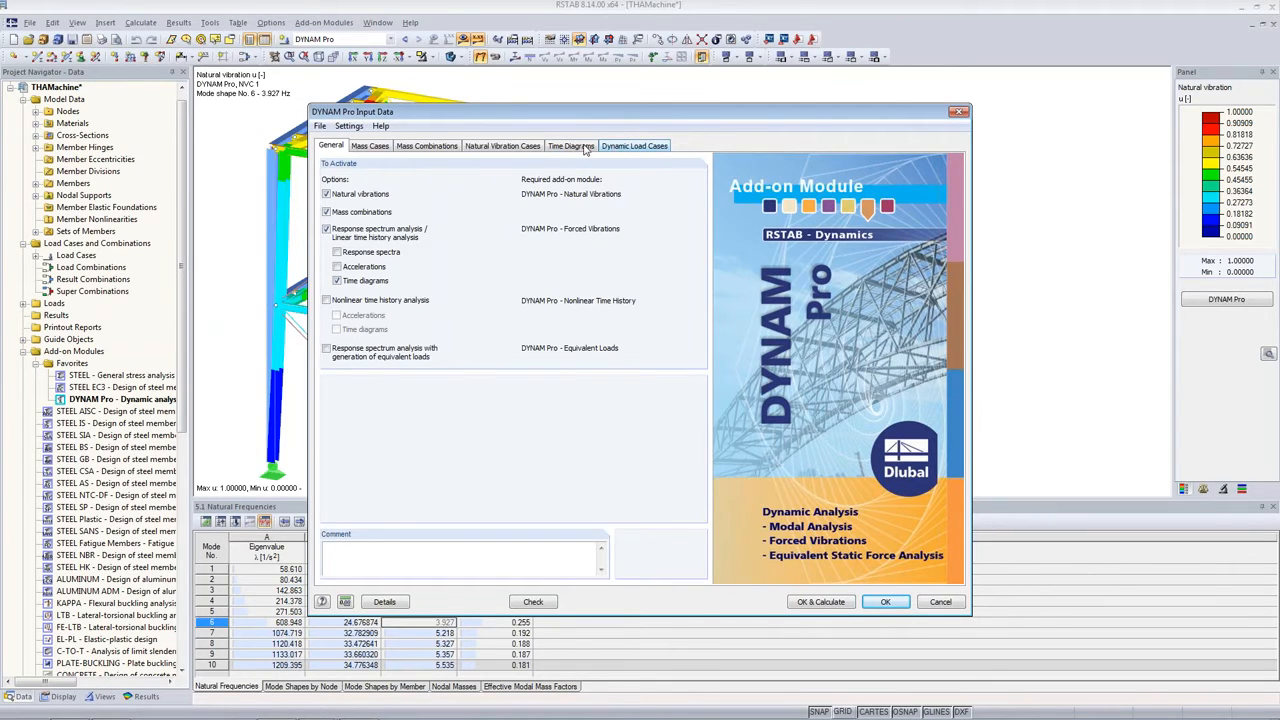
Set time diagram TD1 to the Periodic type and check the time history analysis settings of dynamic load case DLC1
click(584, 147)
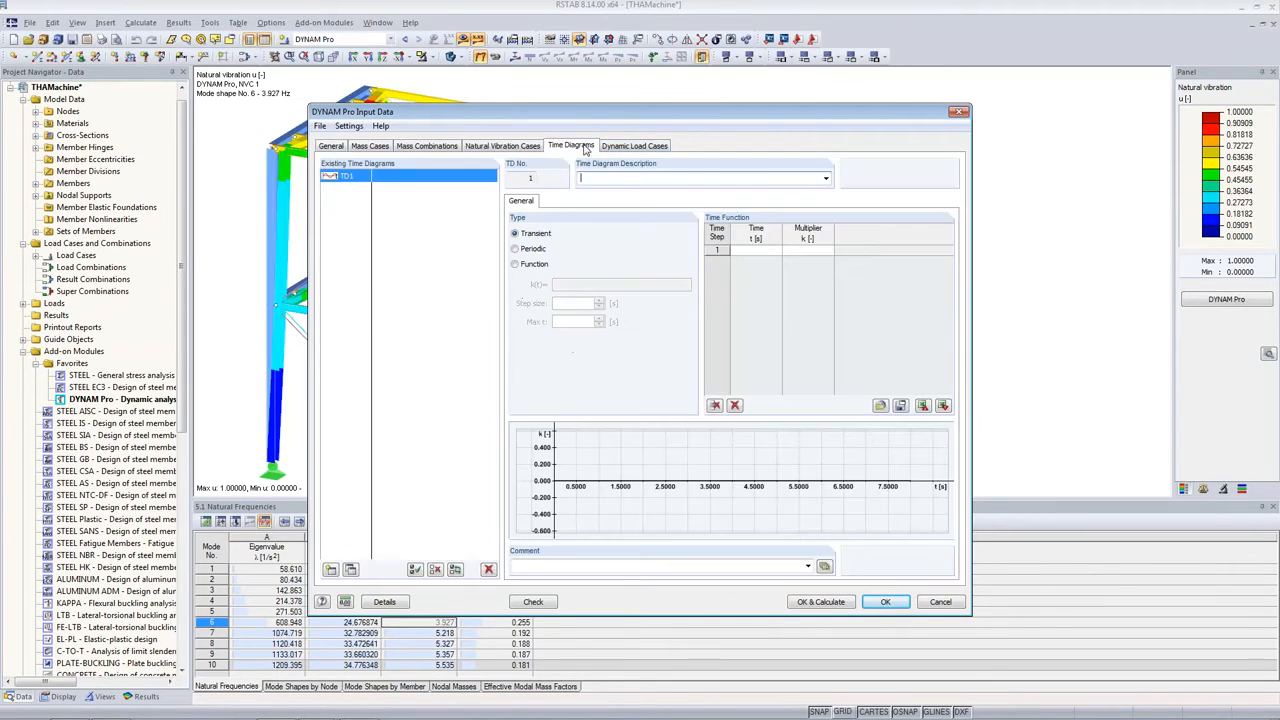
click(516, 250)
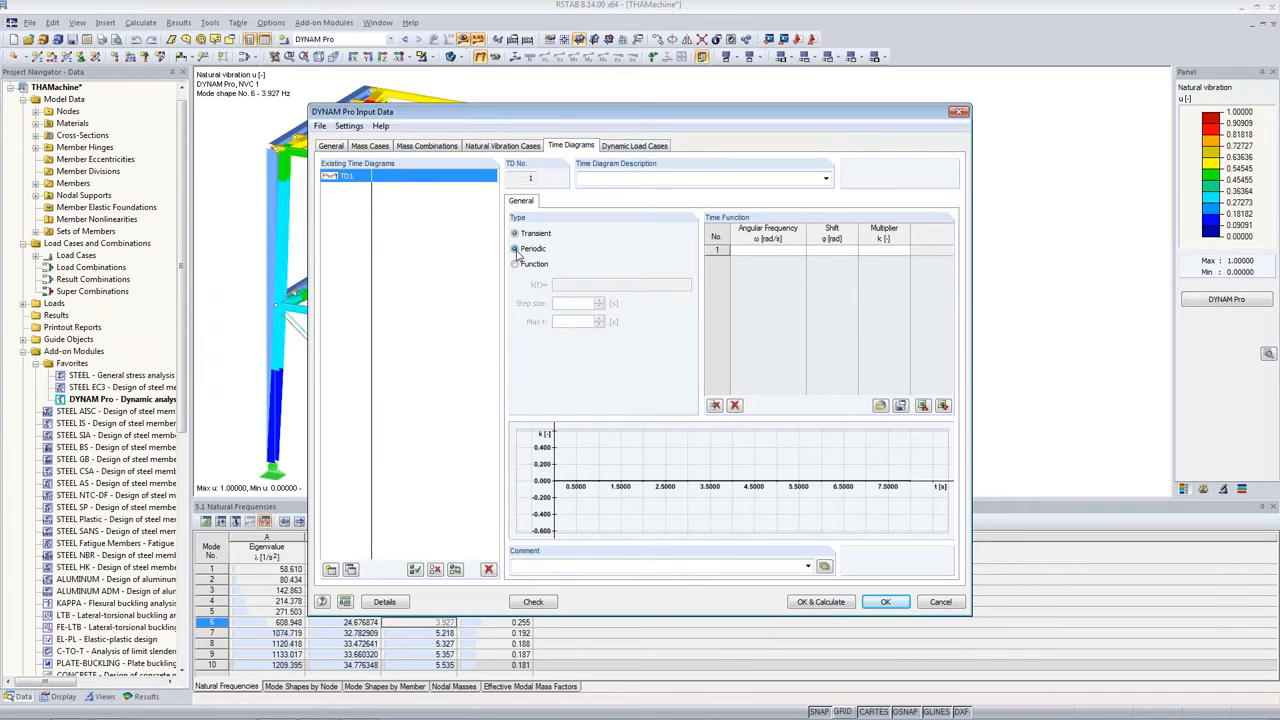
click(632, 147)
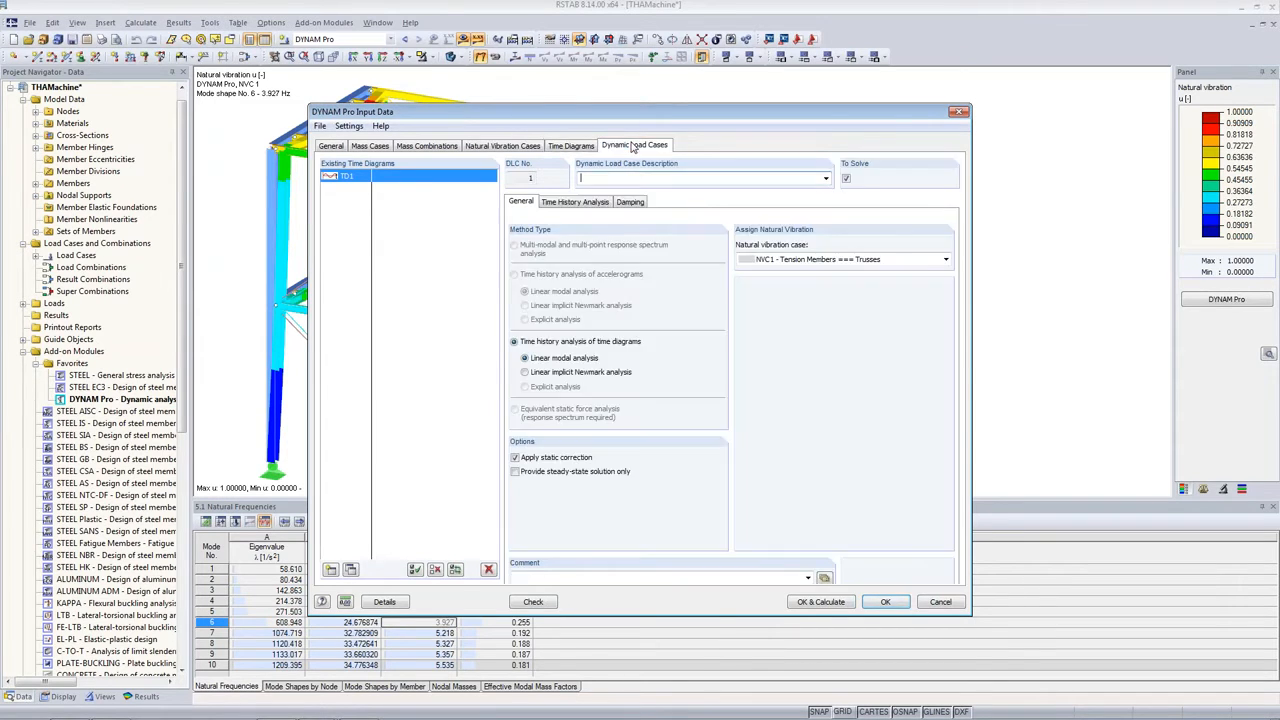
click(586, 204)
click(584, 240)
click(758, 241)
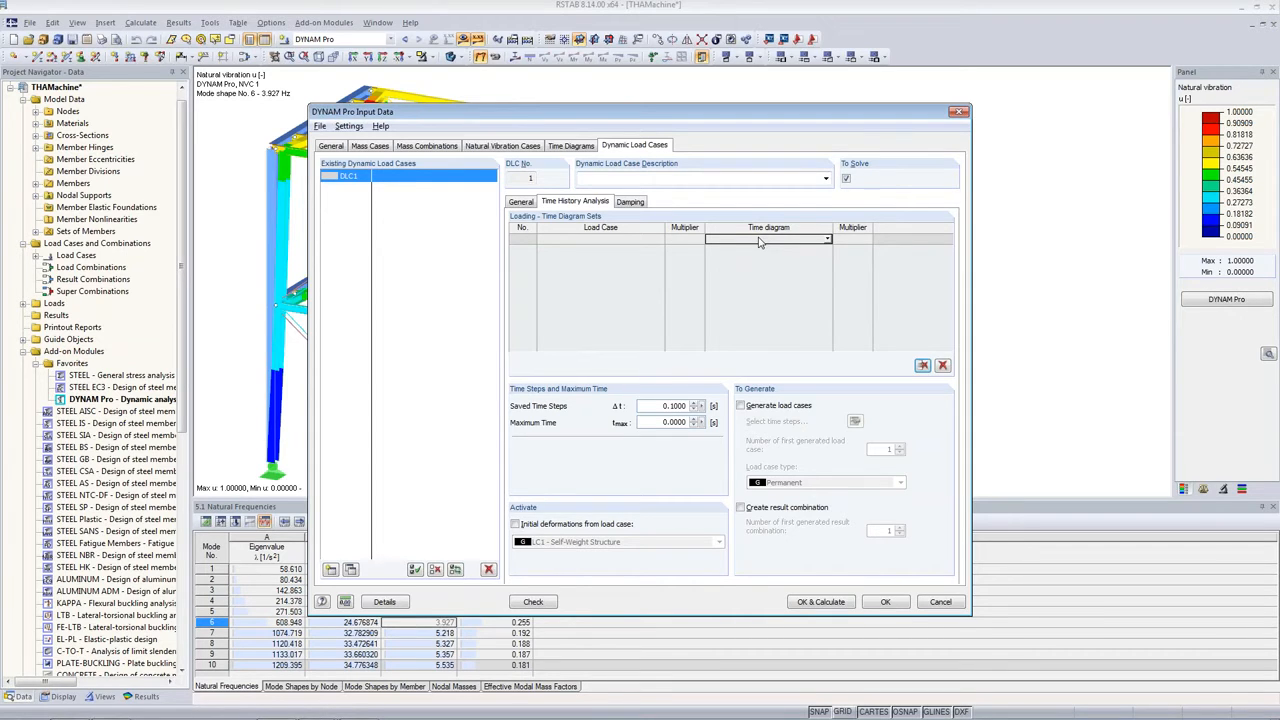
key(alt+Tab)
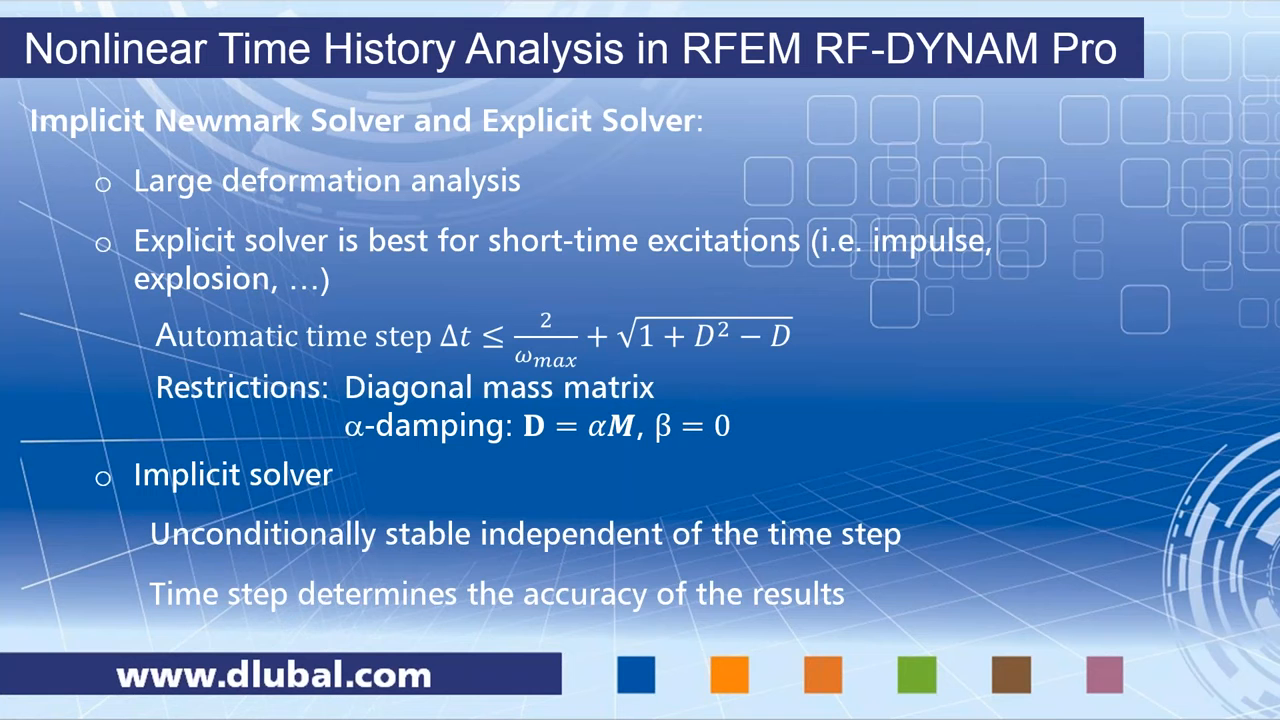
click(857, 366)
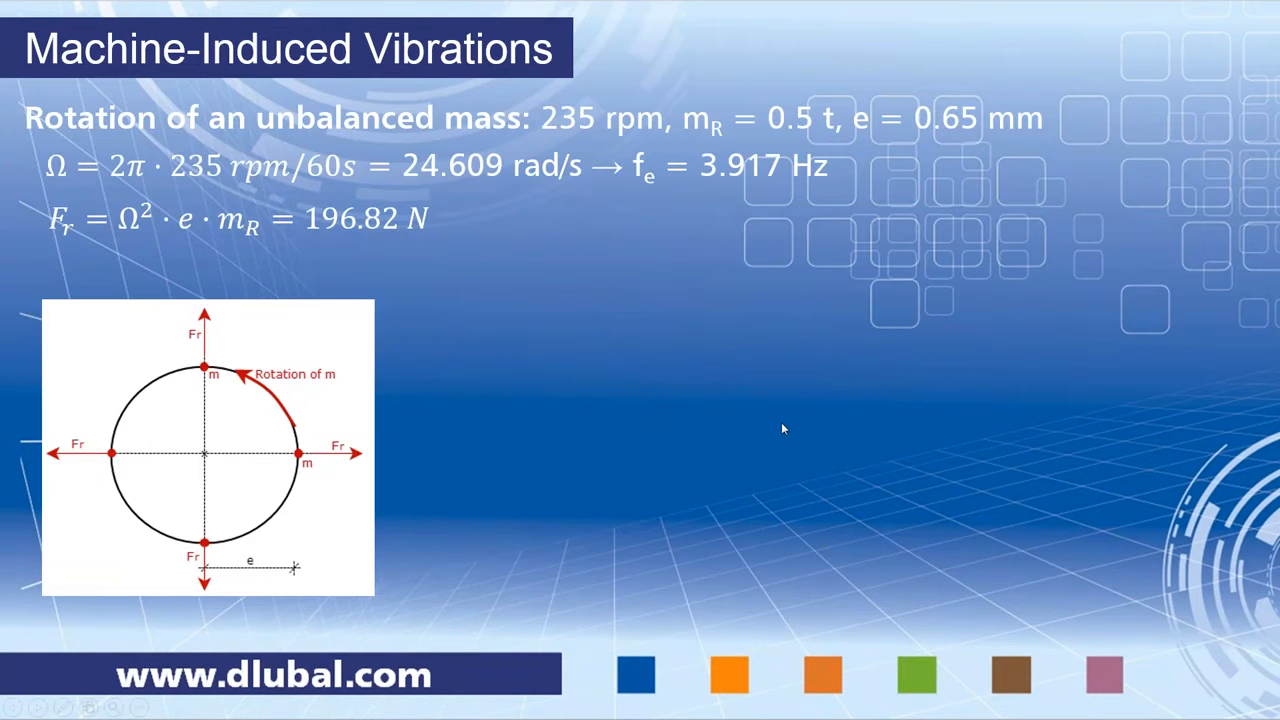
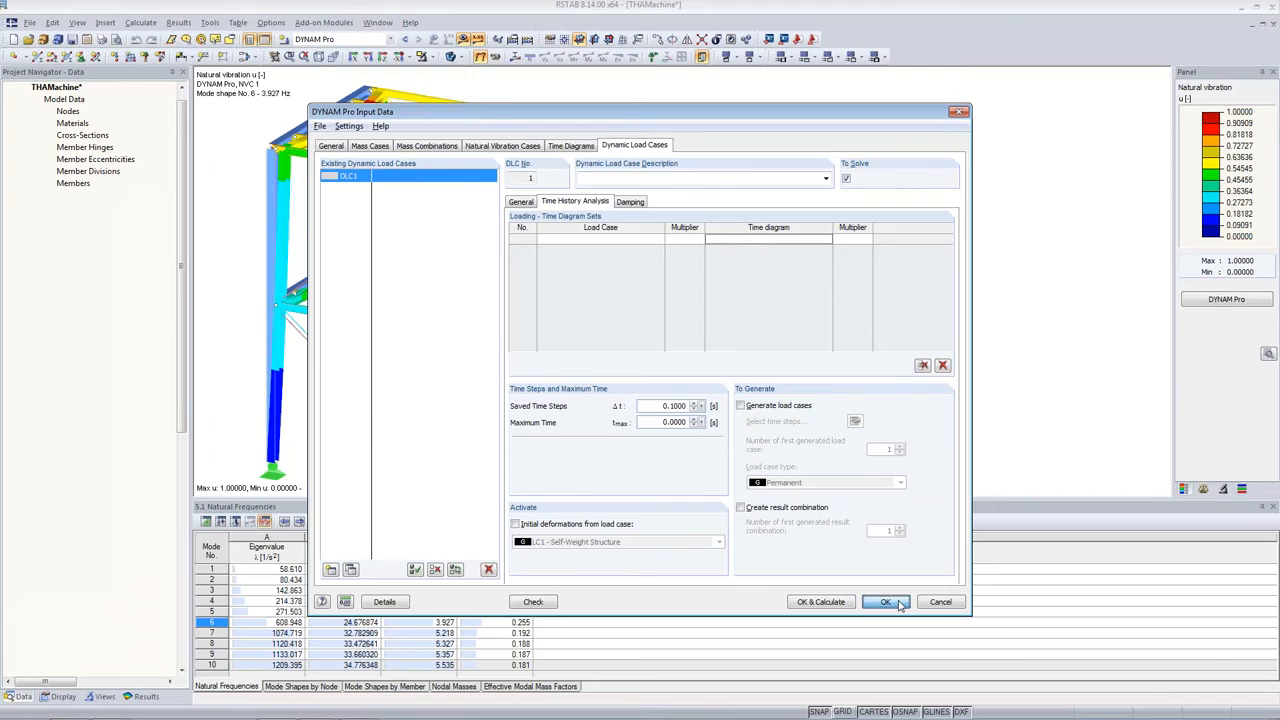
Create load case LC3 with the description "Radial force, vertical"
click(247, 56)
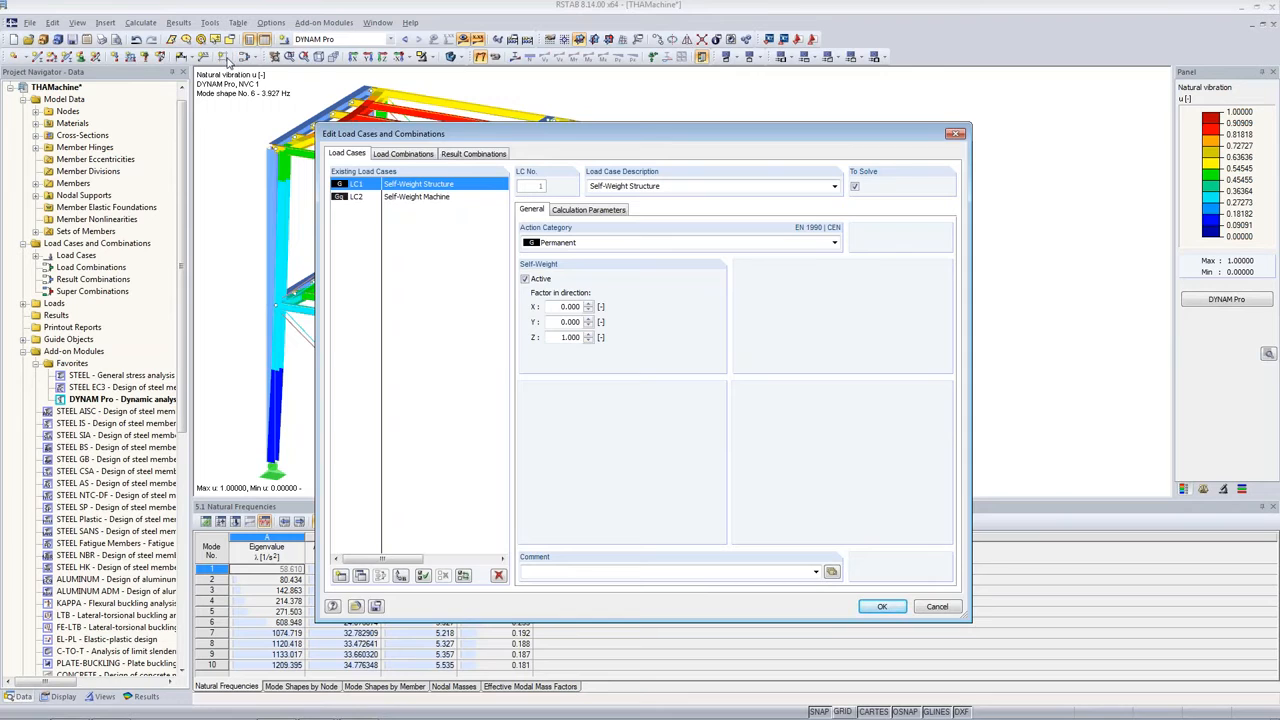
click(341, 577)
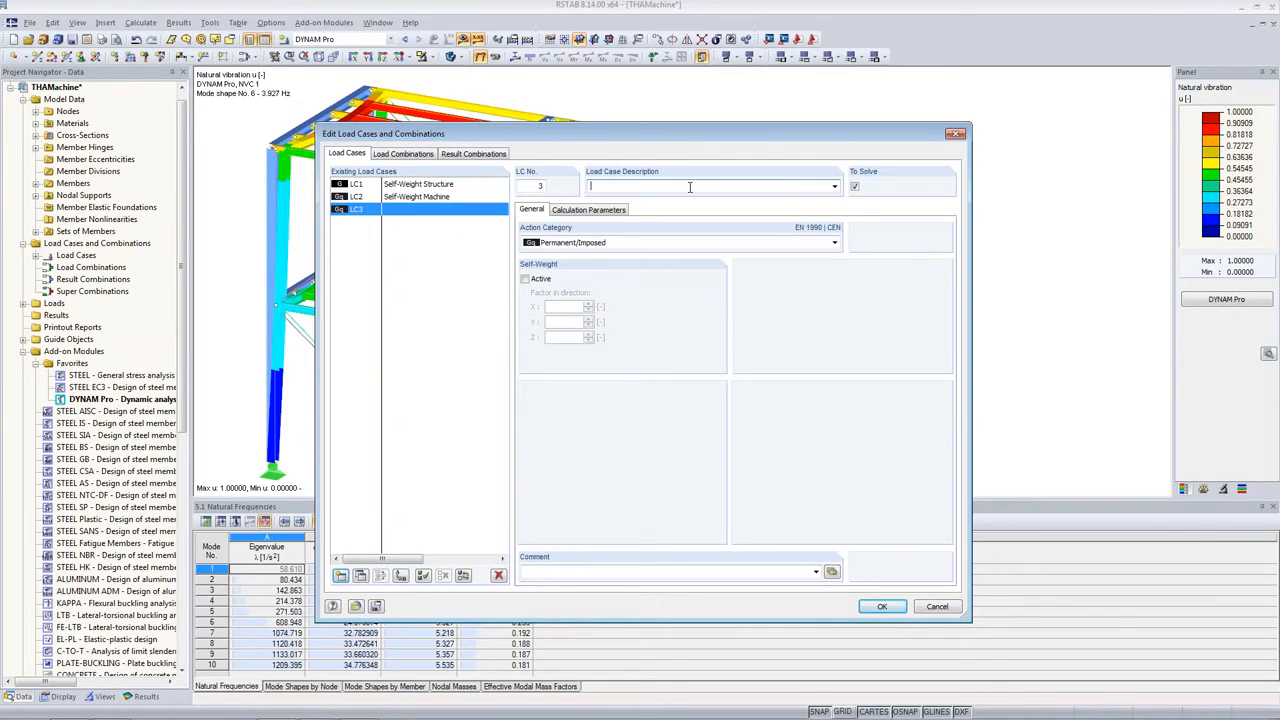
text(Radial force, vertical)
click(882, 606)
Define a uniform member force load of 24.603 N/m in the global Z direction over the true member length
click(130, 58)
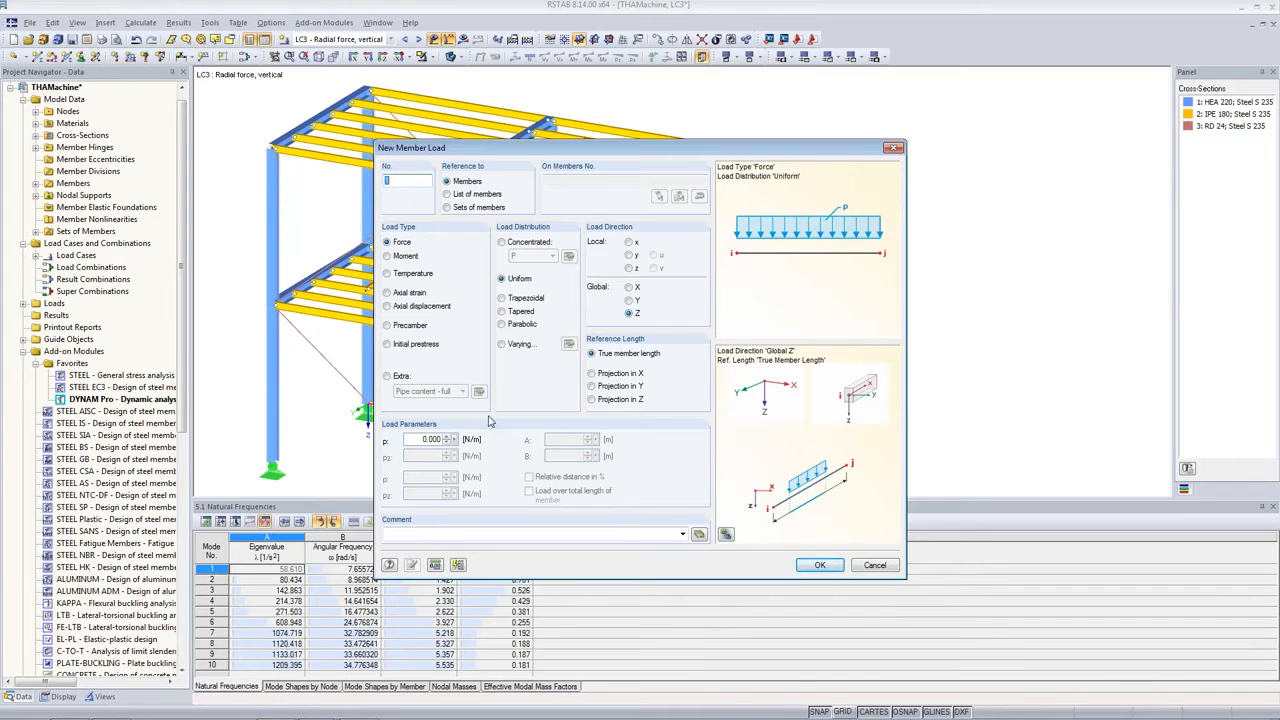
double_click(430, 439)
drag(559, 152, 827, 177)
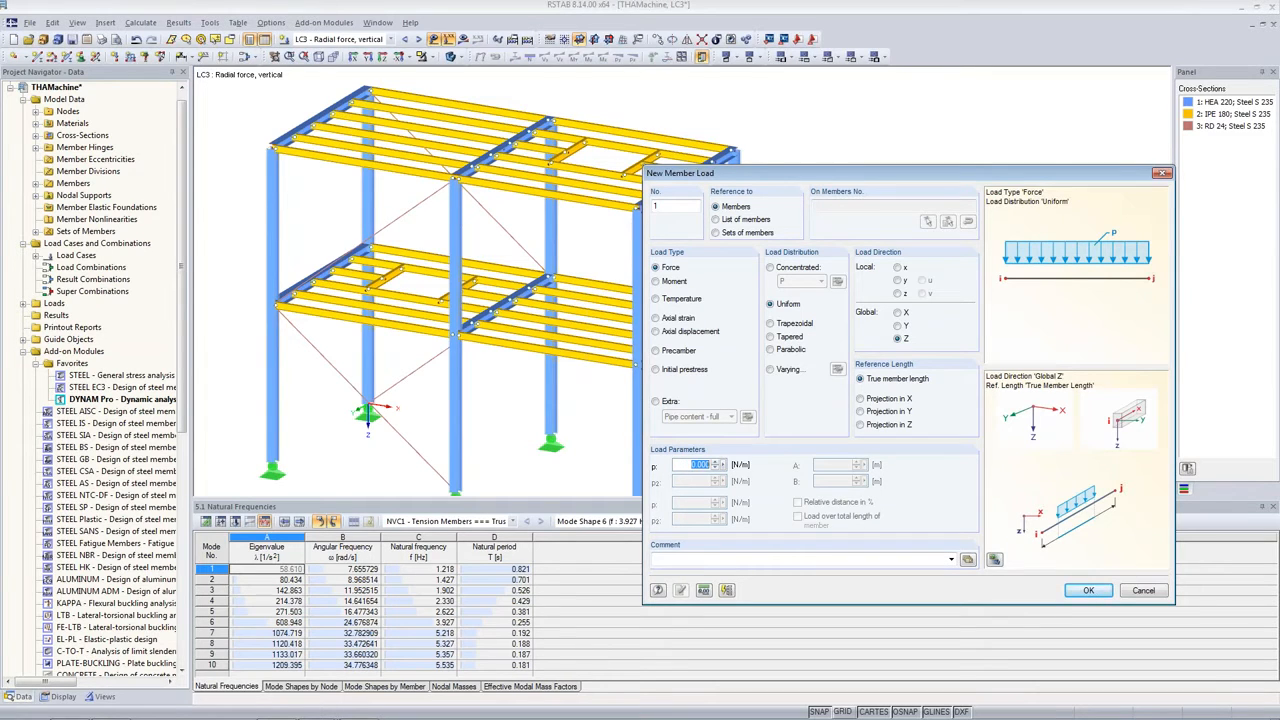
text(24.603)
click(1088, 590)
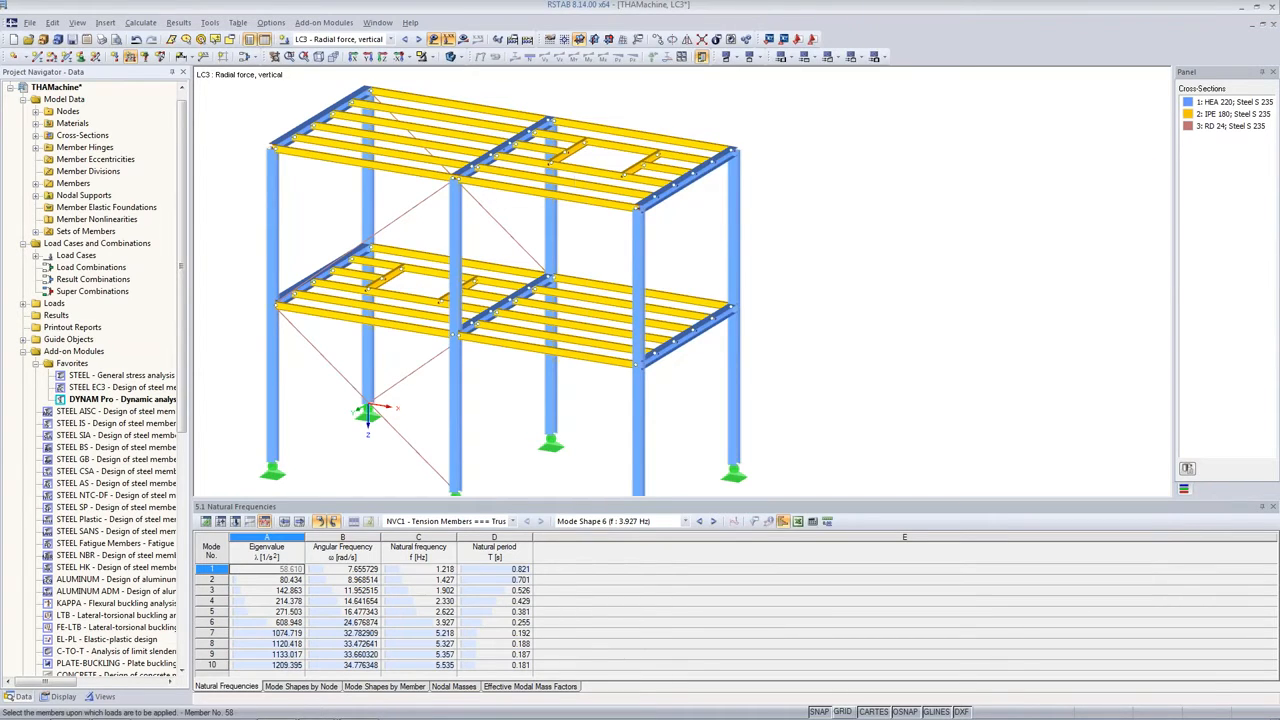
Apply the 24.603 N/m member load to the beams framing the machine opening in the upper floor
click(572, 146)
click(614, 160)
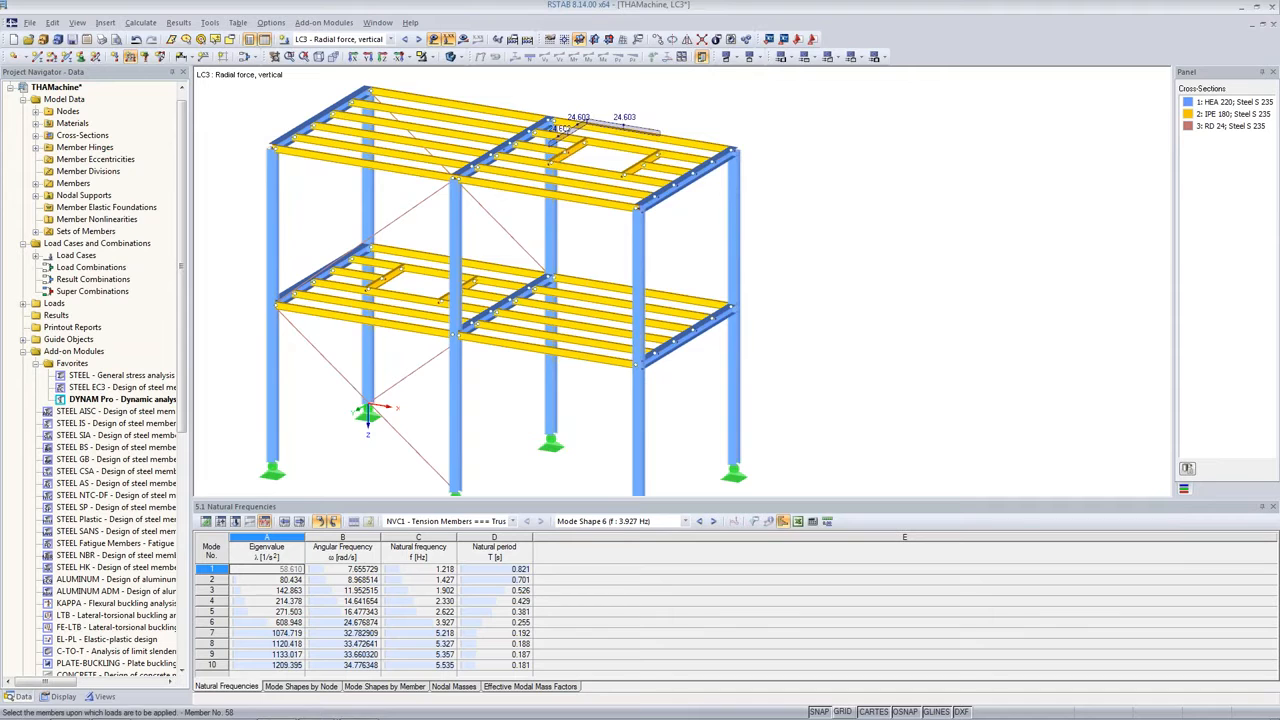
click(628, 171)
click(636, 170)
click(602, 172)
Apply the 24.603 N/m member load to the beams framing the machine opening in the lower floor
scroll(412, 275, up, 1)
scroll(412, 275, up, 1)
click(388, 256)
click(364, 272)
click(440, 246)
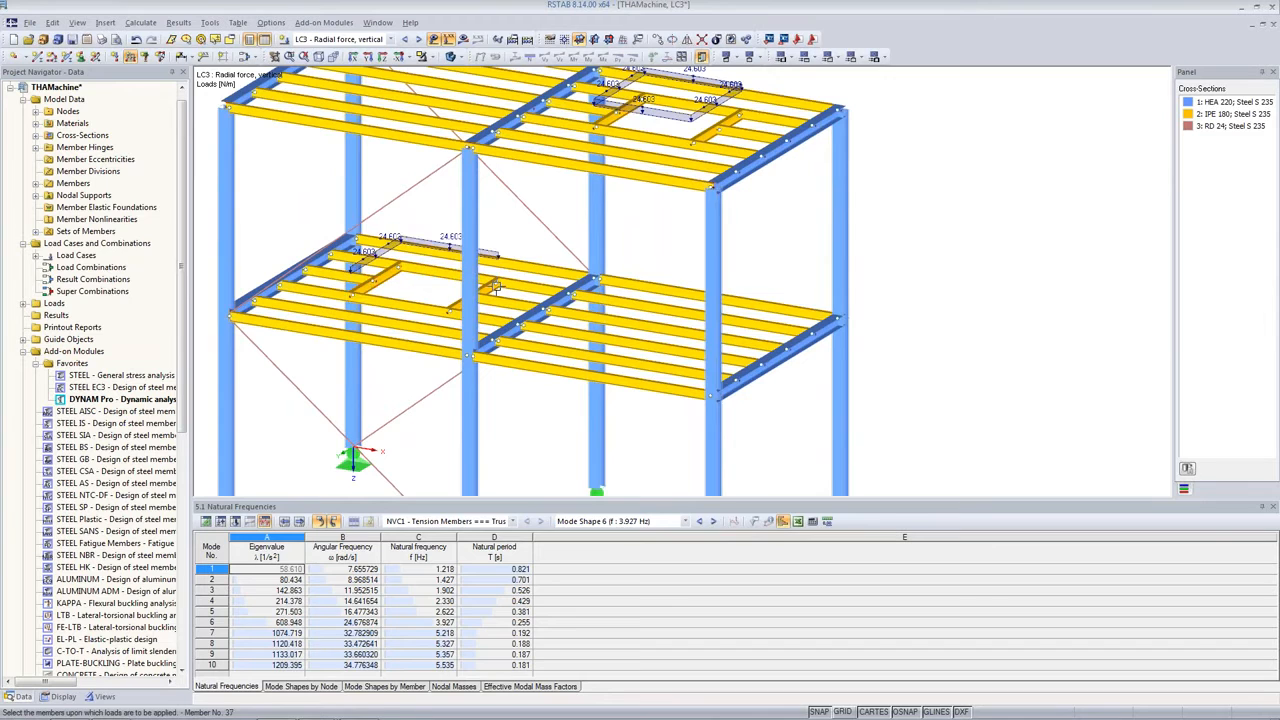
click(486, 280)
click(400, 276)
click(452, 278)
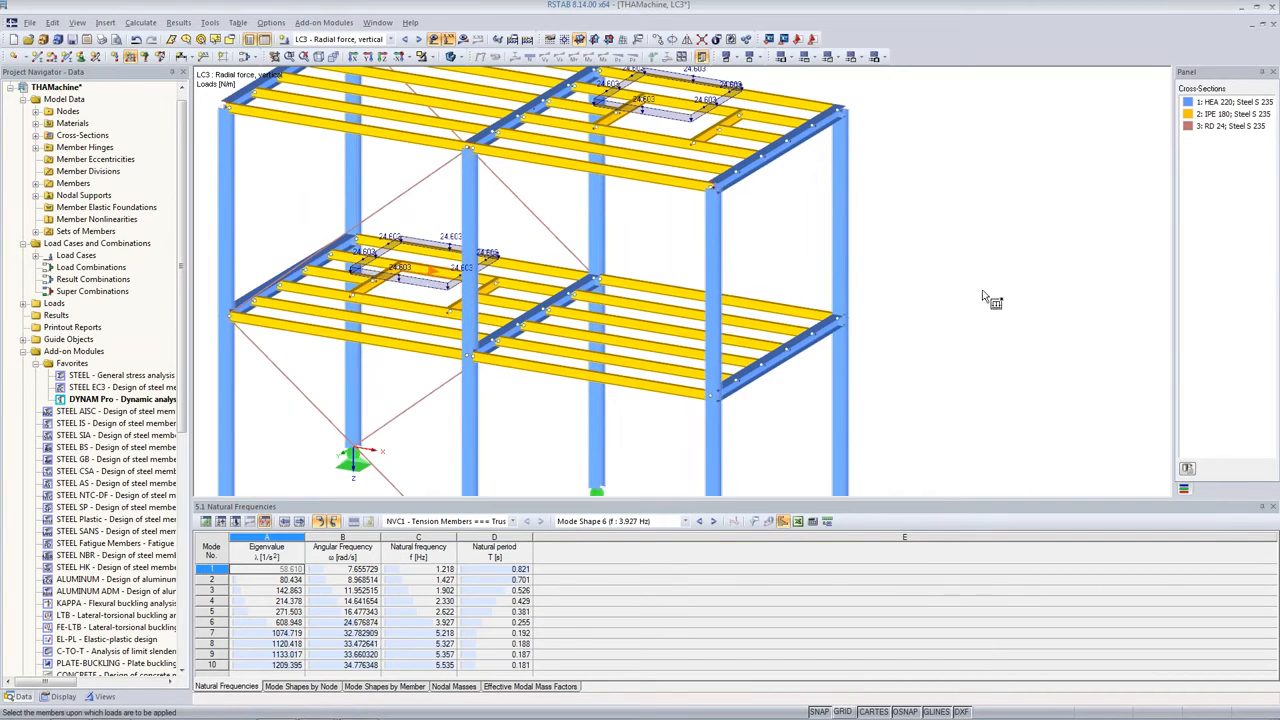
scroll(682, 495, down, 1)
drag(684, 500, 682, 596)
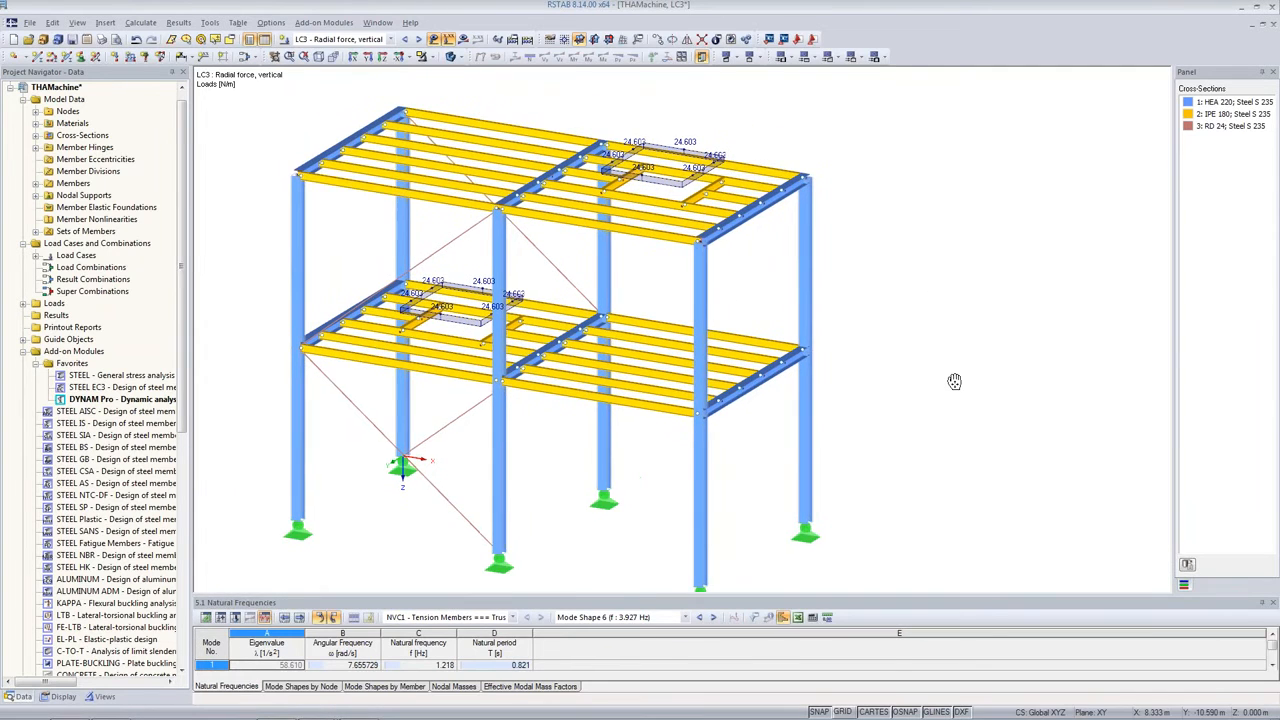
middle_drag(954, 381, 897, 384)
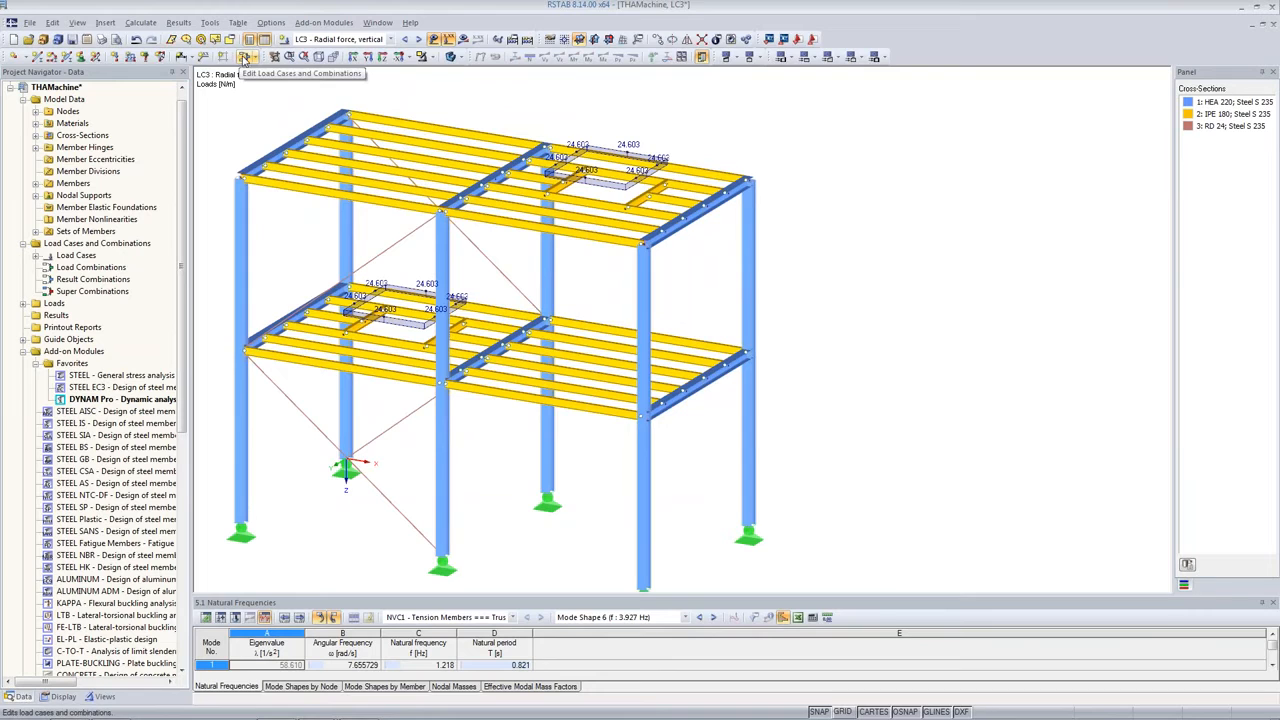
Copy load case LC3 as LC4 and change its description to "Radial force, horizontal"
click(244, 59)
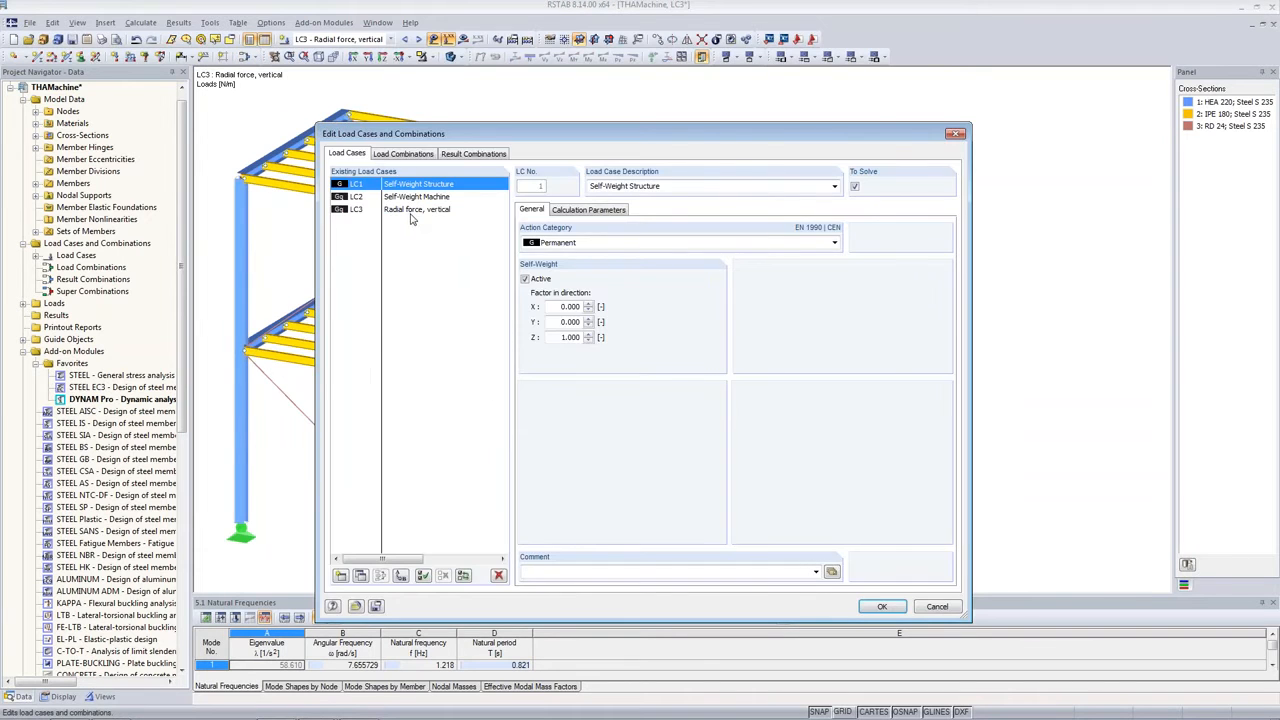
click(411, 213)
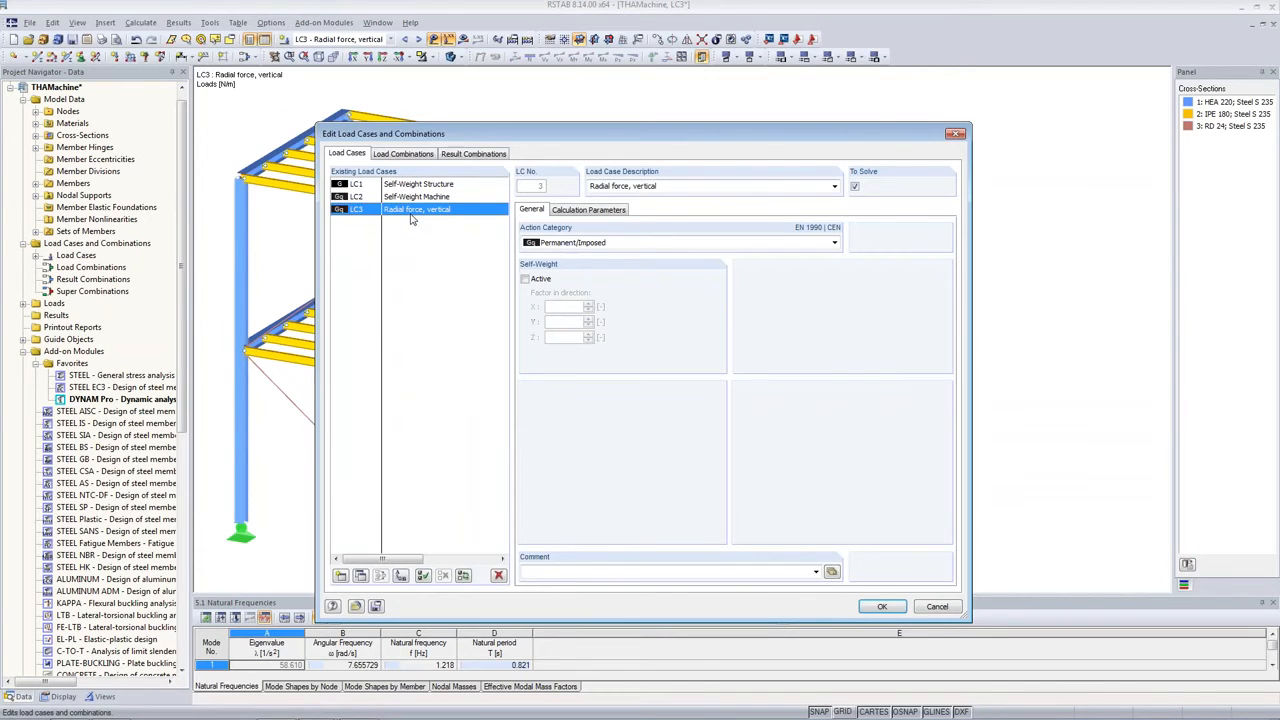
click(361, 577)
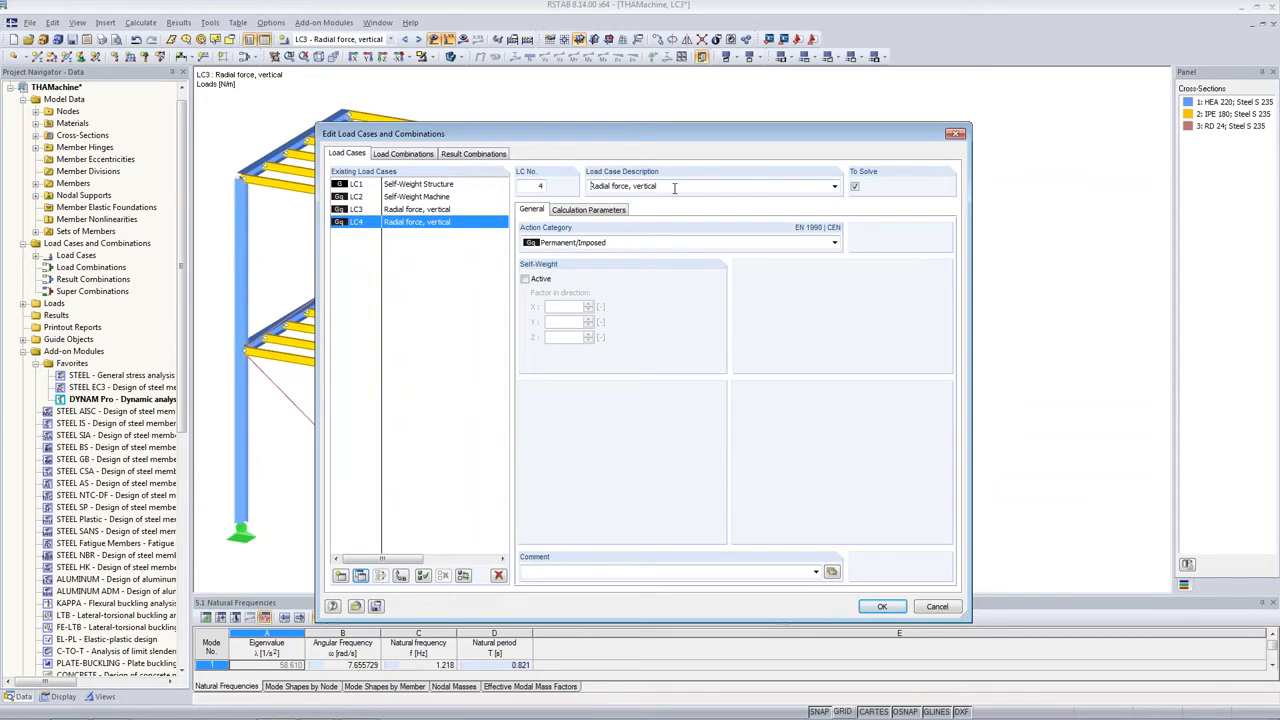
key(BackSpace)
key(BackSpace)
key(BackSpace)
key(BackSpace)
key(BackSpace)
key(BackSpace)
key(BackSpace)
key(BackSpace)
text(horizontal)
click(882, 606)
Set the direction of LC4's member load to global X in the member loads table
drag(574, 597, 574, 434)
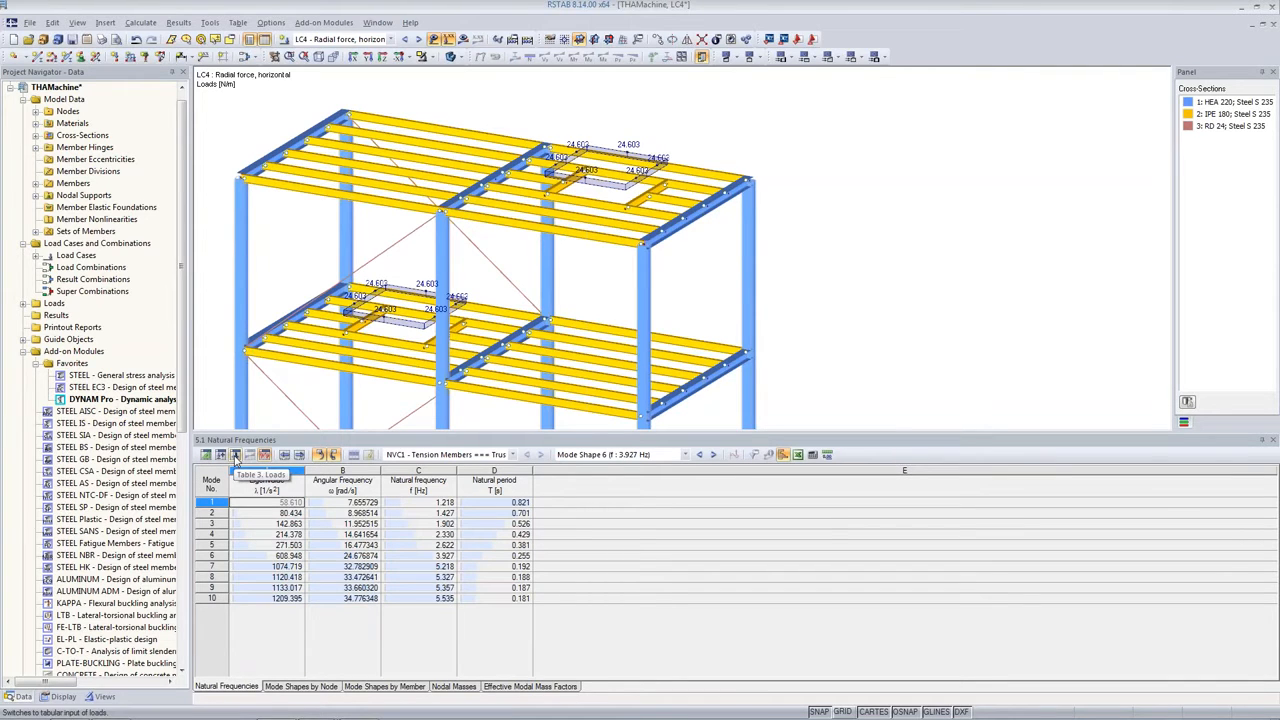
click(236, 455)
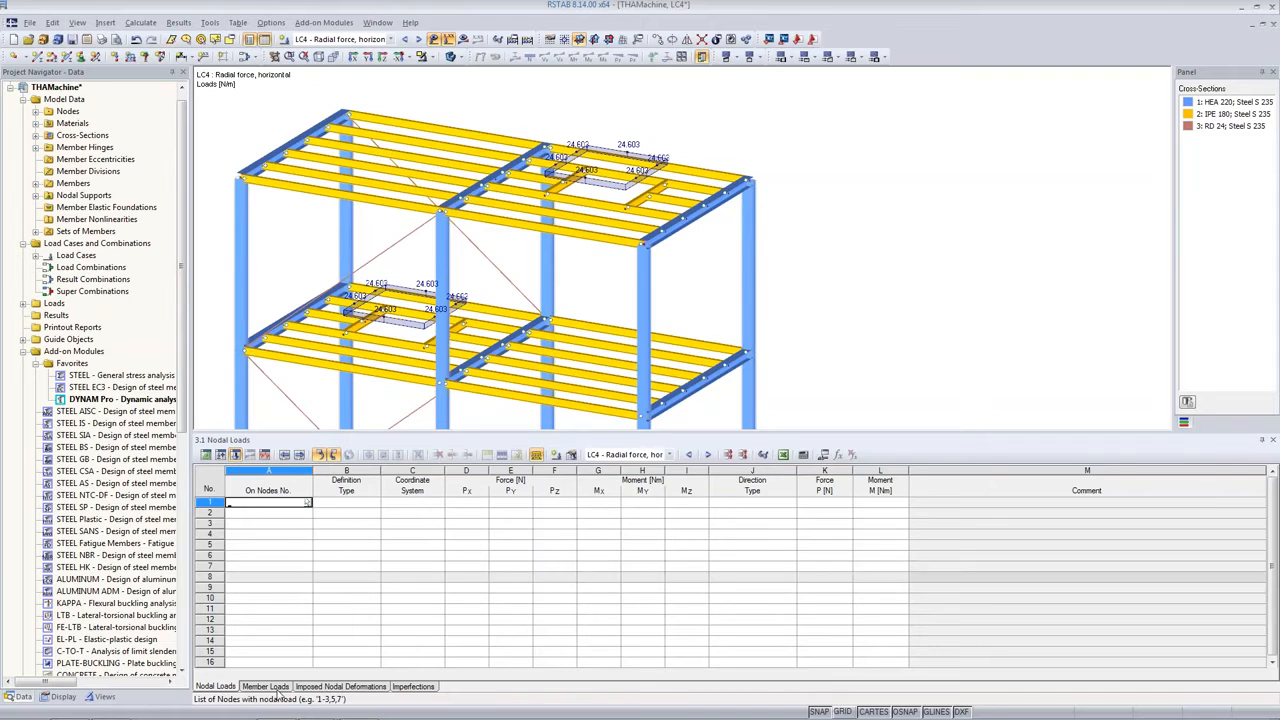
click(276, 688)
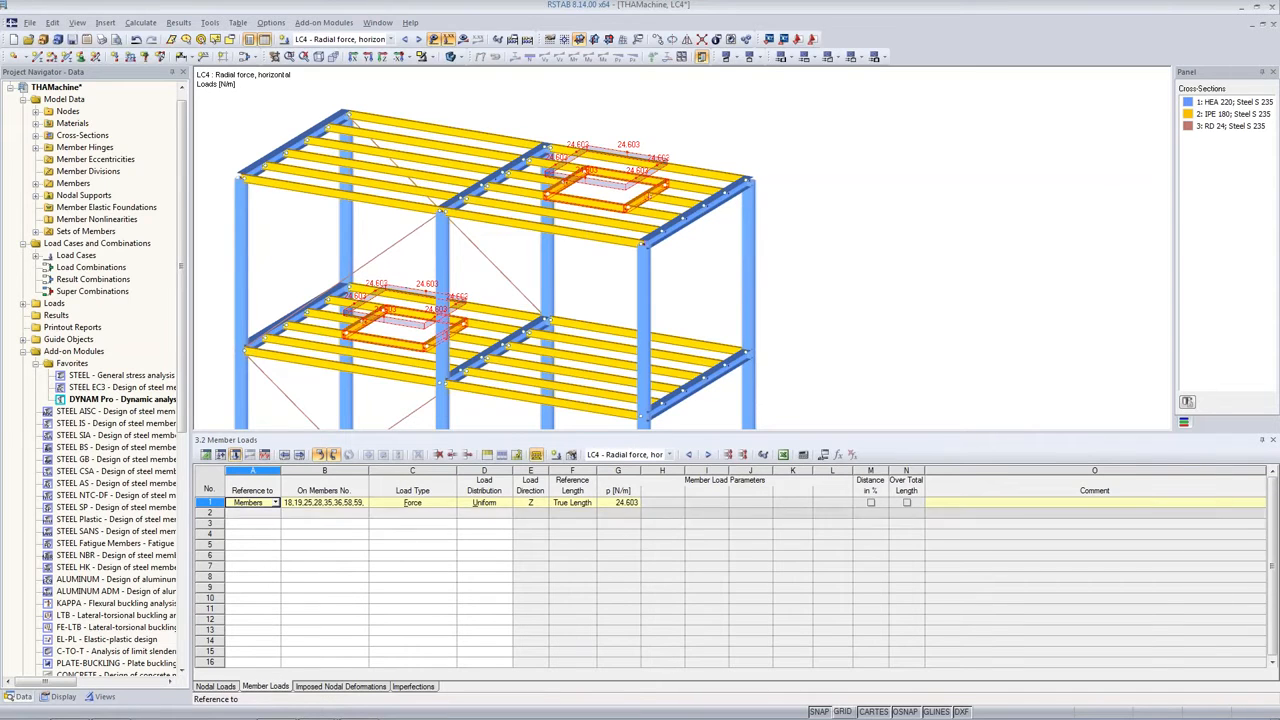
click(543, 504)
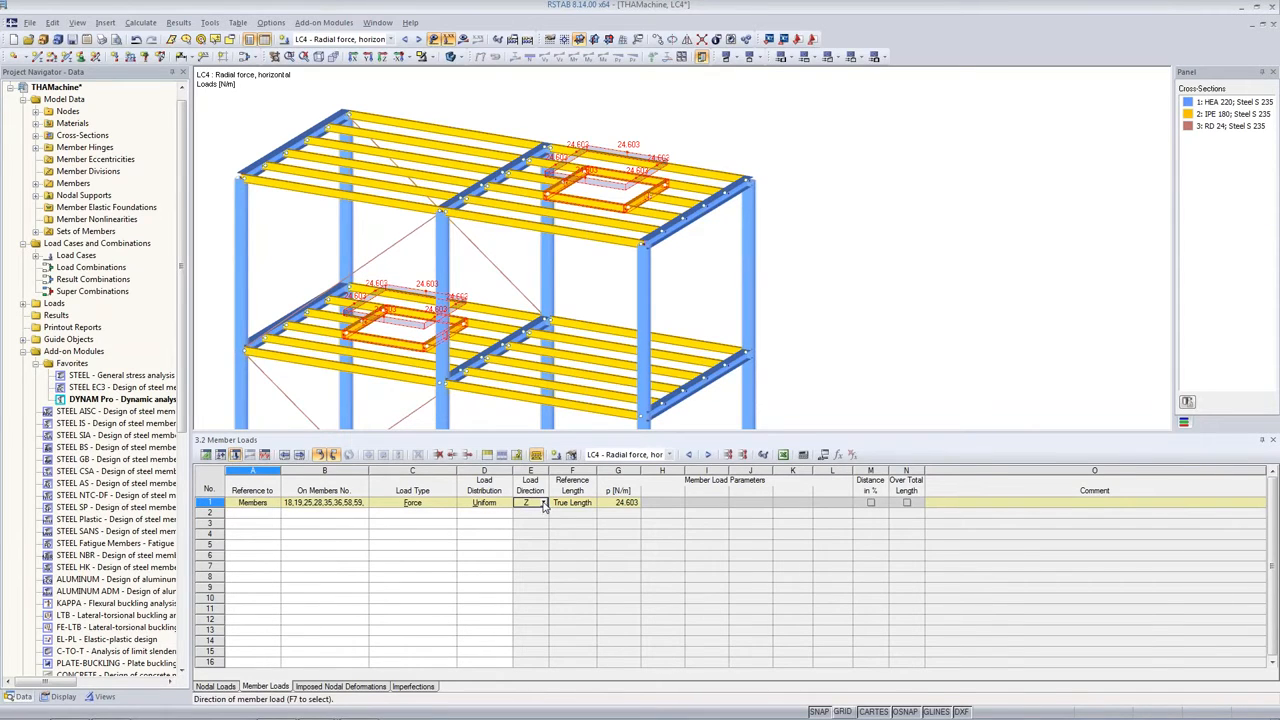
click(544, 504)
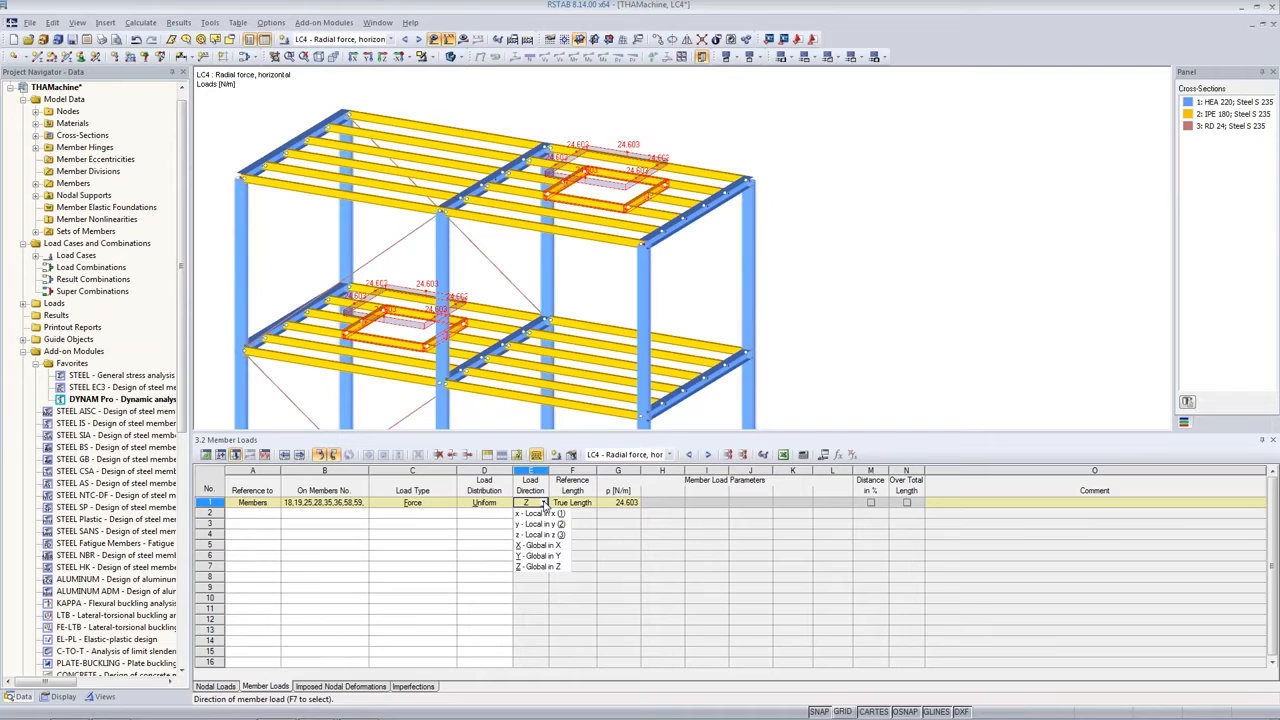
click(541, 547)
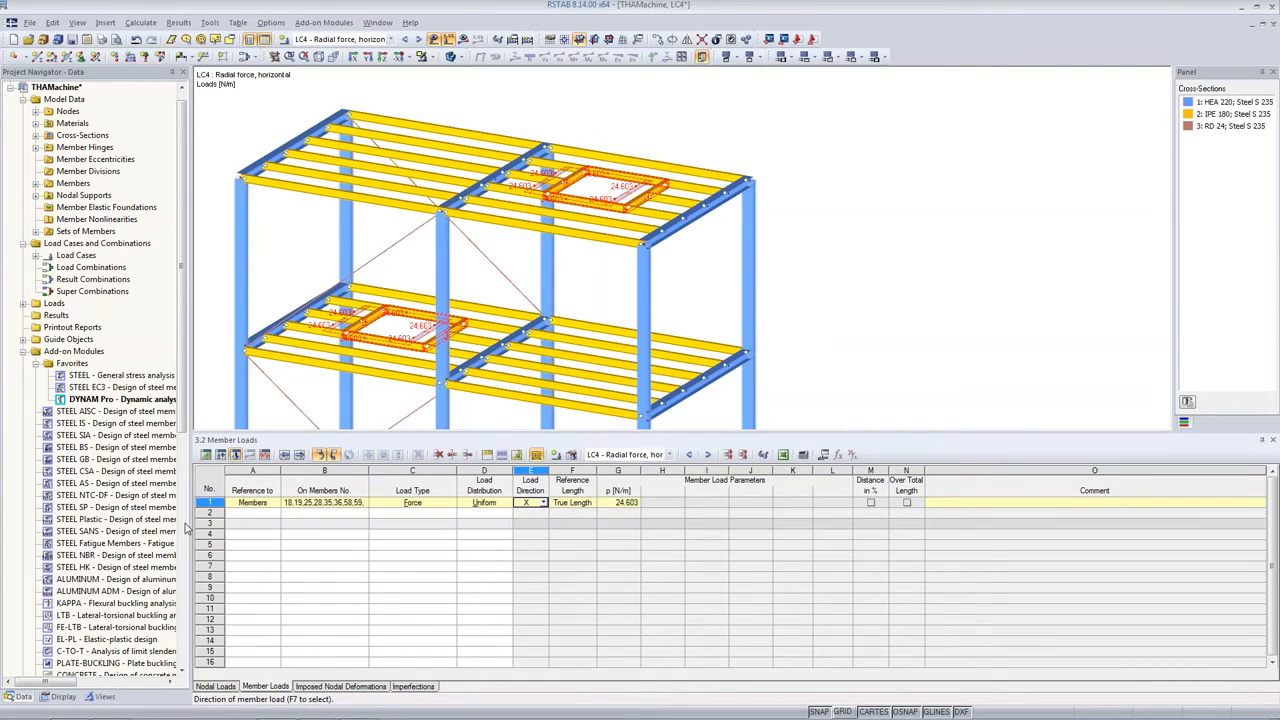
Review the definition of LC4's member load and compare its load direction in the model with that of LC3
click(209, 502)
double_click(209, 502)
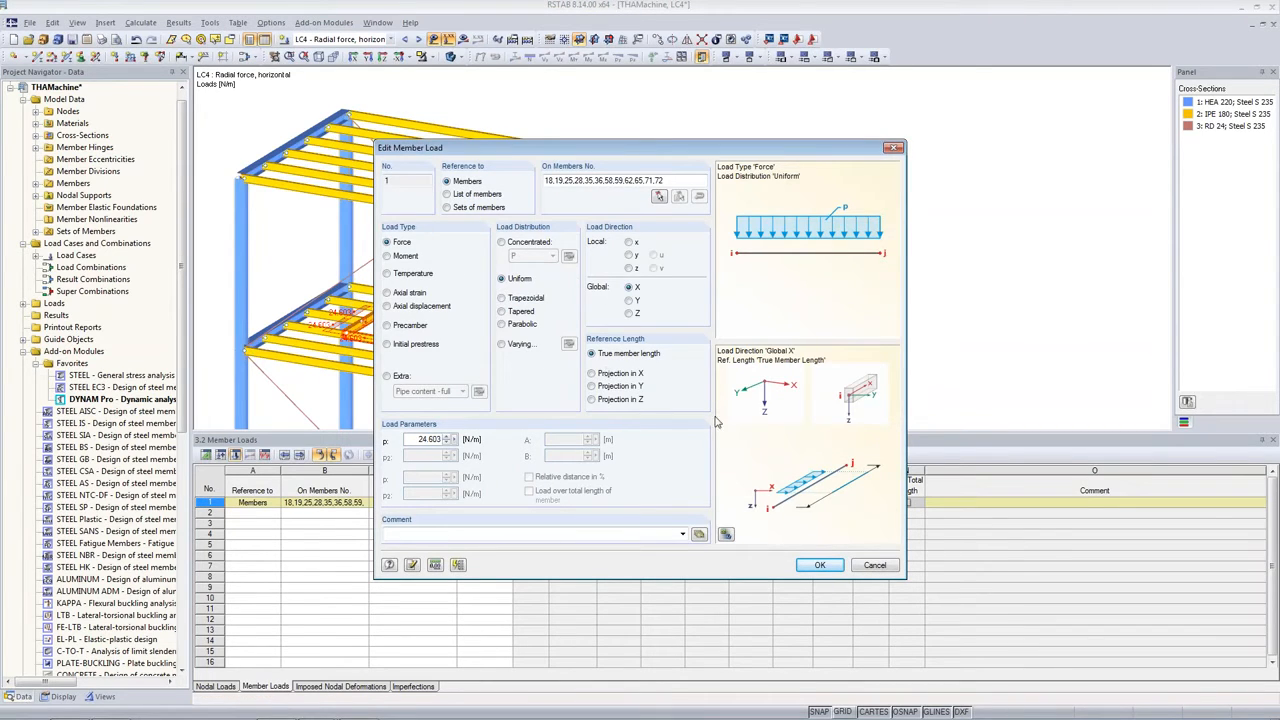
click(830, 566)
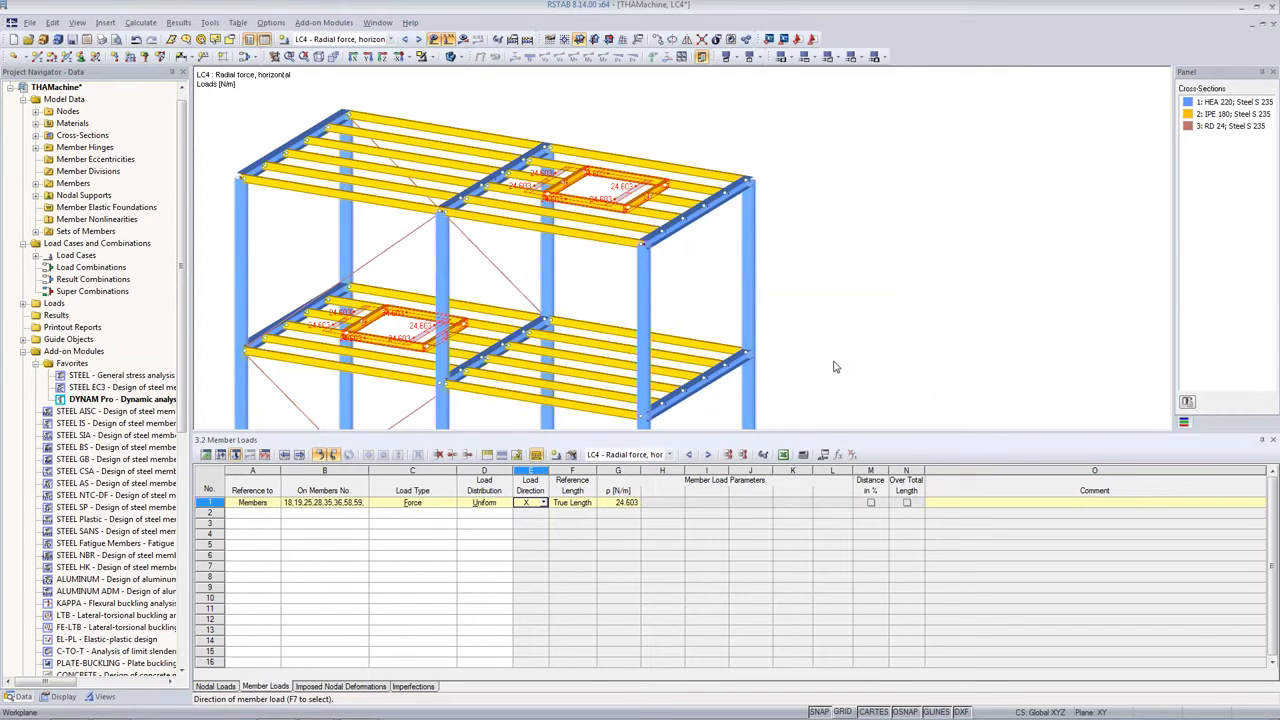
drag(760, 440, 763, 554)
double_click(779, 555)
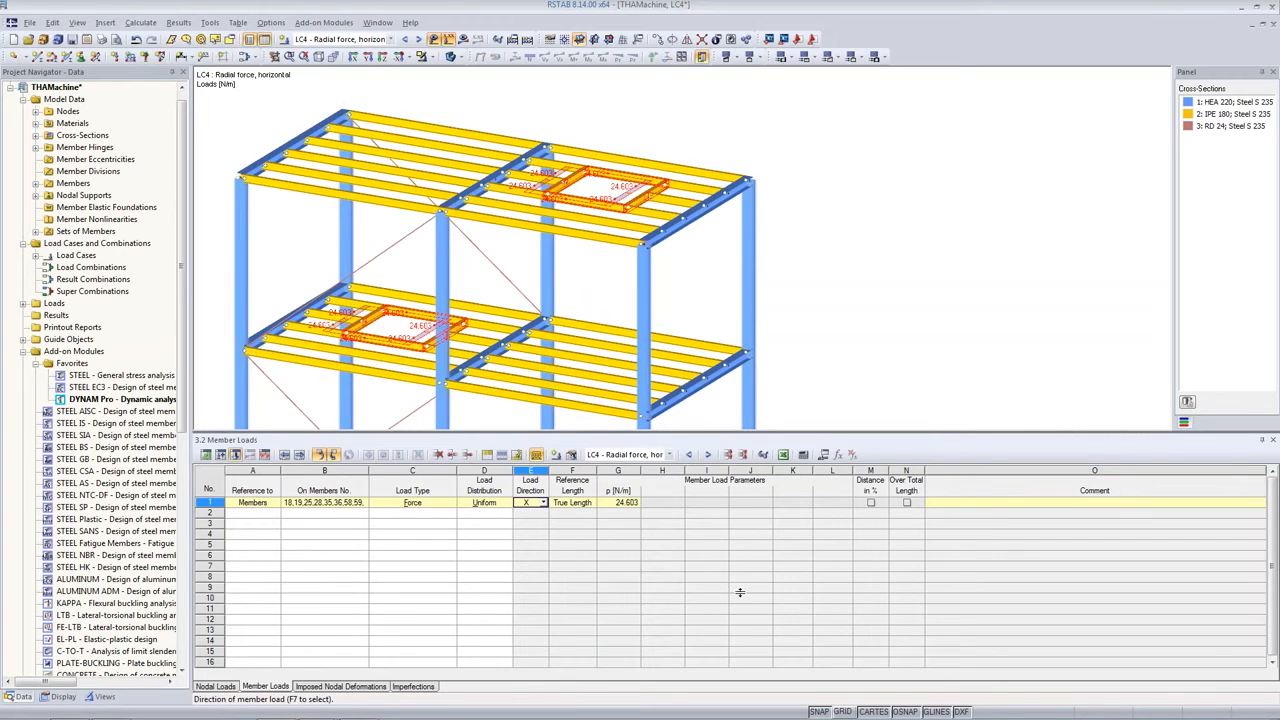
drag(740, 592, 740, 596)
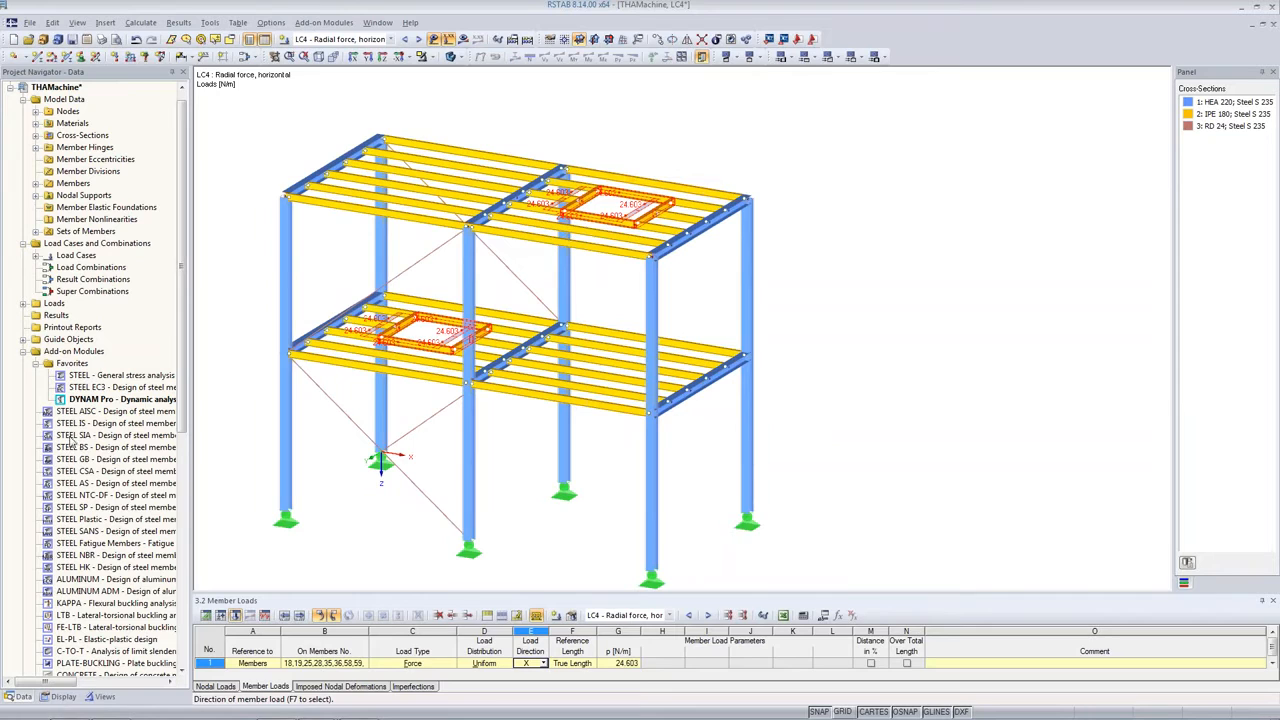
click(404, 39)
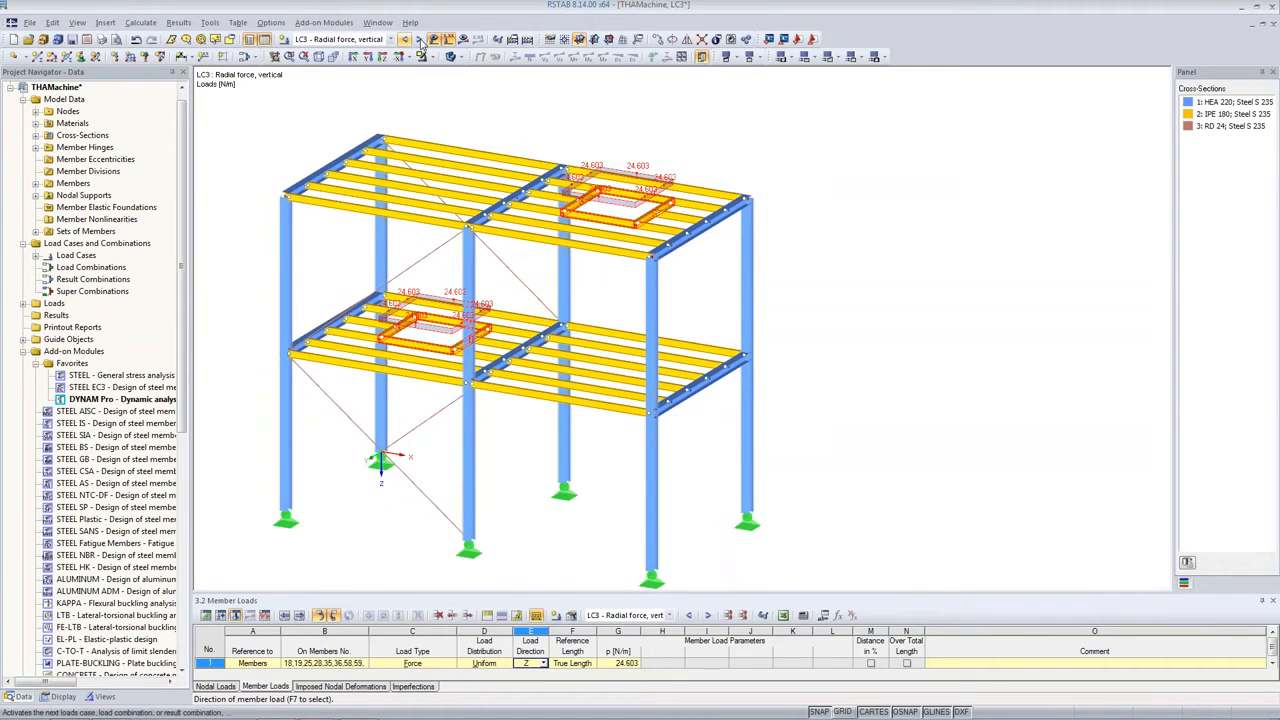
click(418, 39)
In DYNAM Pro, define time diagram TD1 with an angular frequency of 24.609 rad/s and the description "vertical"
double_click(100, 401)
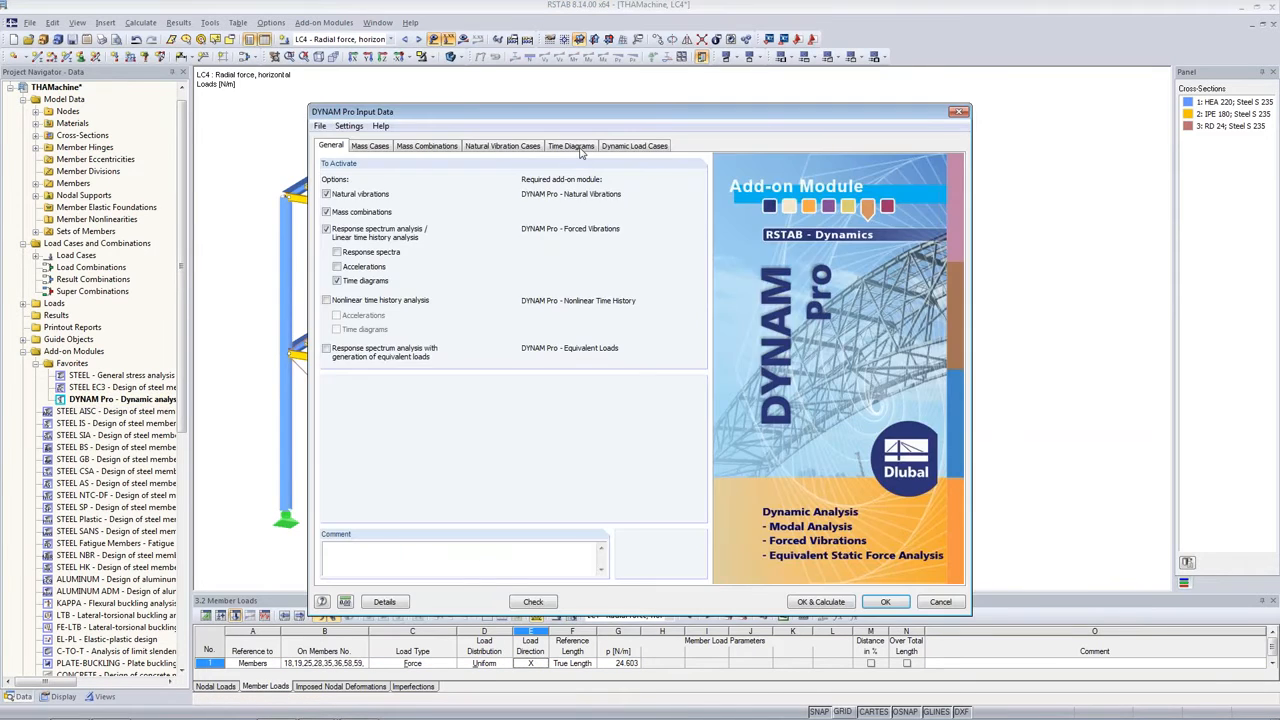
click(571, 145)
click(762, 253)
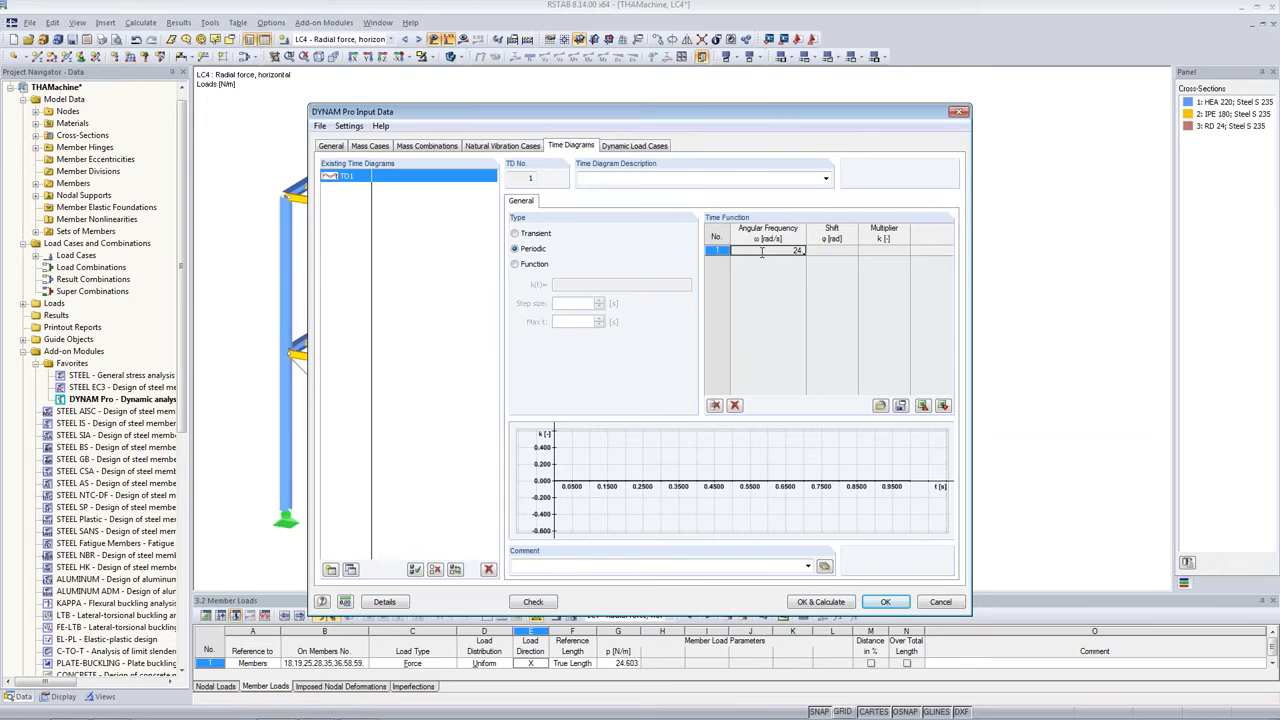
text(24.609)
key(Return)
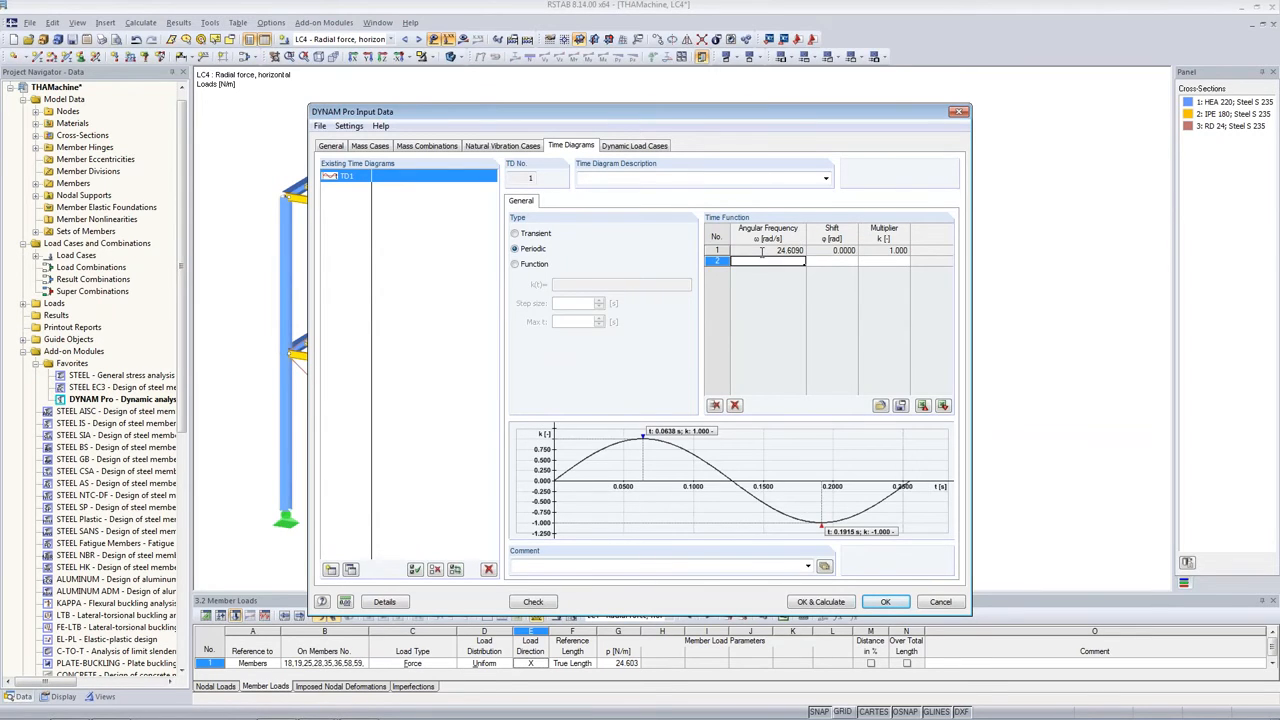
click(657, 177)
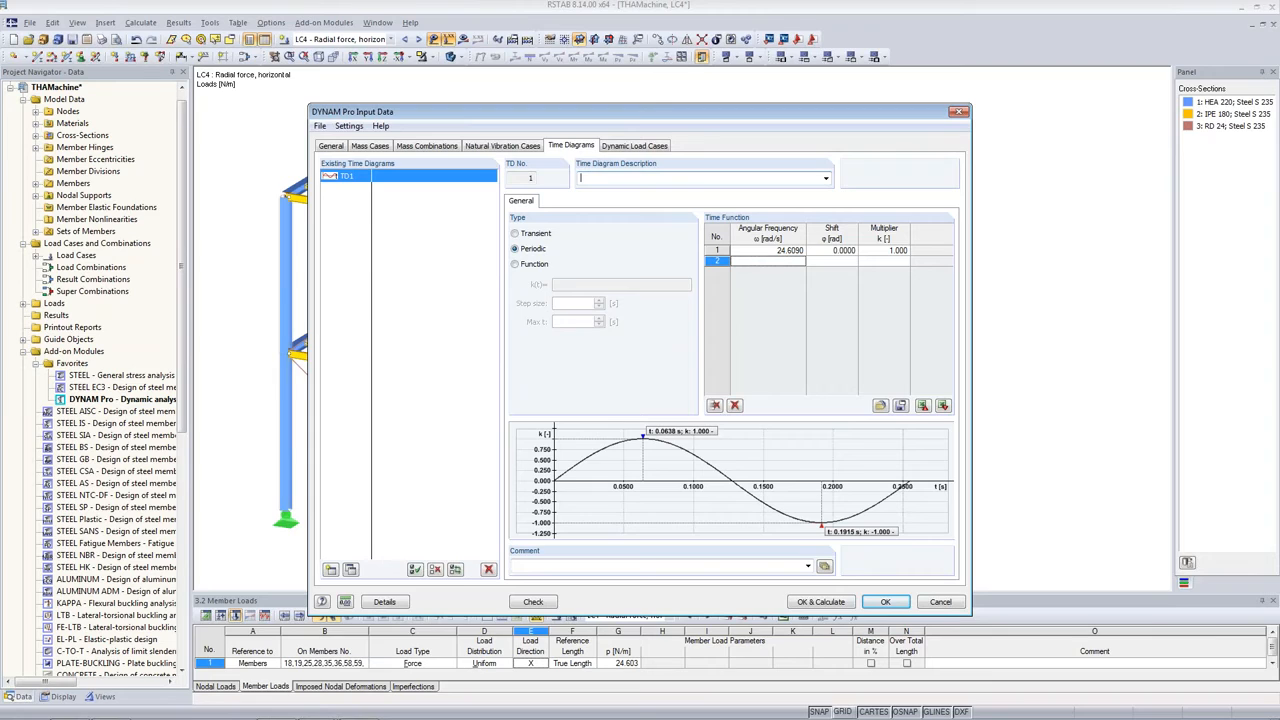
text(vertical)
Copy time diagram TD1 as TD2, described as "horizontal", and set its phase shift to 1.5708 rad
click(350, 569)
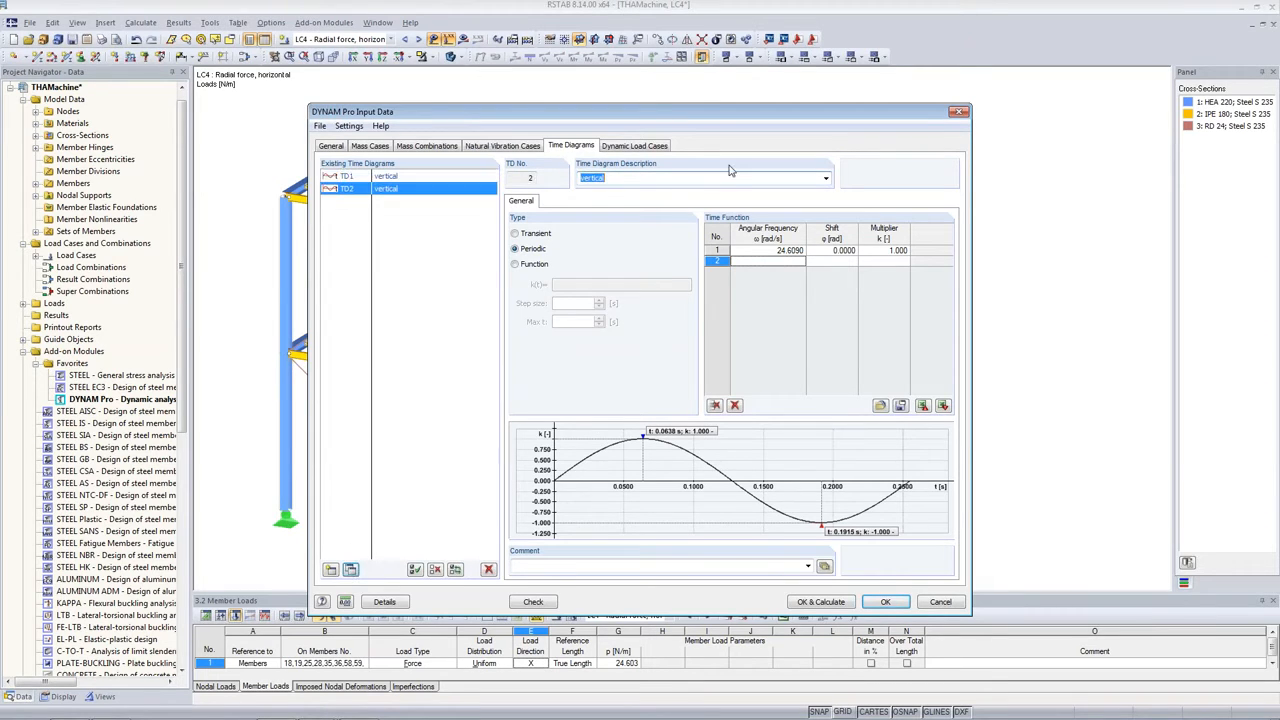
text(horizont)
click(820, 250)
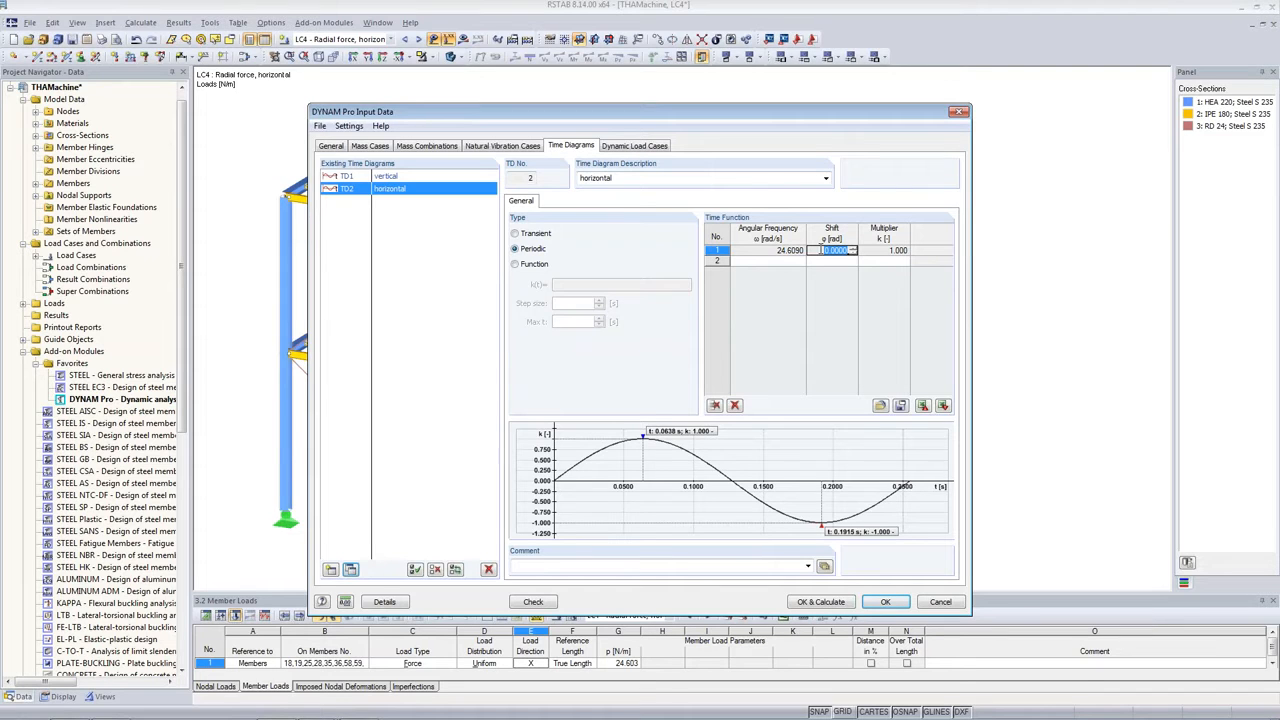
text(1.5708)
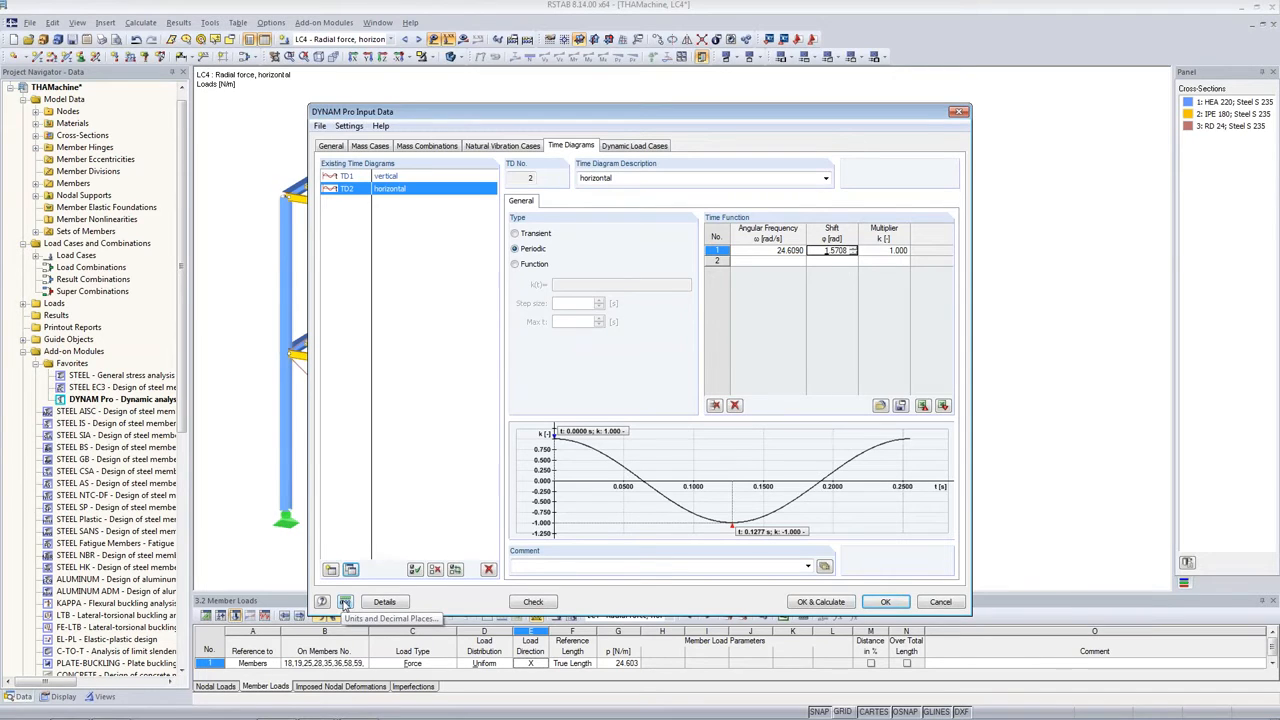
Change the unit for dynamic load rotations to degrees and check TD2's phase shift and multiplier
click(344, 602)
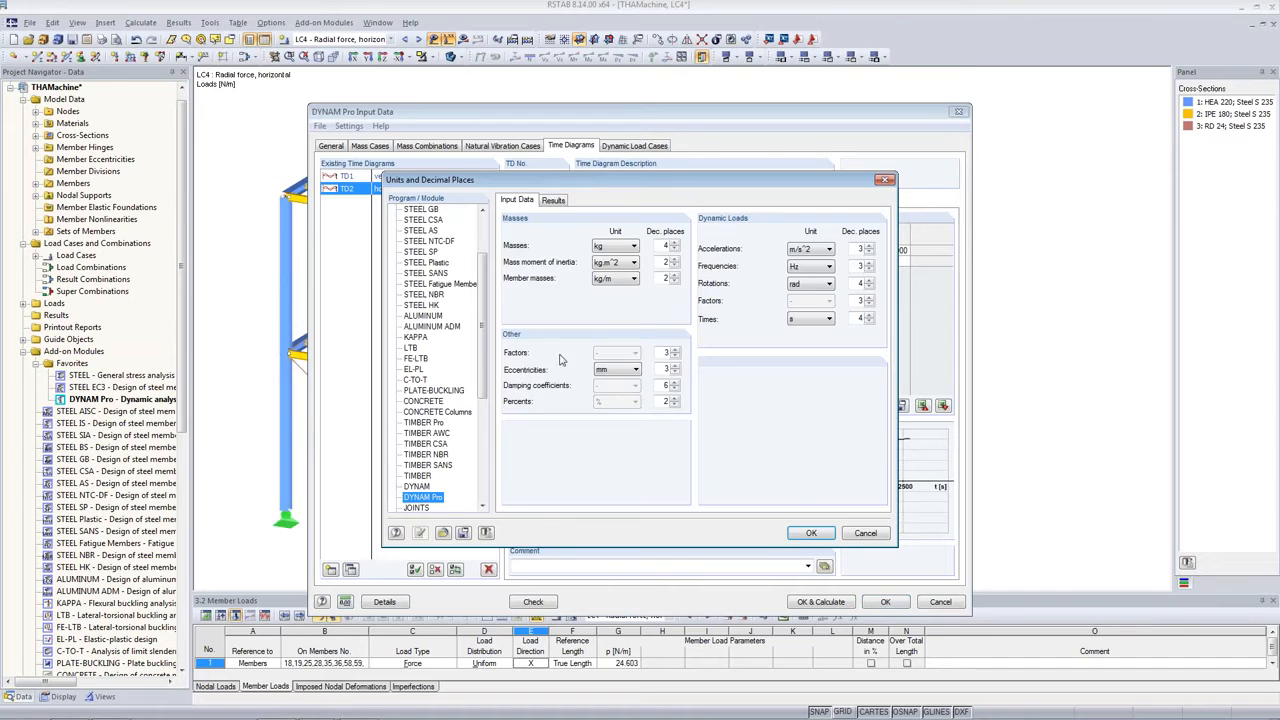
click(826, 284)
click(806, 307)
click(811, 532)
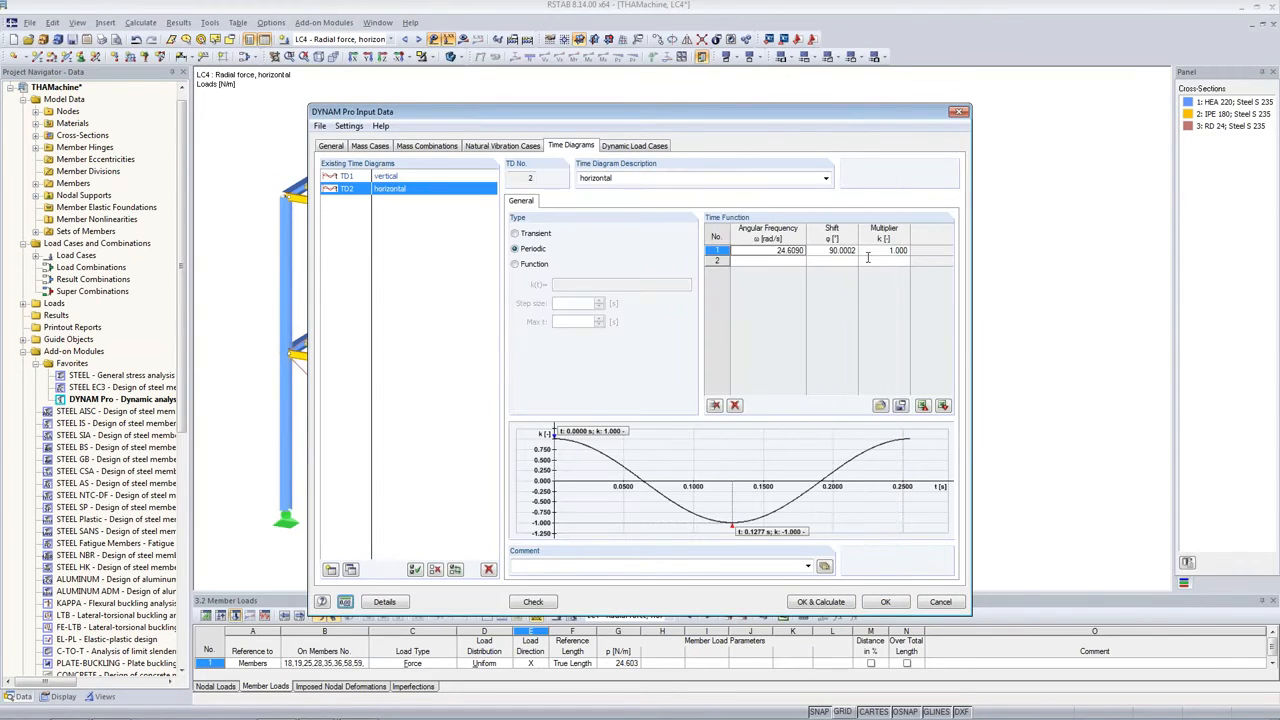
click(884, 250)
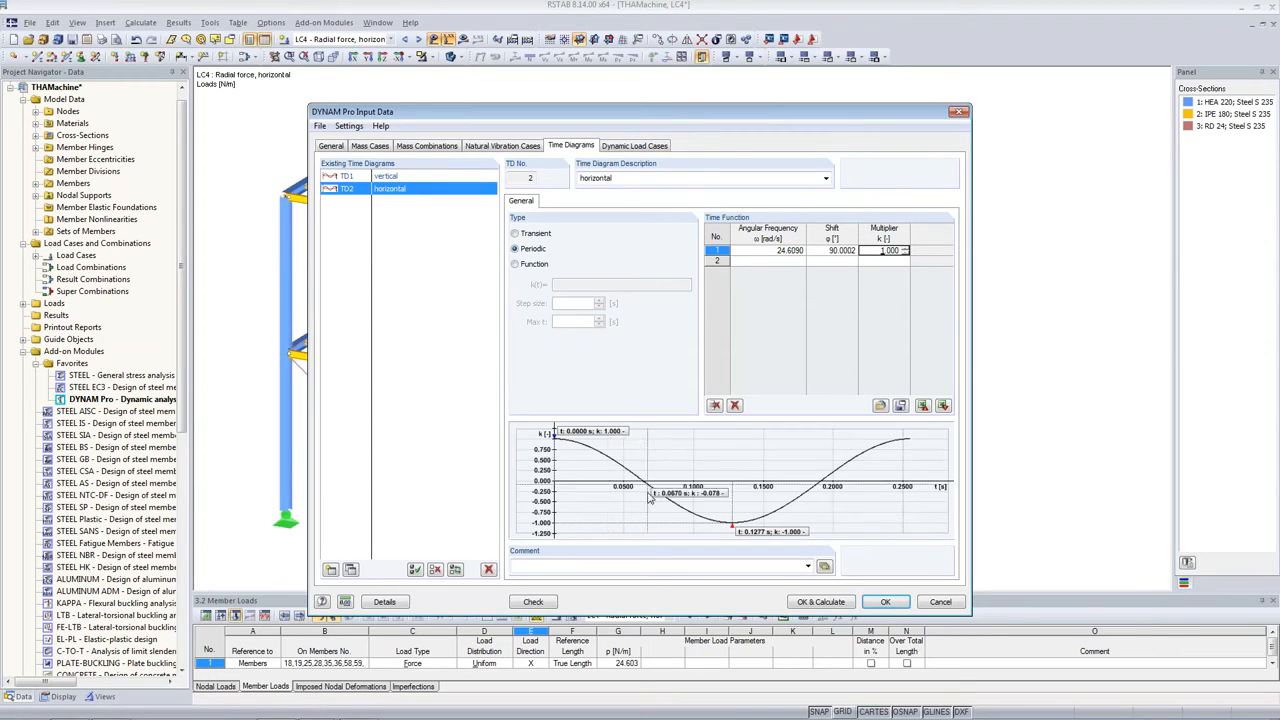
In the time history analysis of dynamic load case DLC1, pair load case LC3 with time diagram TD1
click(621, 148)
click(600, 203)
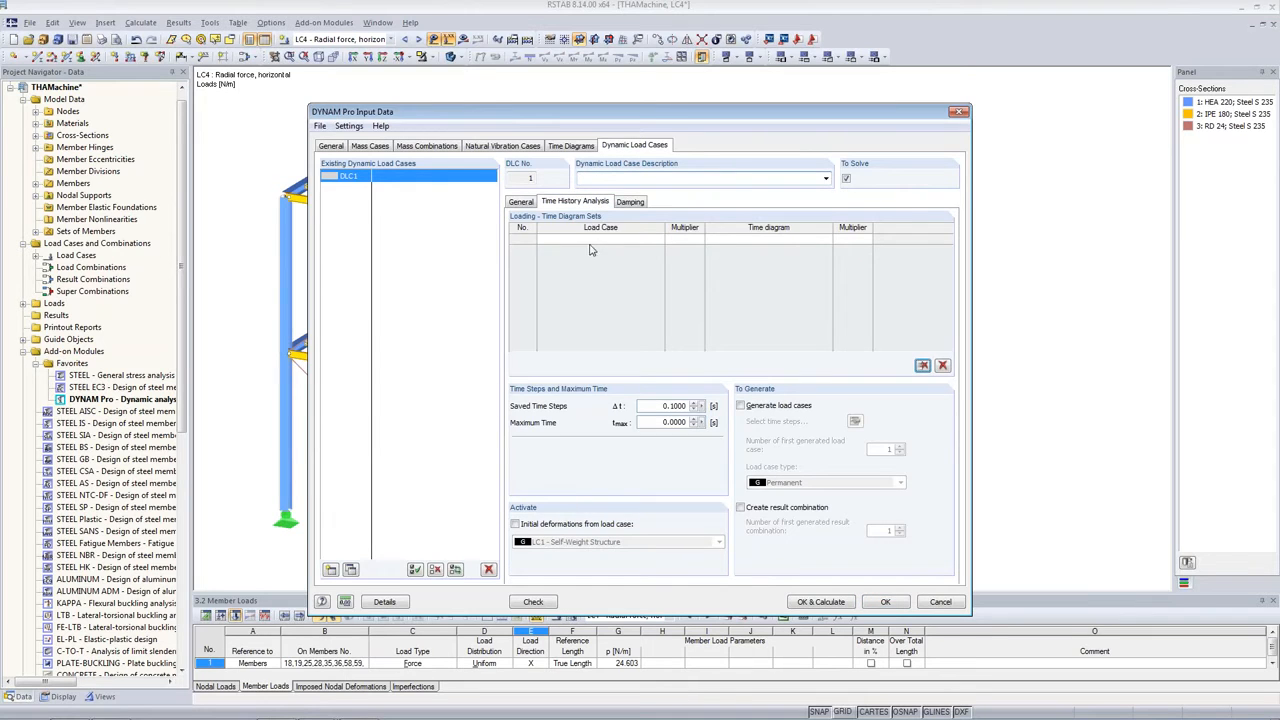
click(660, 240)
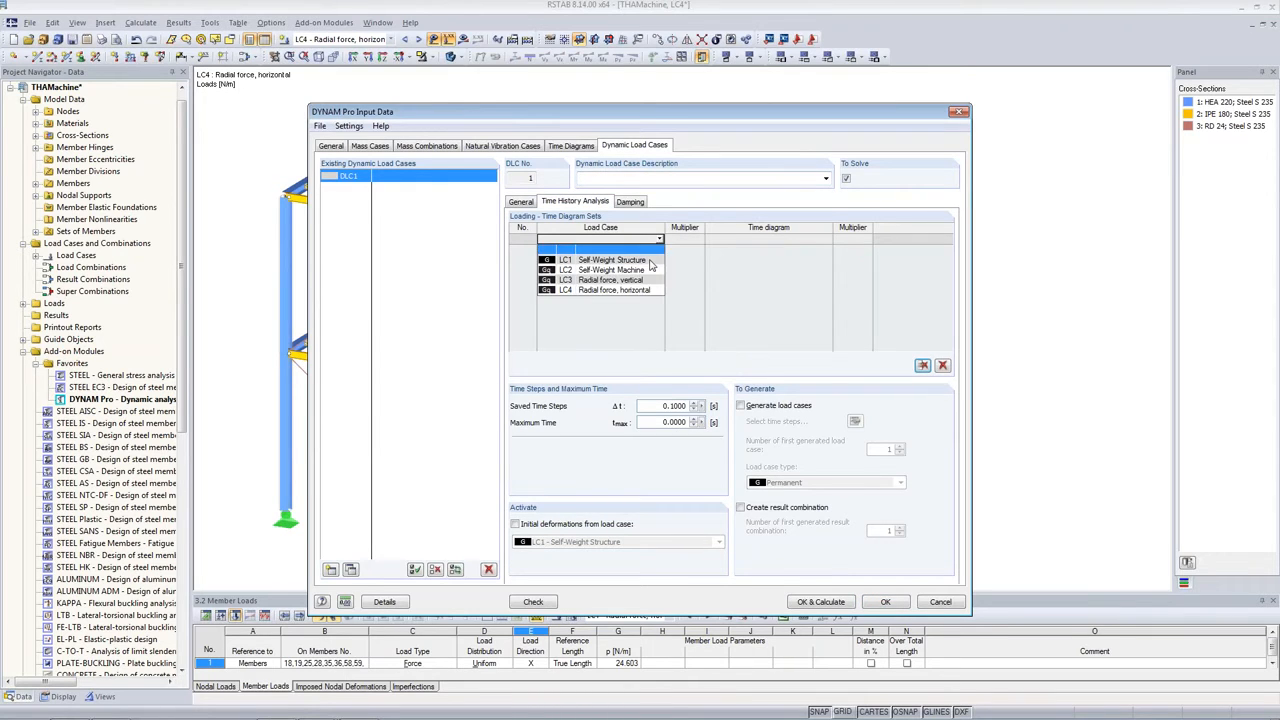
click(651, 280)
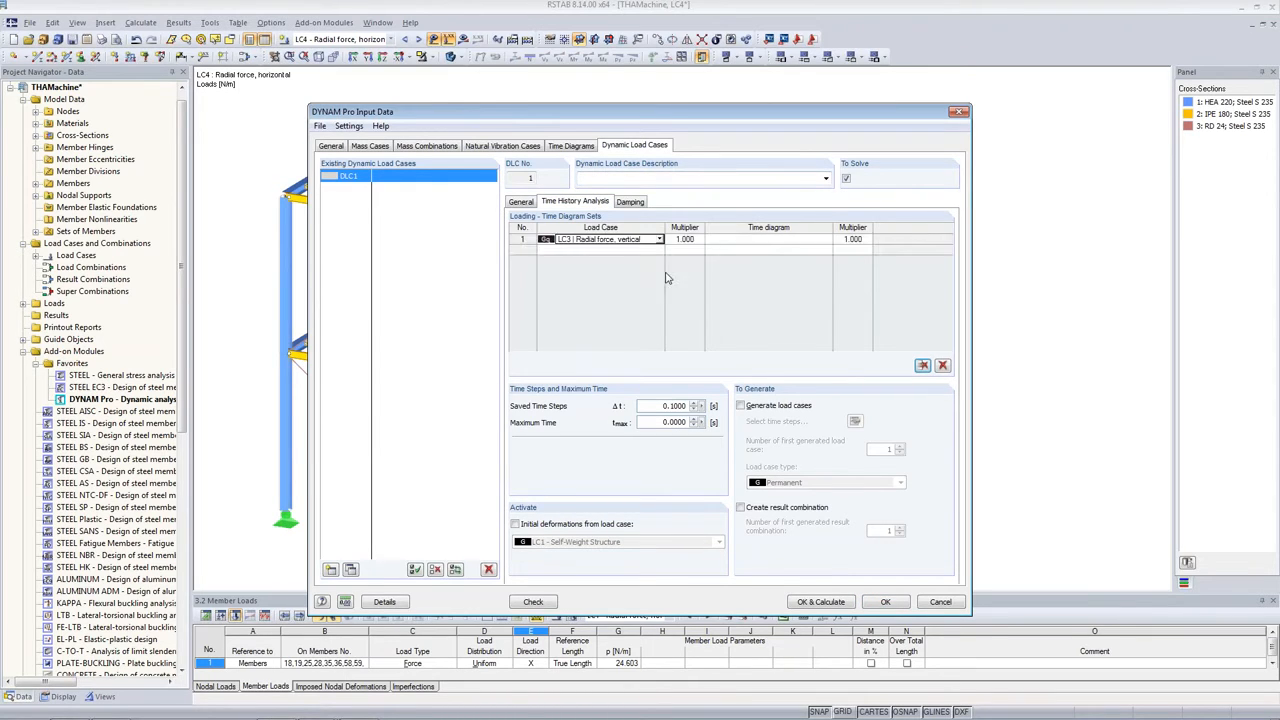
click(797, 240)
click(827, 240)
click(818, 260)
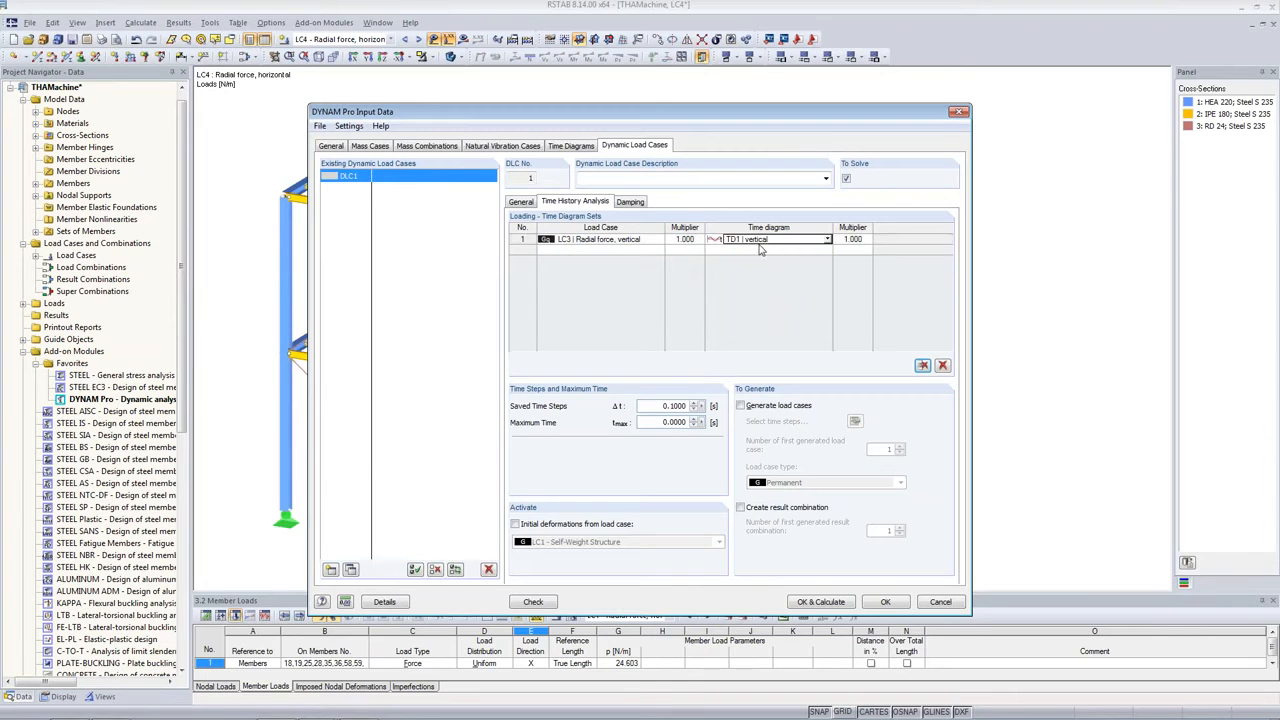
Pair load case LC4 with time diagram TD2 and give DLC1 the description "Linear Analysis"
click(651, 251)
click(658, 250)
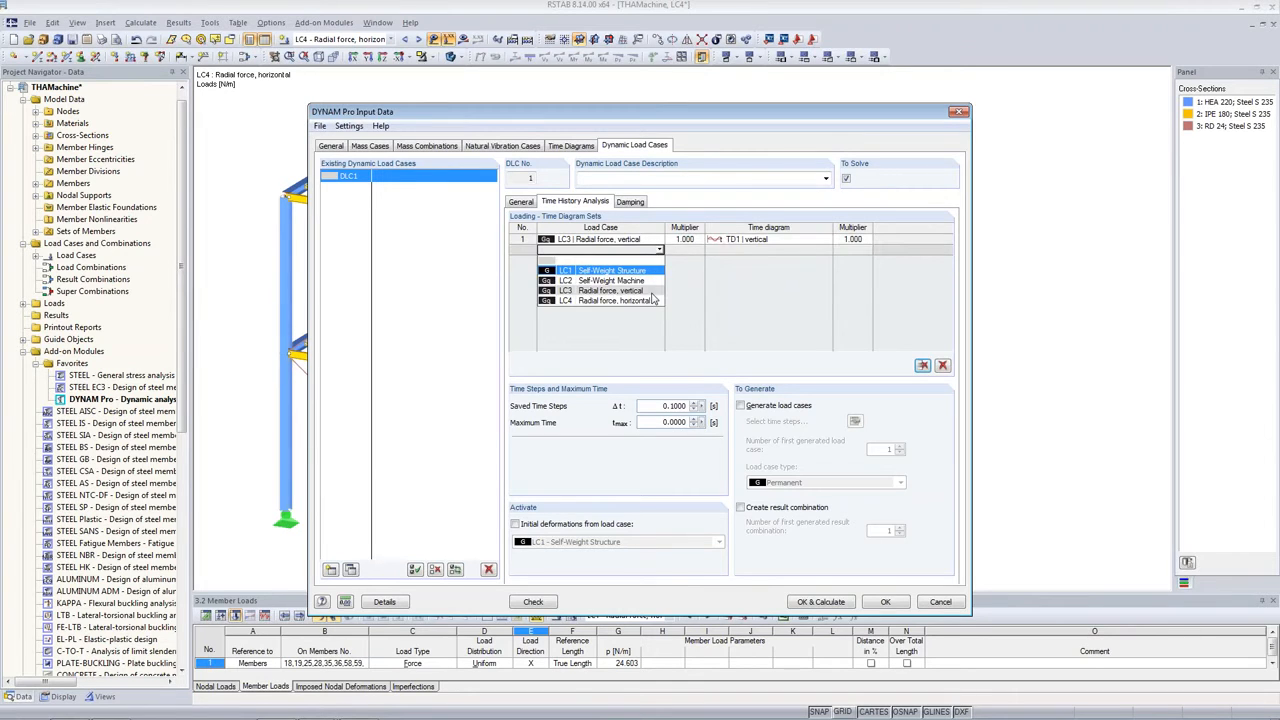
click(653, 298)
click(775, 250)
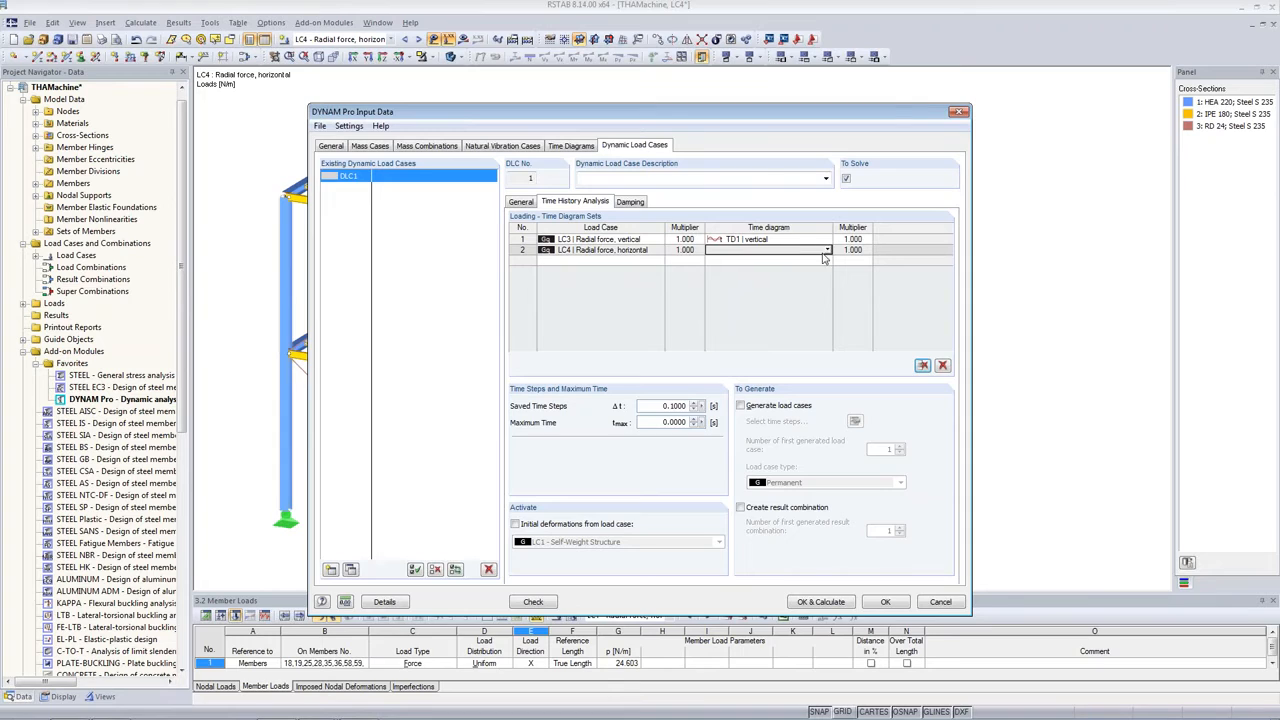
click(827, 250)
click(790, 281)
click(665, 178)
text(Linear Analysis)
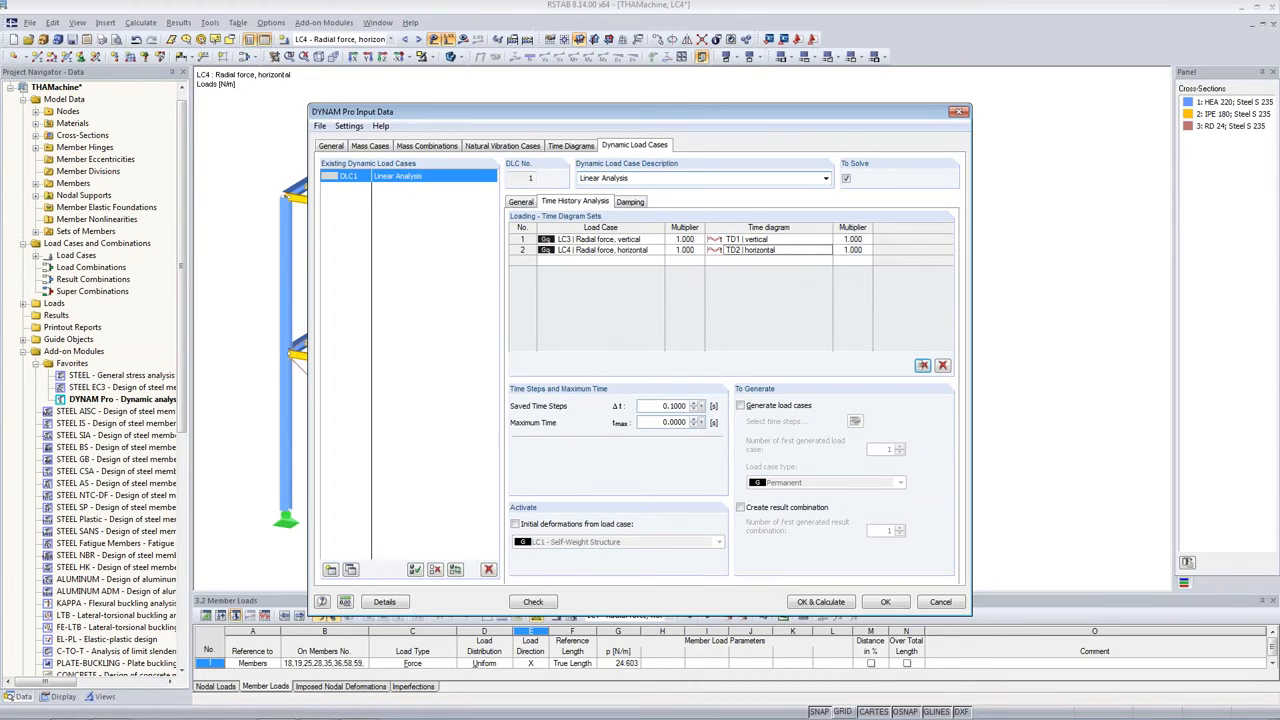
Set DLC1 to linear implicit Newmark analysis with saved time steps of 0.01 s and a maximum time of 10 s
click(520, 202)
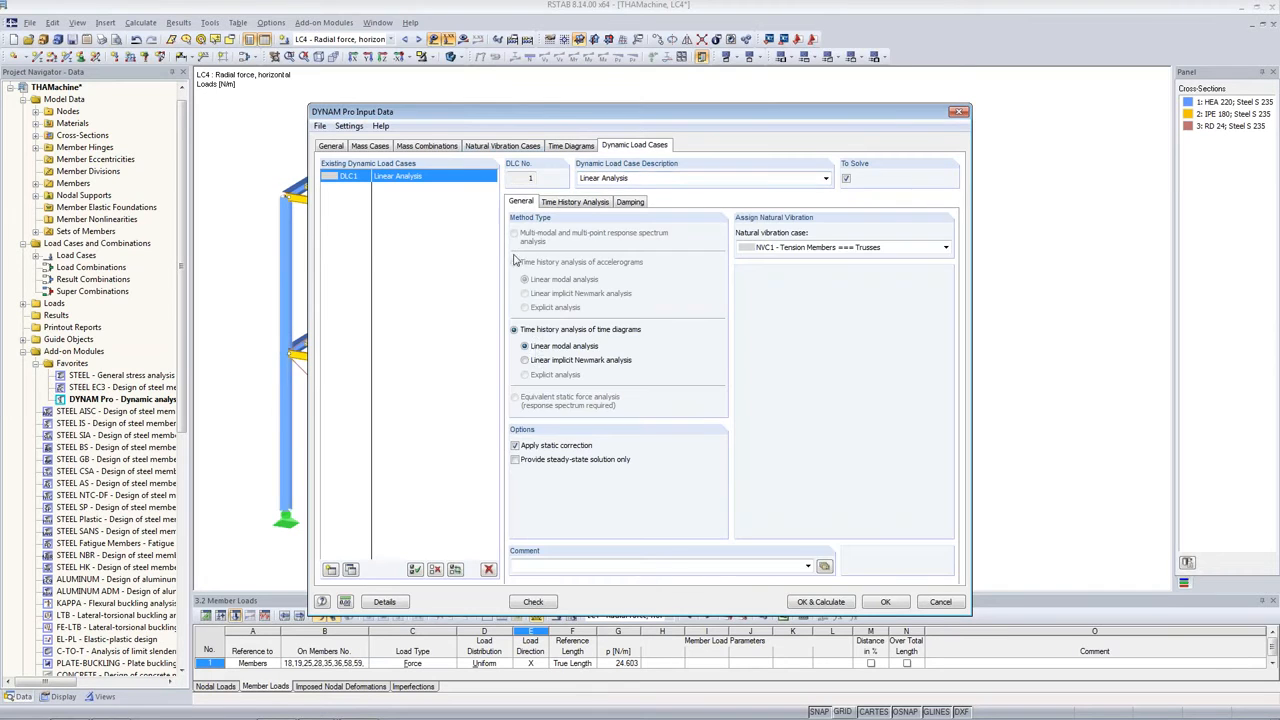
click(525, 361)
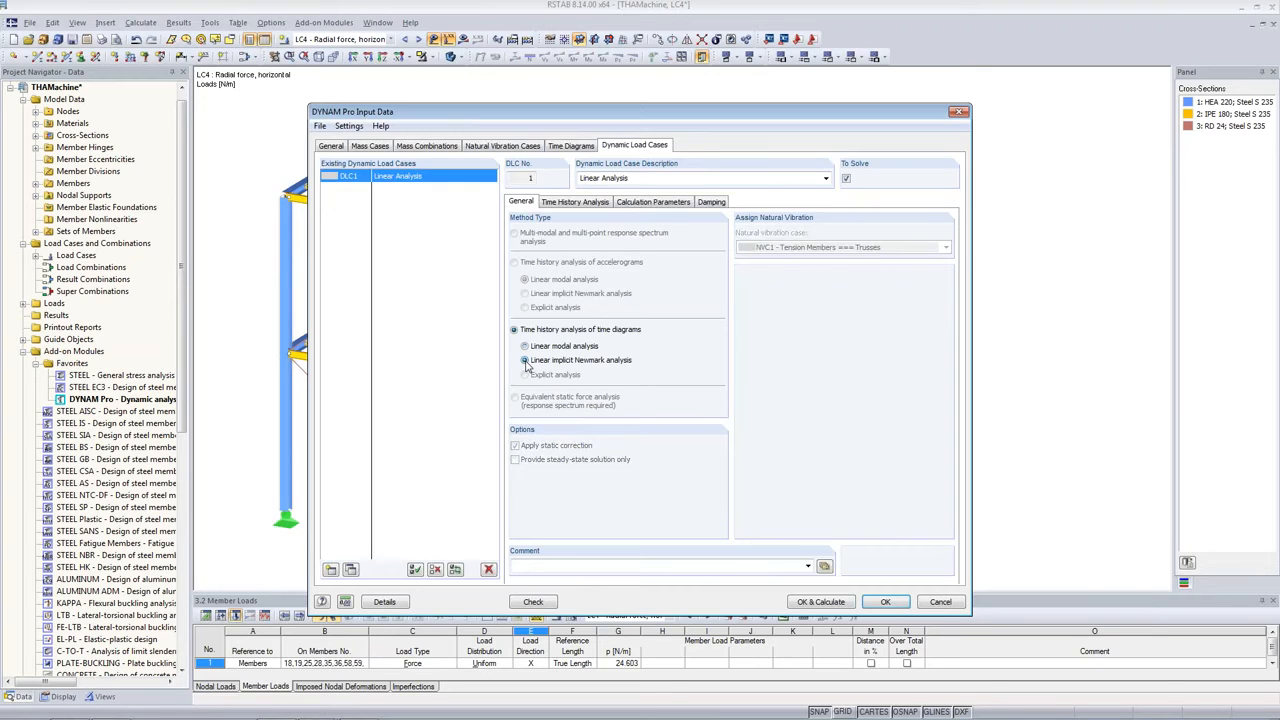
click(574, 203)
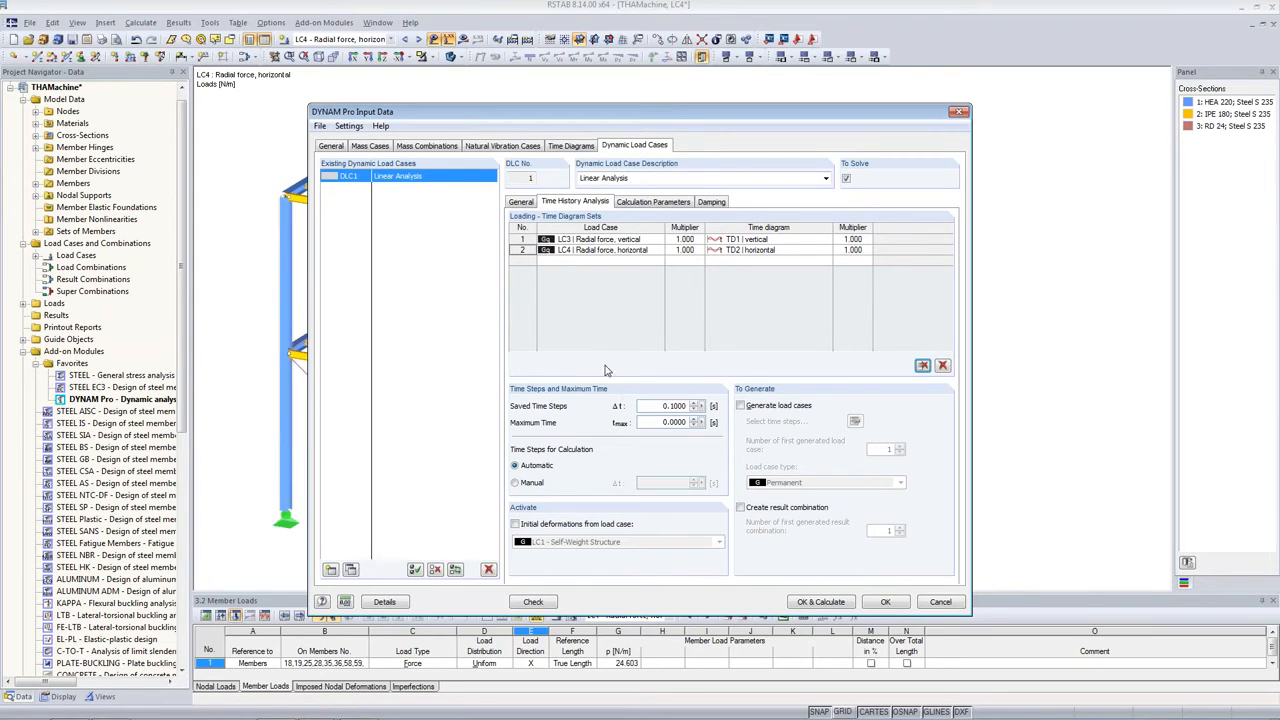
click(644, 405)
text(0.01)
key(Tab)
text(10)
key(Tab)
Use a manual calculation time step of 0.0125 s in the time history analysis of DLC1
click(522, 203)
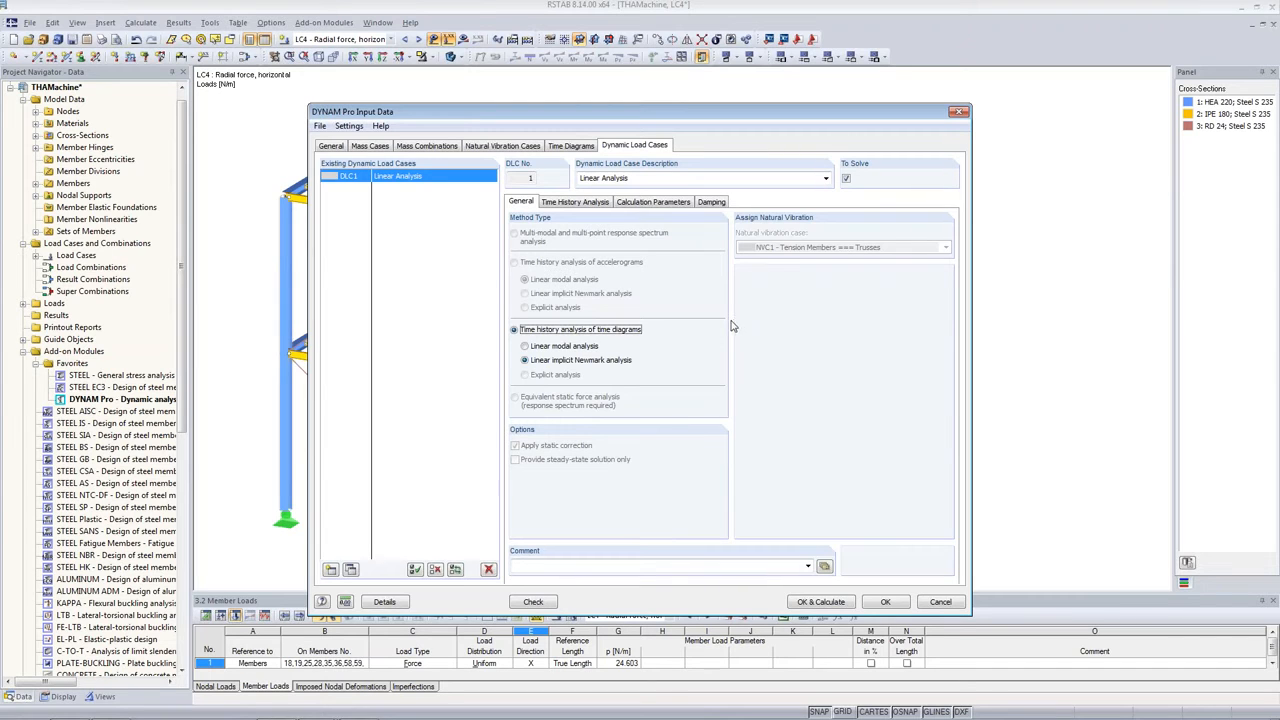
click(567, 204)
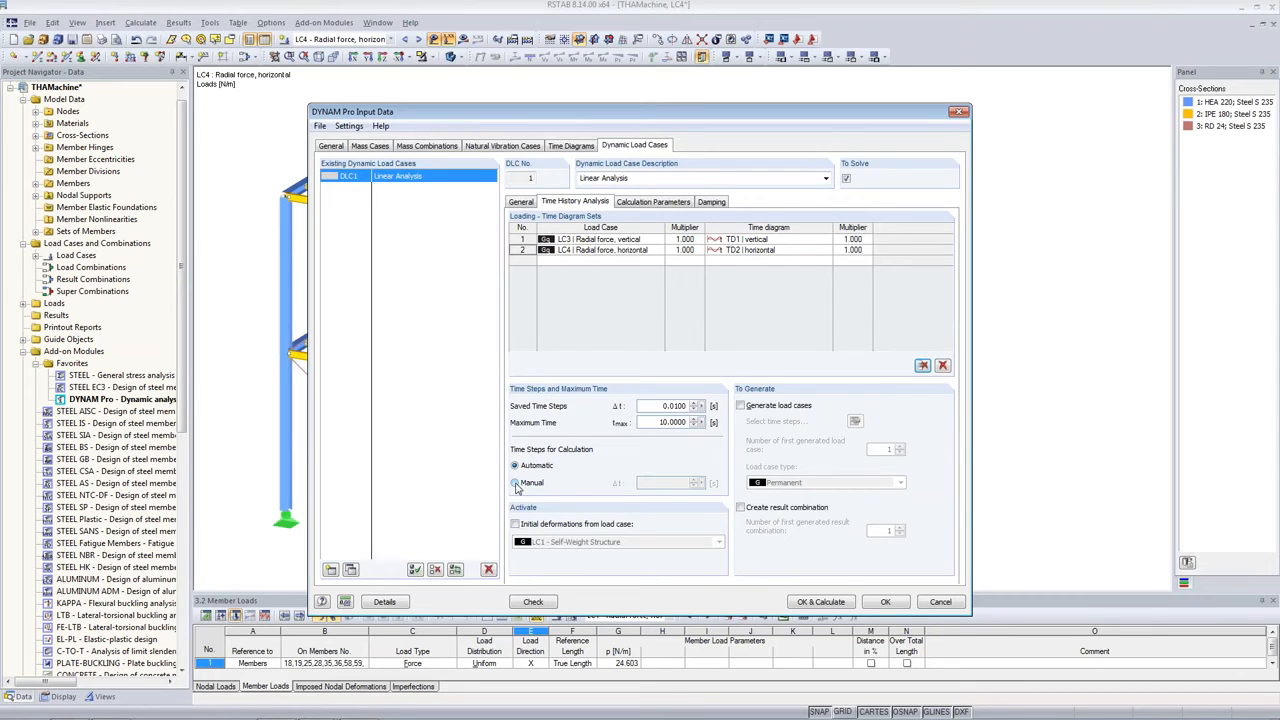
click(516, 484)
double_click(651, 485)
text(0.0125)
key(Tab)
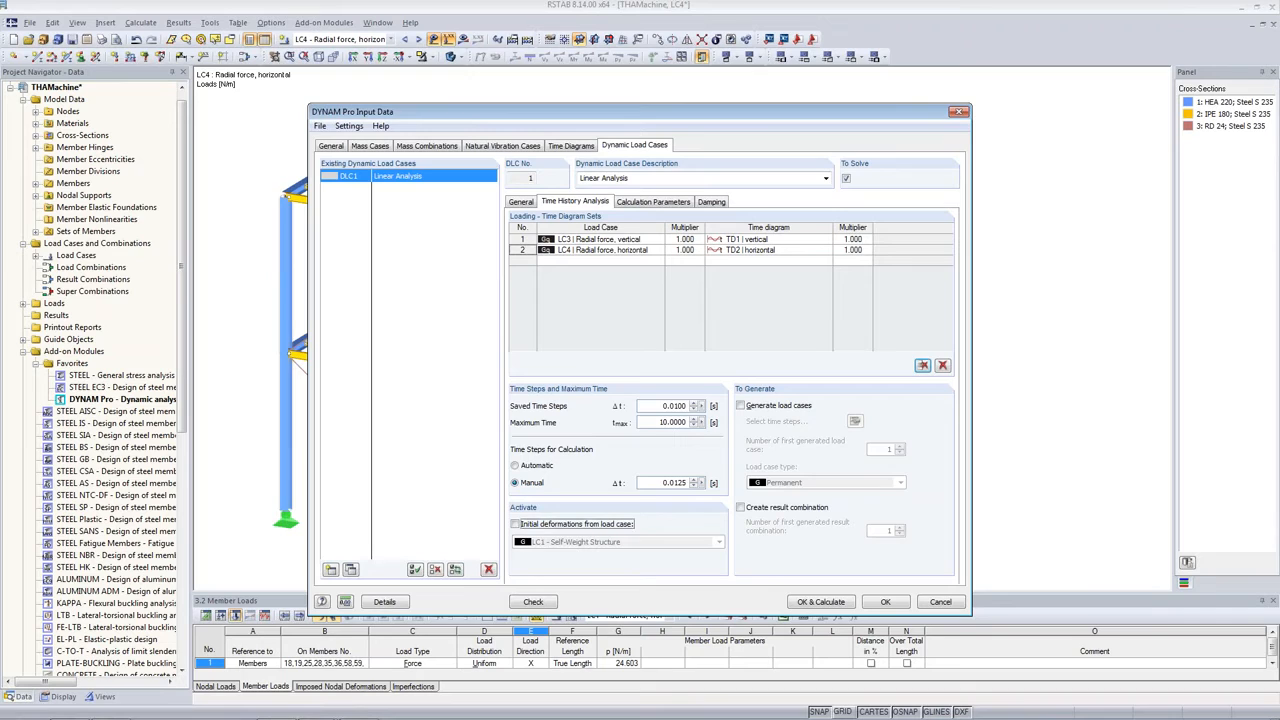
double_click(656, 482)
click(655, 482)
double_click(662, 406)
click(662, 406)
drag(657, 406, 687, 400)
click(660, 406)
Use mass combination MCO1 - Self-Weight for the acting masses in DLC1's calculation parameters
click(671, 202)
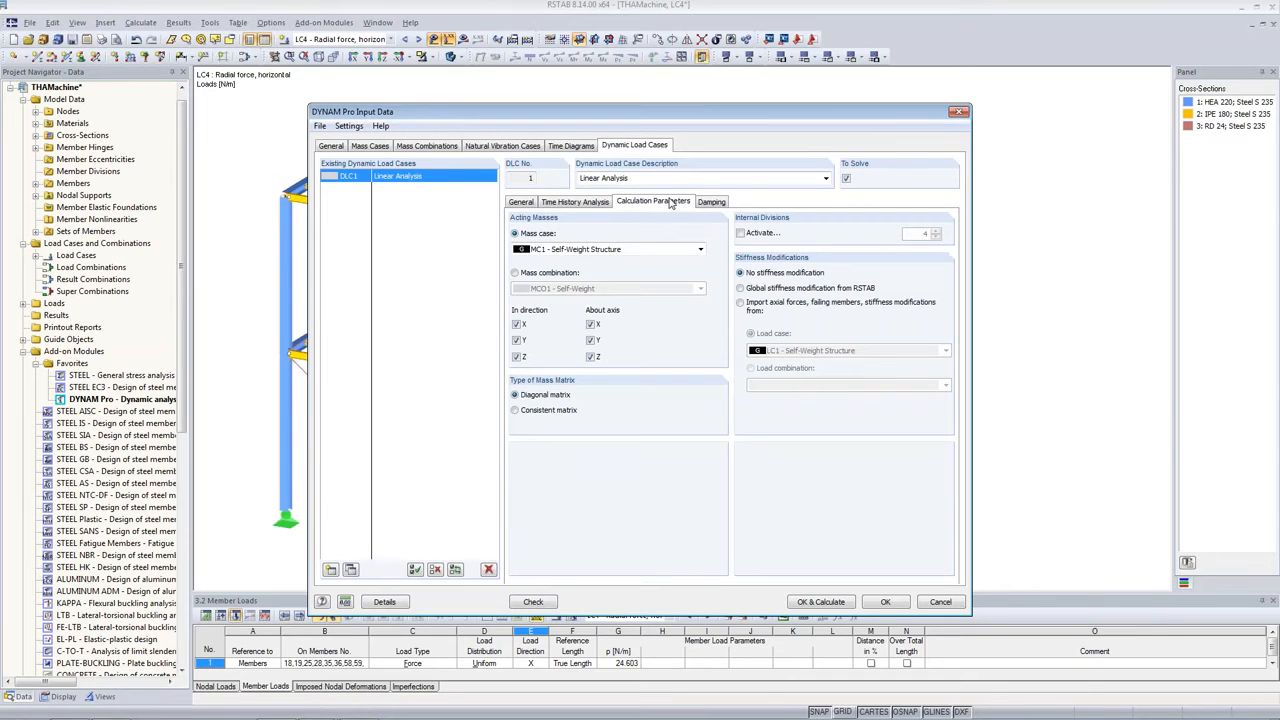
click(537, 275)
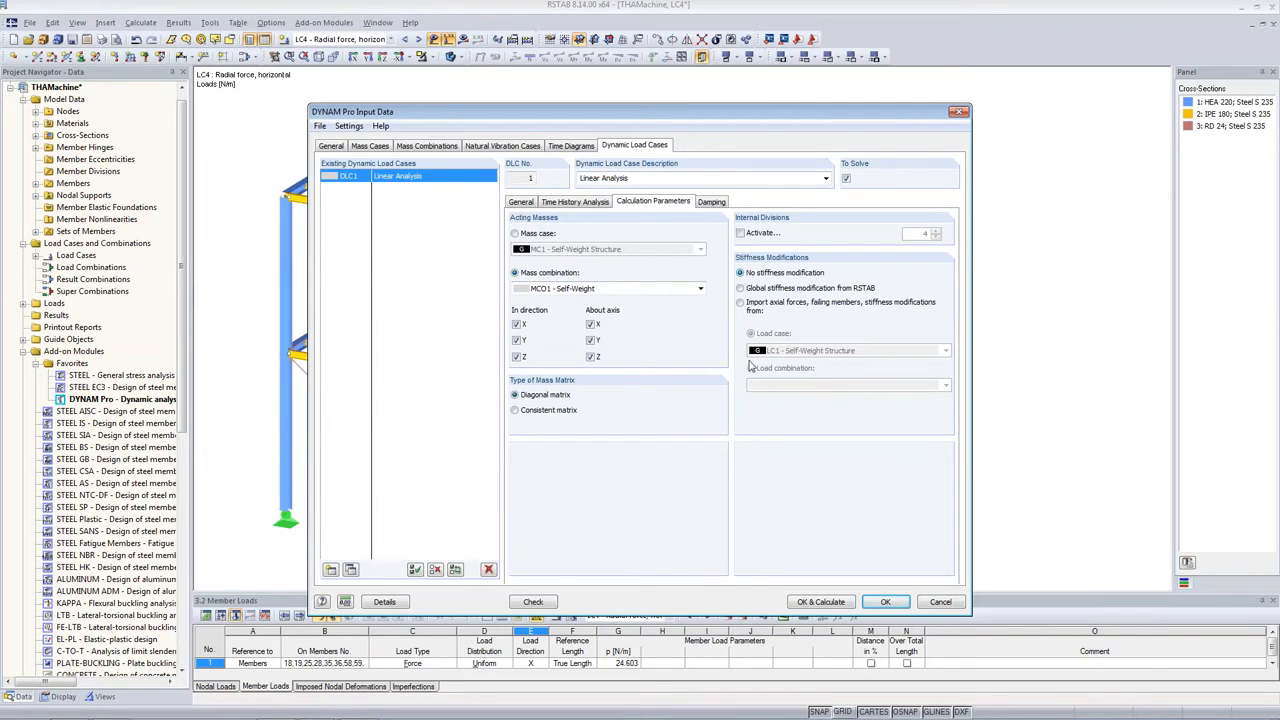
Consult the presentation's Rayleigh Damping slide and set DLC1's Rayleigh damping to α 0.11686 and β 6.1857e-4
click(712, 202)
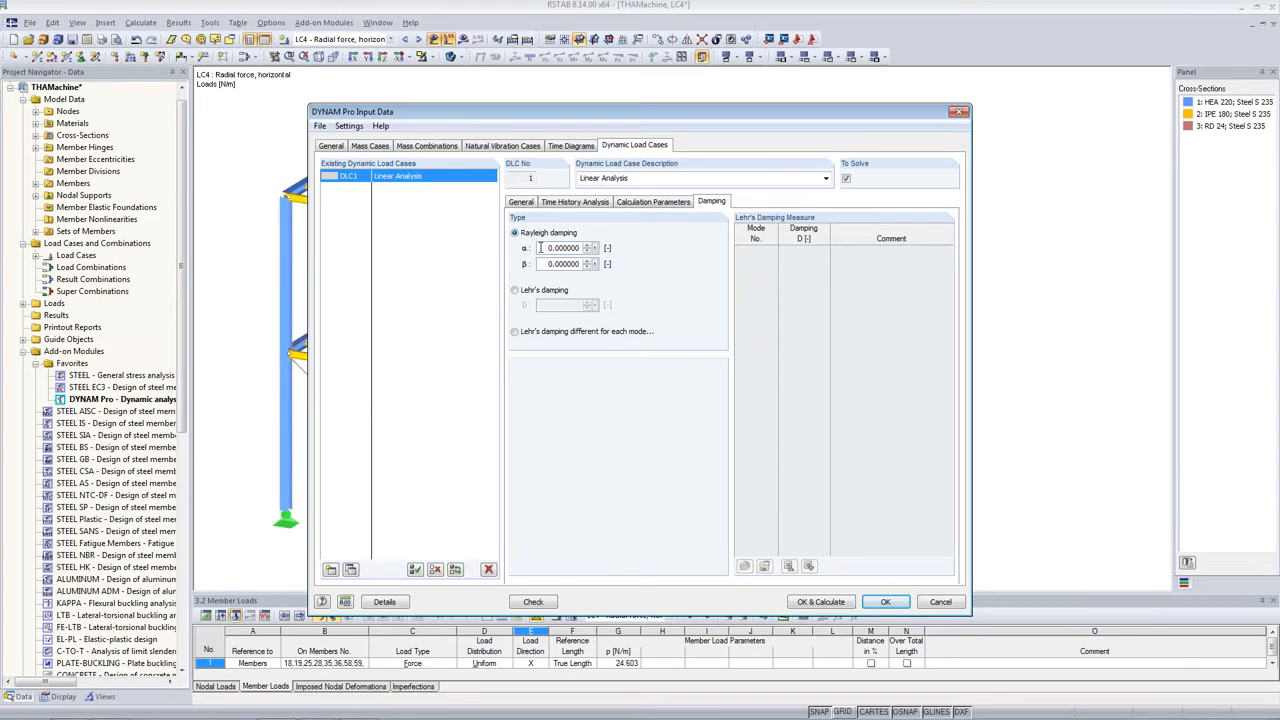
drag(580, 266, 467, 267)
key(alt+Tab)
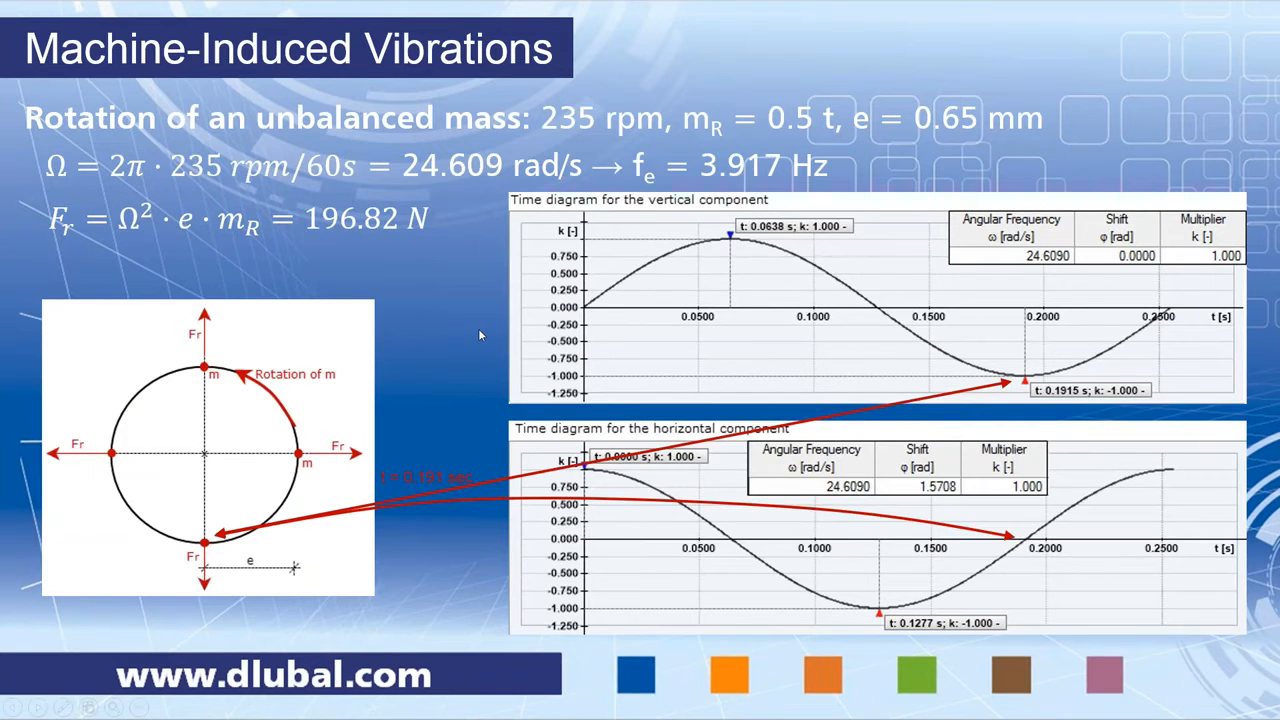
click(478, 328)
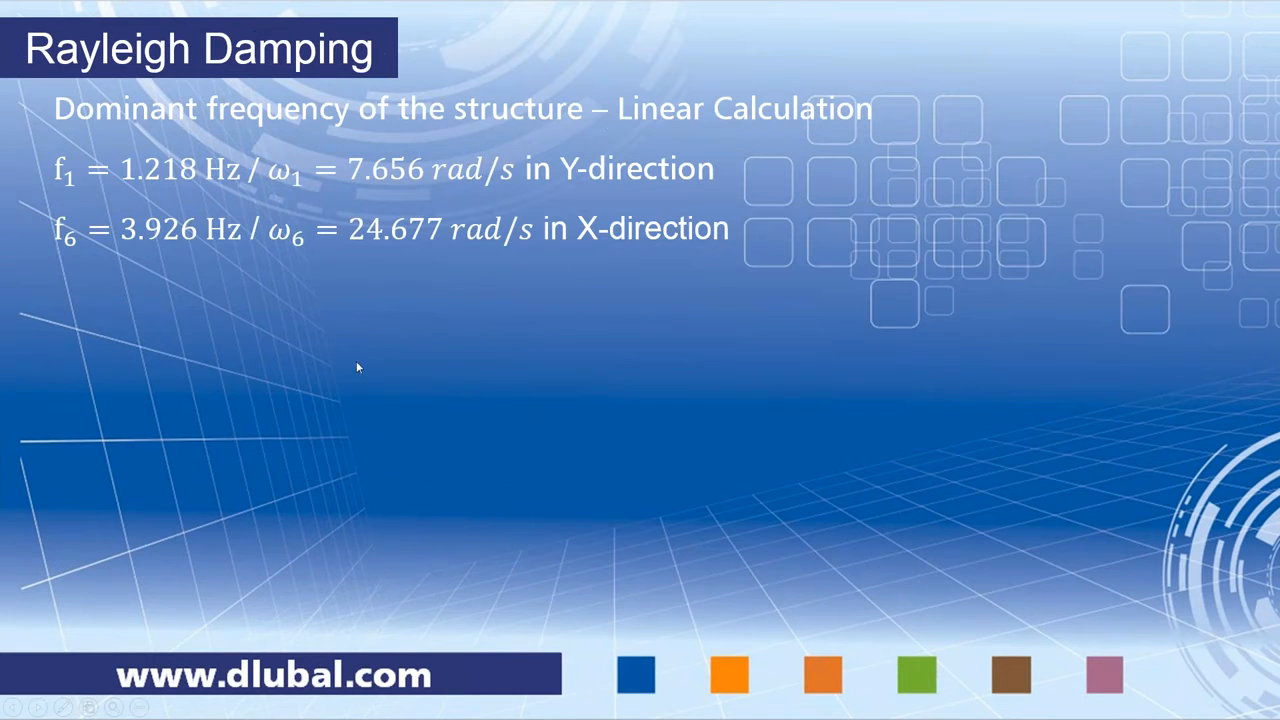
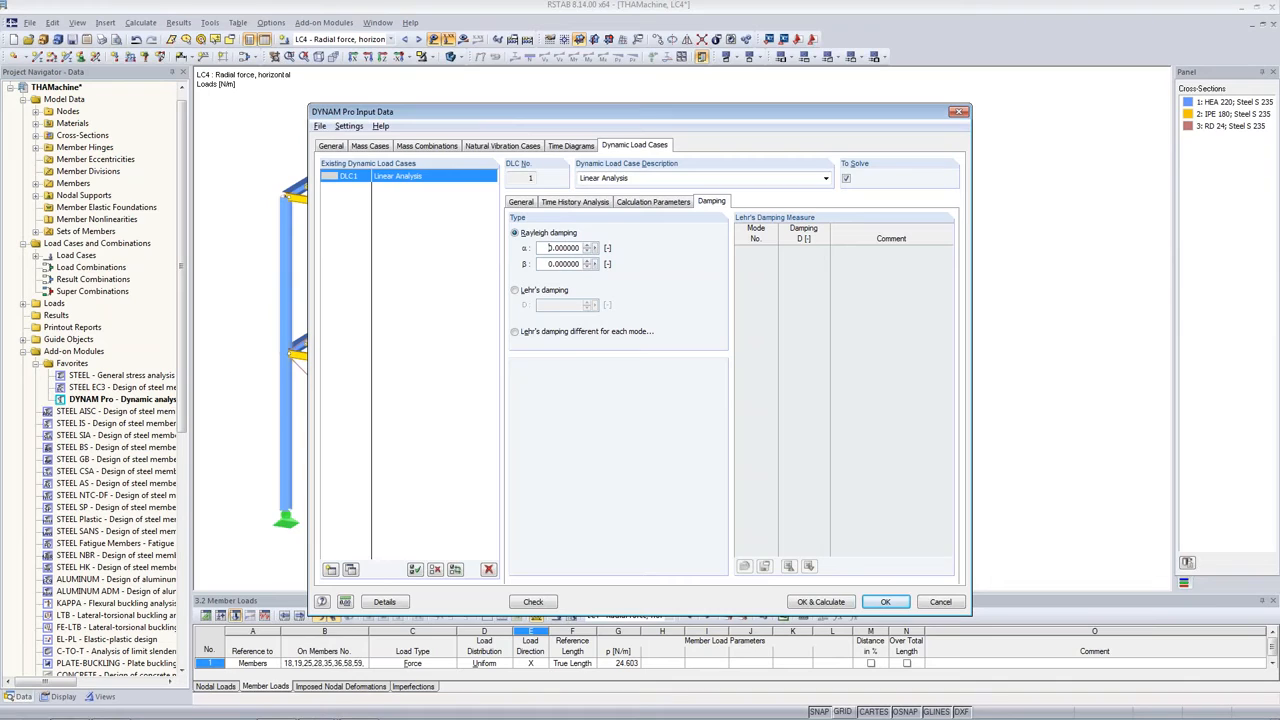
double_click(549, 248)
text(0.116)
text(86)
key(Tab)
text(6.1857e-4)
Review DLC1's settings, enable the creation of a result combination from its time history analysis and run the calculation
click(712, 201)
click(653, 201)
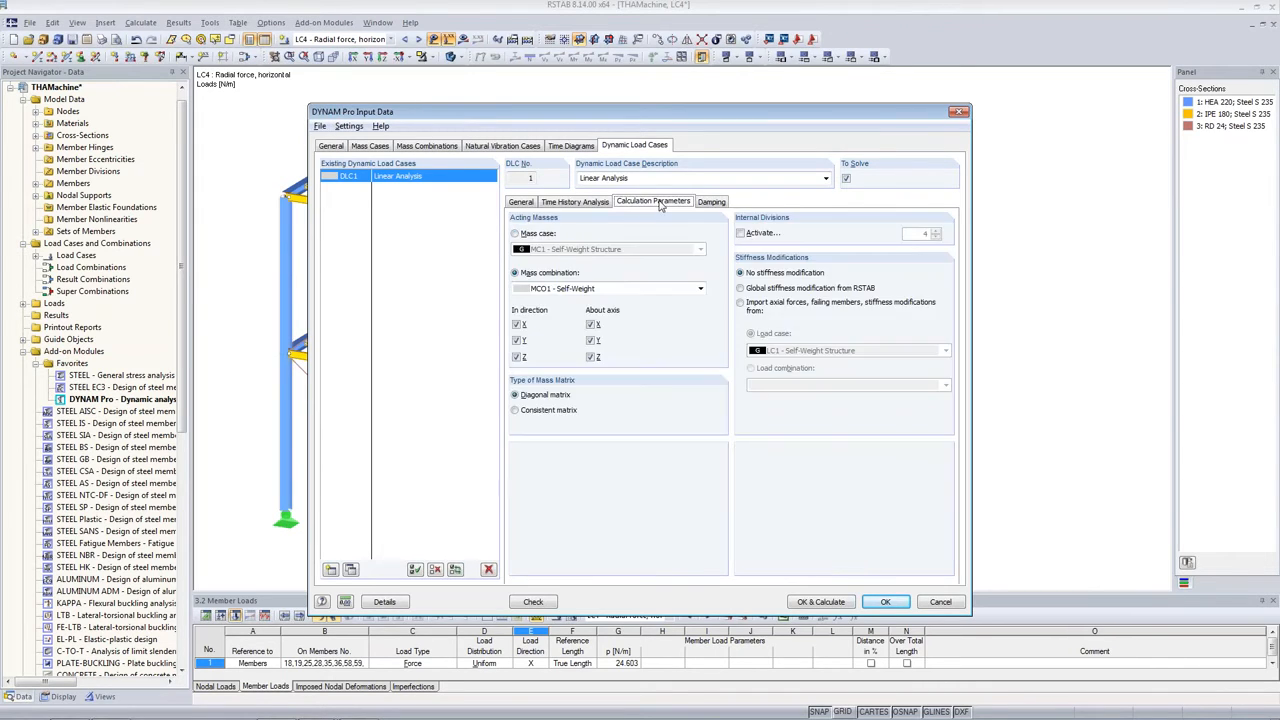
click(574, 204)
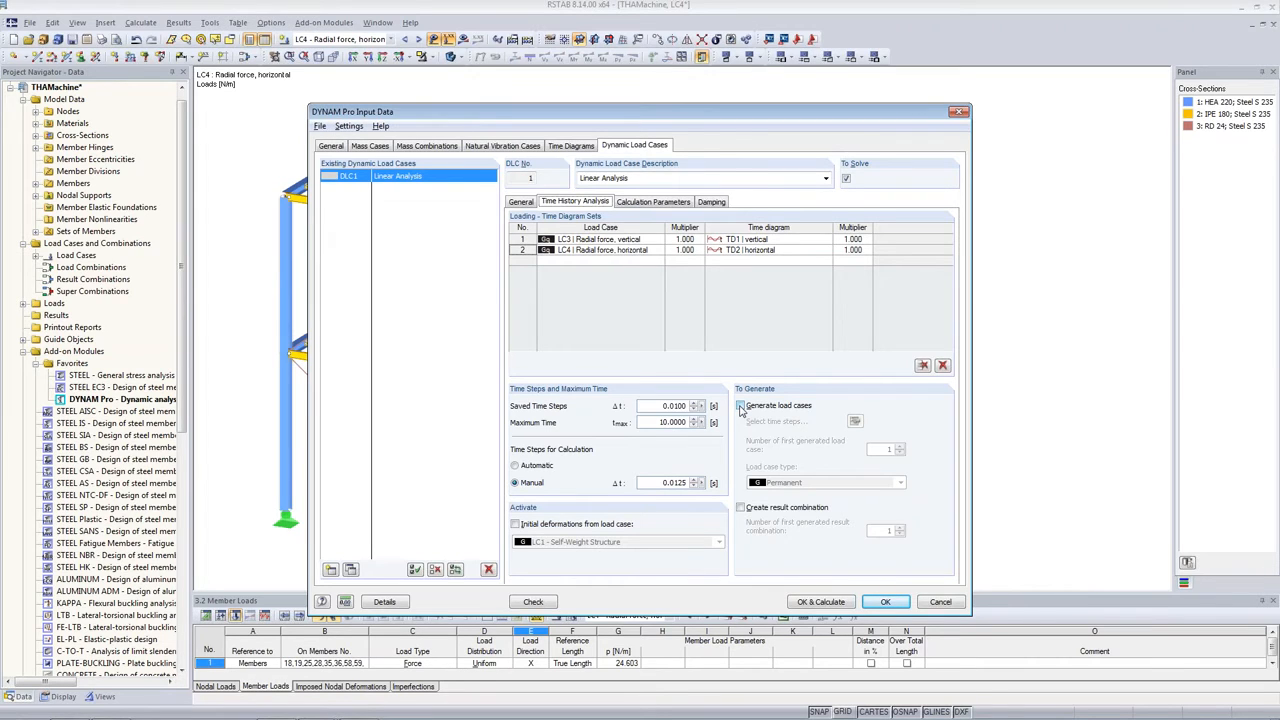
click(741, 508)
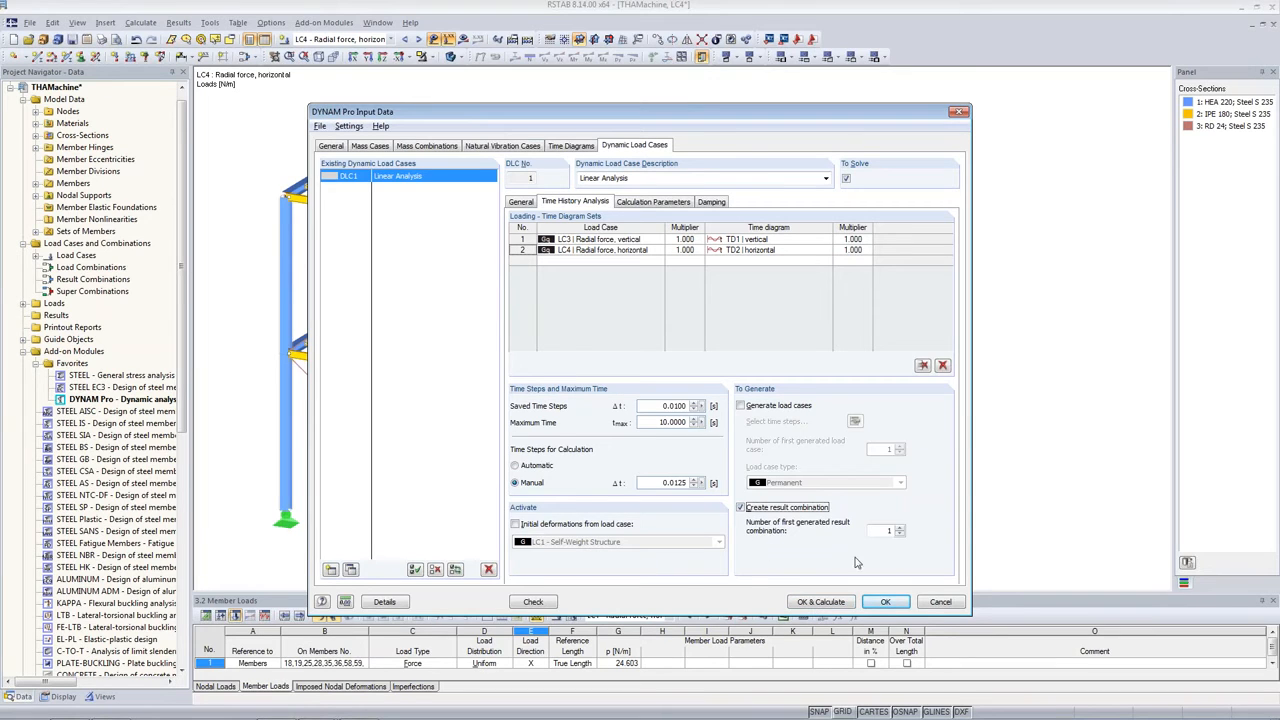
click(846, 604)
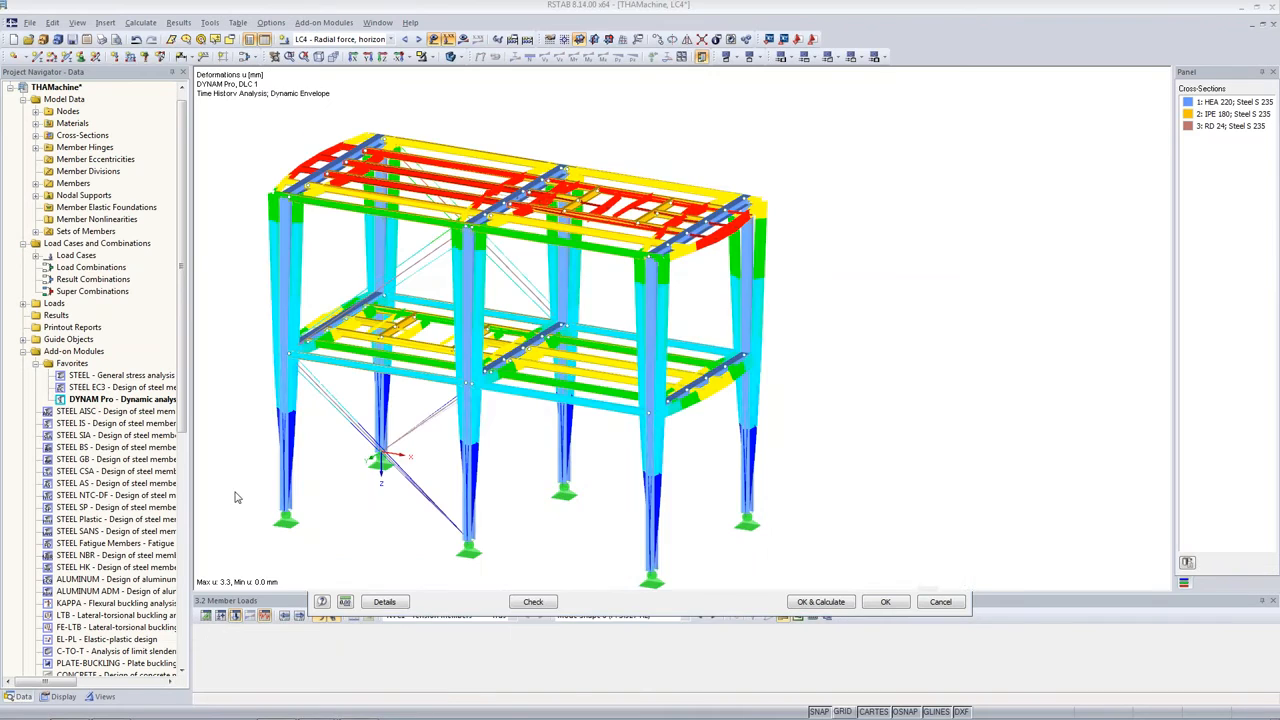
Enlarge the results table and show the support forces of DLC1 - Linear Analysis for the dynamic envelope
middle_drag(370, 512, 352, 440)
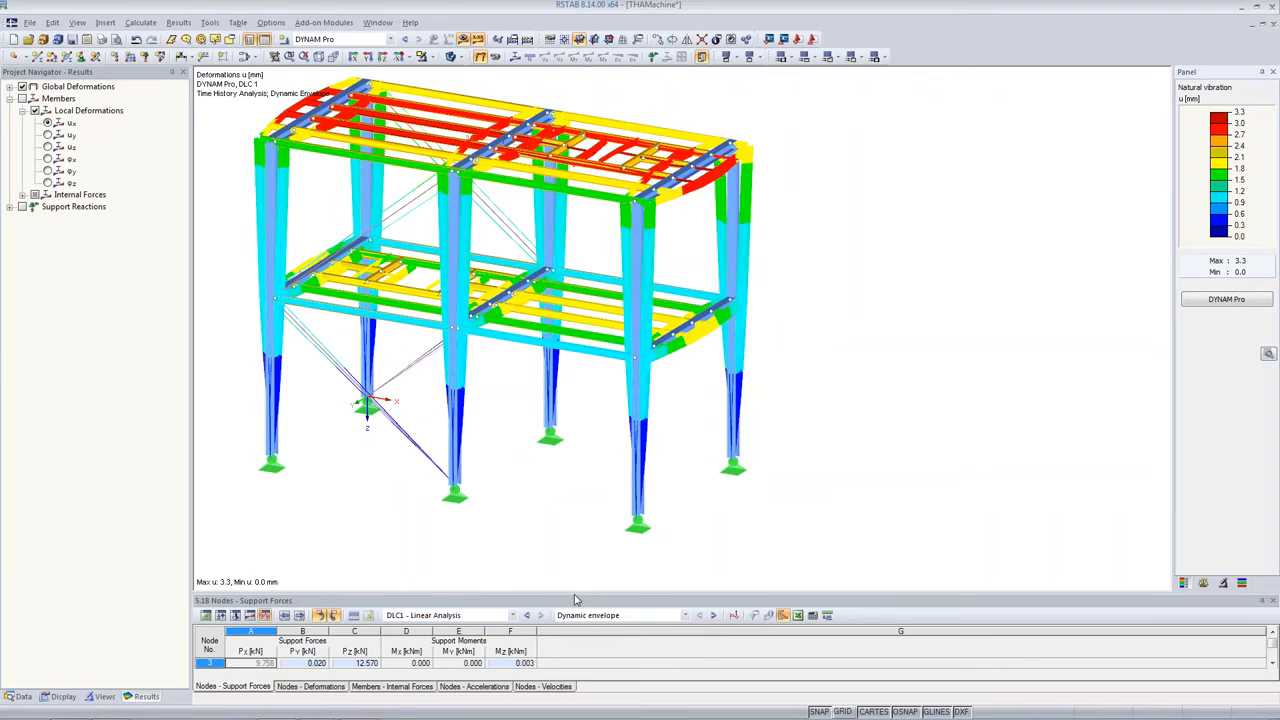
drag(575, 598, 572, 466)
click(445, 490)
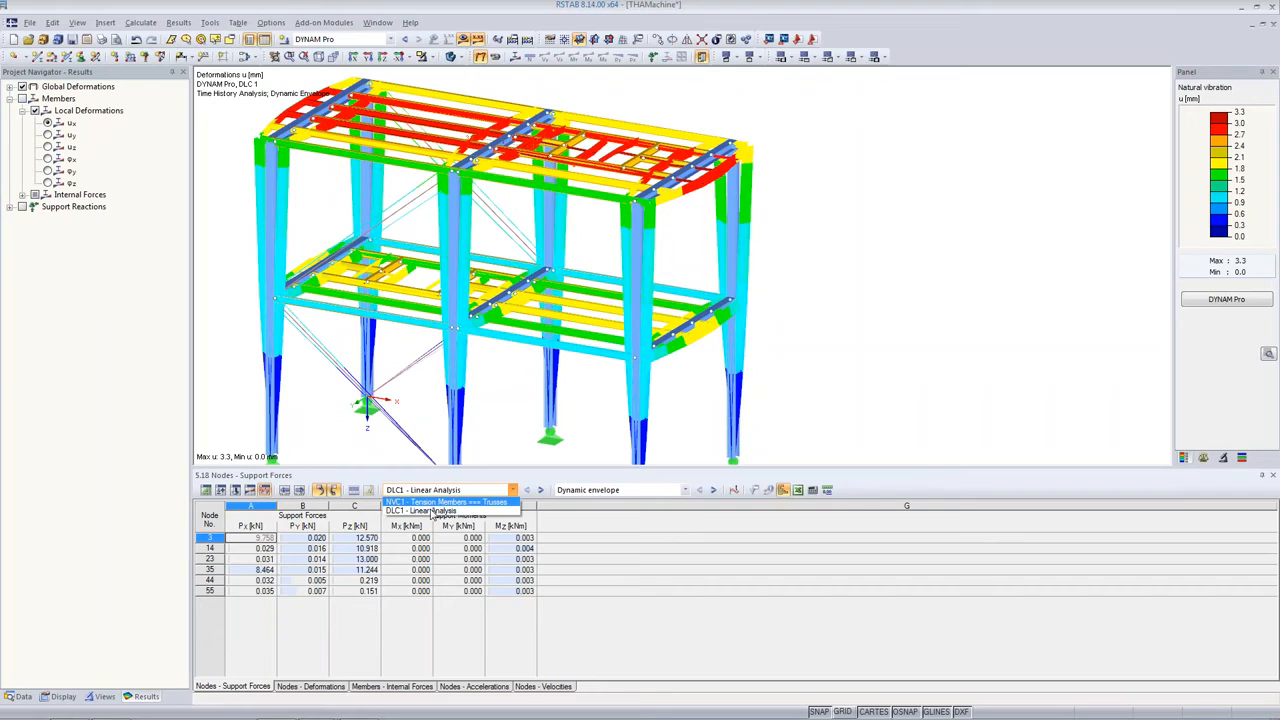
click(432, 512)
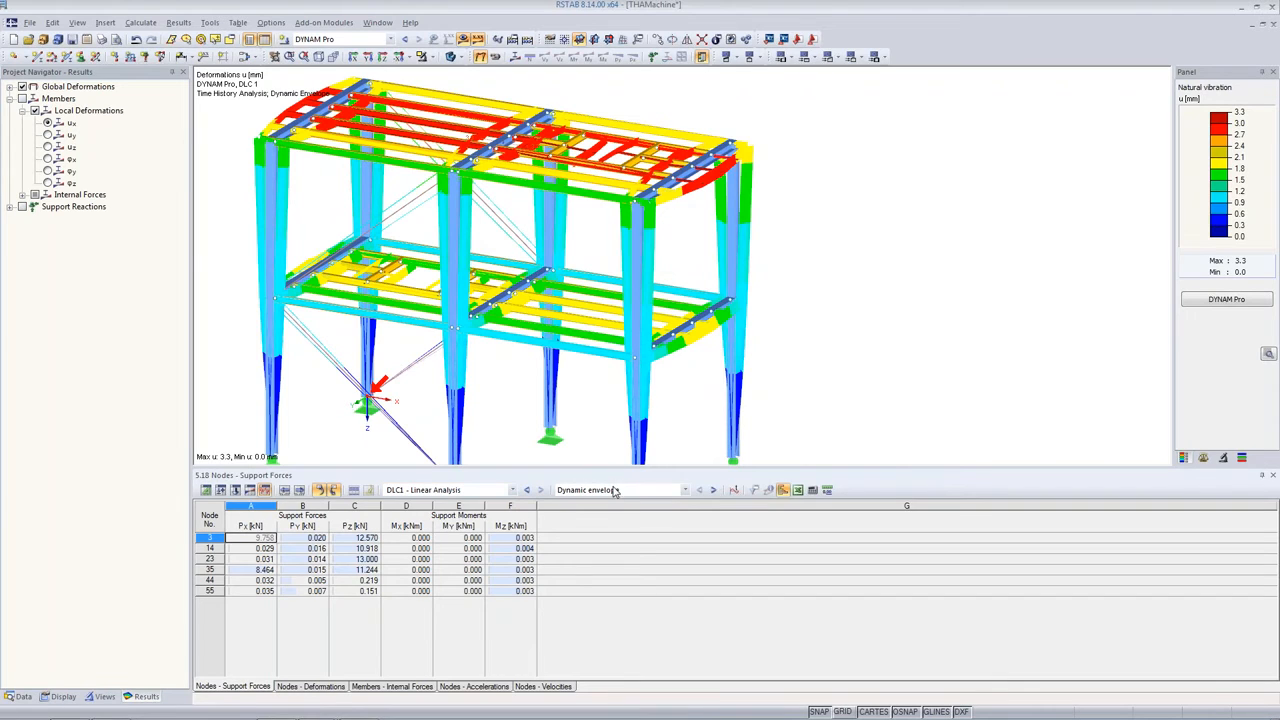
click(616, 490)
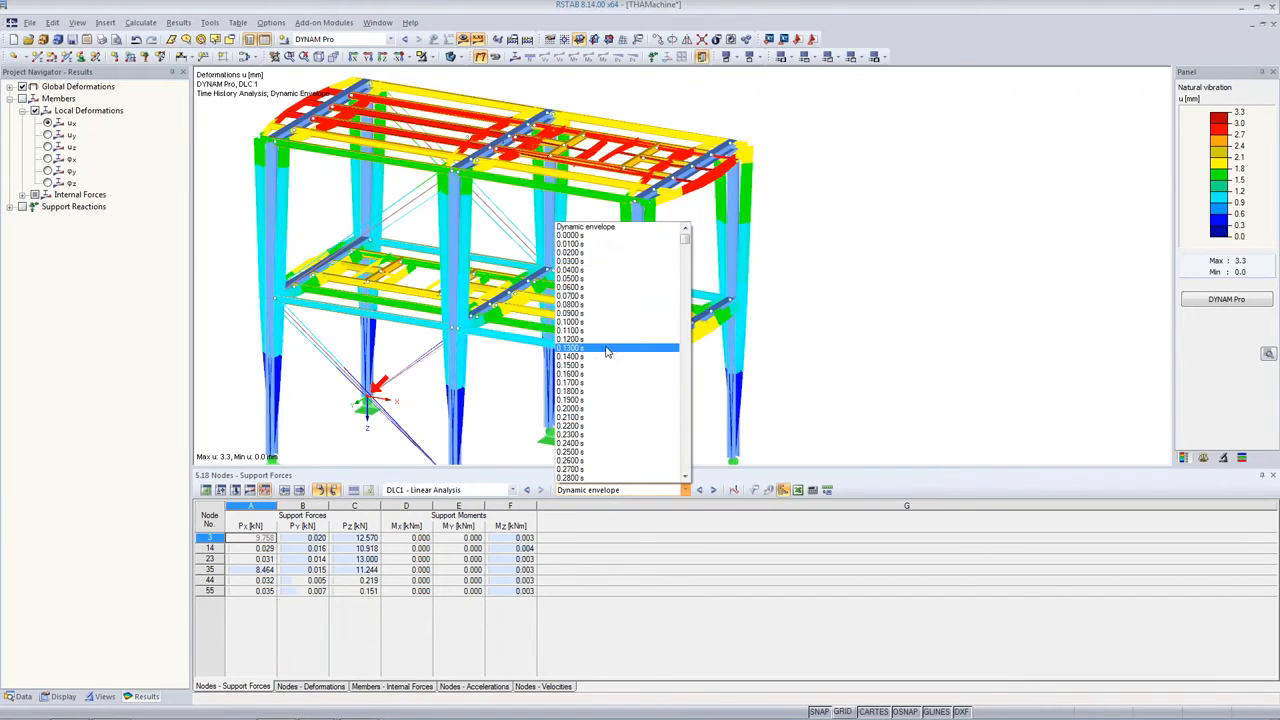
click(620, 228)
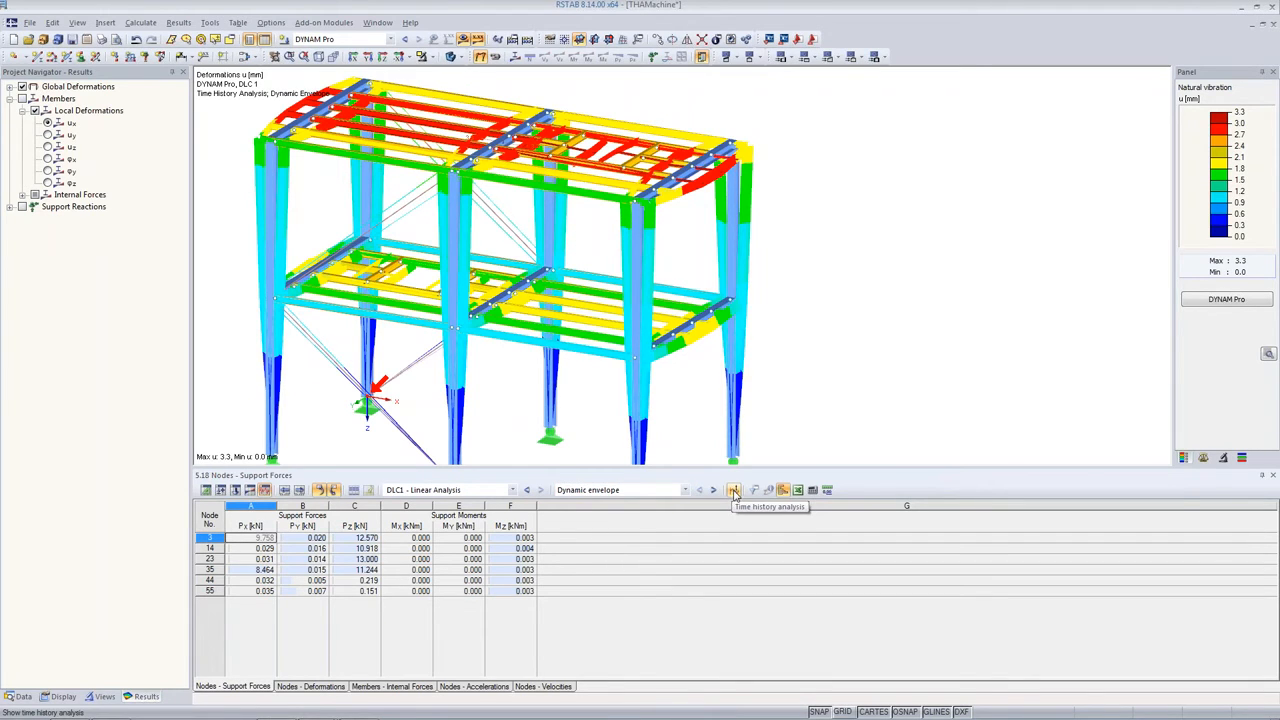
Open the Time Course Monitor beside the model and plot the X displacement of node 47 on the upper level
click(735, 493)
drag(361, 37, 1061, 357)
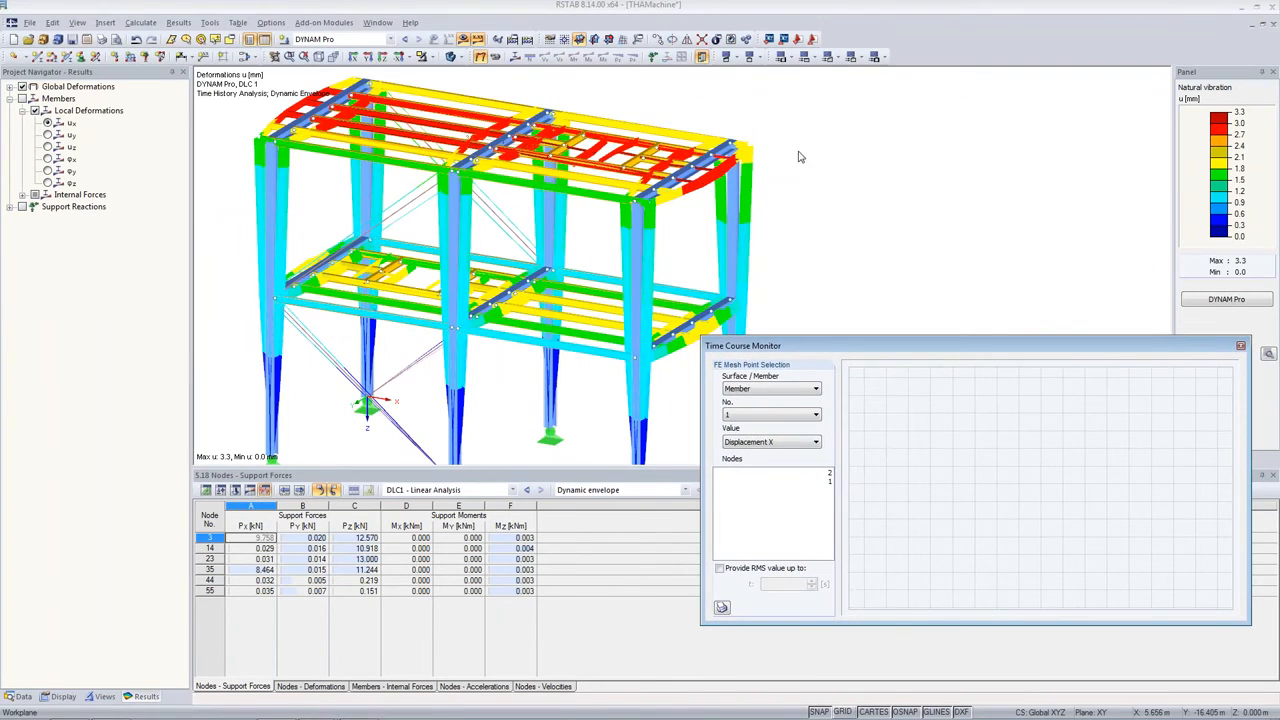
click(697, 172)
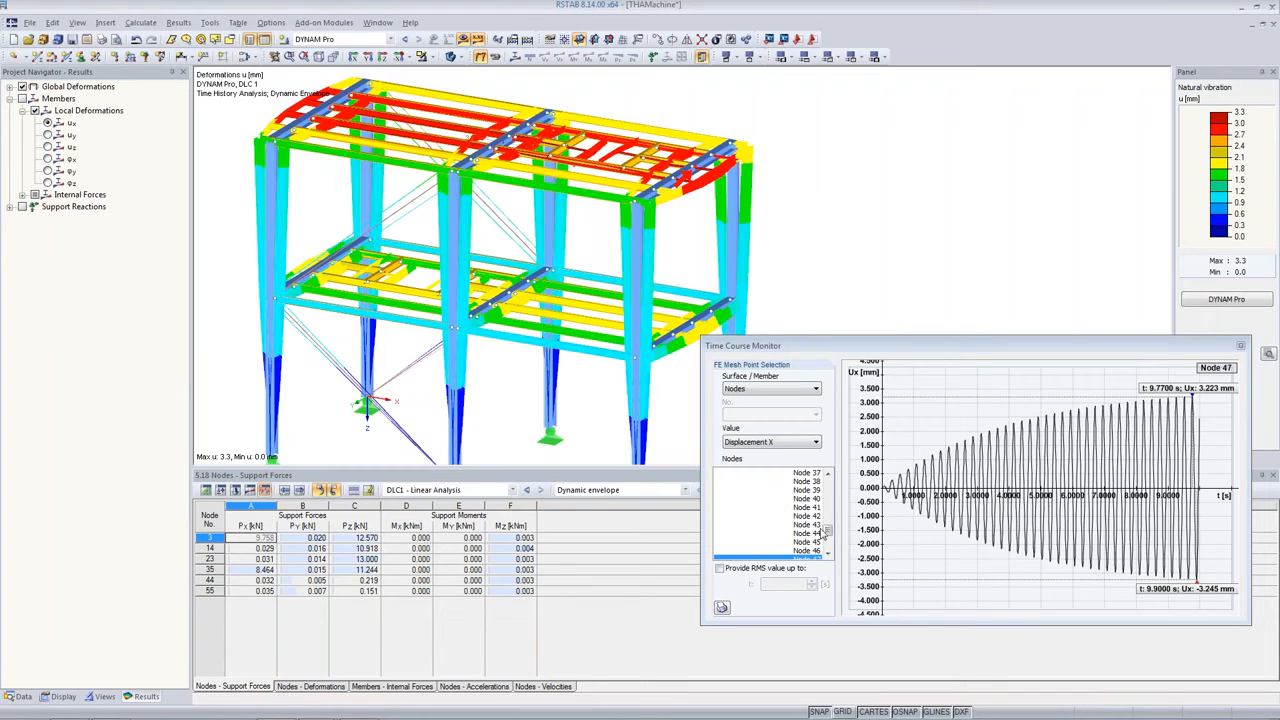
click(828, 556)
click(828, 556)
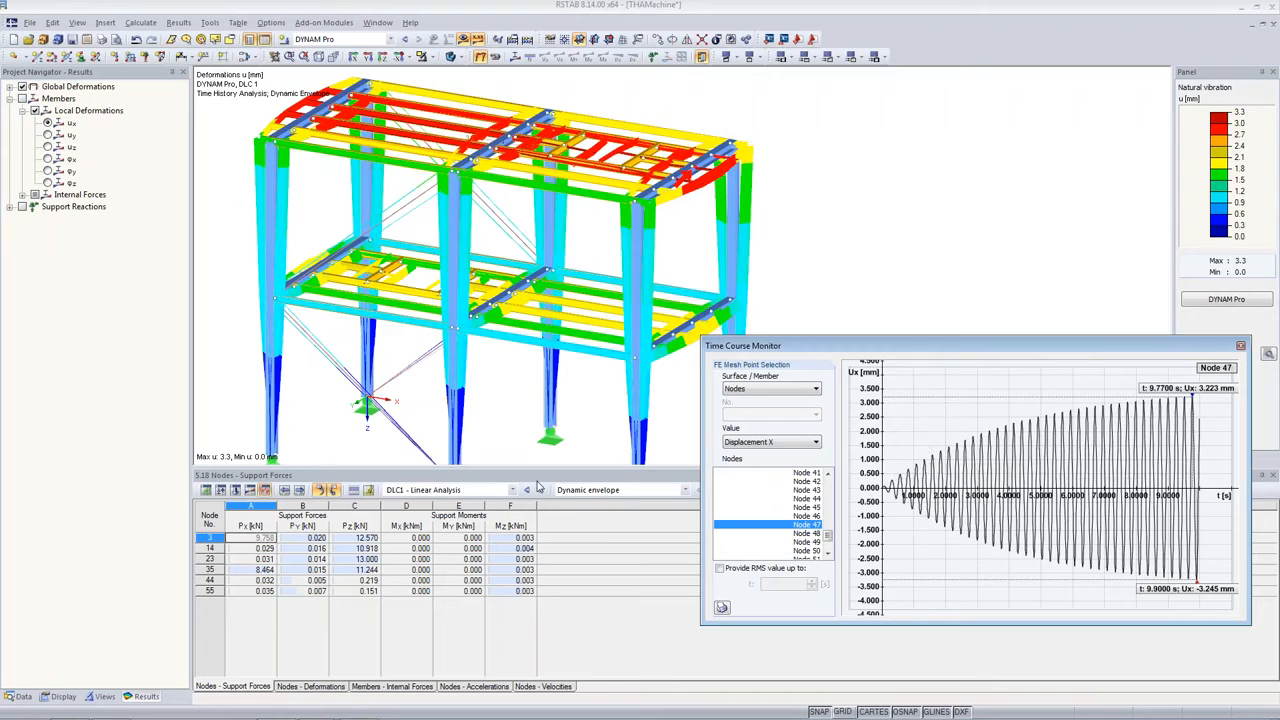
Plot the normal force N over time for diagonal tension member 23 at distance 6.403 m
click(404, 375)
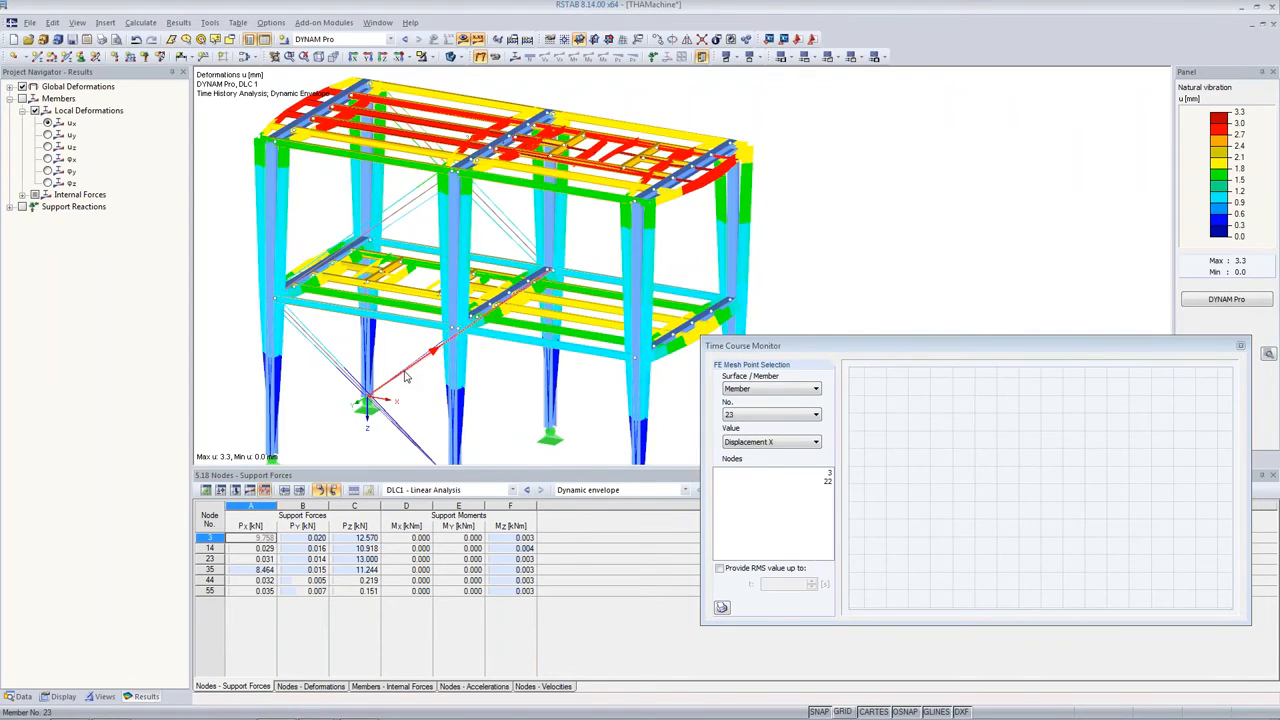
click(784, 442)
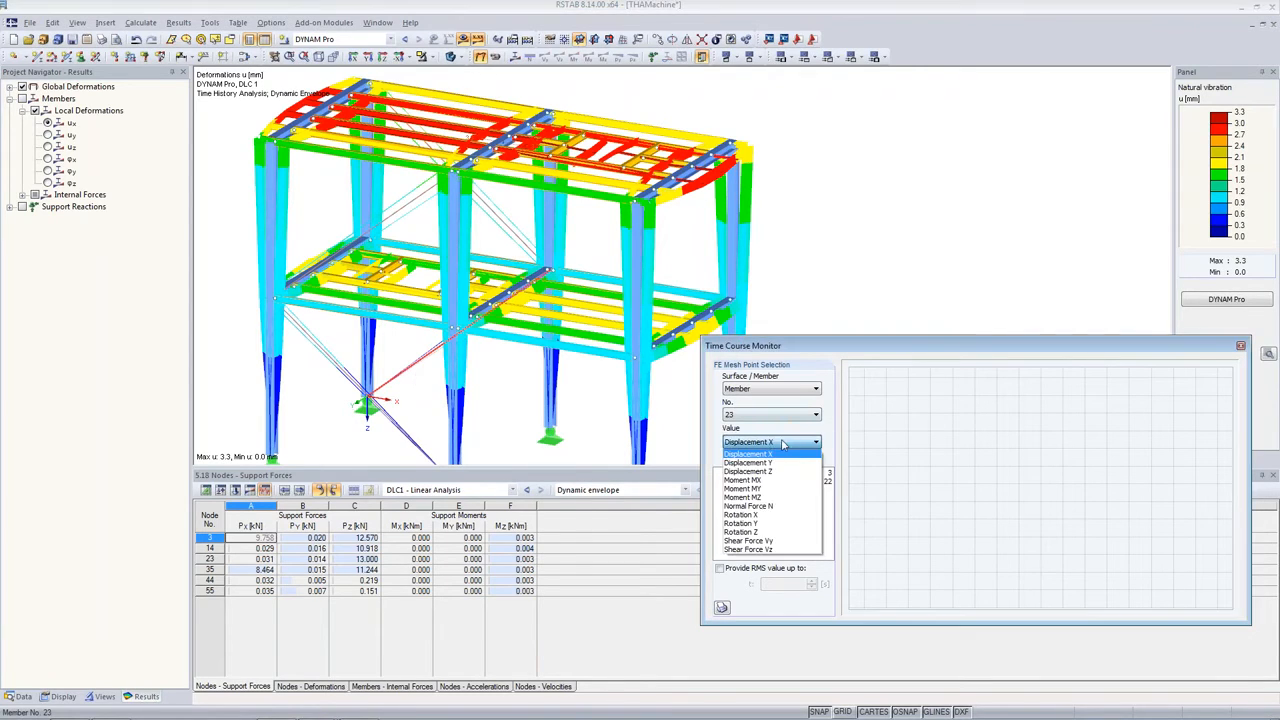
click(811, 504)
click(814, 482)
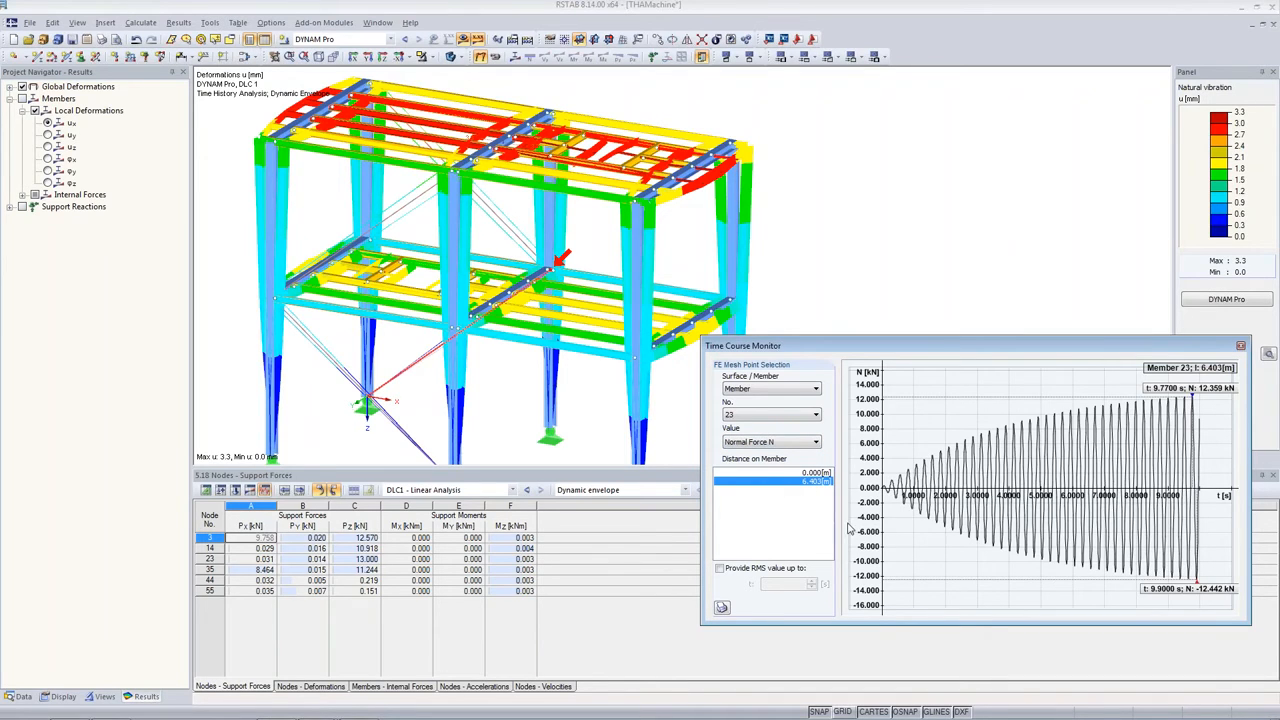
mouse_move(886, 513)
Create load case LC5 with the description "Deactivate Tension +X"
click(247, 58)
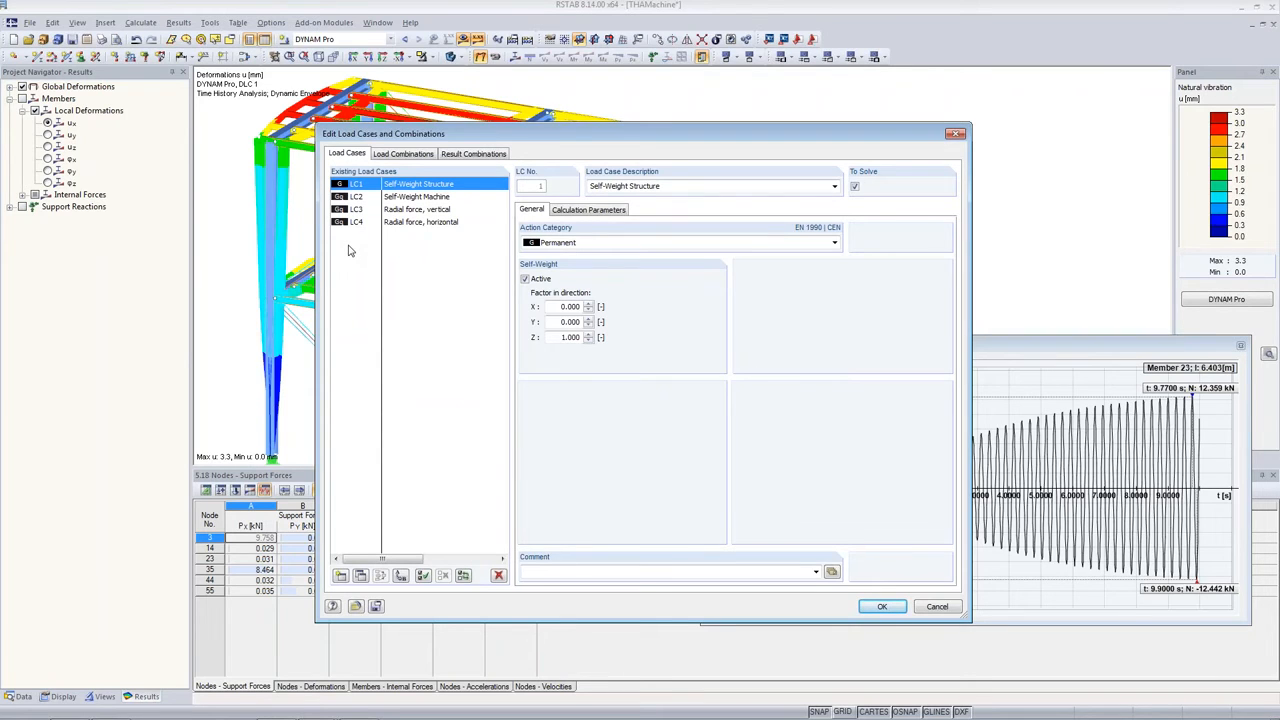
click(340, 576)
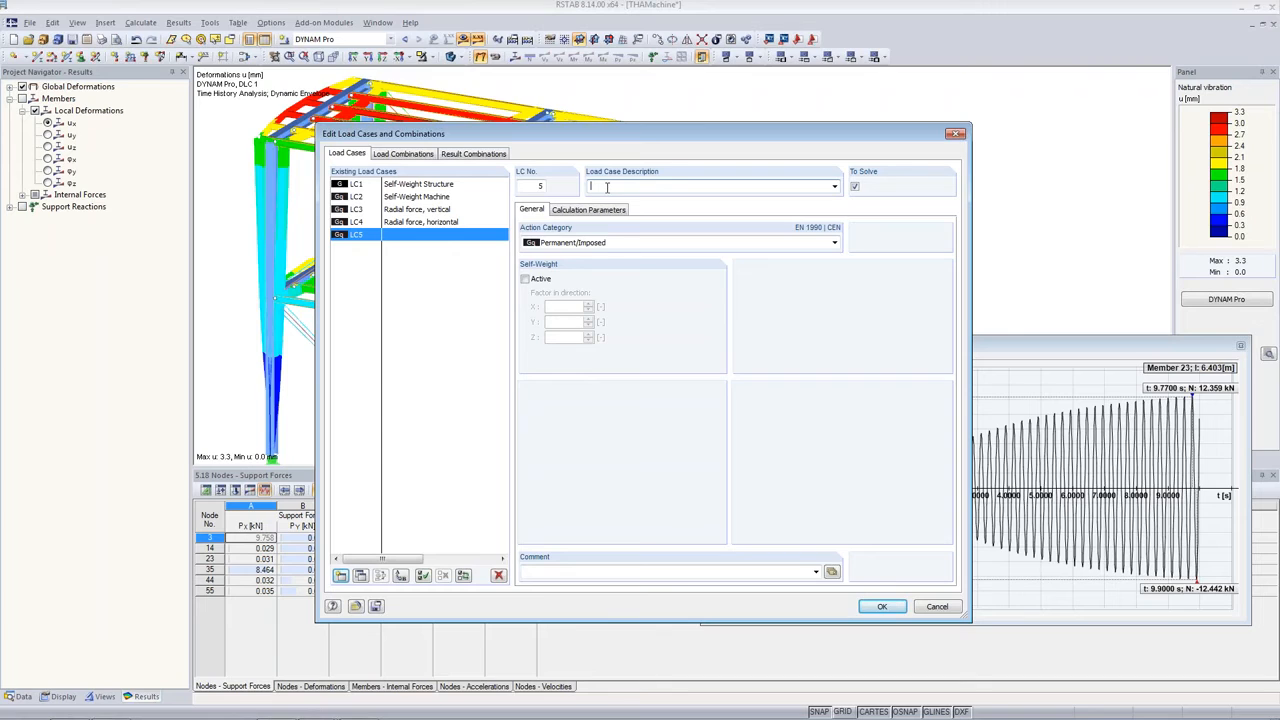
text(Deactivate Tension +x)
Enable stiffness modification for LC5, activate the deactivation of members and start selecting them in the model
click(558, 212)
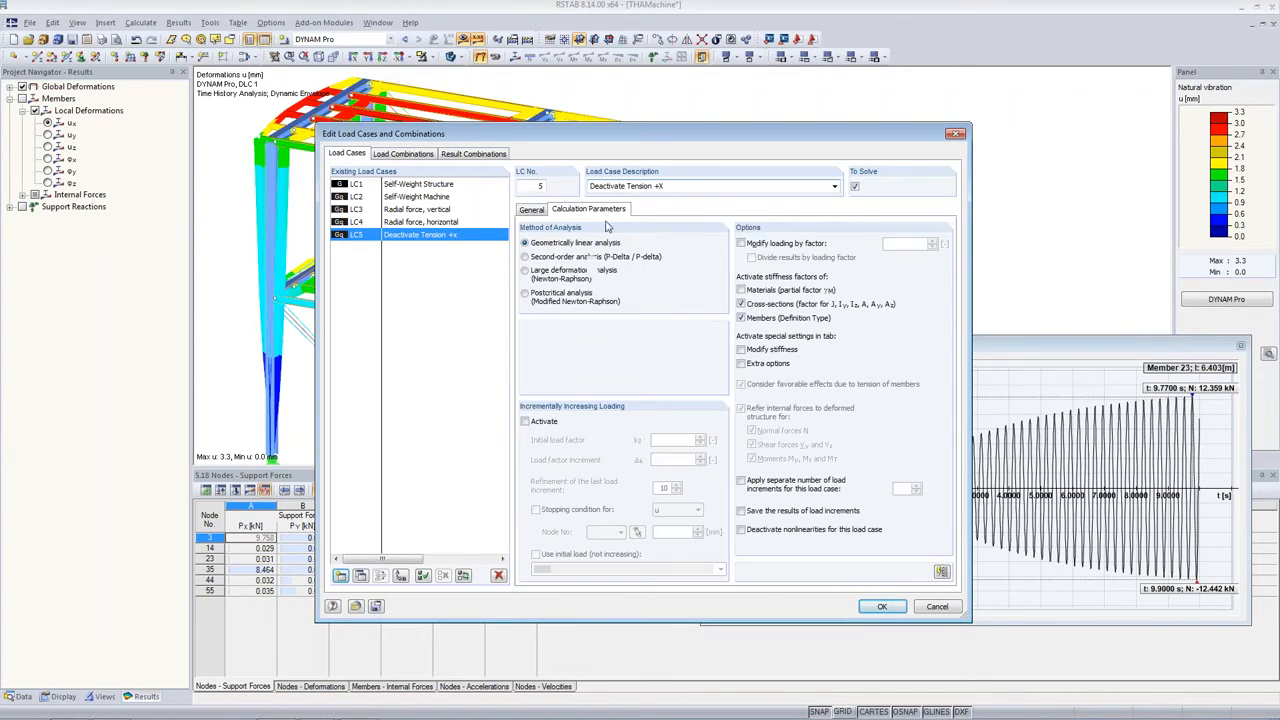
click(741, 350)
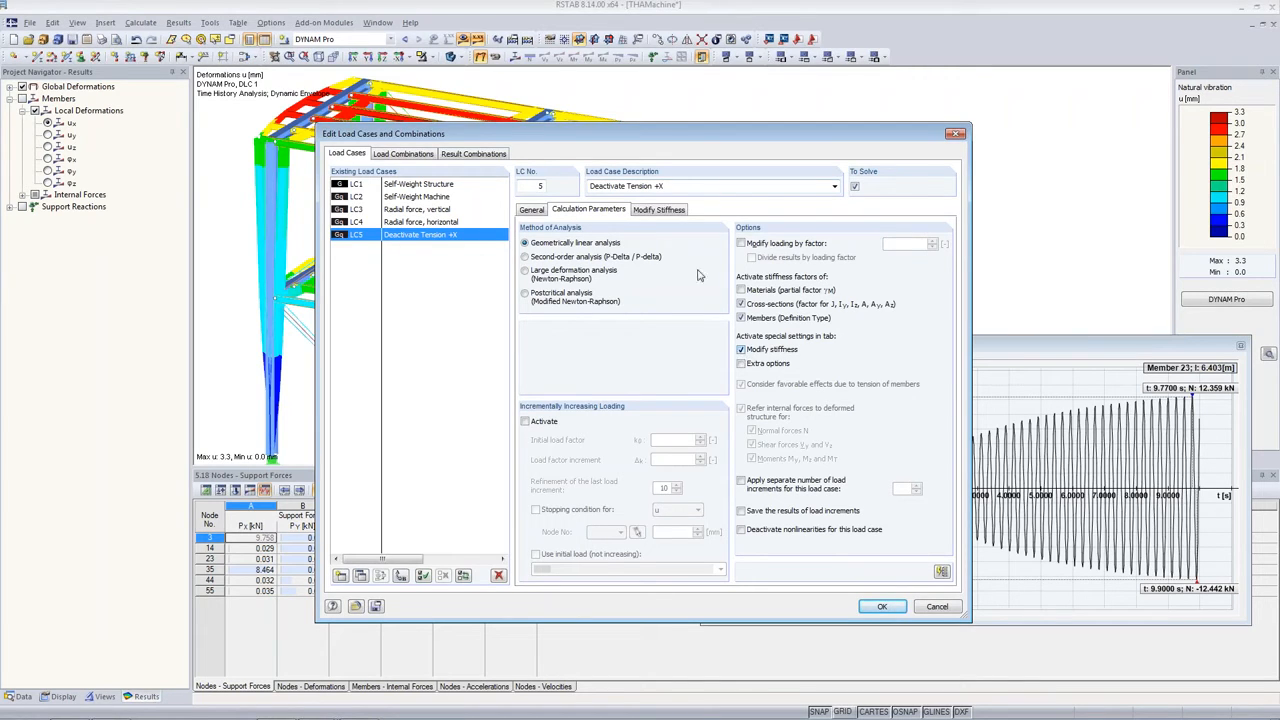
click(664, 210)
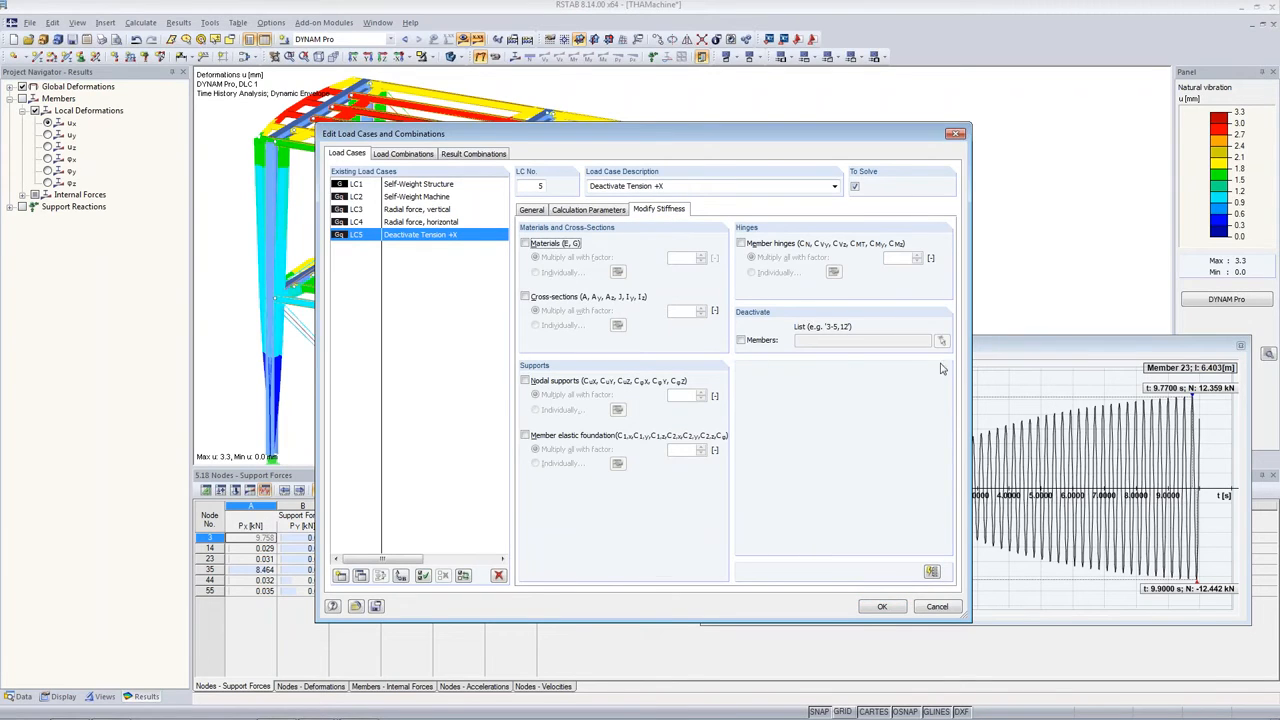
click(741, 340)
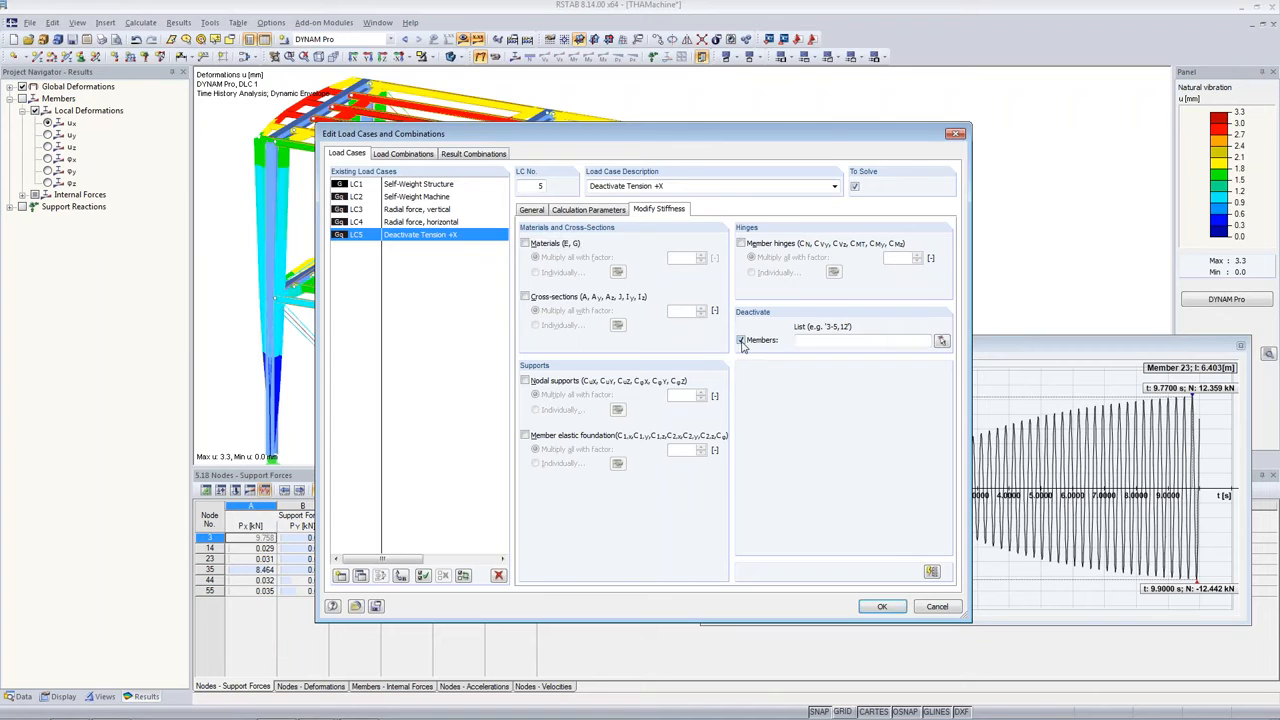
click(941, 341)
Show mode shape 6 of natural vibration case NVC1 in the model
click(418, 491)
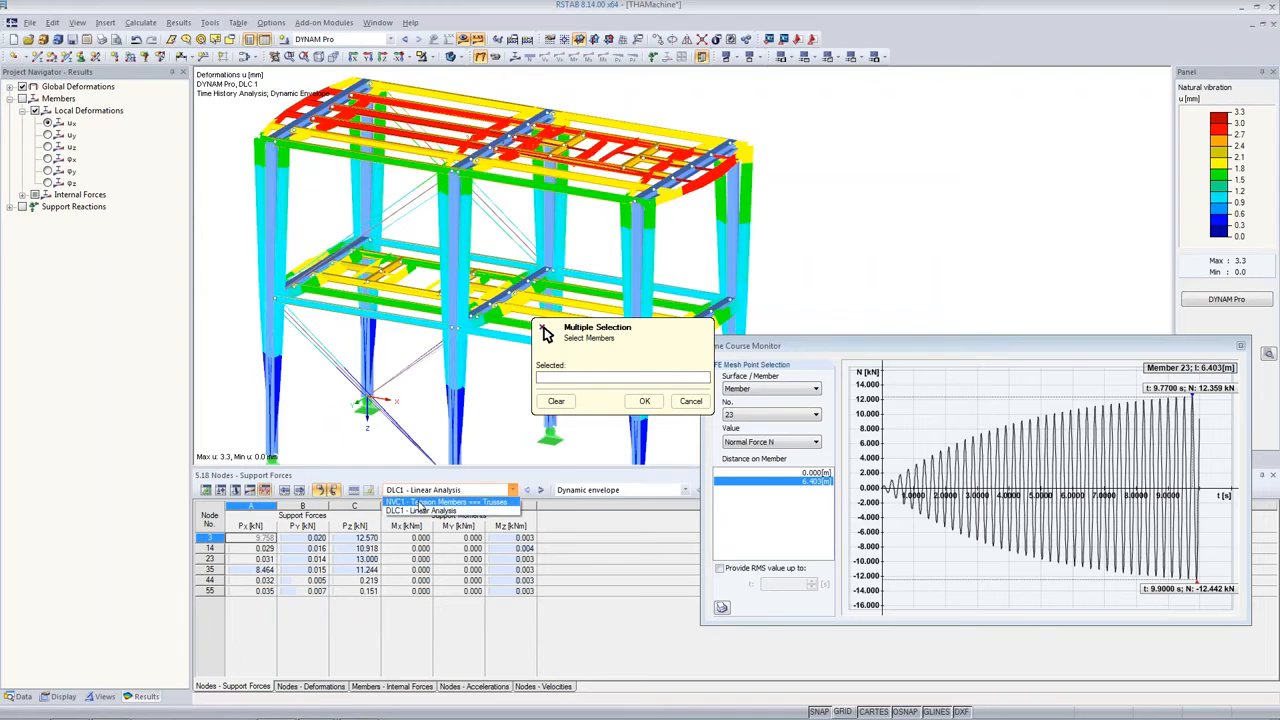
click(421, 503)
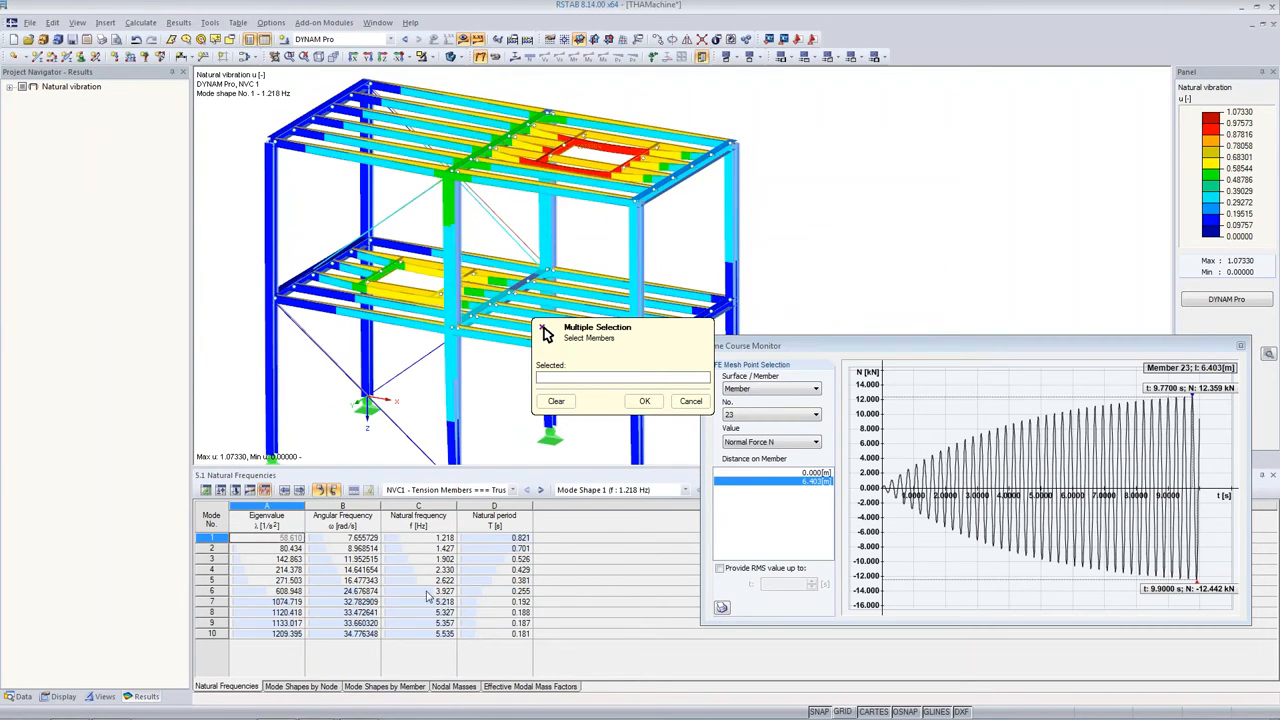
click(424, 592)
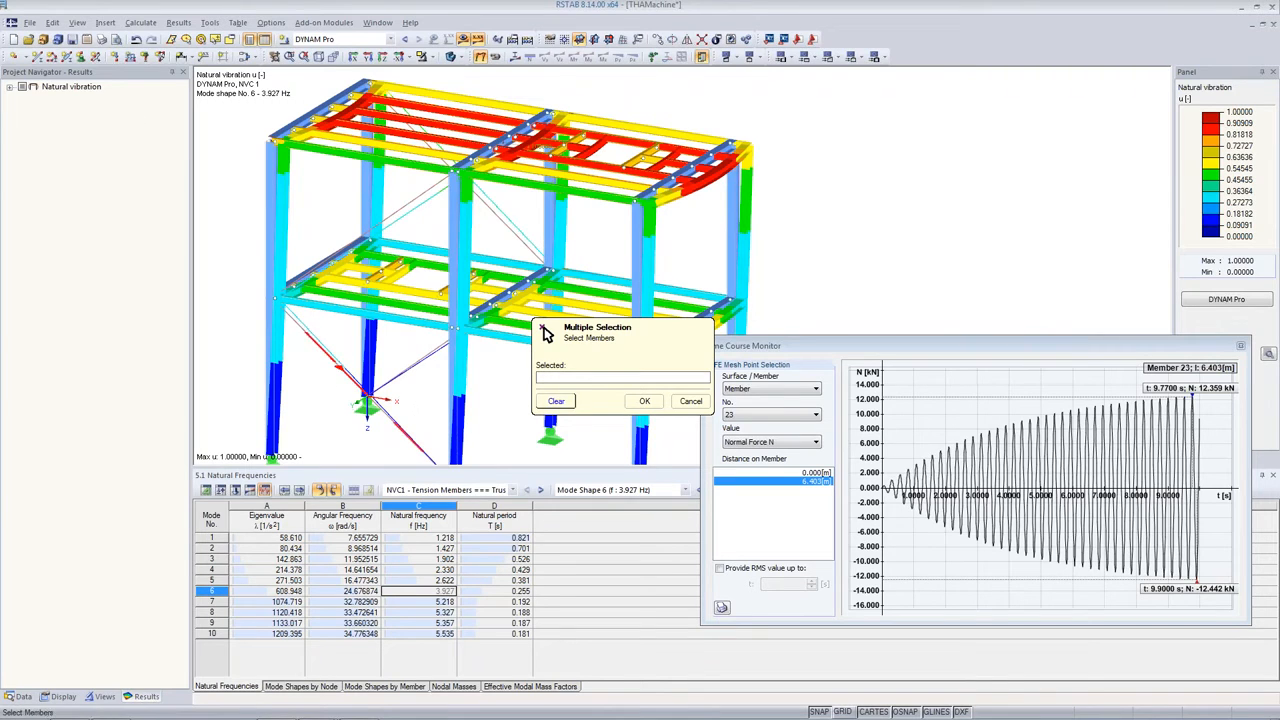
Pick diagonal tension members 21 and 34 as the deactivated members of LC5 and accept the load case
click(333, 362)
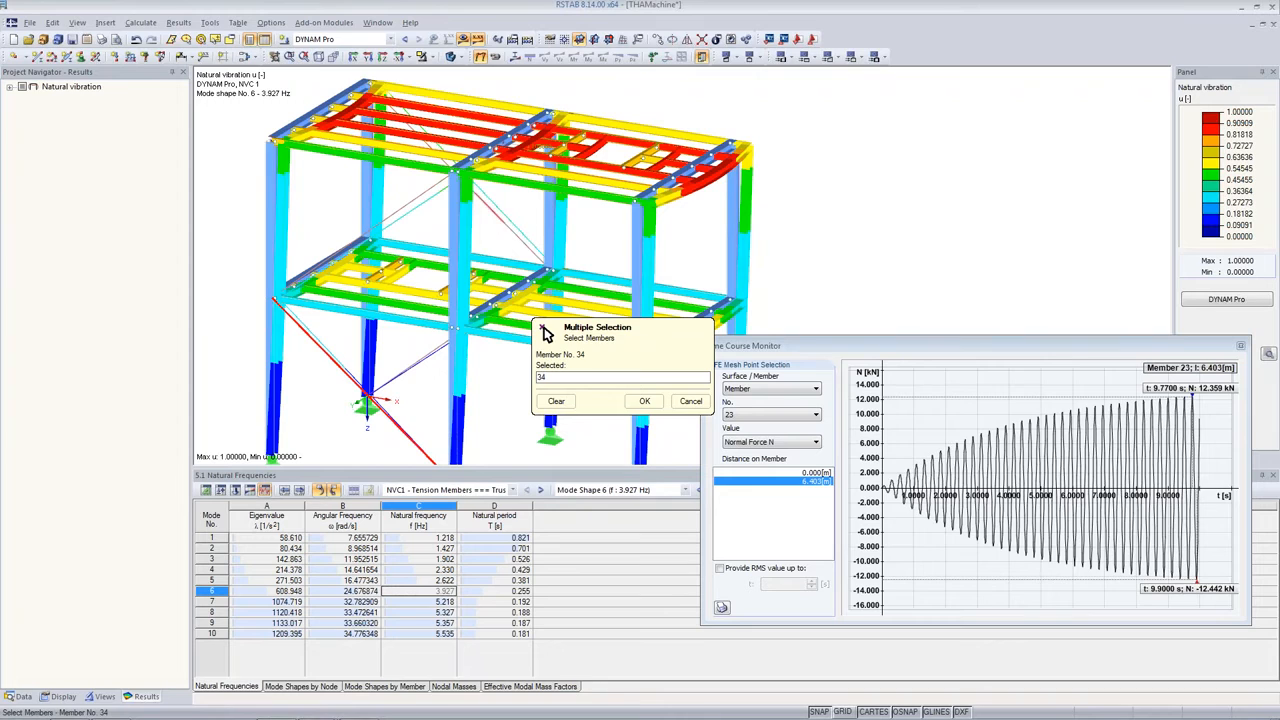
click(505, 222)
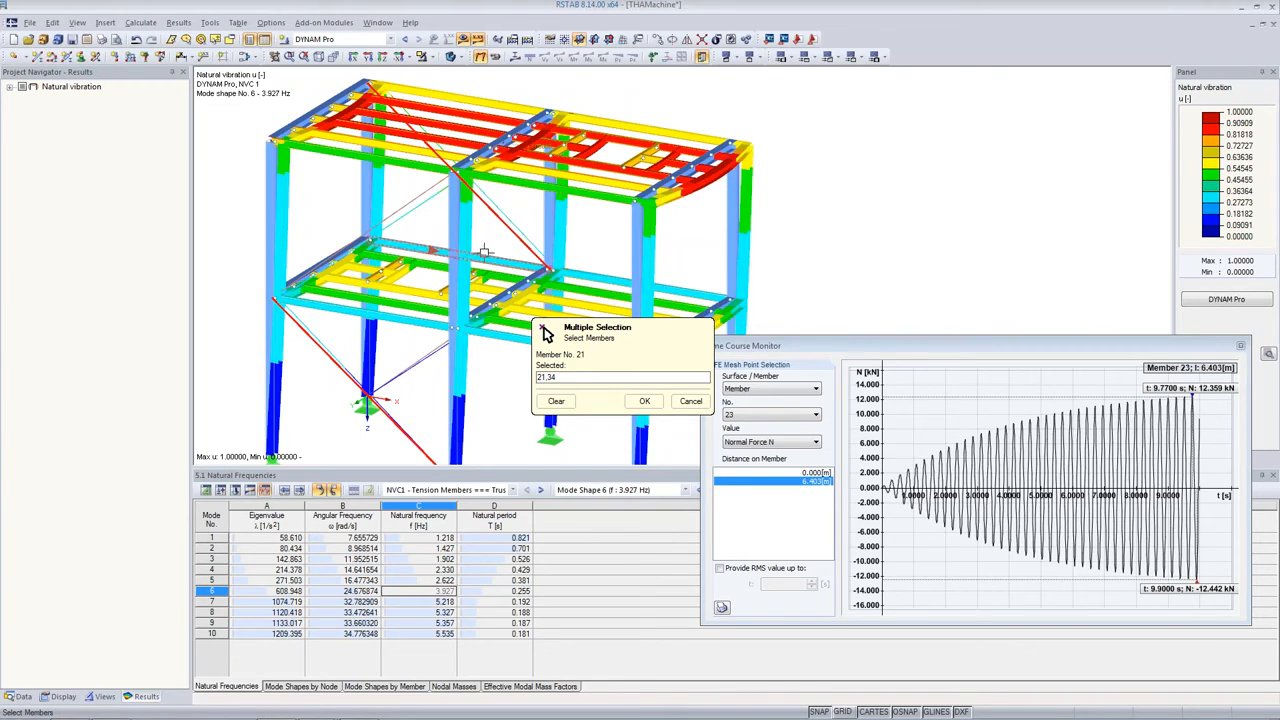
click(644, 401)
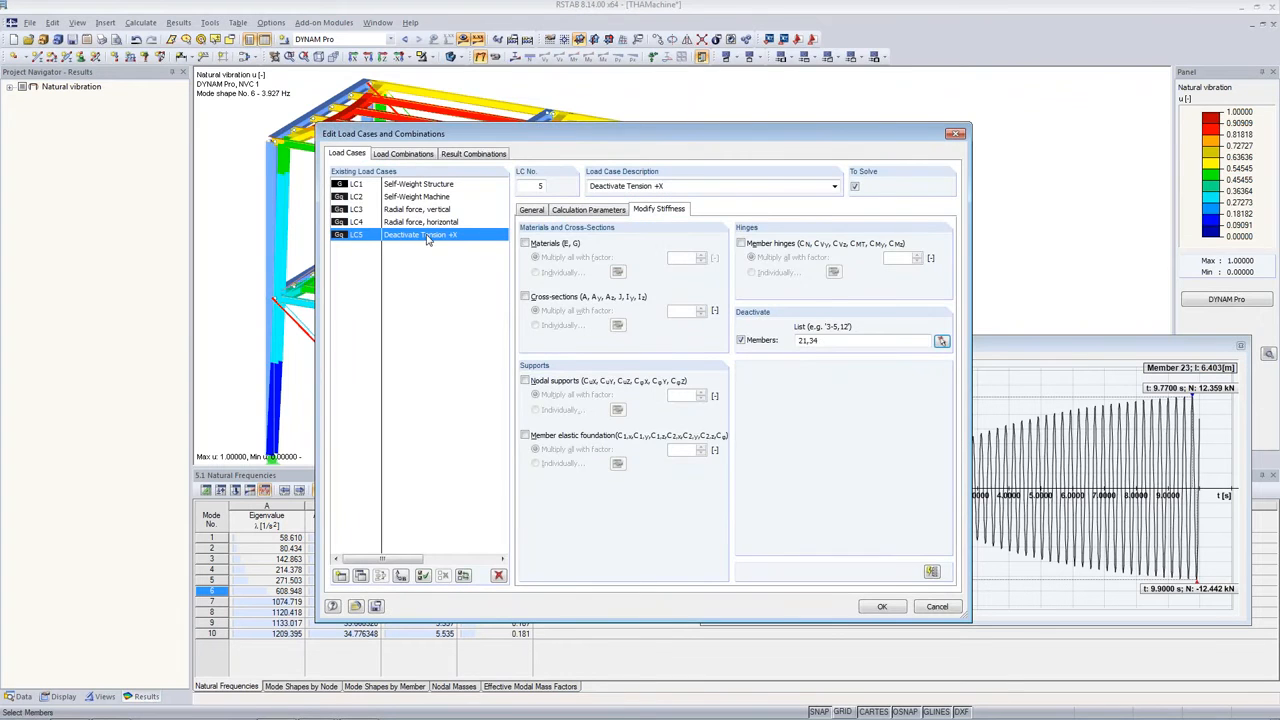
click(879, 607)
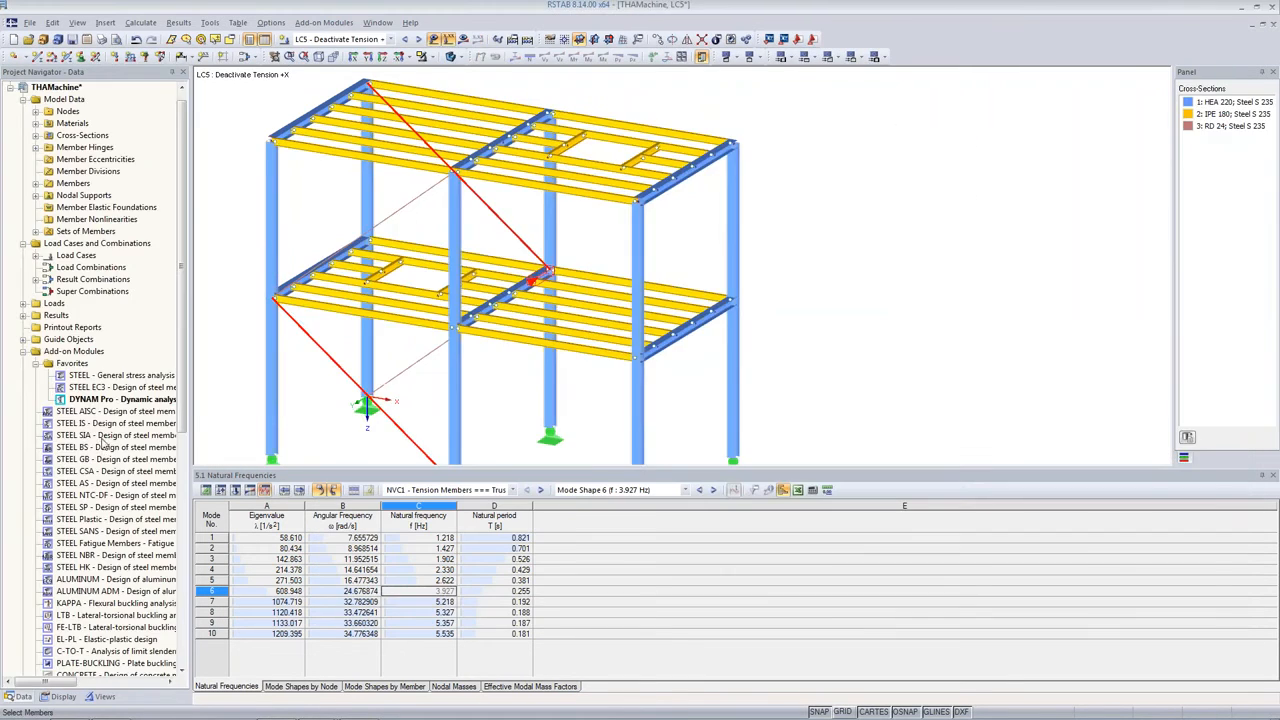
Copy natural vibration case NVC1 in the DYNAM Pro input data and describe the copy as "Failure tension members +X"
double_click(110, 400)
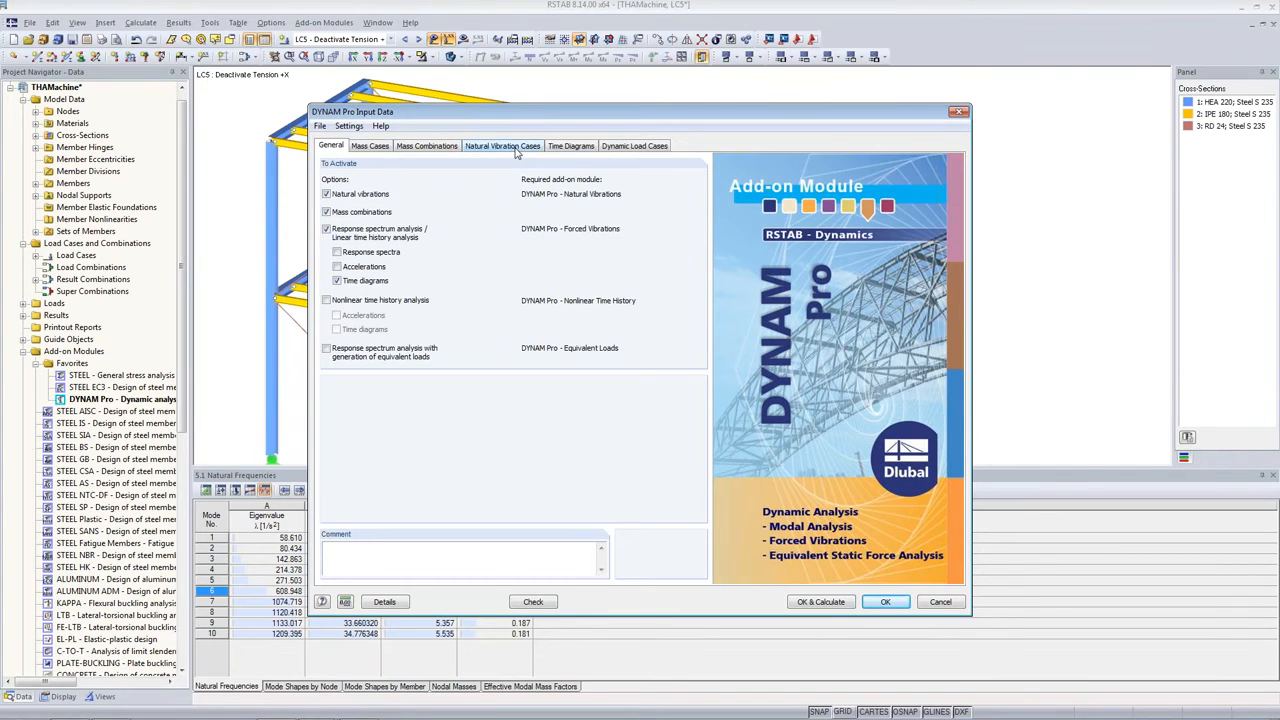
click(515, 148)
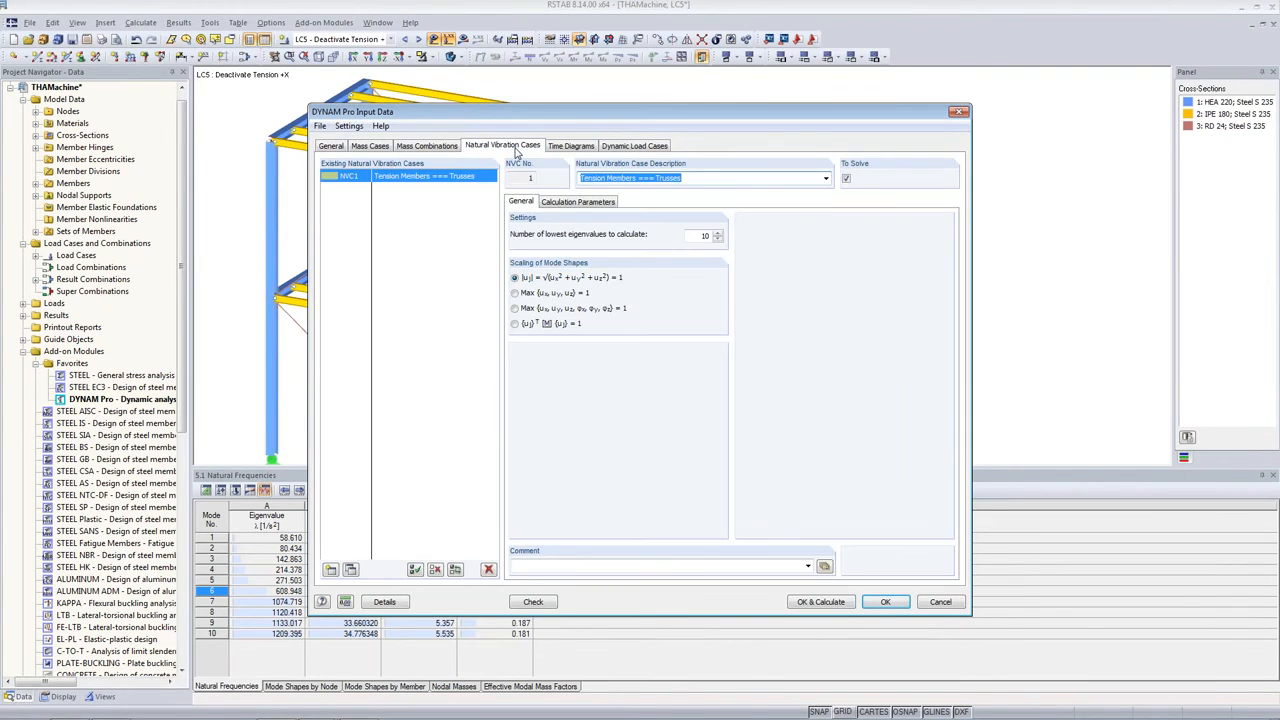
click(560, 202)
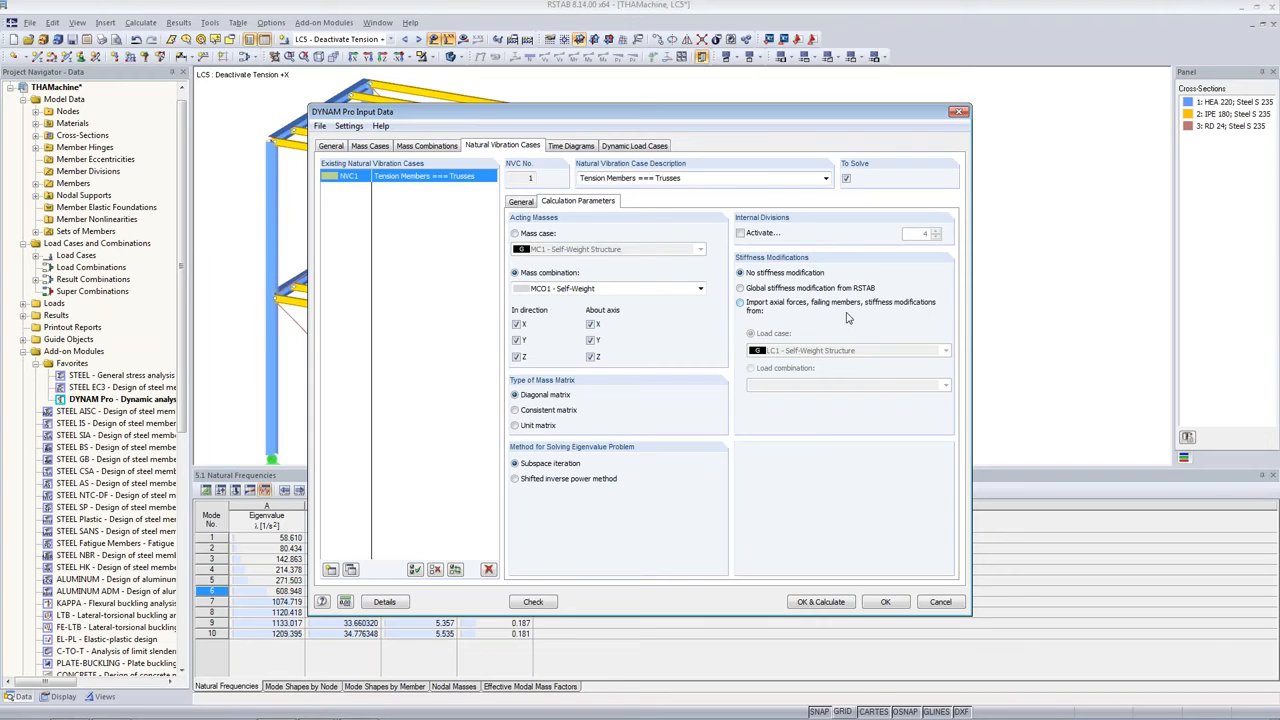
click(350, 569)
drag(682, 178, 553, 178)
text(Fail)
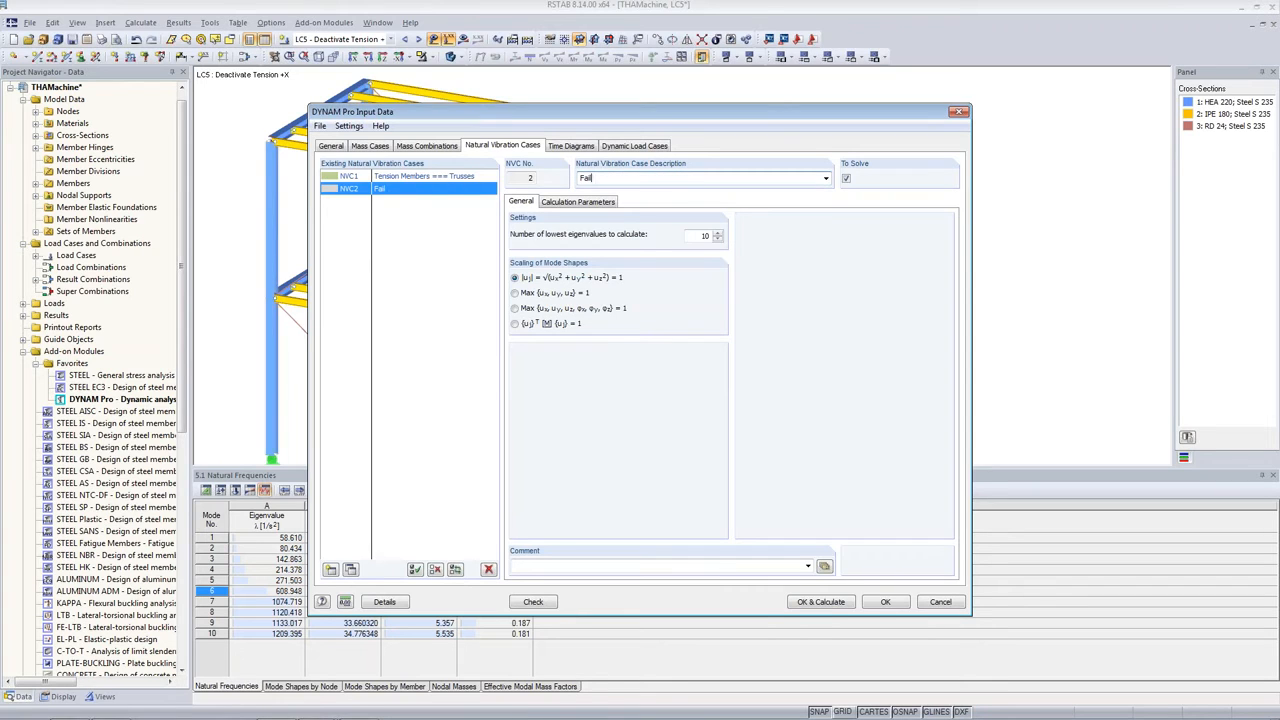
text(ure tension members +X)
Import axial forces, failing members and stiffness modifications into NVC2 from load case LC5 - Deactivate Tension +X, and calculate
drag(503, 116, 783, 142)
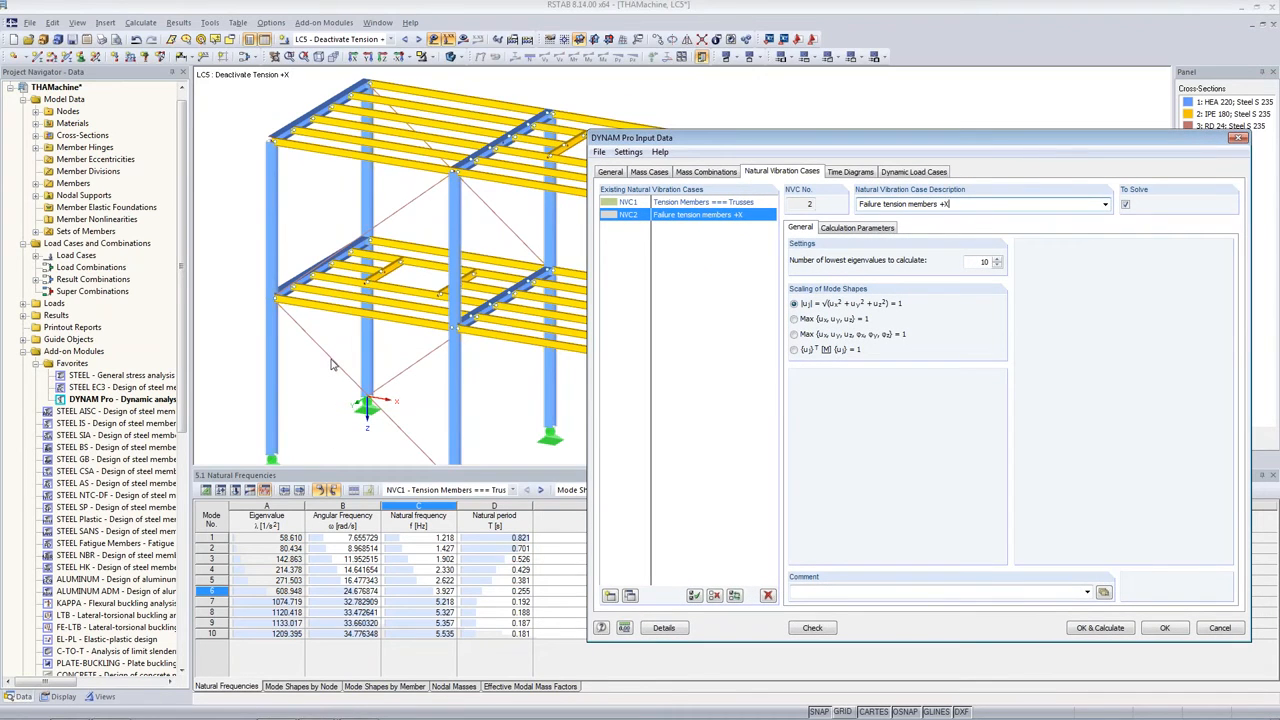
drag(803, 143, 612, 131)
click(665, 214)
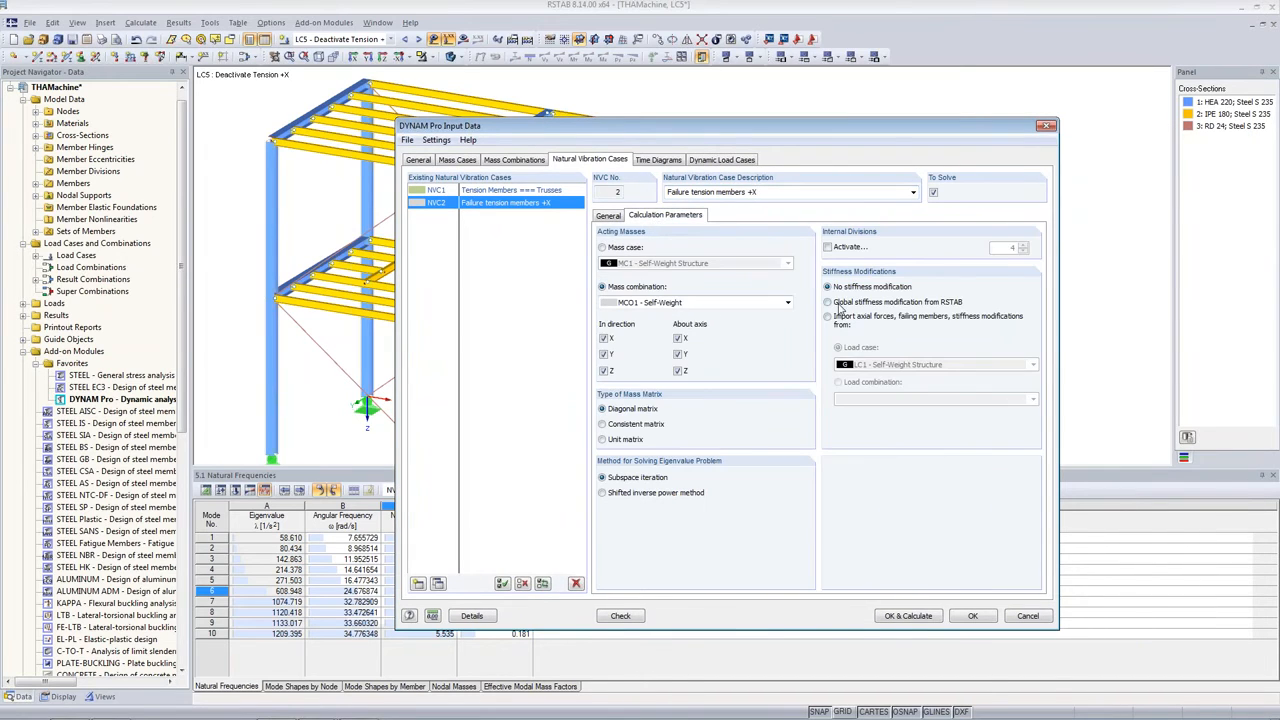
click(828, 318)
click(926, 364)
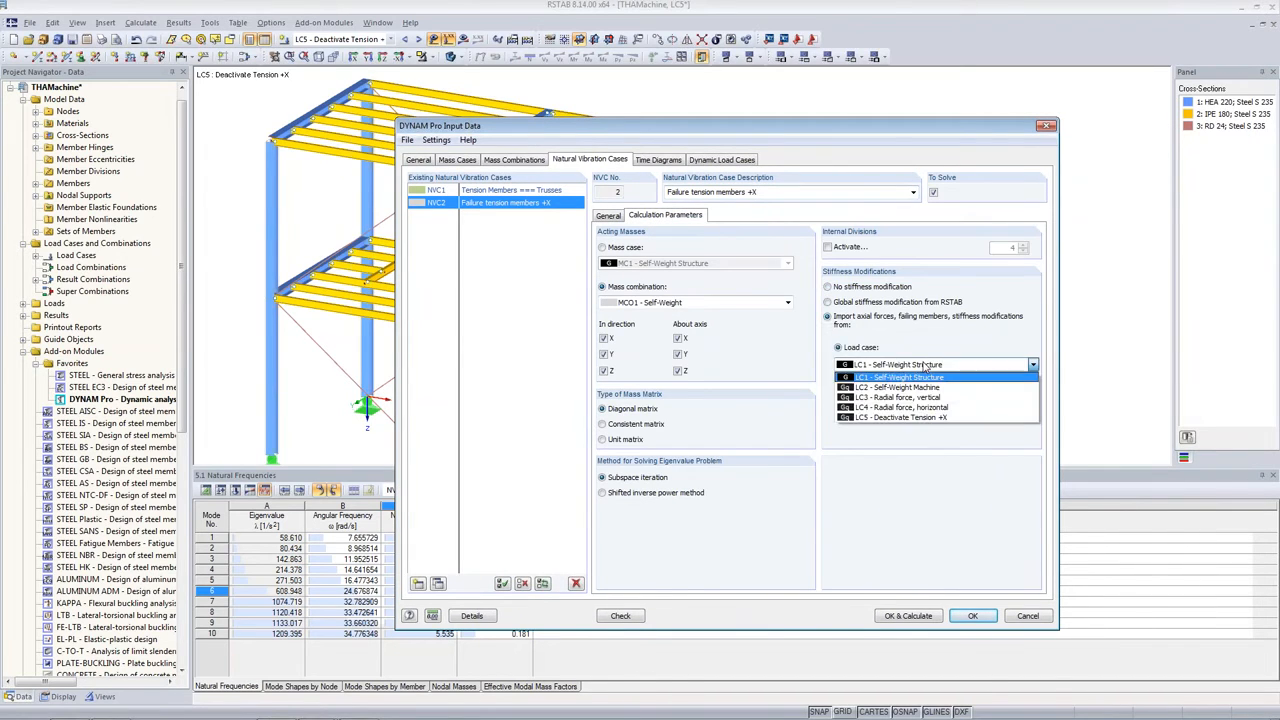
click(916, 417)
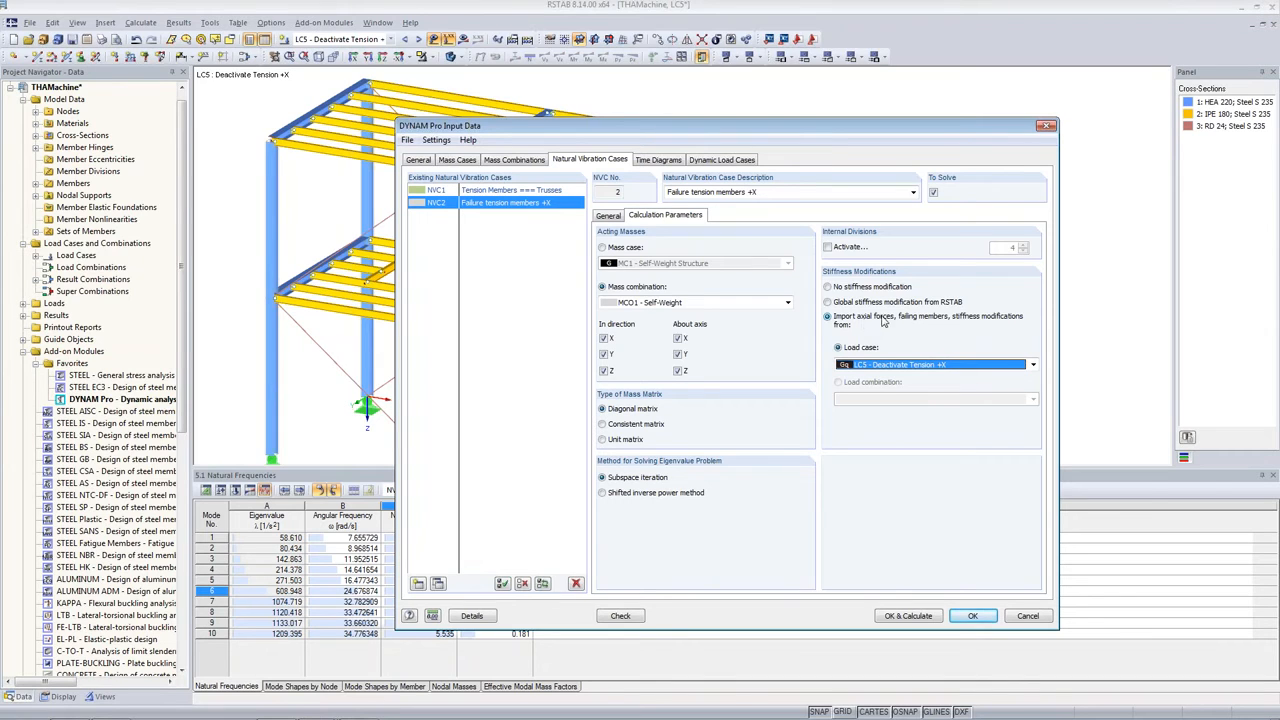
click(905, 616)
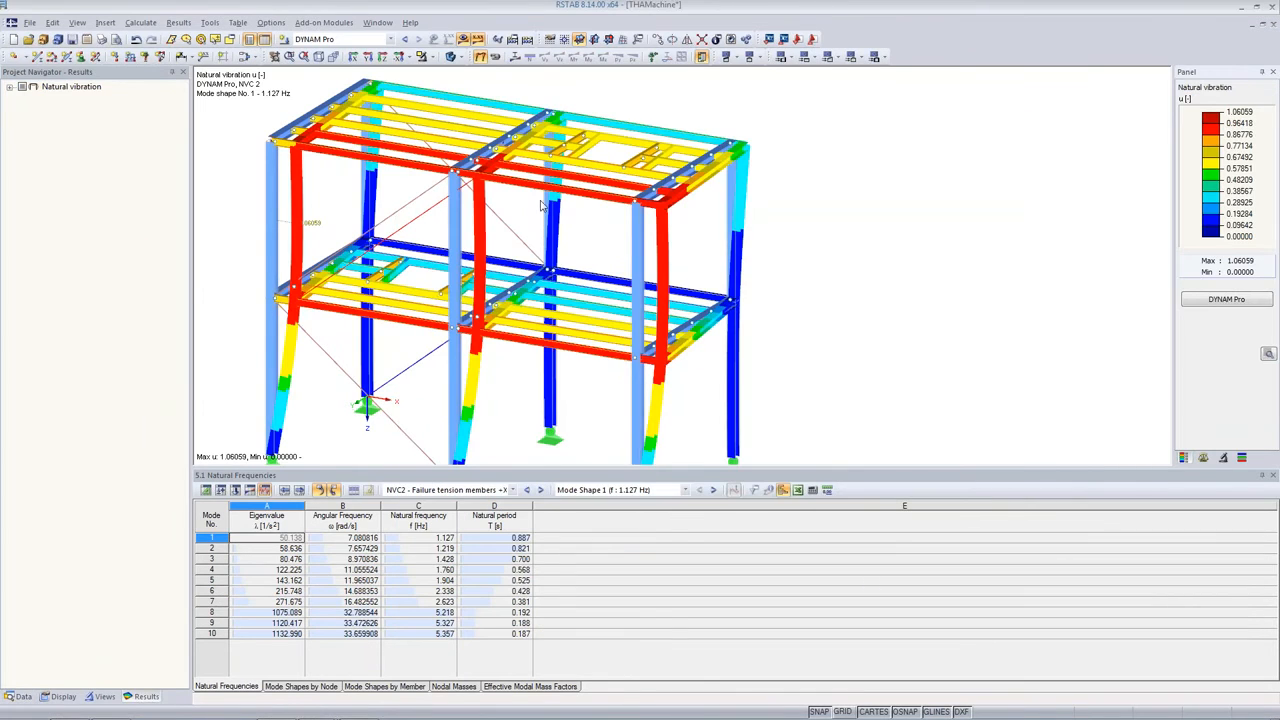
Enlarge the model view and compare mode shapes 2 and 1 of NVC2 on the frame
drag(511, 474, 519, 515)
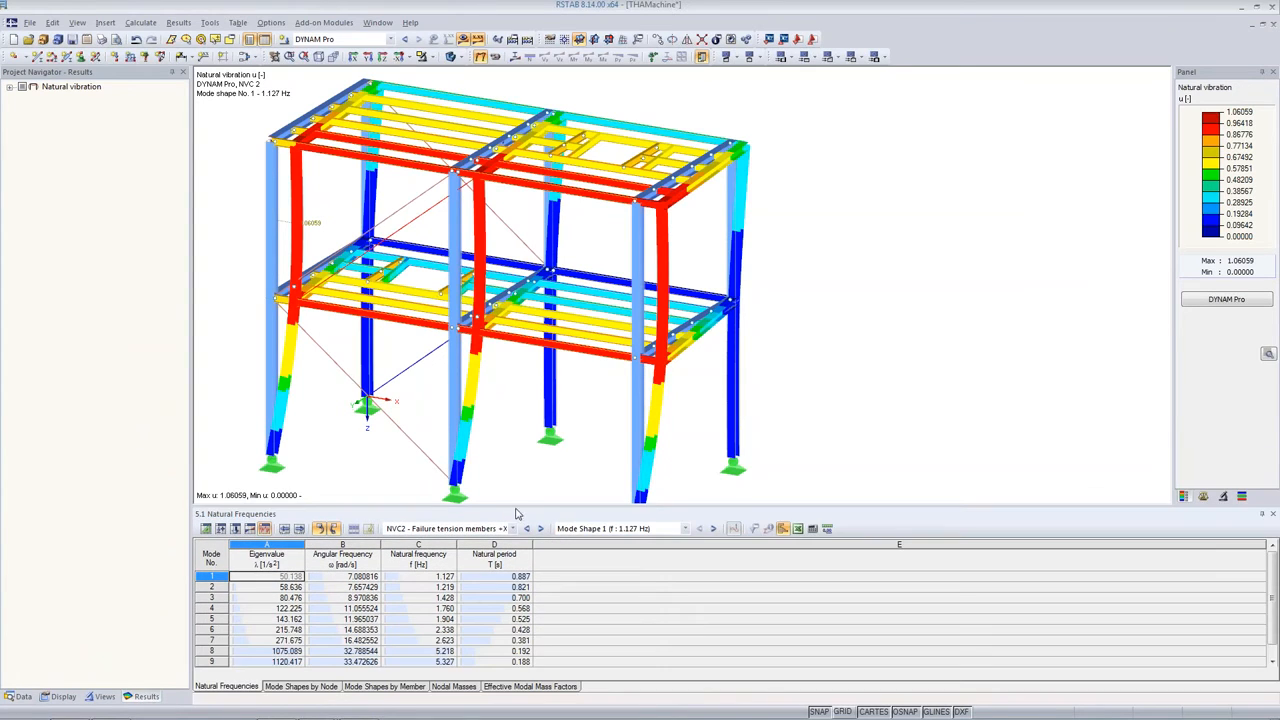
click(428, 588)
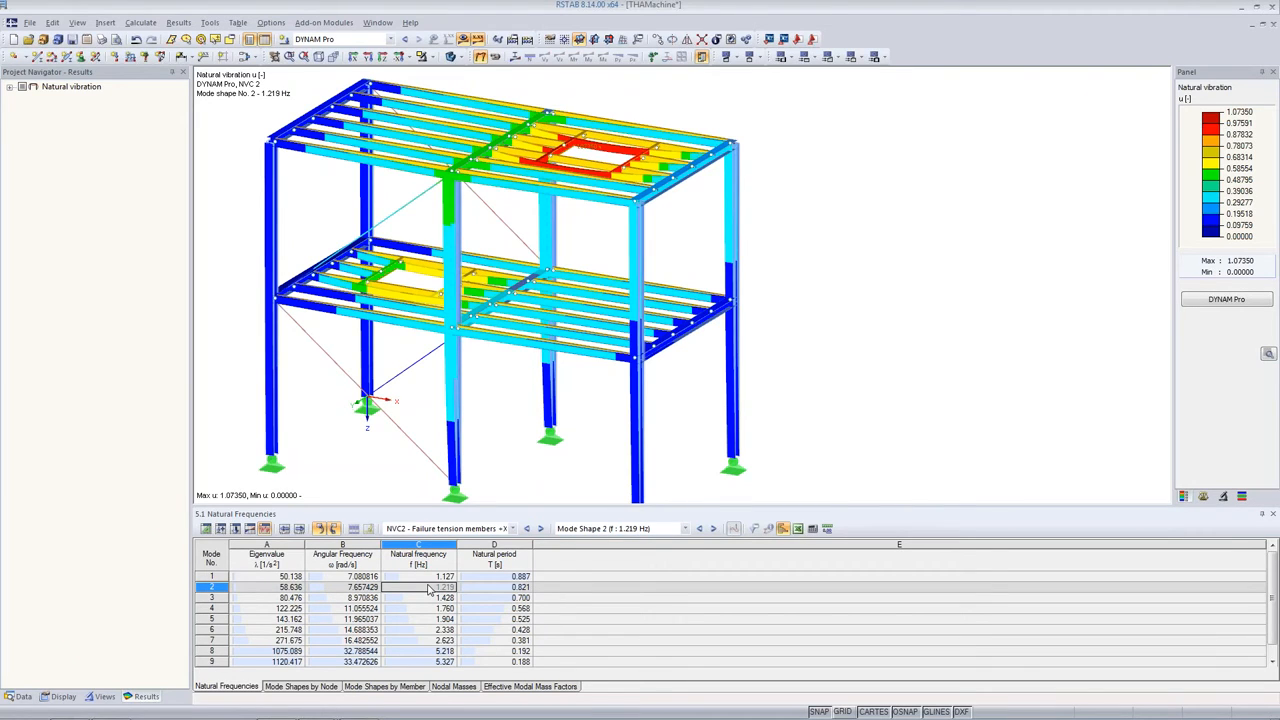
click(428, 578)
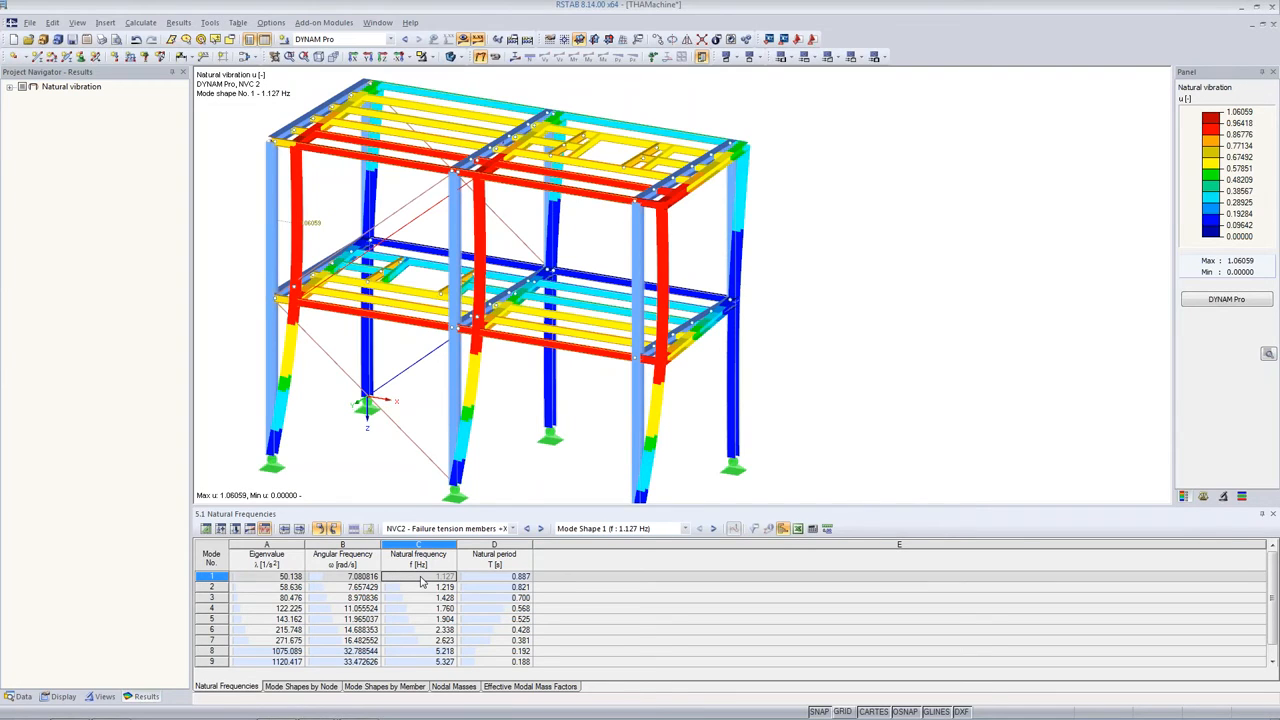
Check the effective modal mass factors of NVC2 for modes 2 and 1, and return to mode 1's natural frequency
click(539, 688)
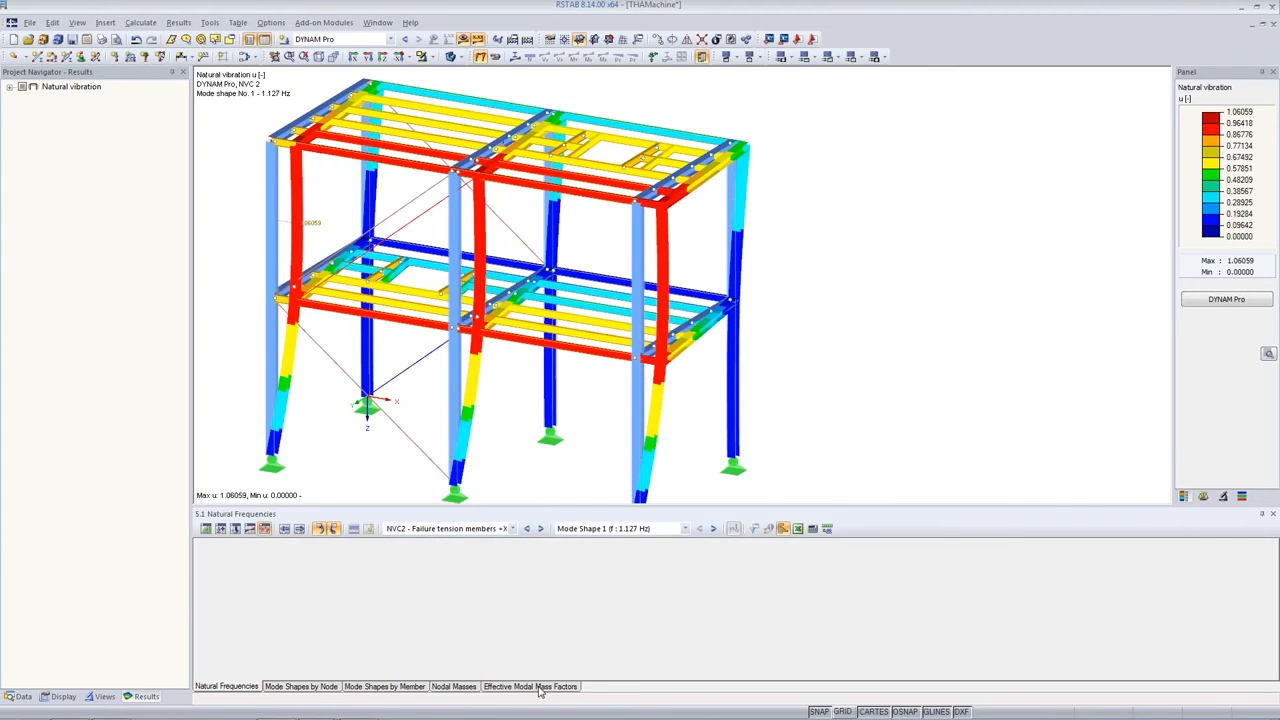
click(680, 588)
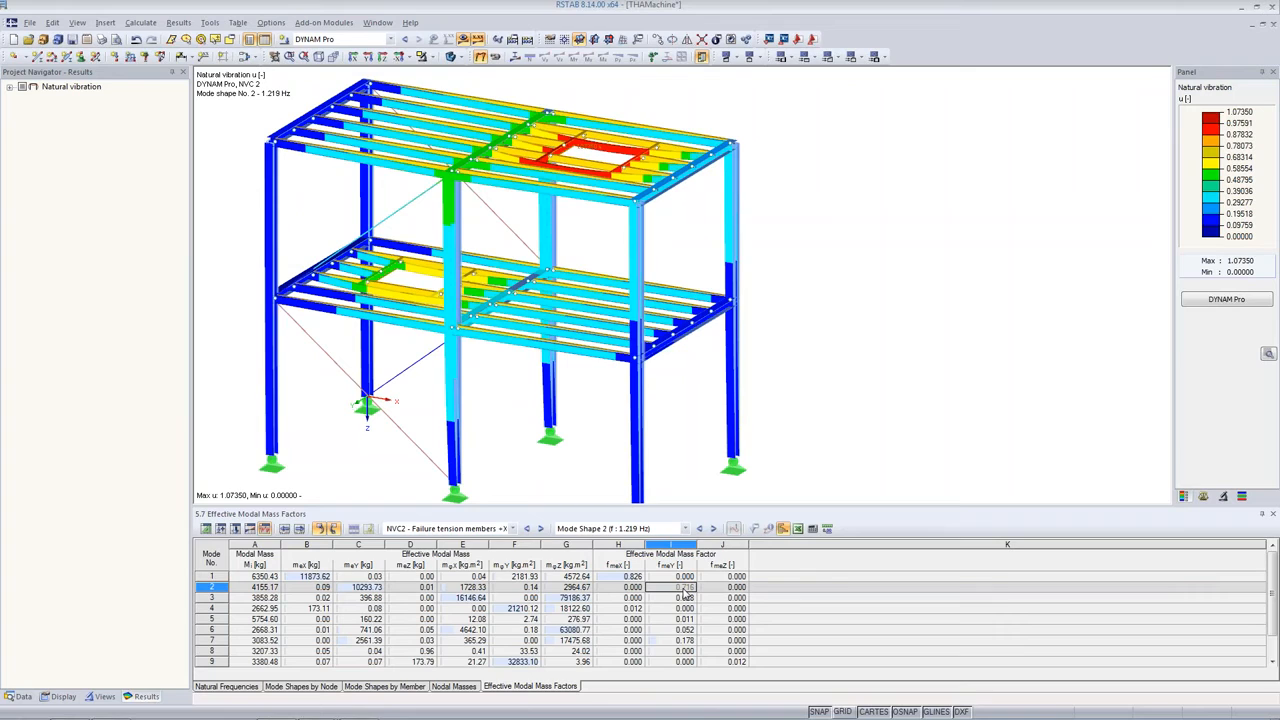
click(620, 578)
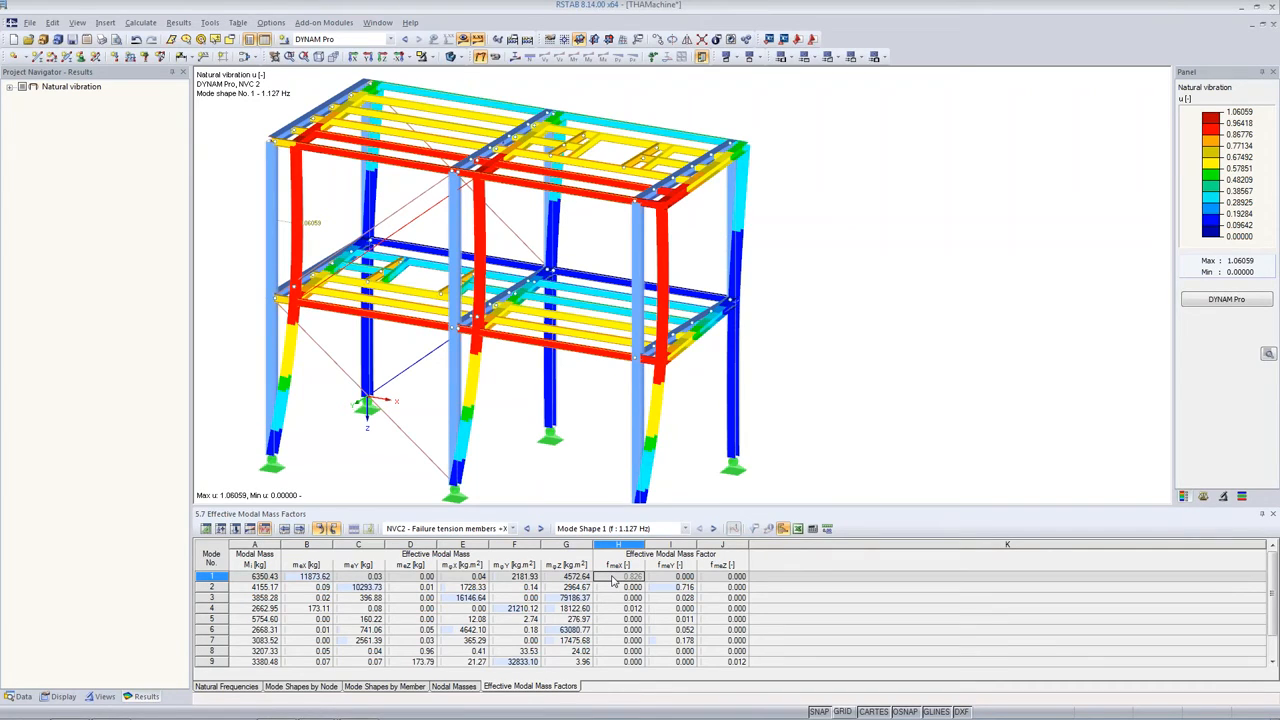
click(226, 686)
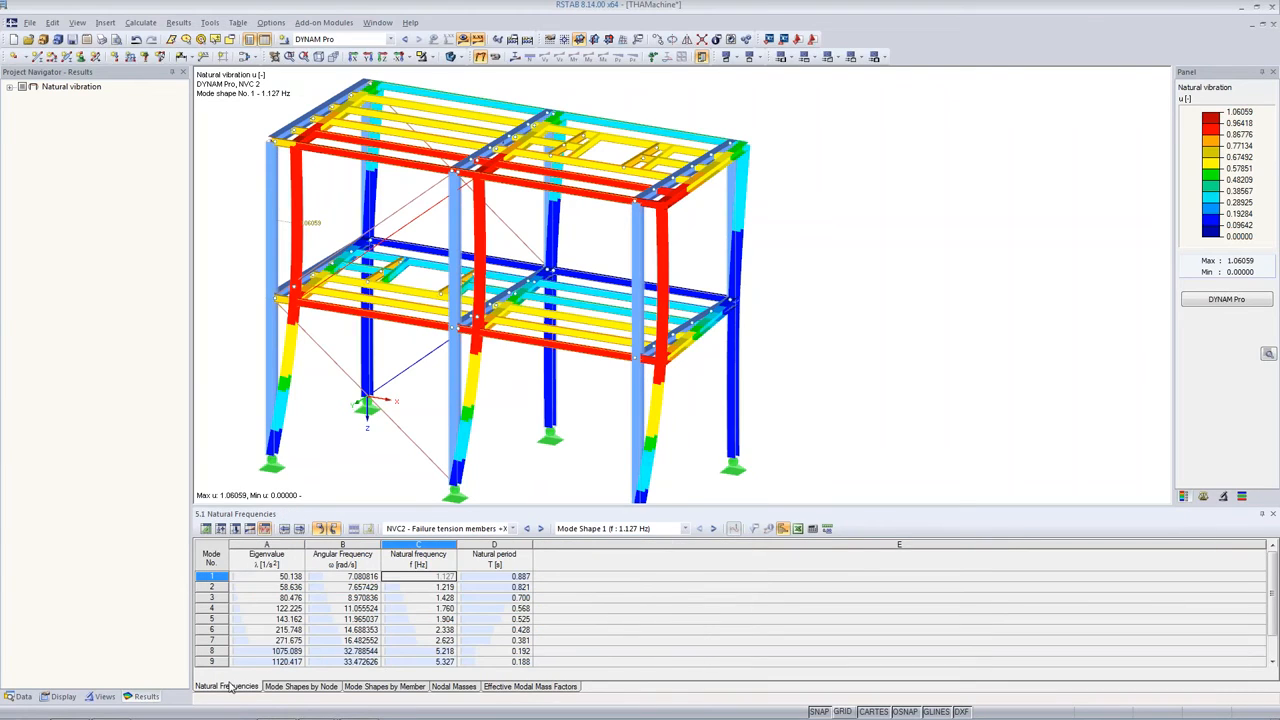
click(438, 576)
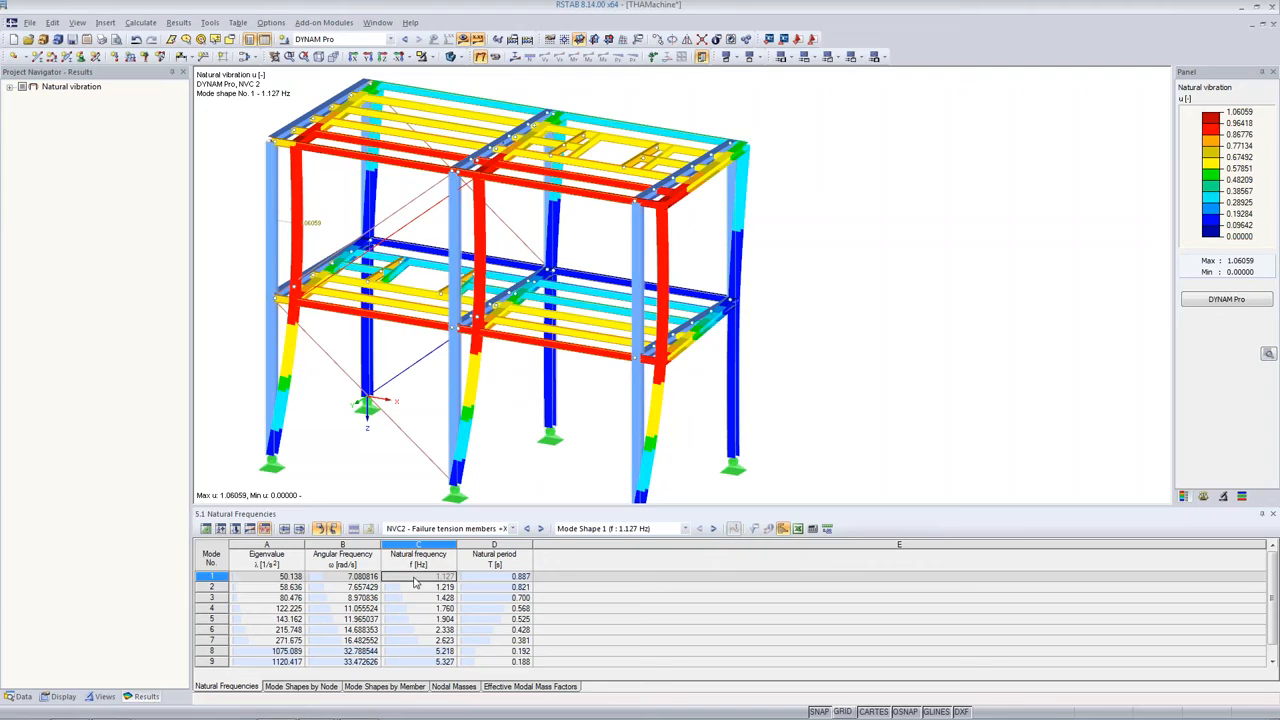
Reopen the DYNAM Pro input data, activate nonlinear time history analysis with time diagrams and check the defined time diagrams
click(20, 696)
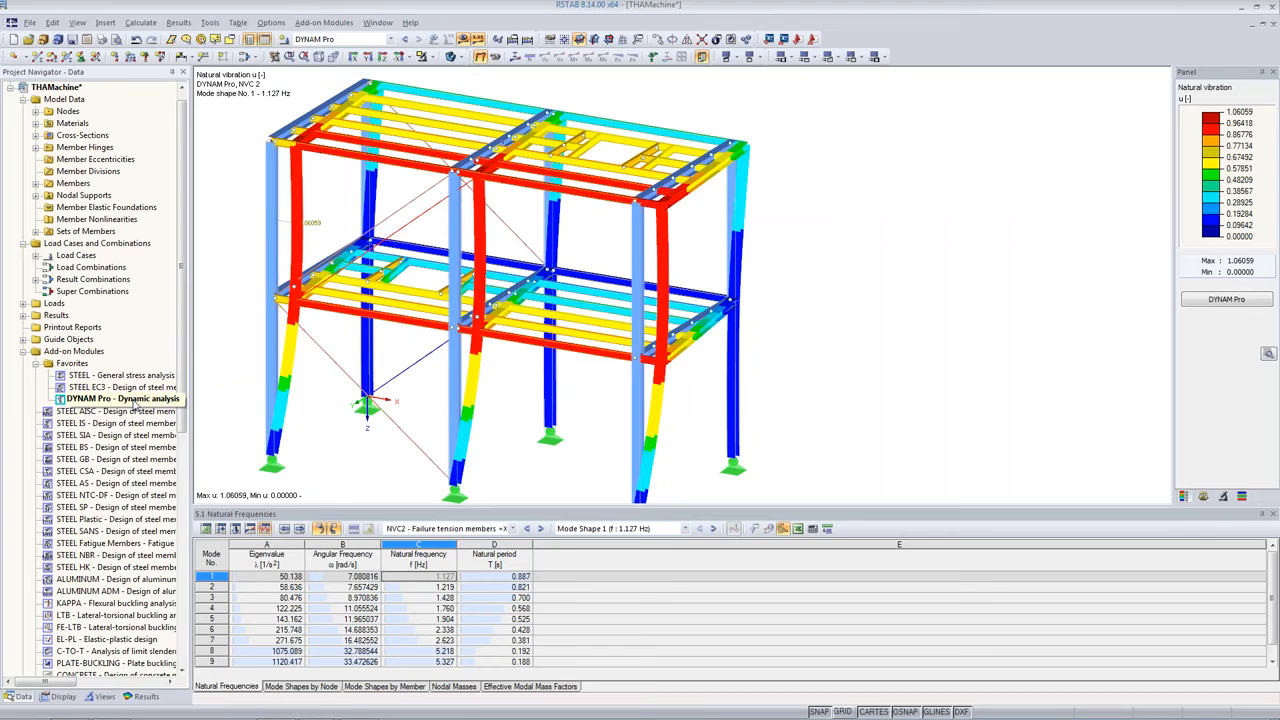
double_click(135, 400)
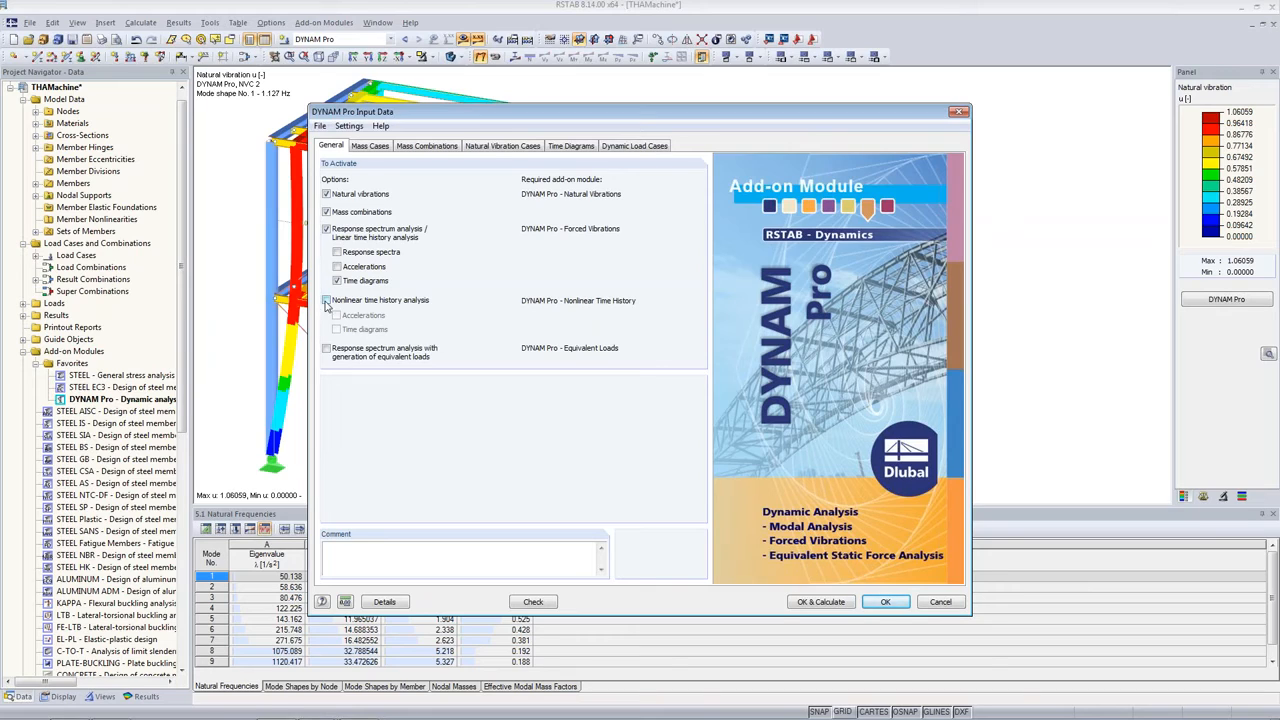
click(326, 301)
click(337, 331)
click(573, 146)
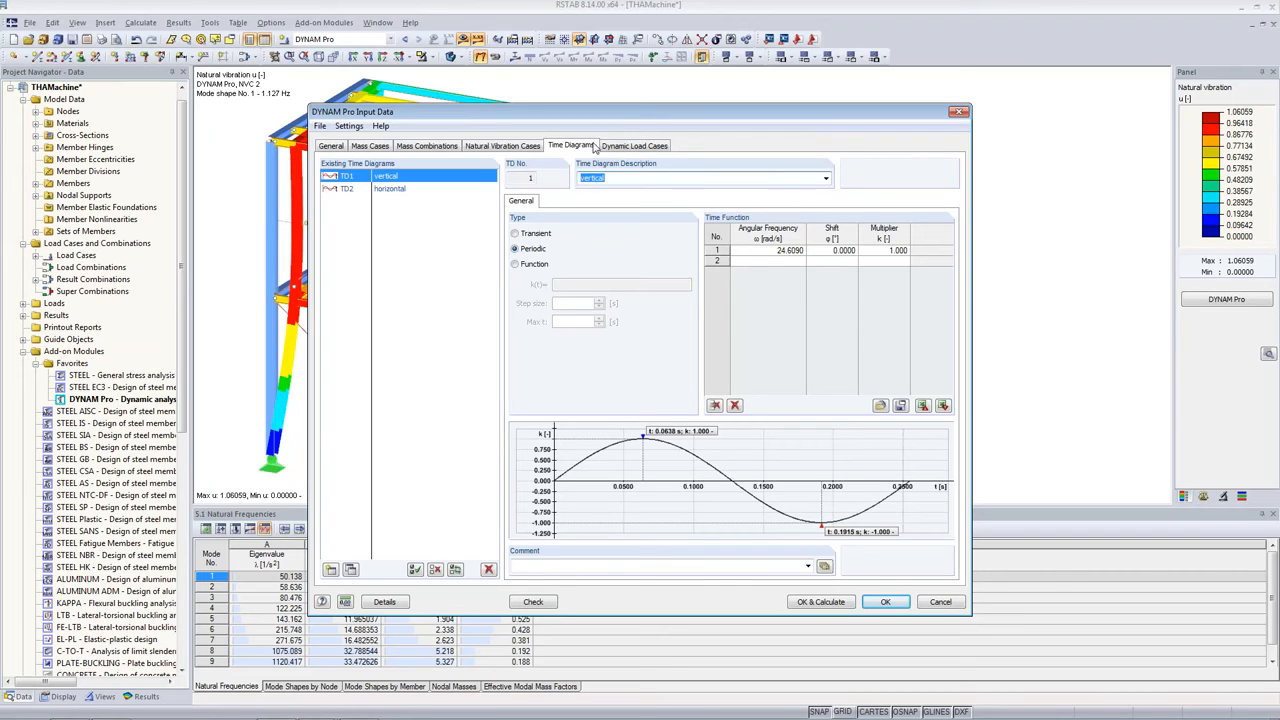
Copy dynamic load case DLC1 as "Nonlinear Analysis" and set its time diagram method to explicit analysis
click(657, 147)
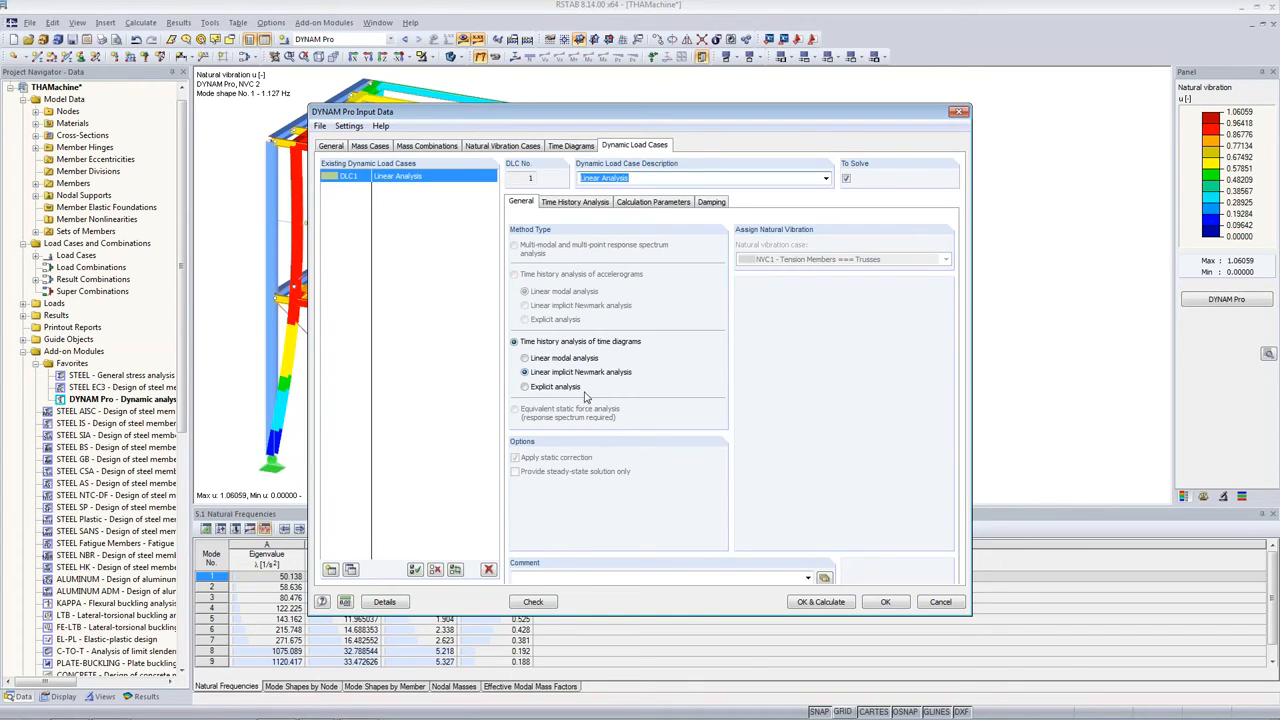
click(349, 572)
click(582, 178)
key(Delete)
text(Nonl)
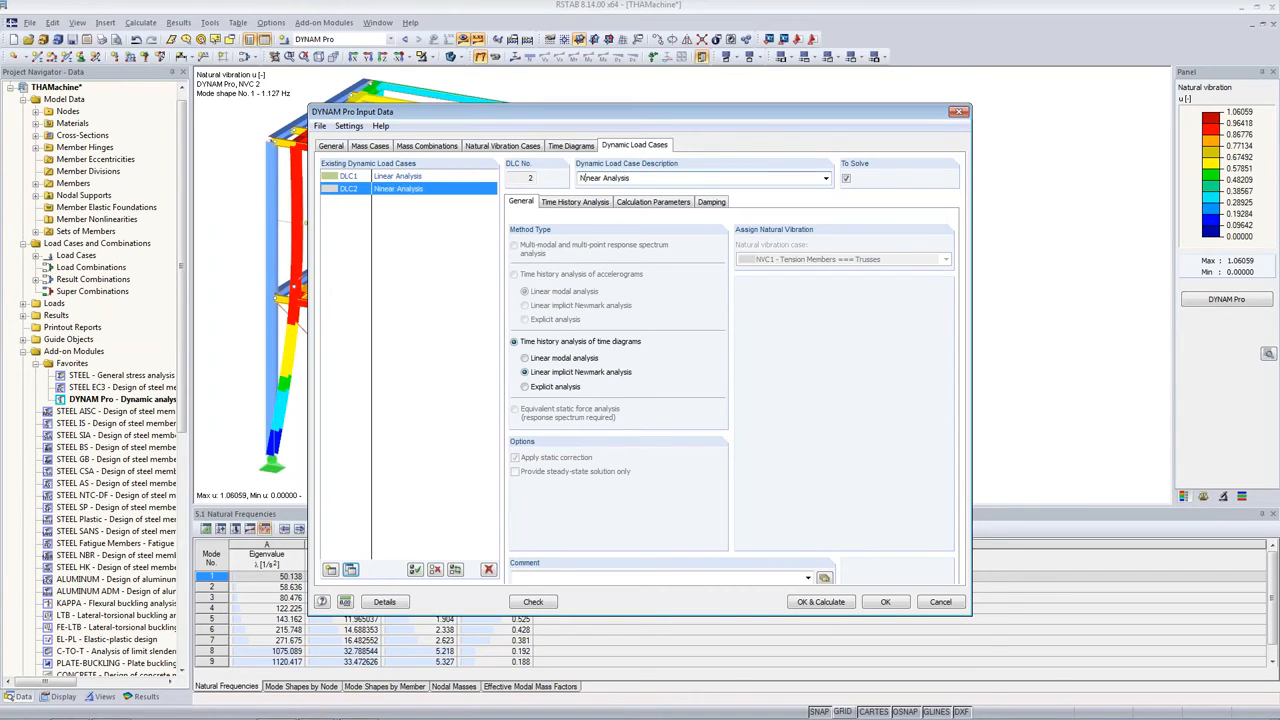
click(525, 389)
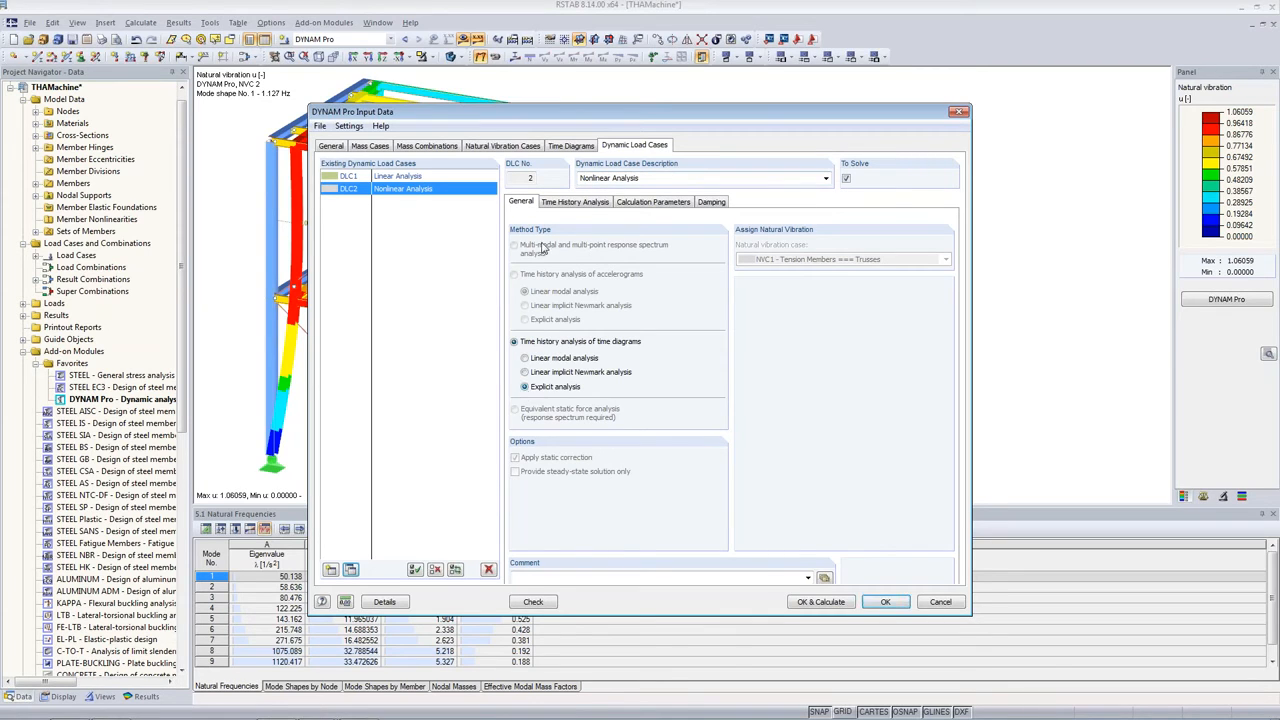
click(588, 202)
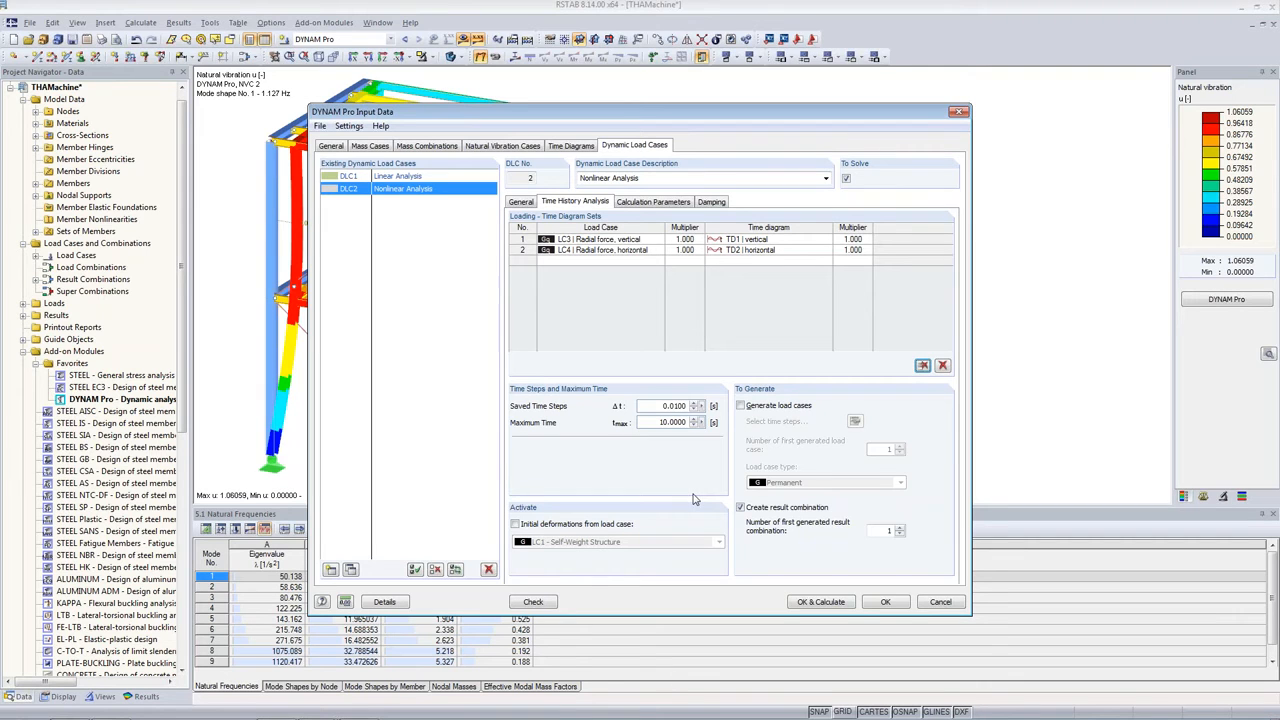
Check the maximum natural frequency limit in the DYNAM Pro details without changing it
click(390, 601)
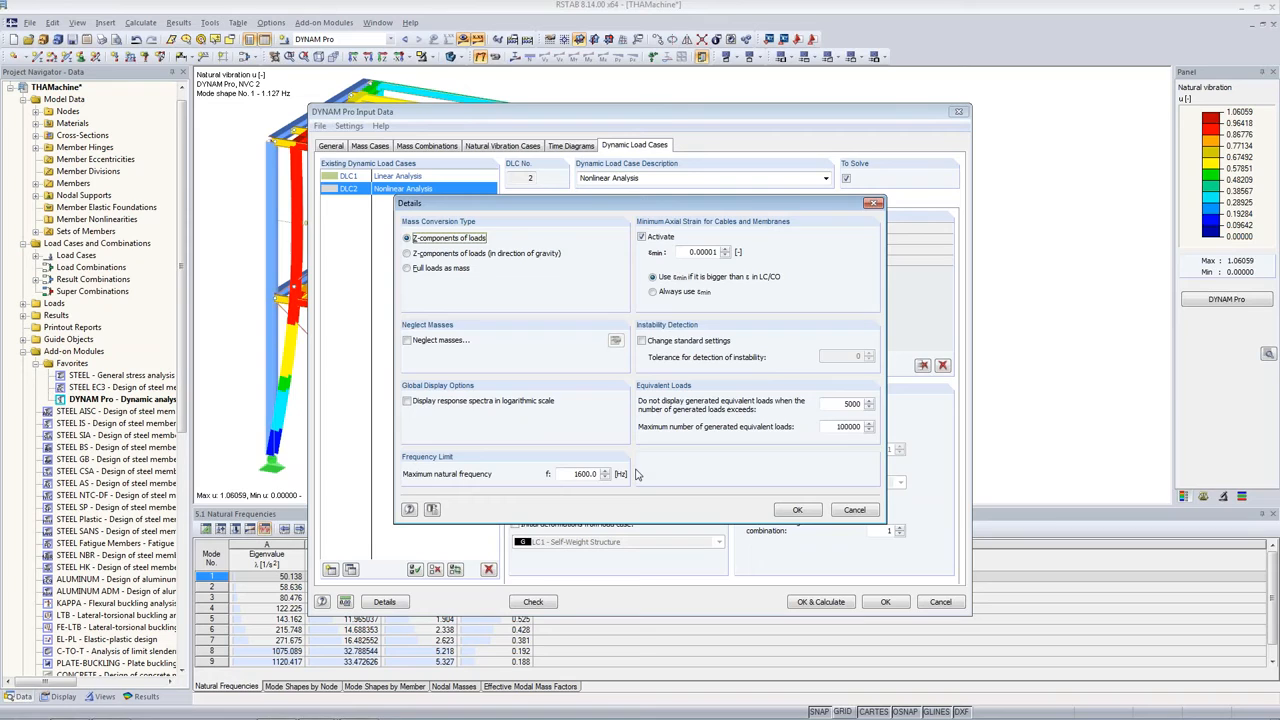
double_click(580, 473)
click(845, 514)
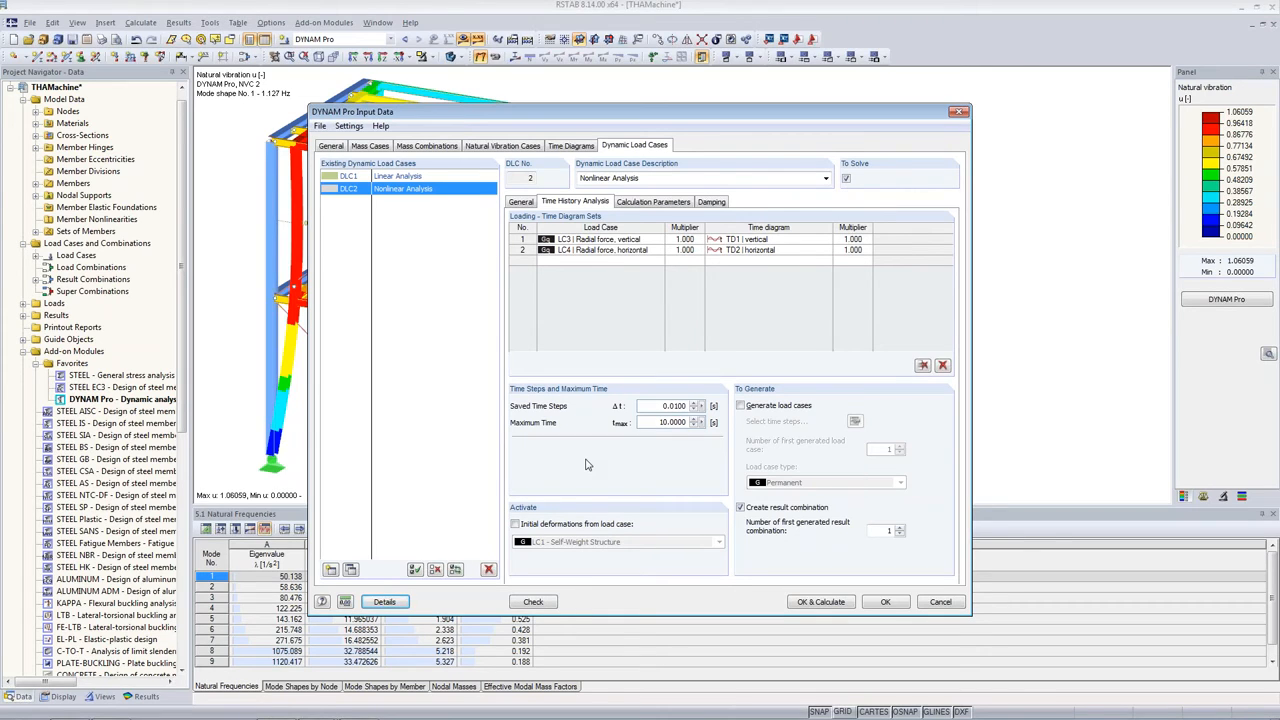
Set DLC2 to large deformation analysis (3rd order), check its Rayleigh damping and run the calculation
click(651, 202)
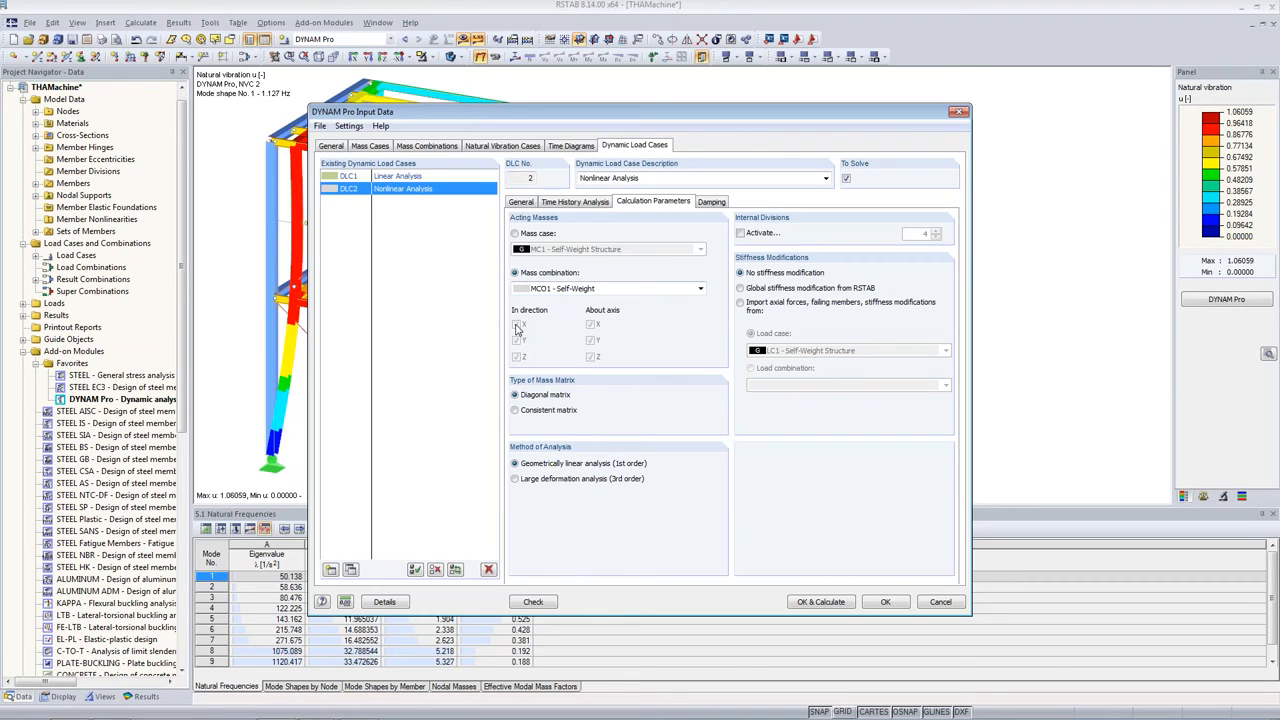
click(516, 480)
click(720, 207)
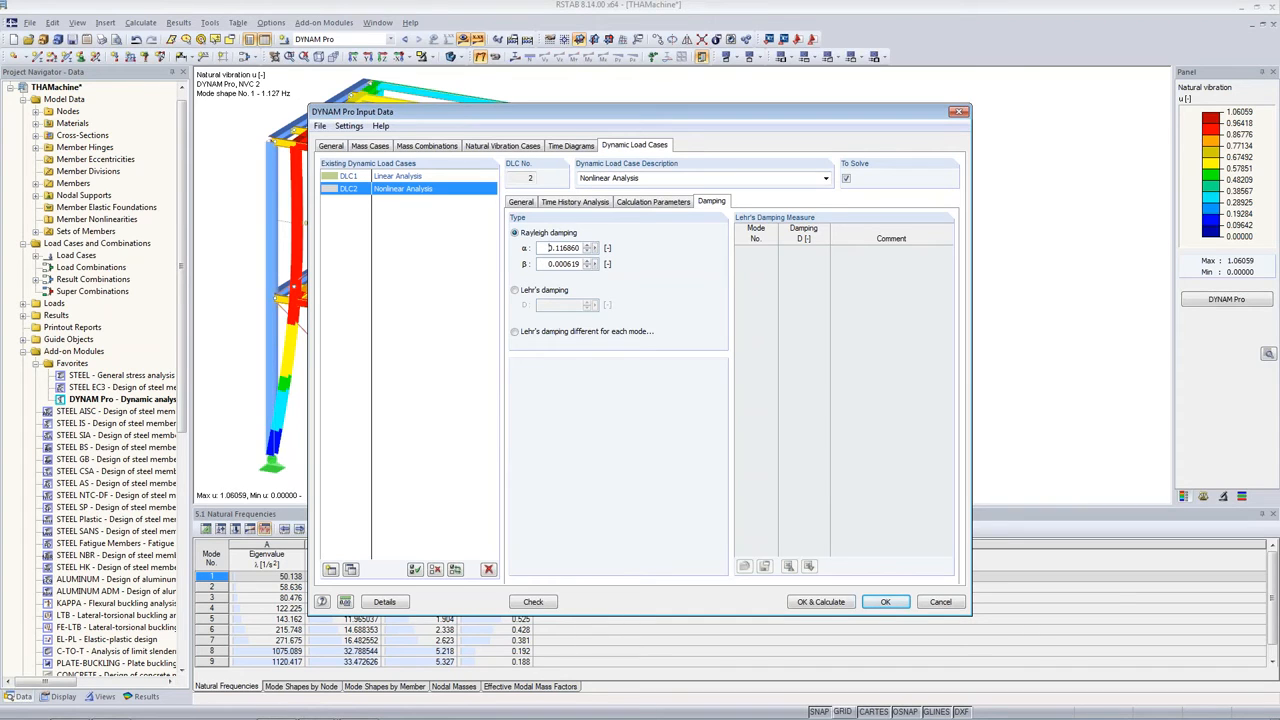
click(818, 603)
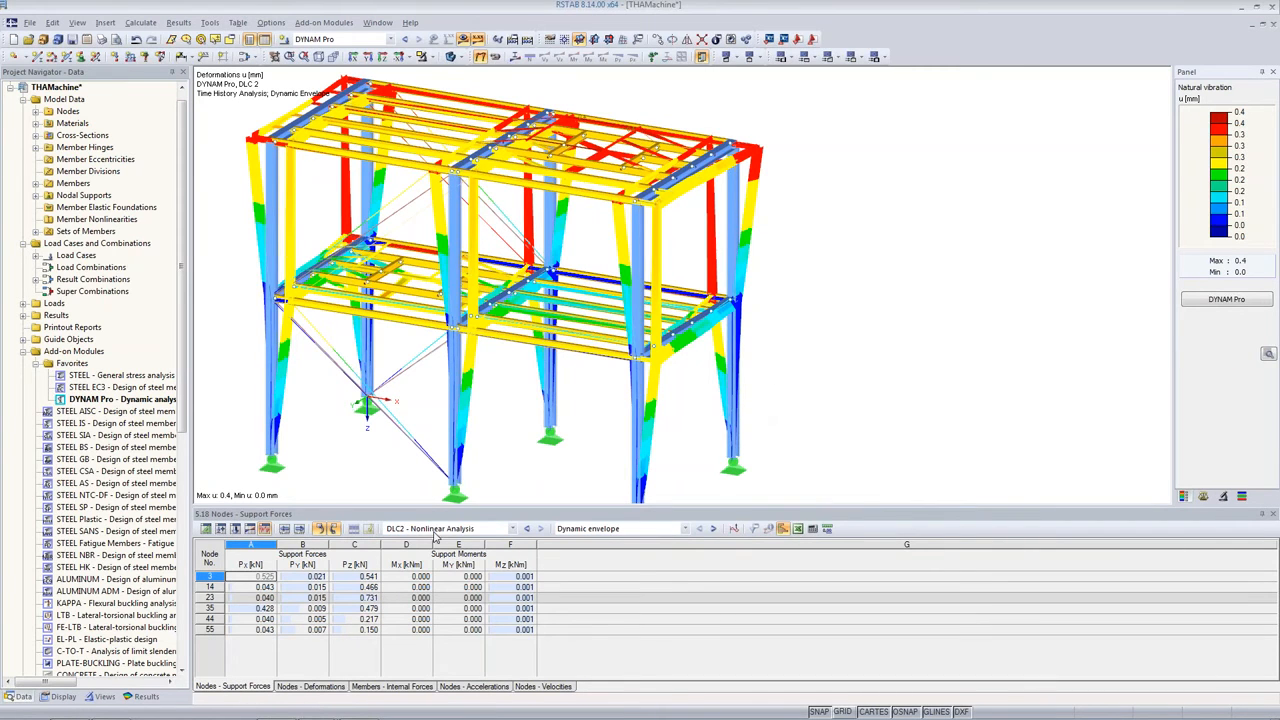
Display the DLC2 nonlinear results and plot the Displacement X time course of node 47 in the Time Course Monitor
click(433, 531)
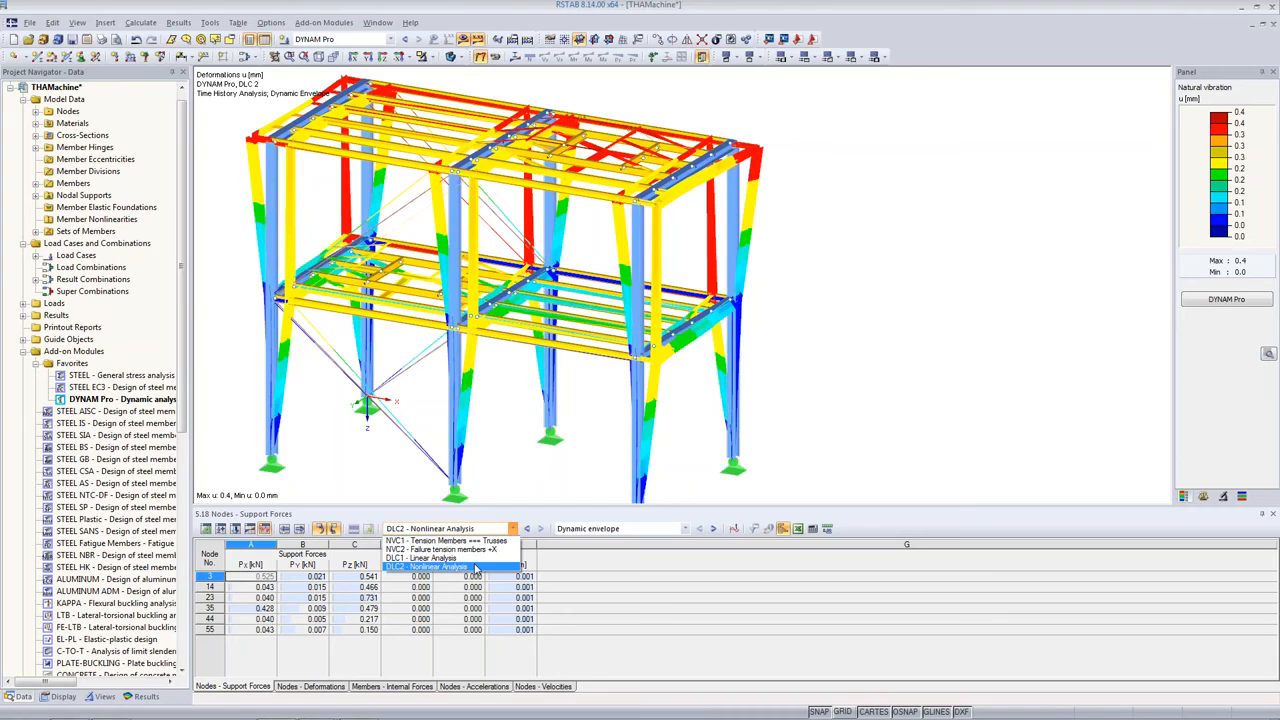
click(476, 569)
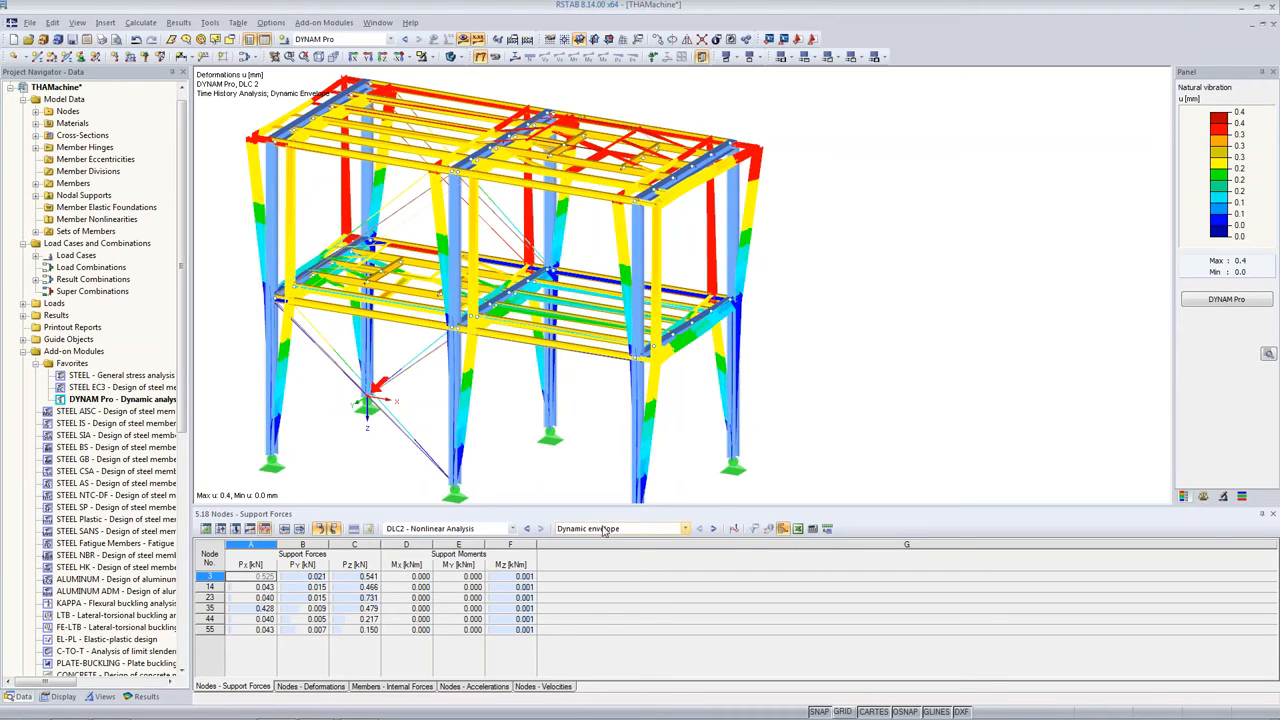
click(733, 528)
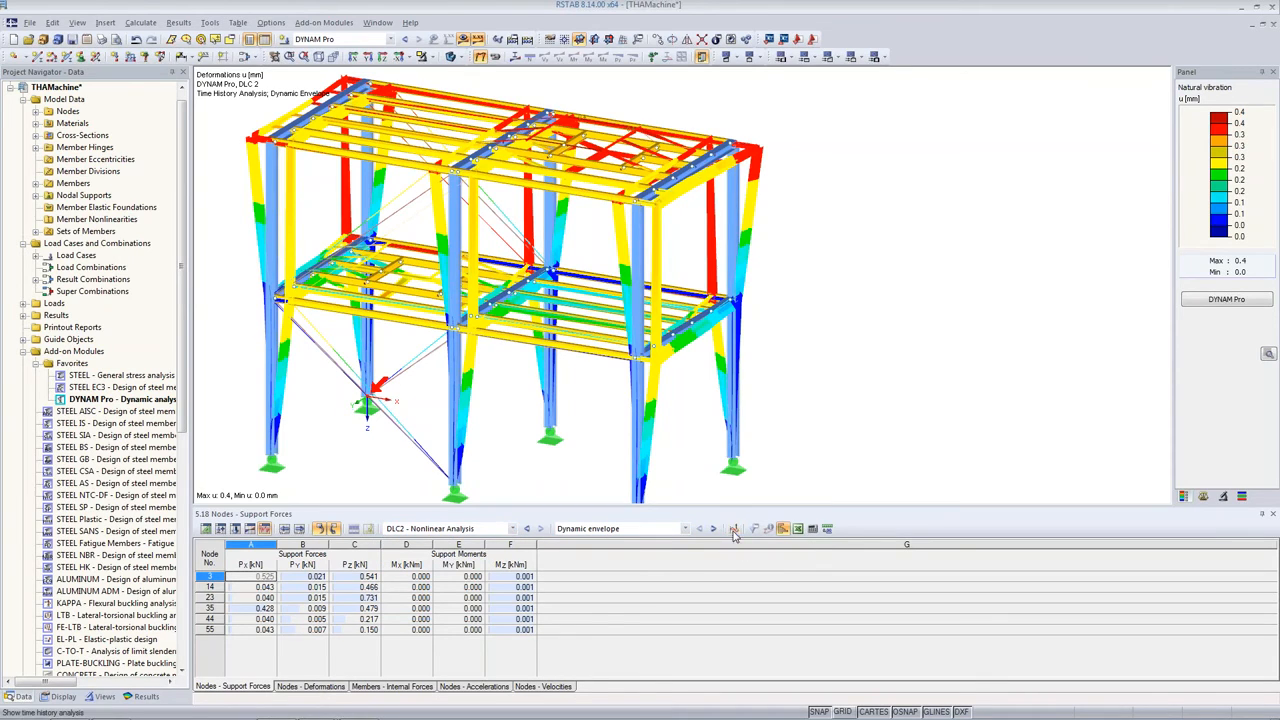
drag(478, 30, 1191, 396)
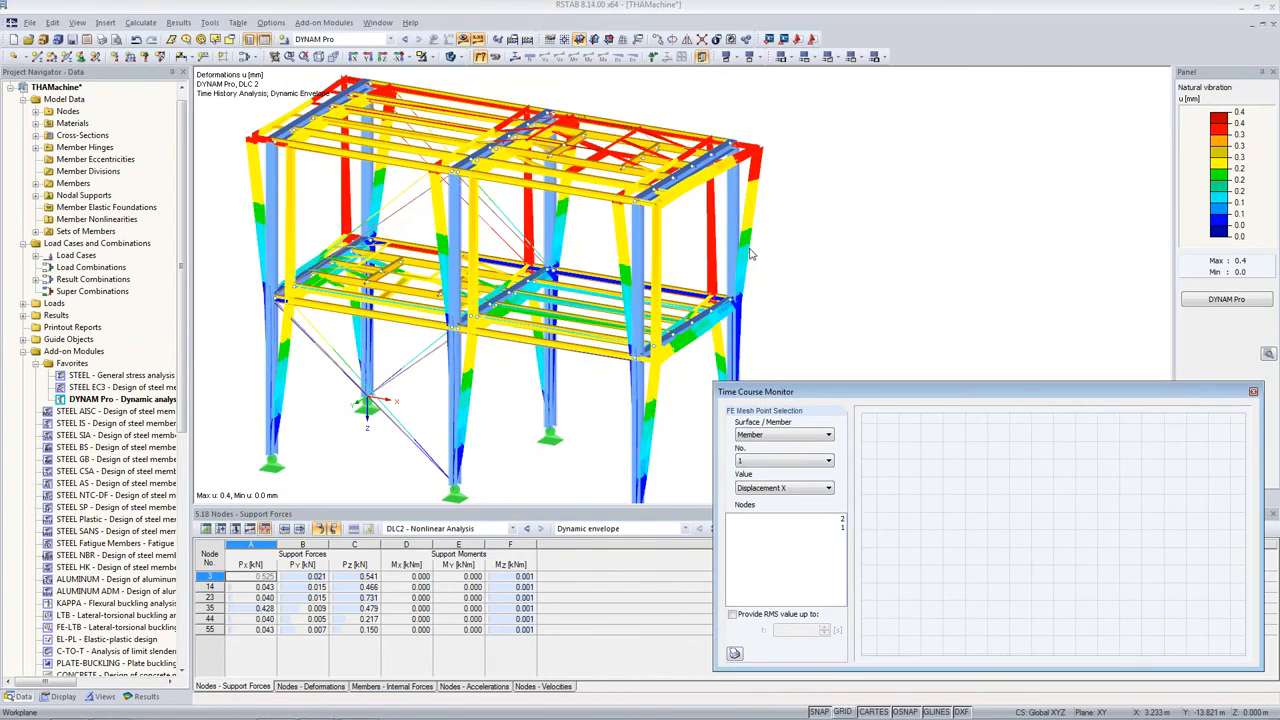
click(698, 173)
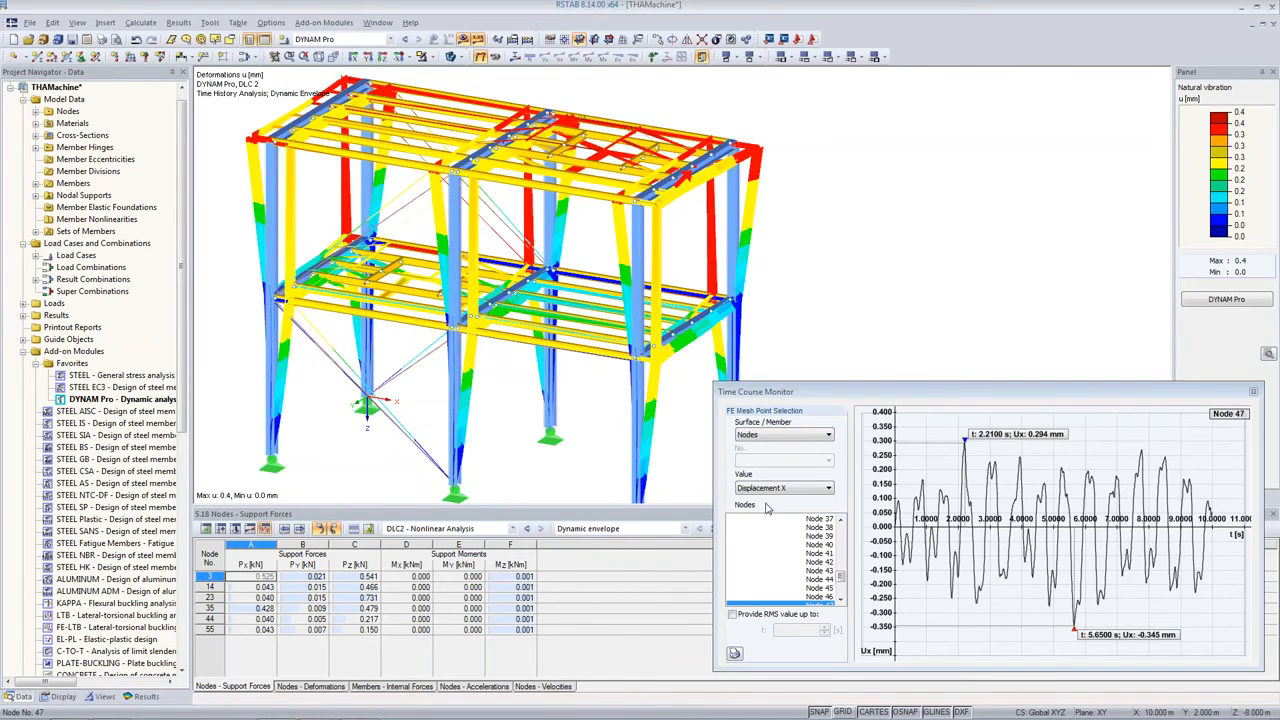
mouse_move(908, 541)
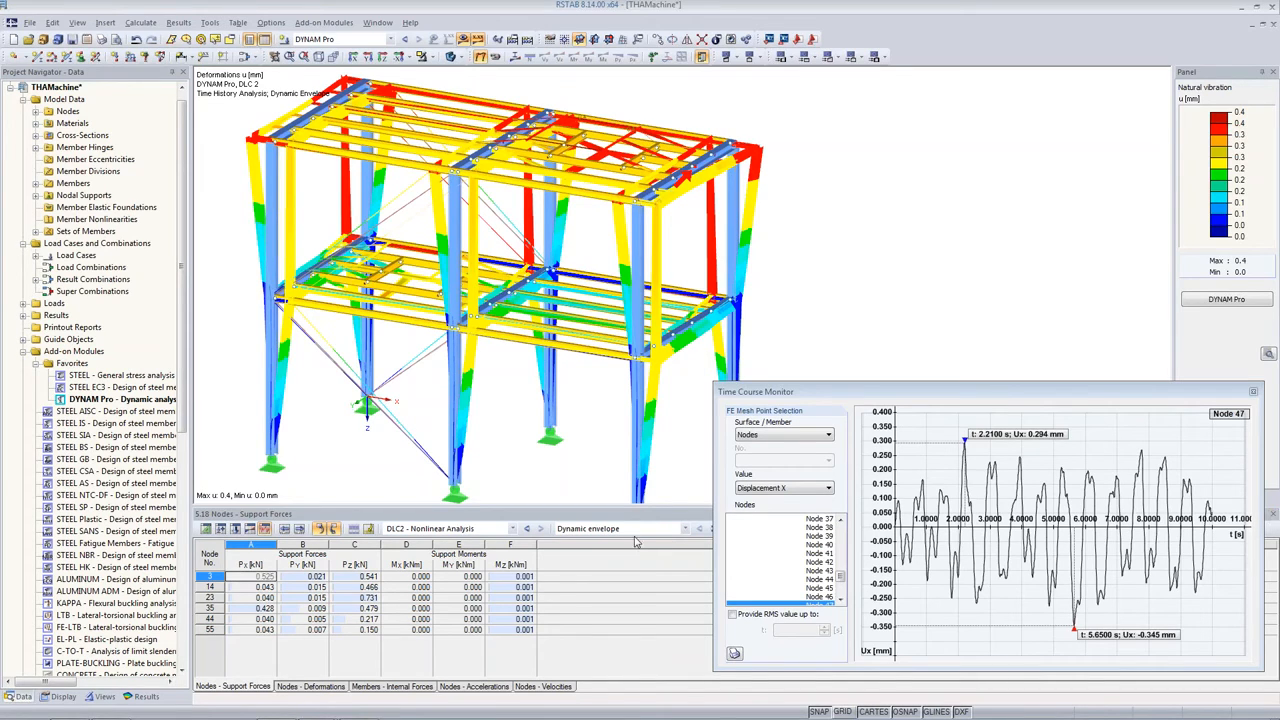
Plot the time course of Normal Force N for tension member 23
click(420, 370)
click(779, 488)
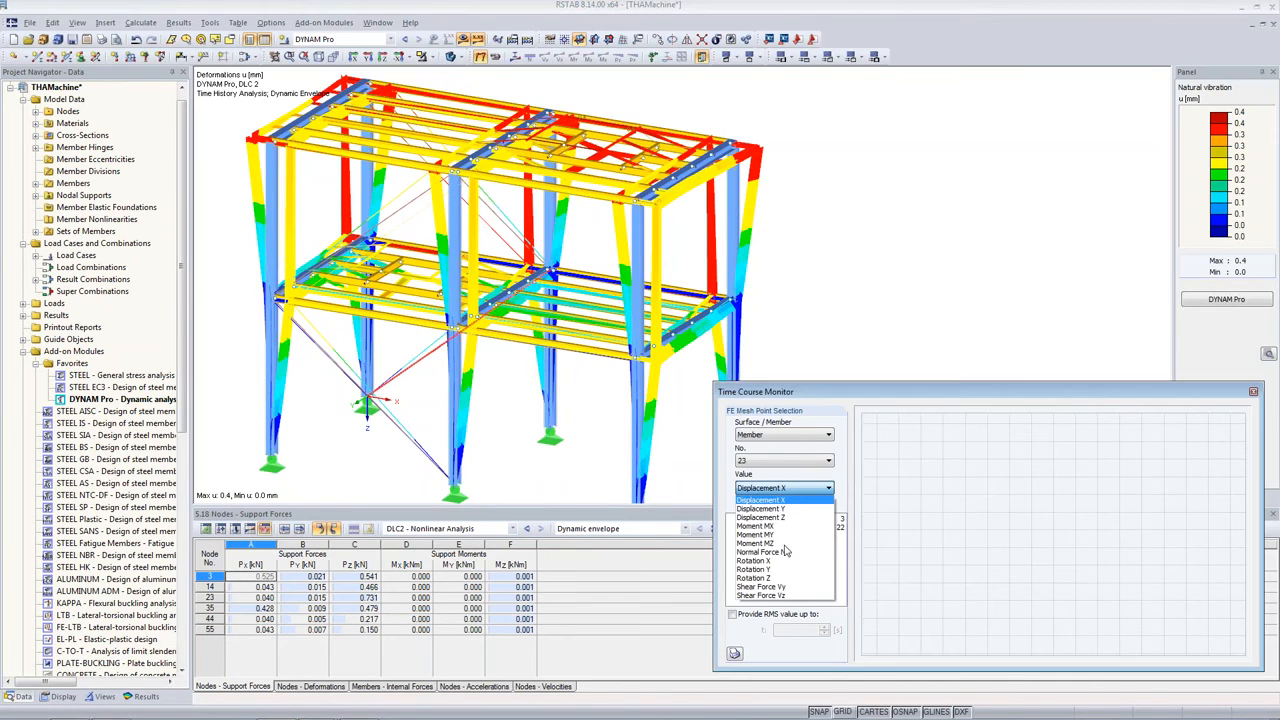
click(788, 554)
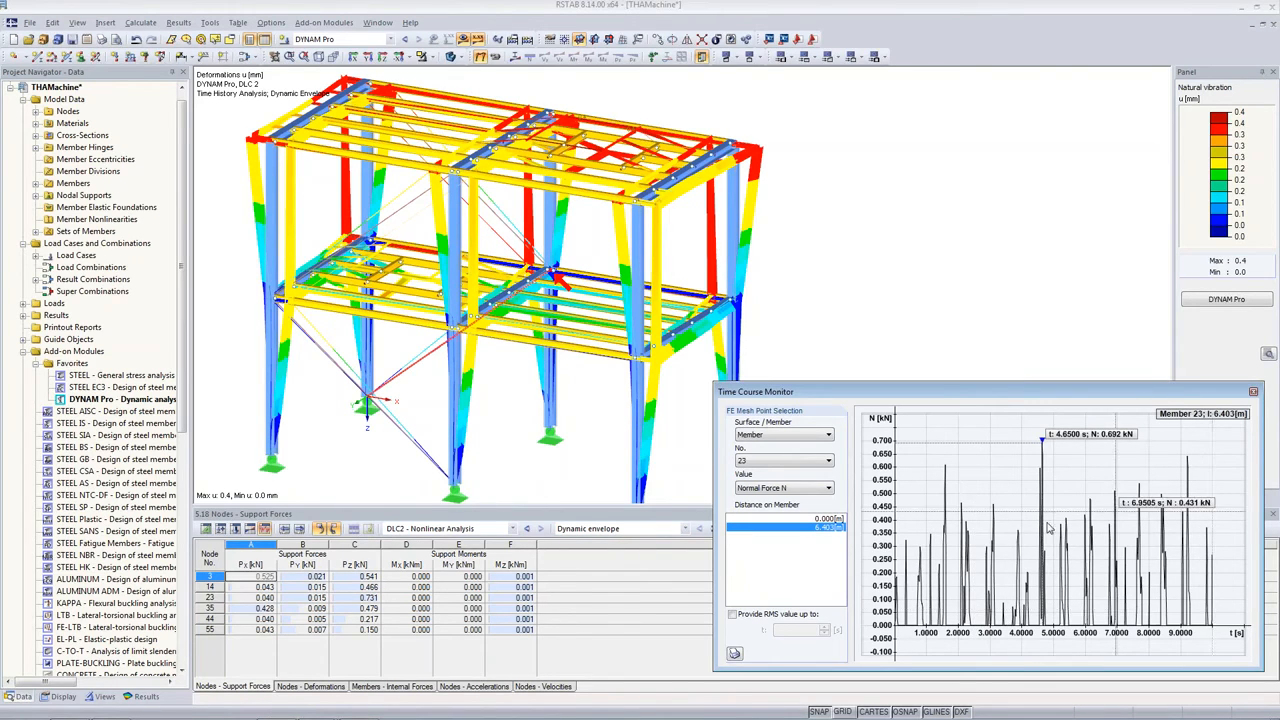
Return to node 47 in the Time Course Monitor and plot its Acceleration X
click(698, 165)
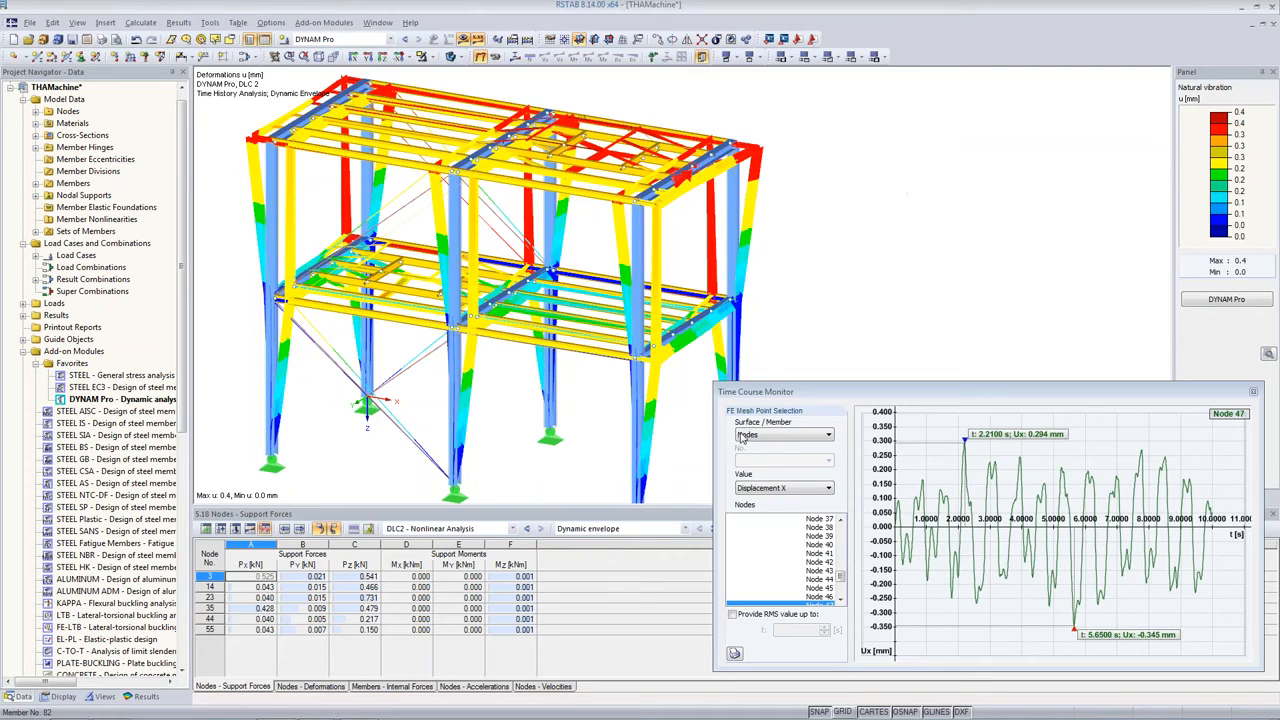
scroll(792, 590, down, 1)
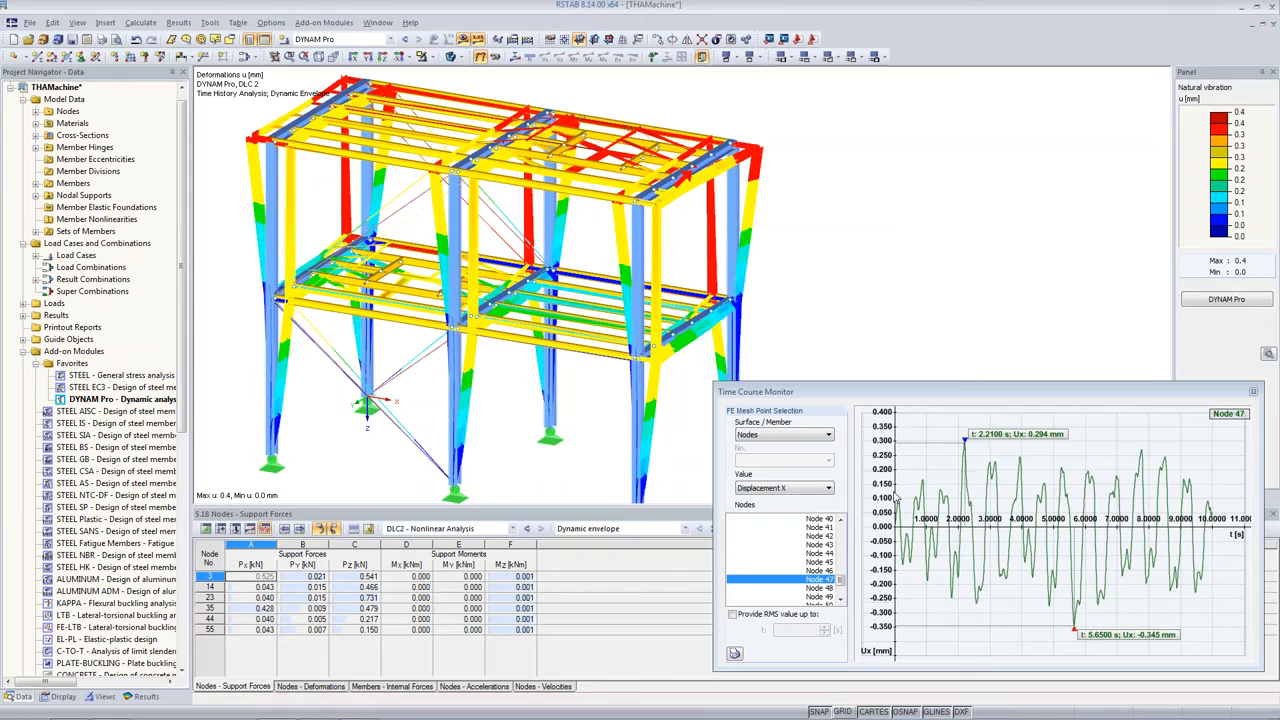
click(763, 489)
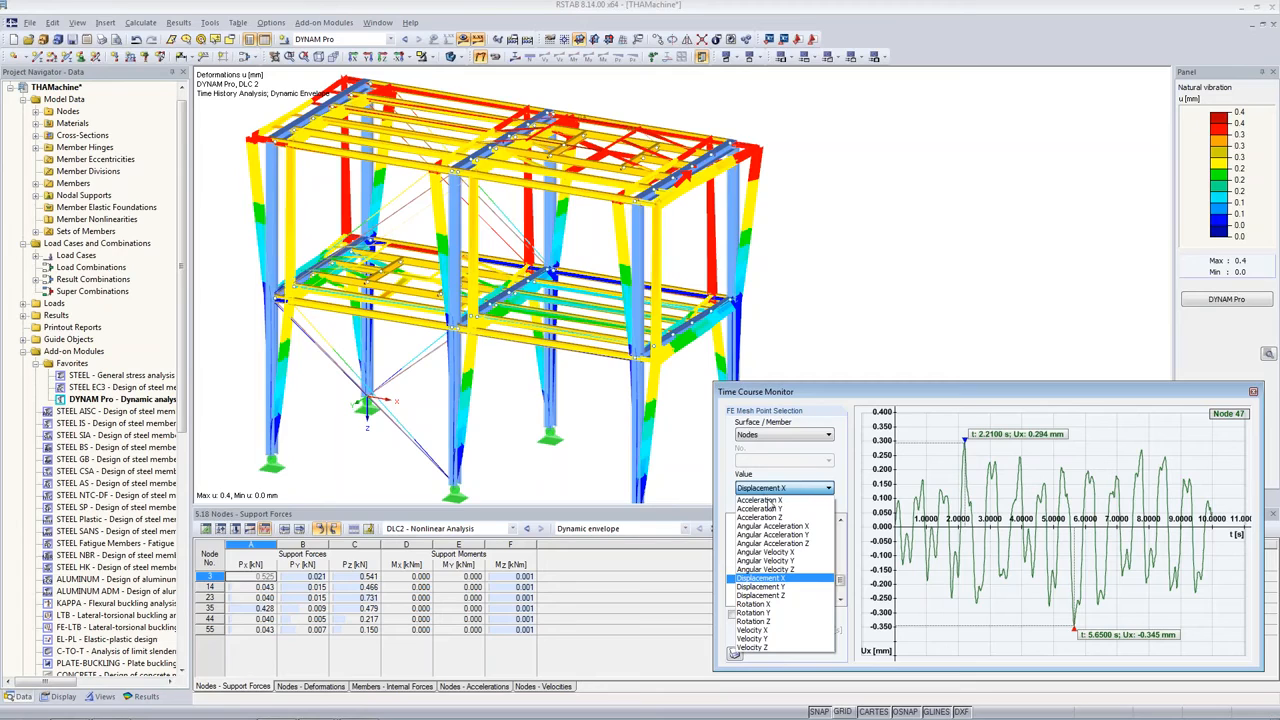
click(768, 500)
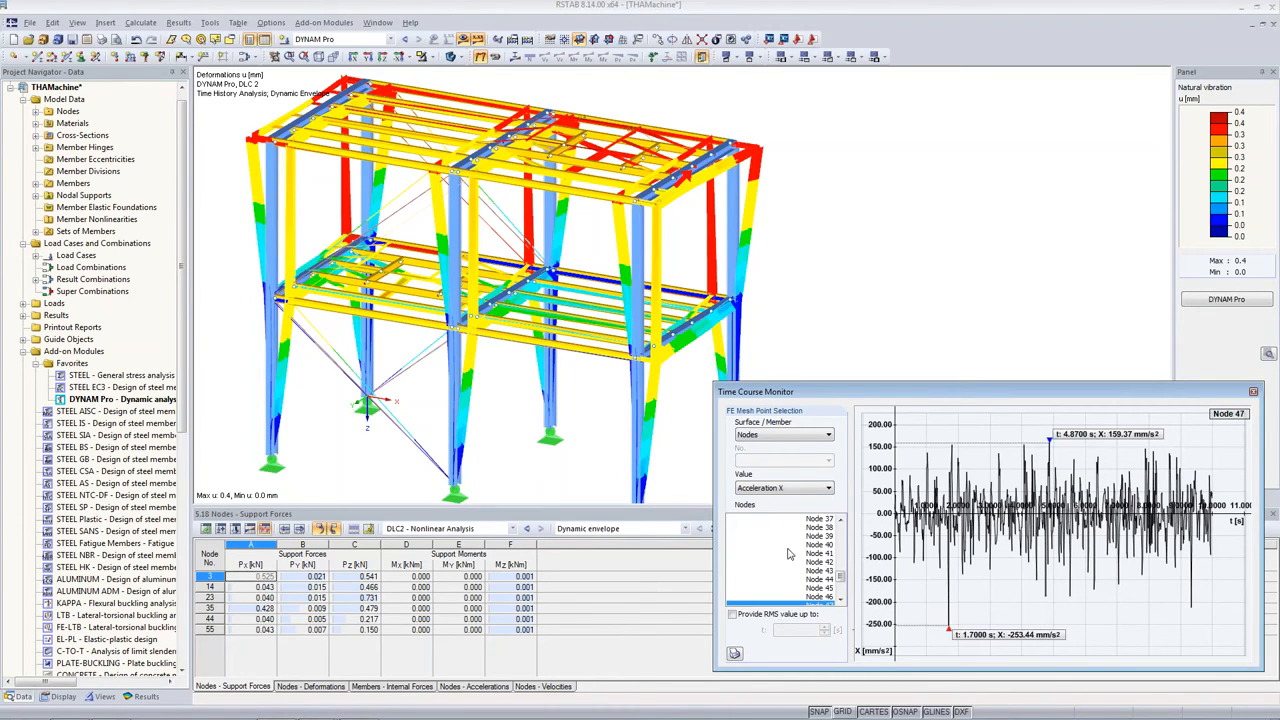
Provide the RMS value up to 10 s for node 47, and compare its Velocity X time course
click(840, 600)
click(840, 600)
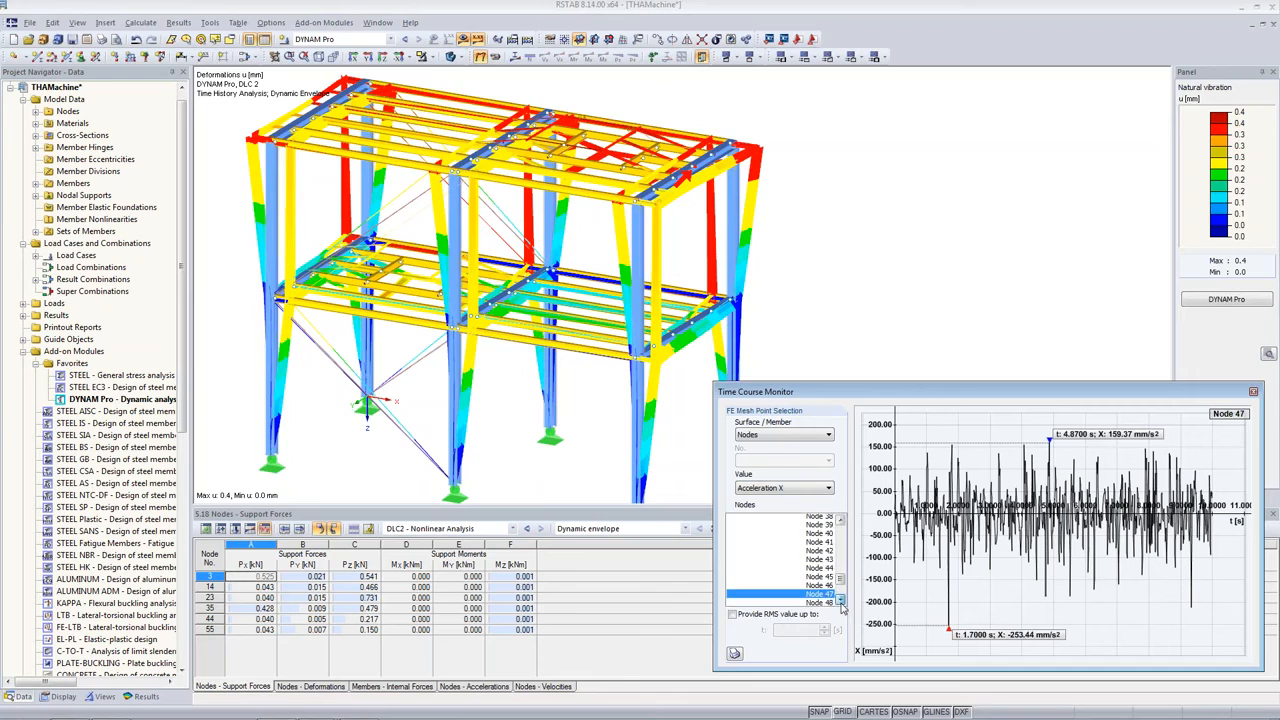
click(840, 600)
click(732, 616)
text(10)
key(Return)
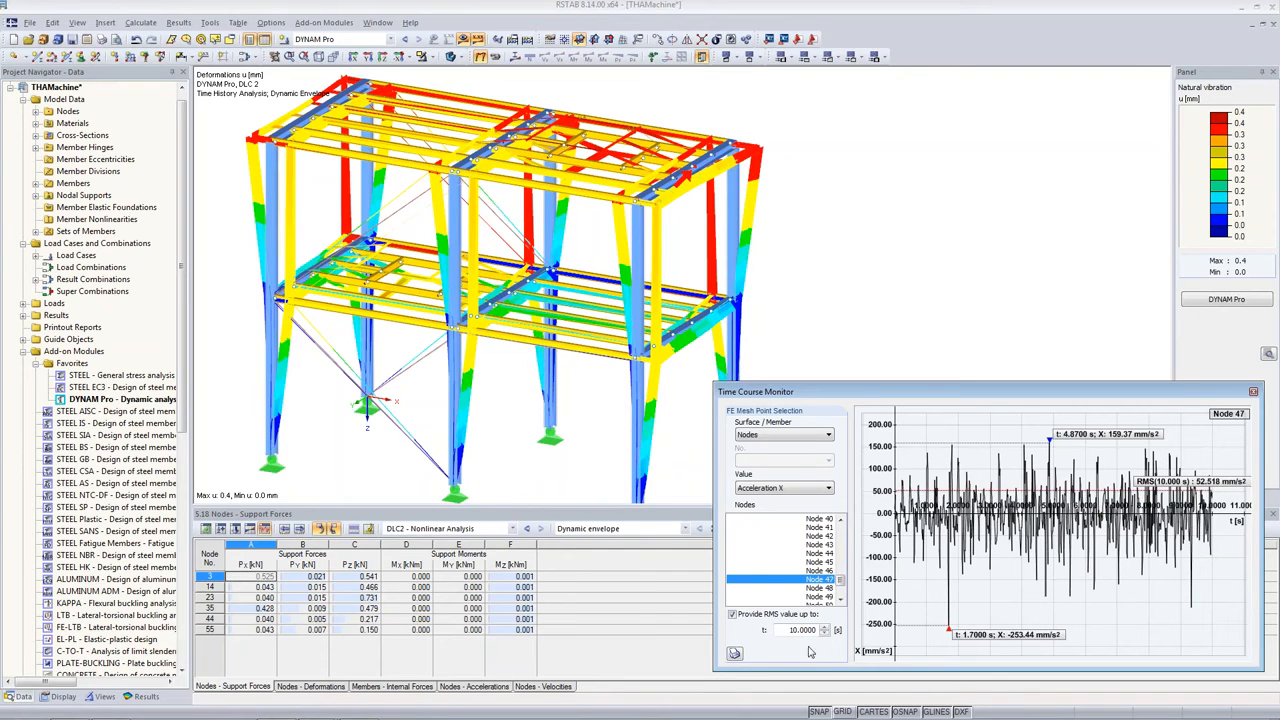
click(787, 489)
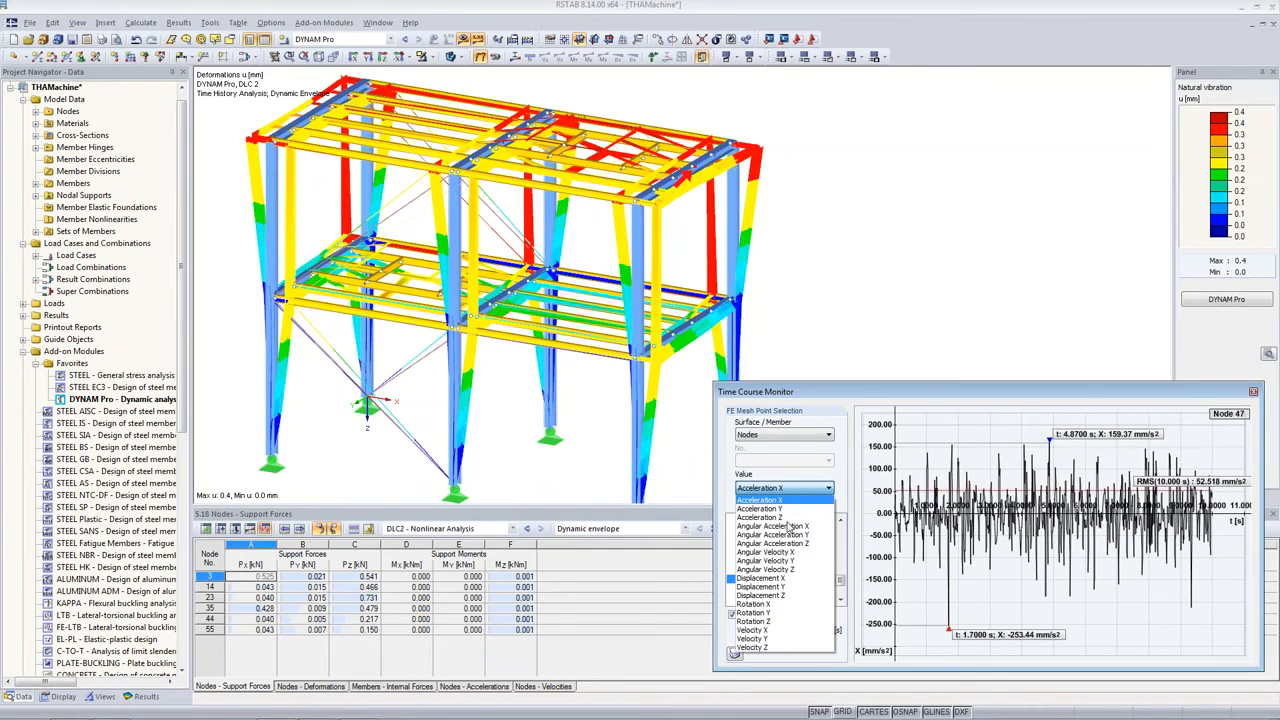
click(789, 630)
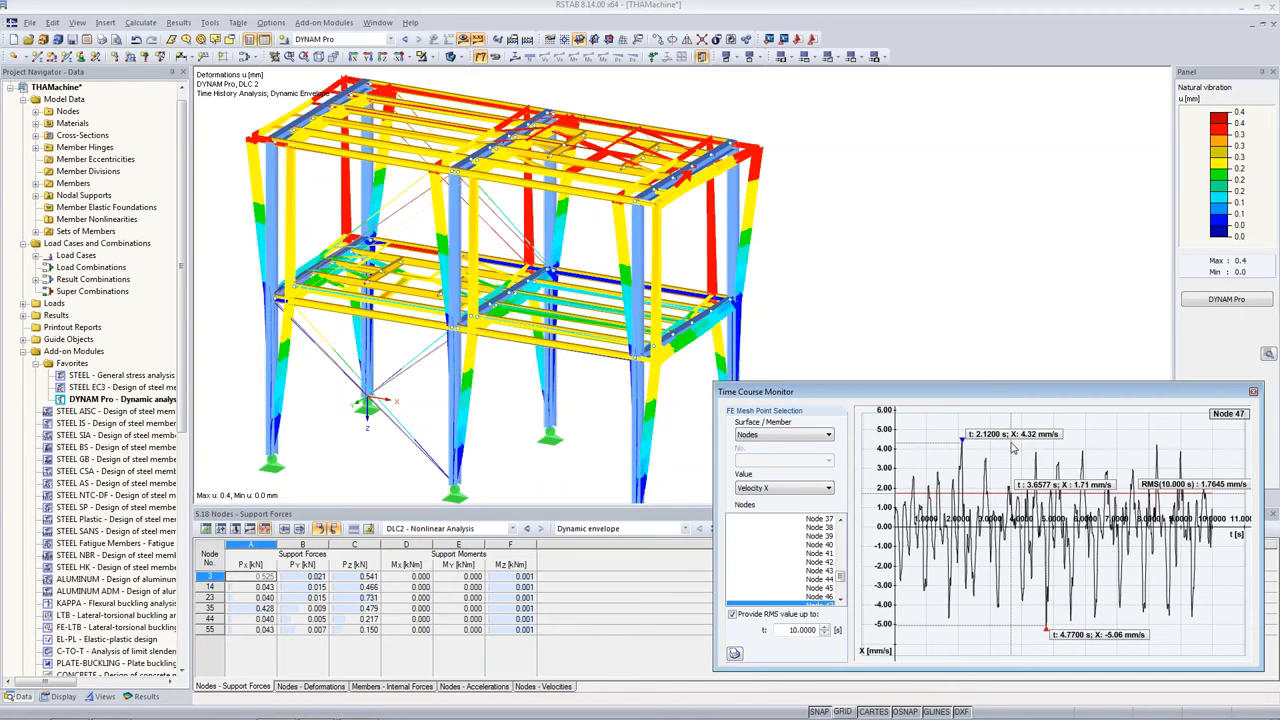
key(alt+Tab)
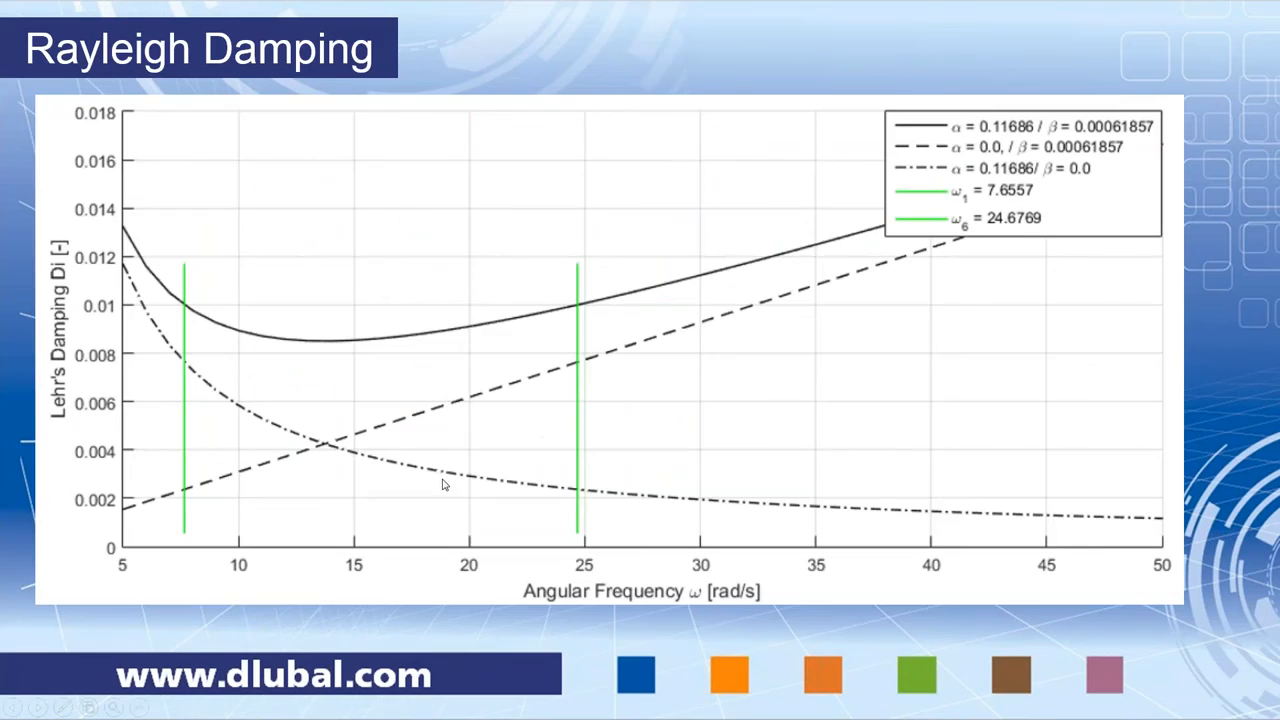
click(441, 480)
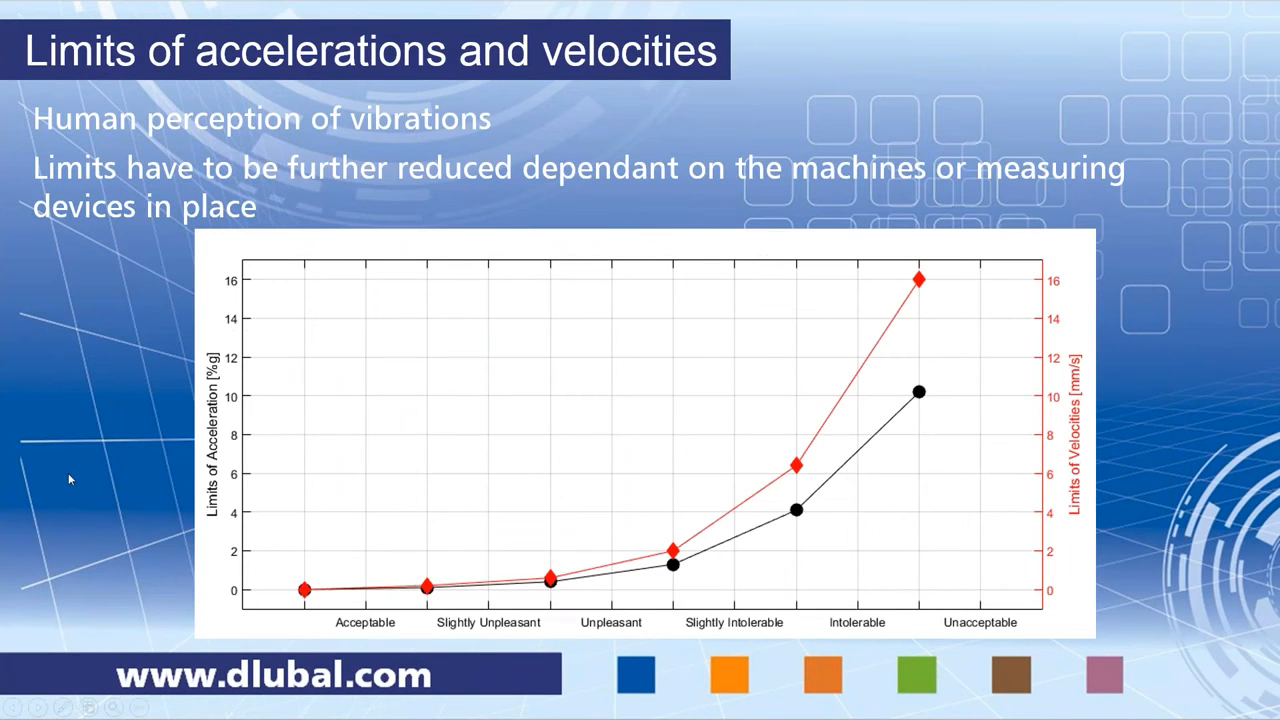
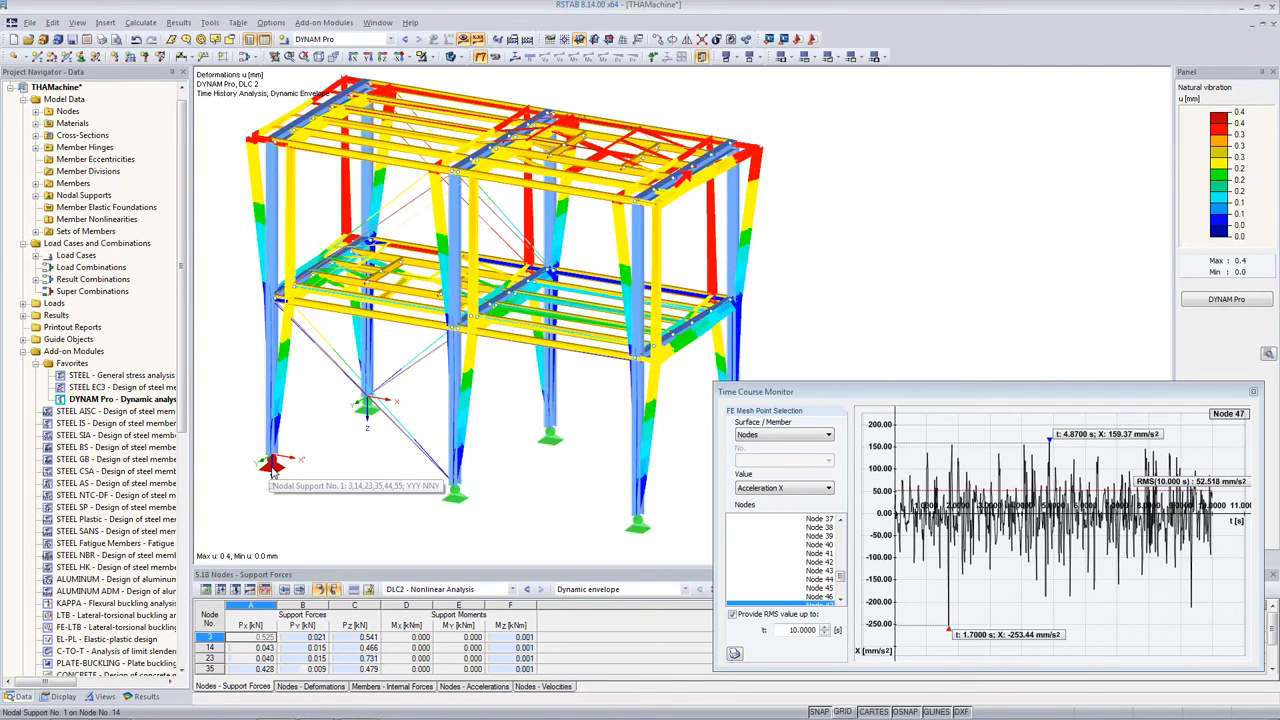
Assign a new support type to node 14 with uX' and uY' released and the Z nonlinearity set to Failure all if negative PZ'
double_click(272, 466)
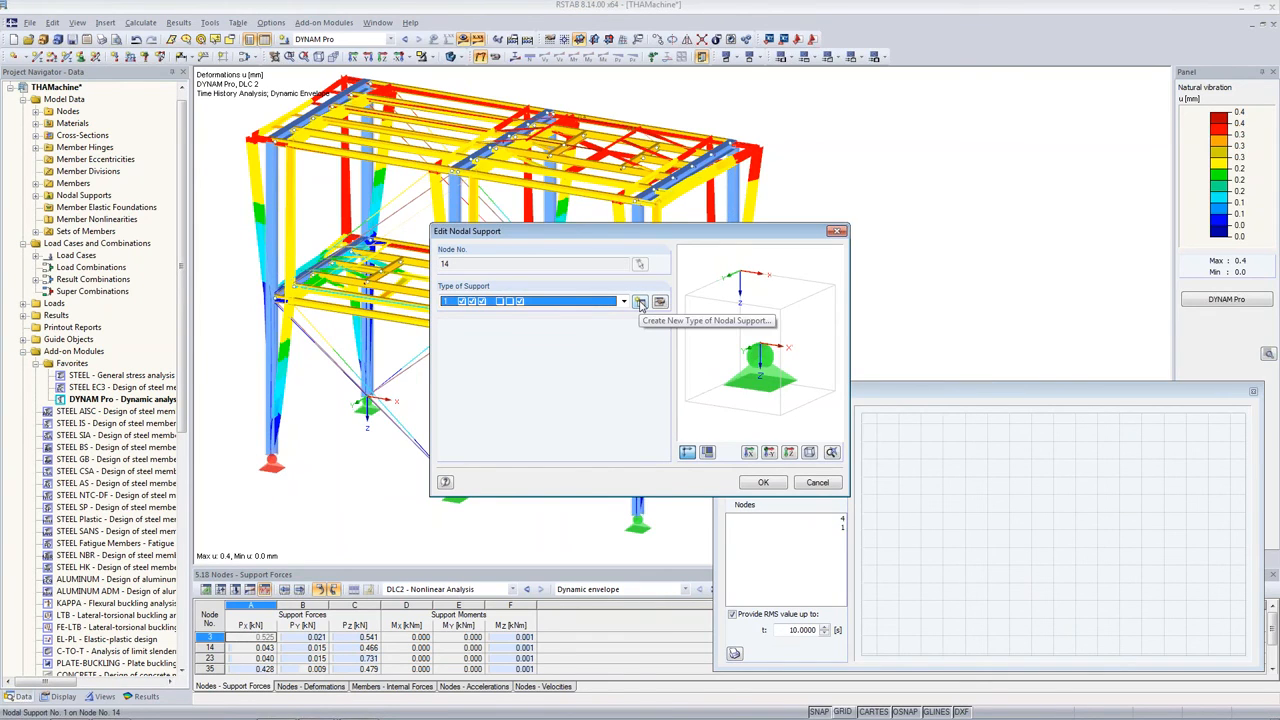
click(640, 303)
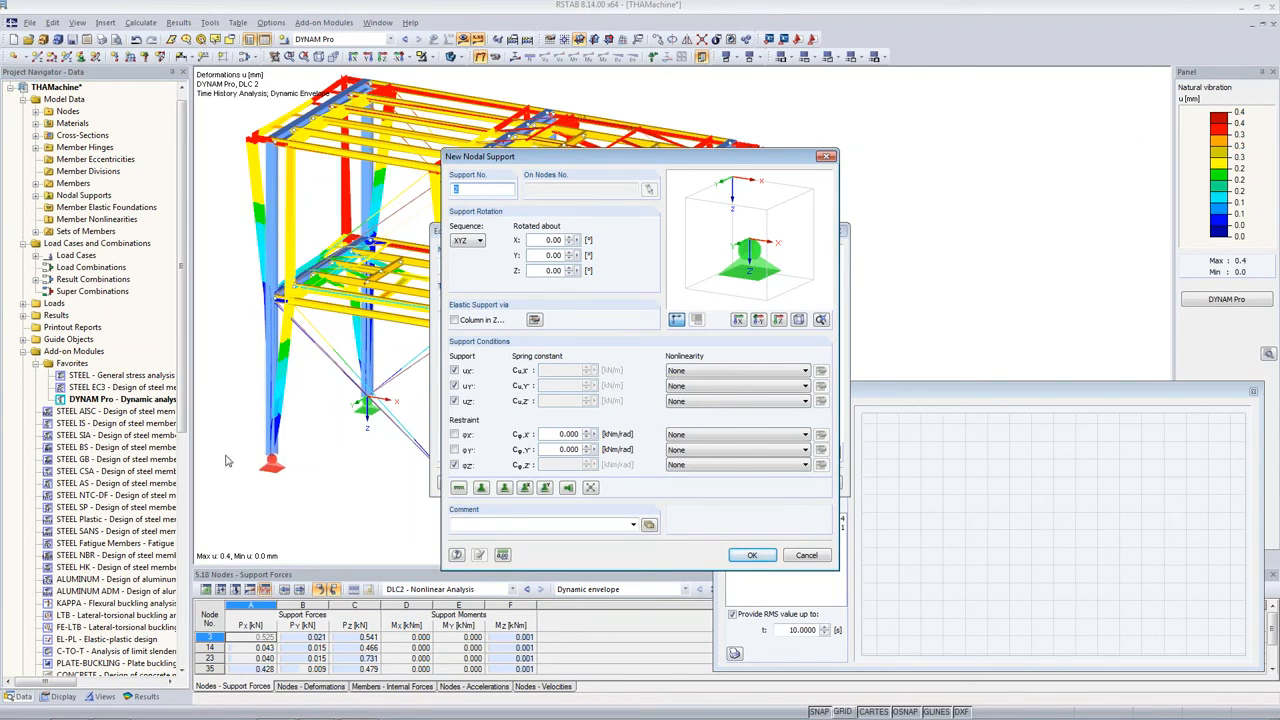
click(454, 371)
click(455, 386)
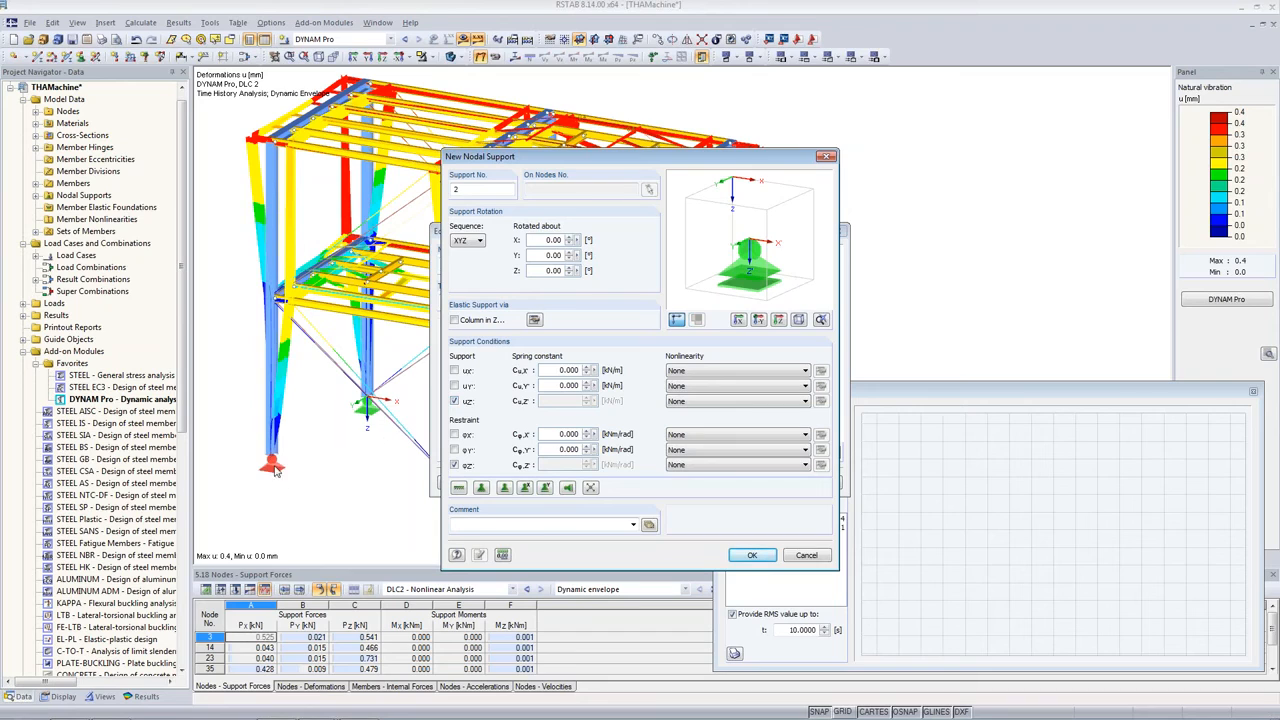
click(709, 402)
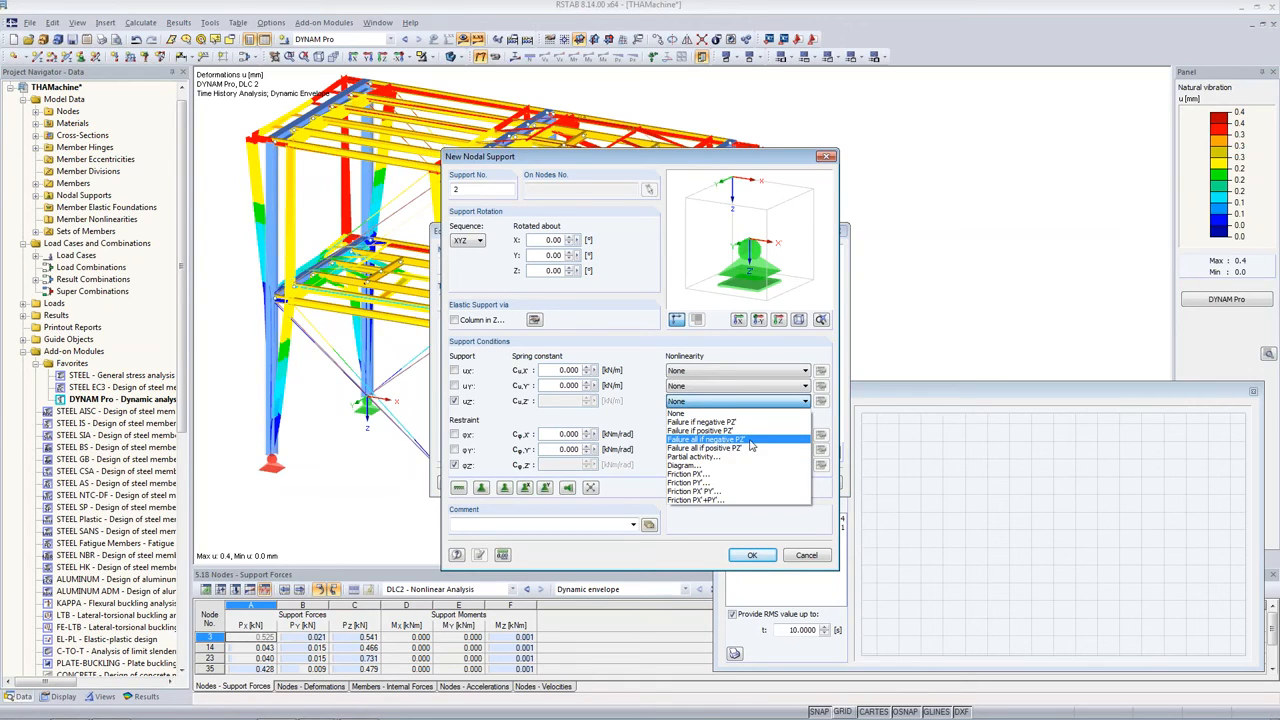
click(751, 441)
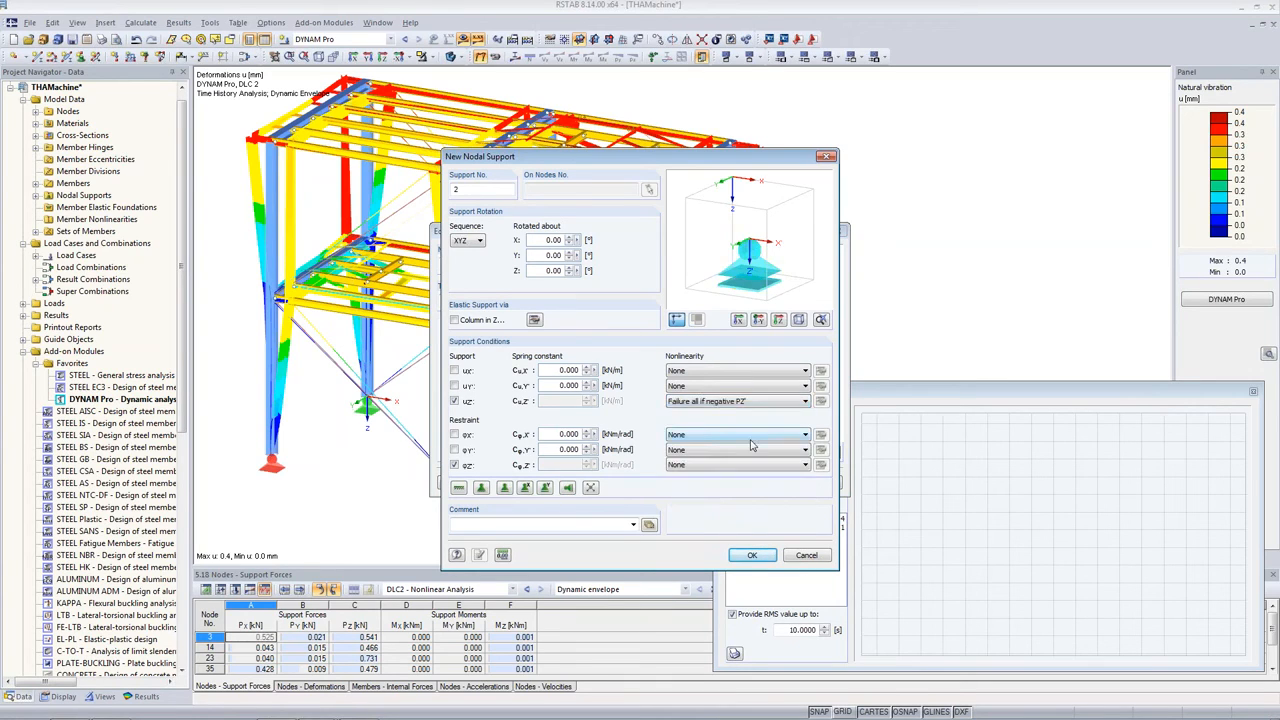
click(753, 556)
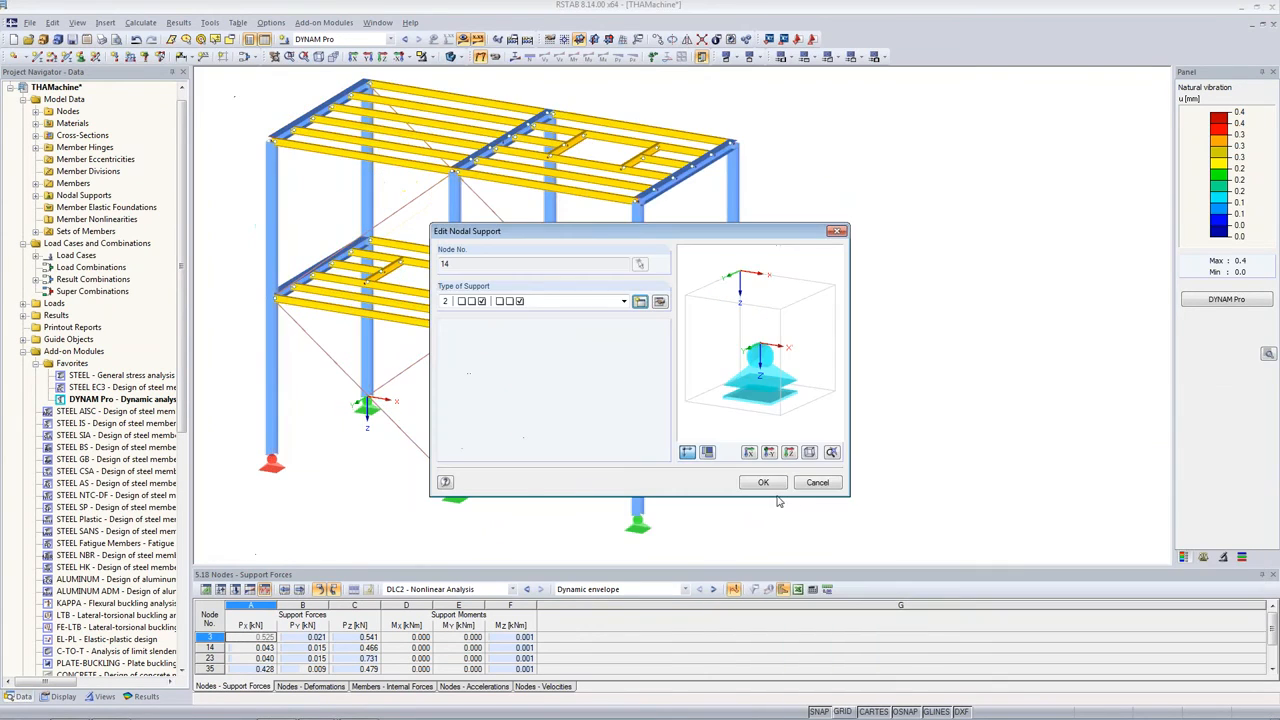
click(766, 484)
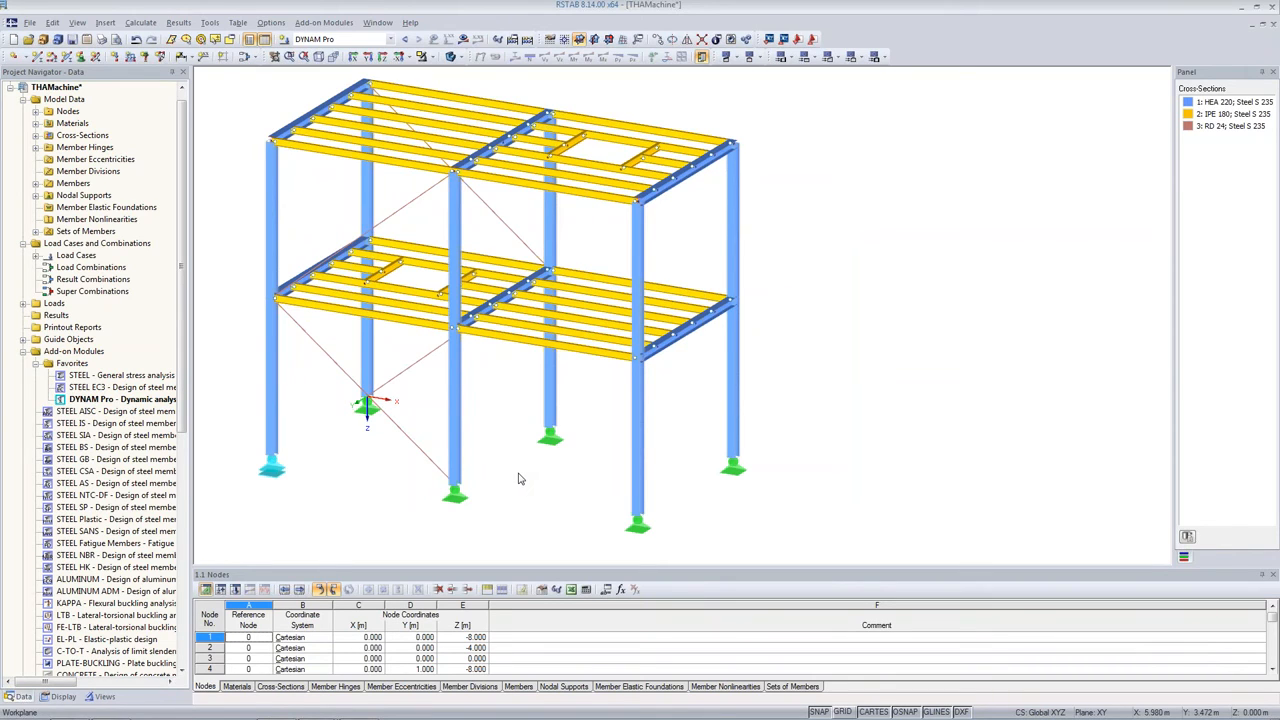
Reopen the DYNAM Pro input data, deactivate natural vibrations, accept deleting all natural vibration cases, and open the dynamic load cases
double_click(115, 400)
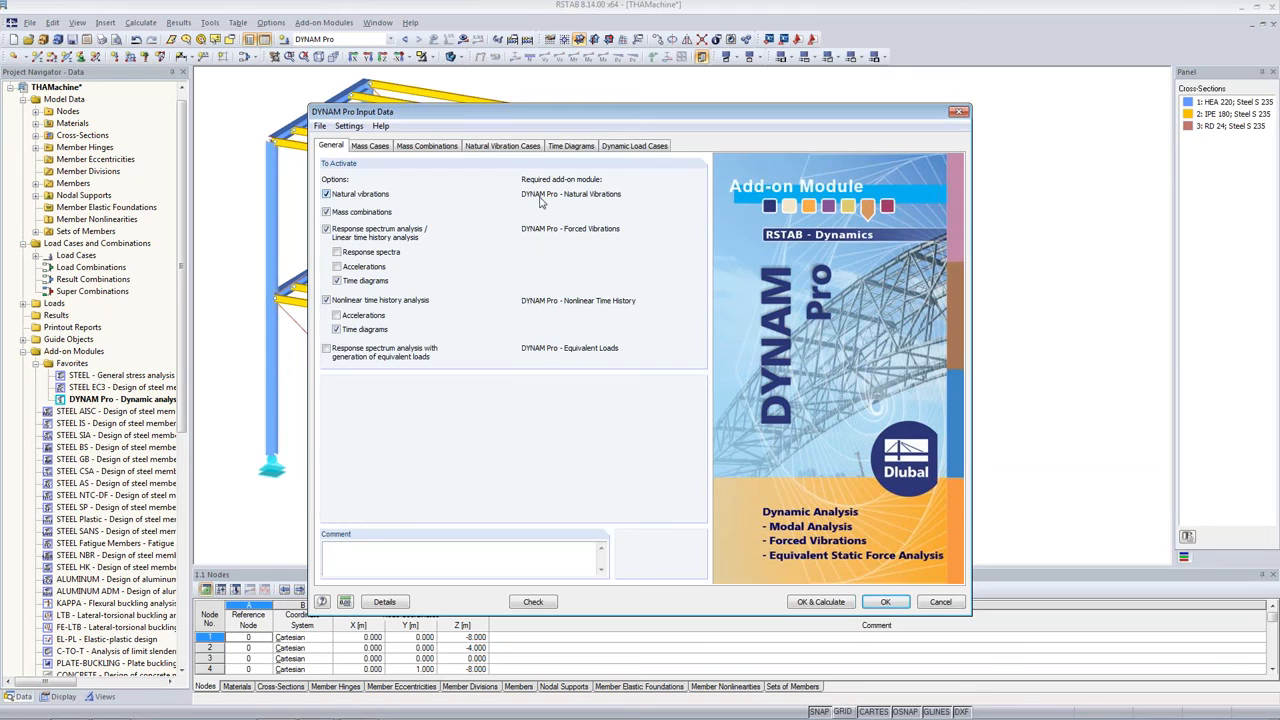
click(326, 194)
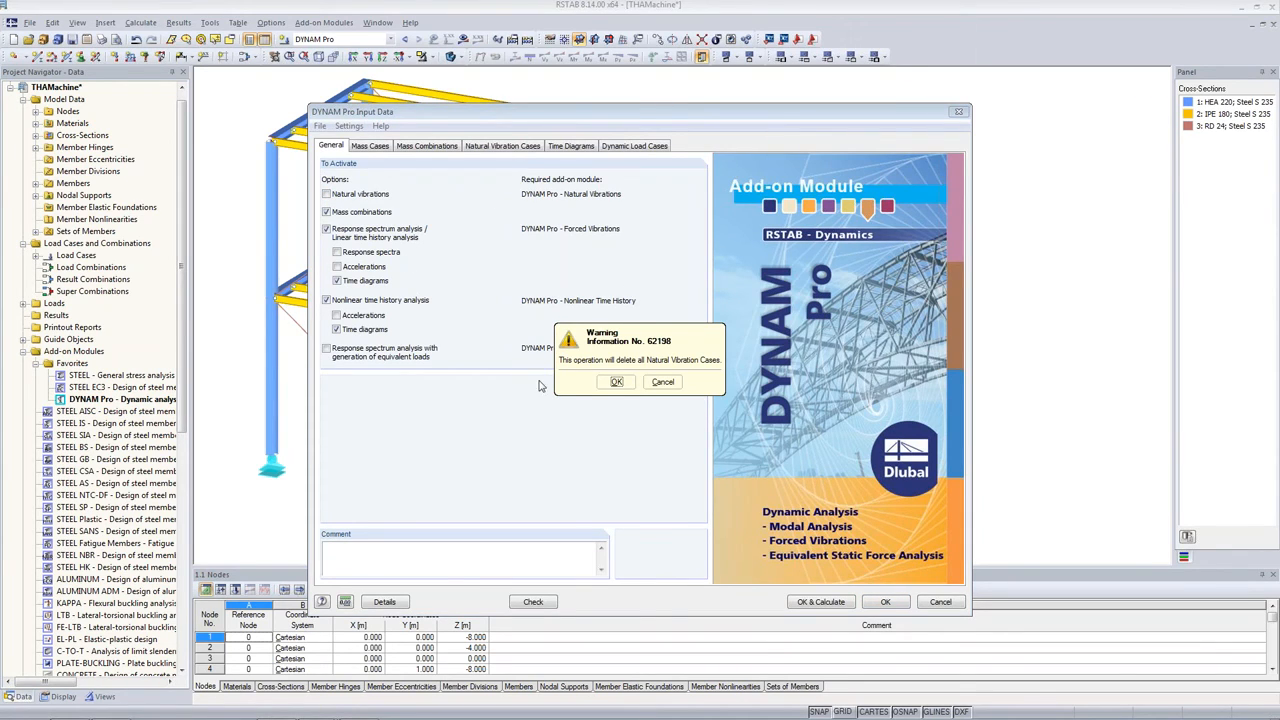
click(617, 382)
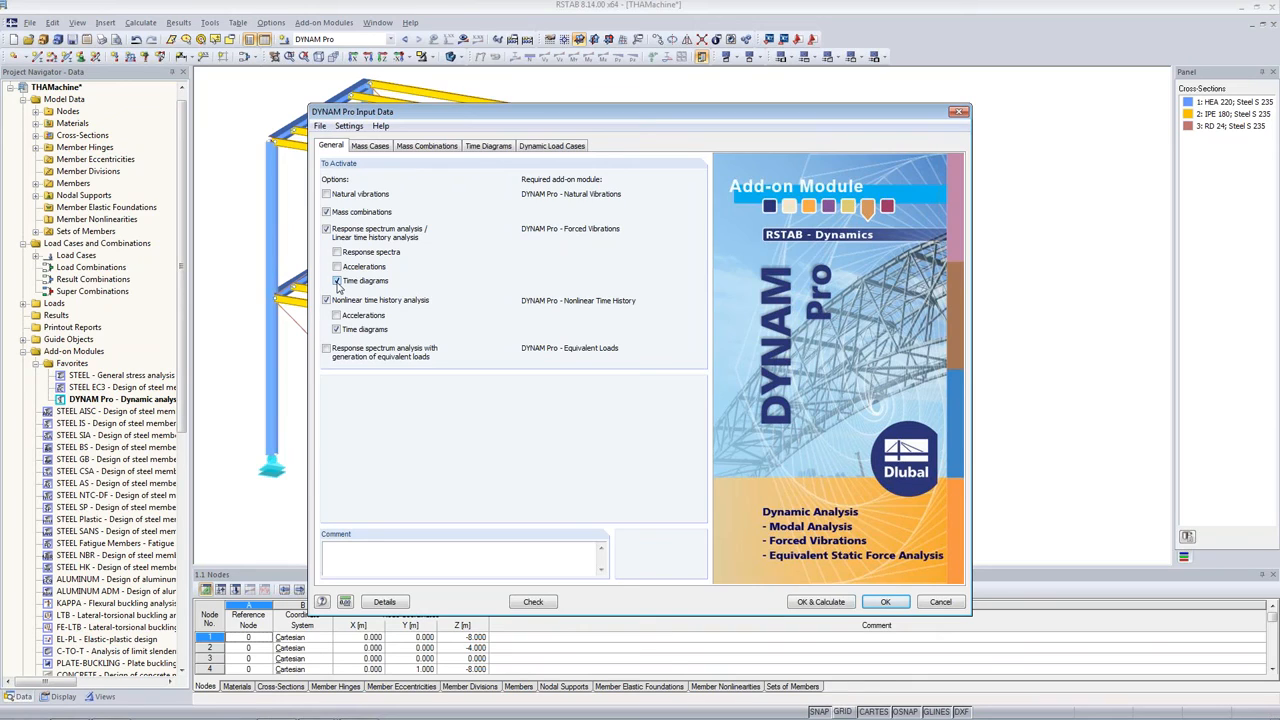
click(577, 147)
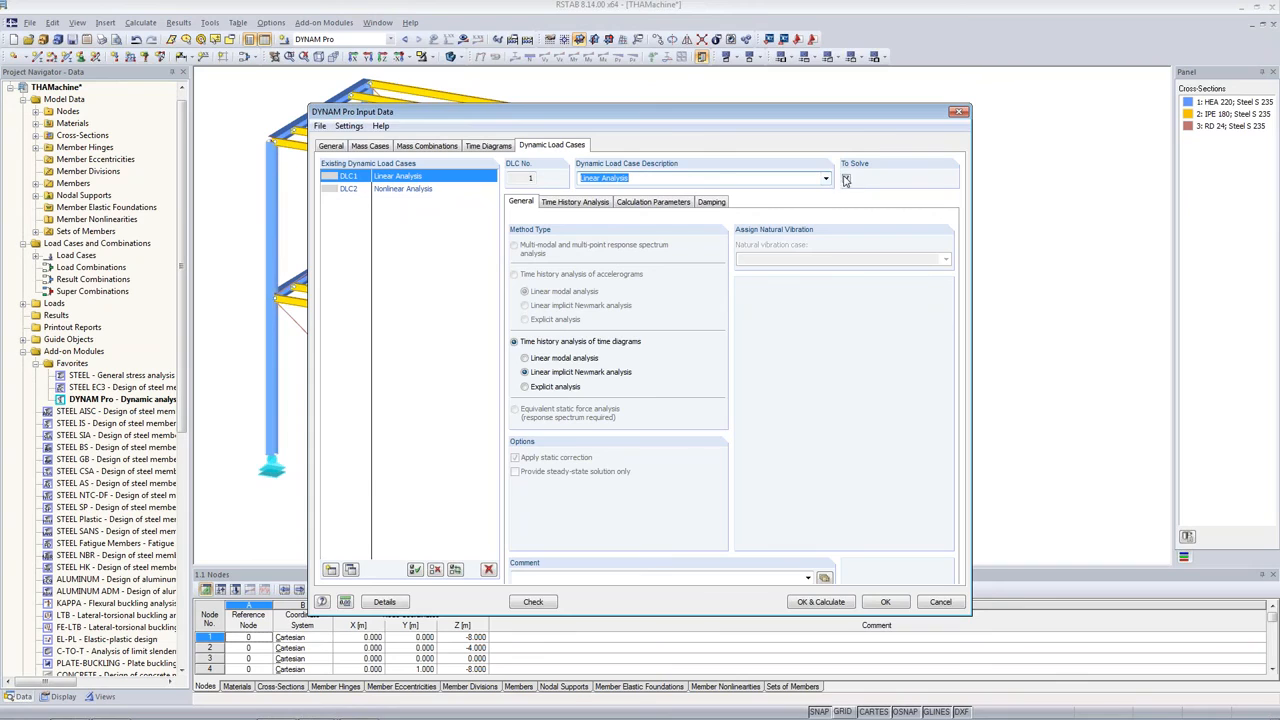
Set the Linear Analysis dynamic load case to not be solved, and set the Nonlinear Analysis case's maximum time to 2 s
right_click(432, 179)
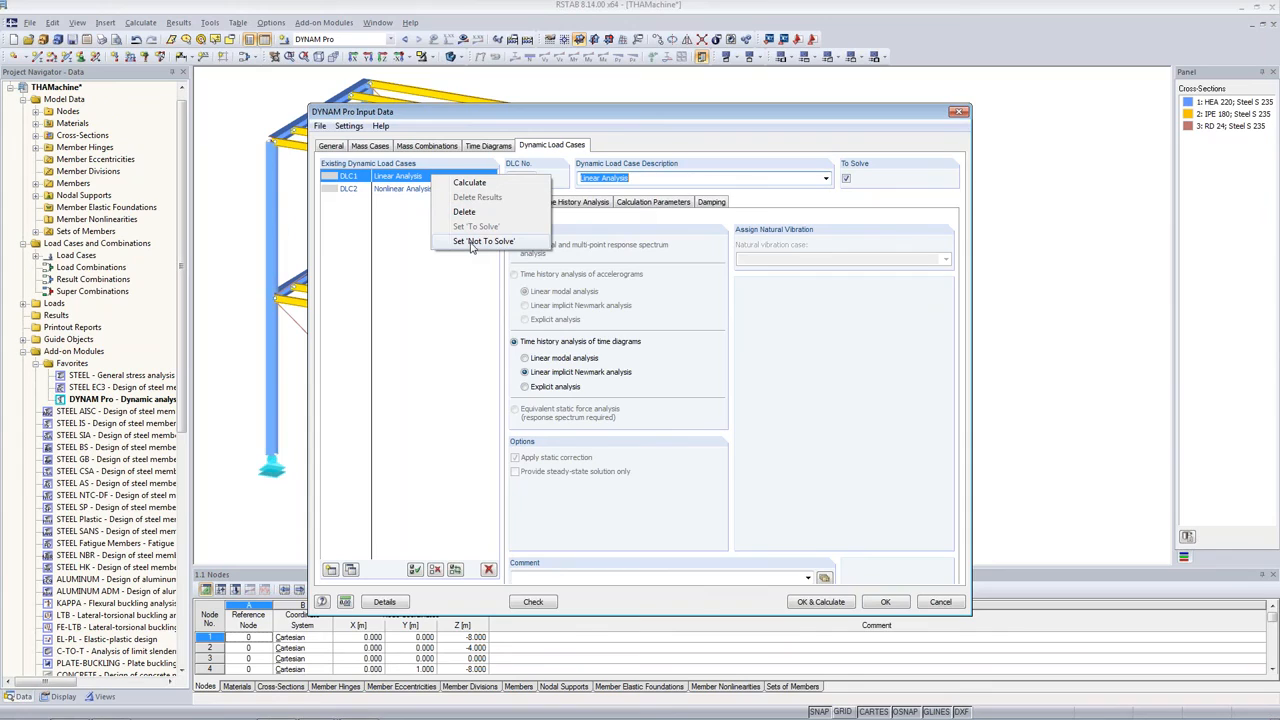
click(472, 242)
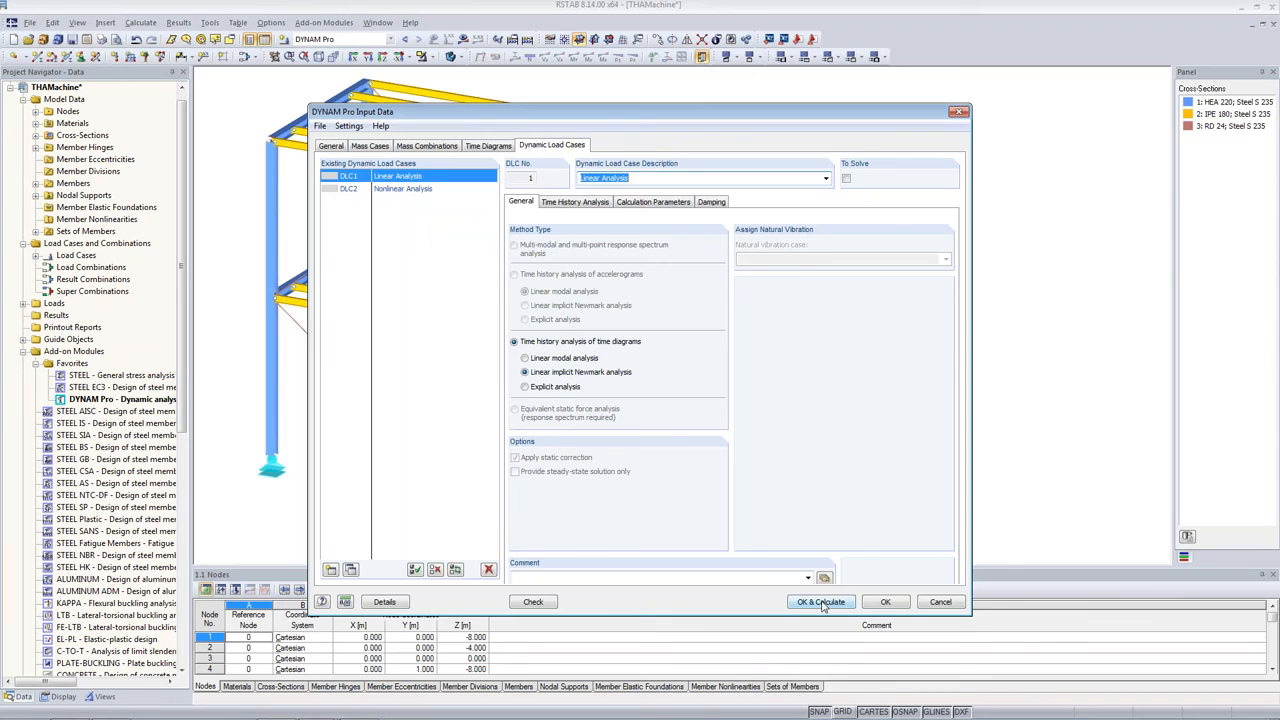
click(413, 194)
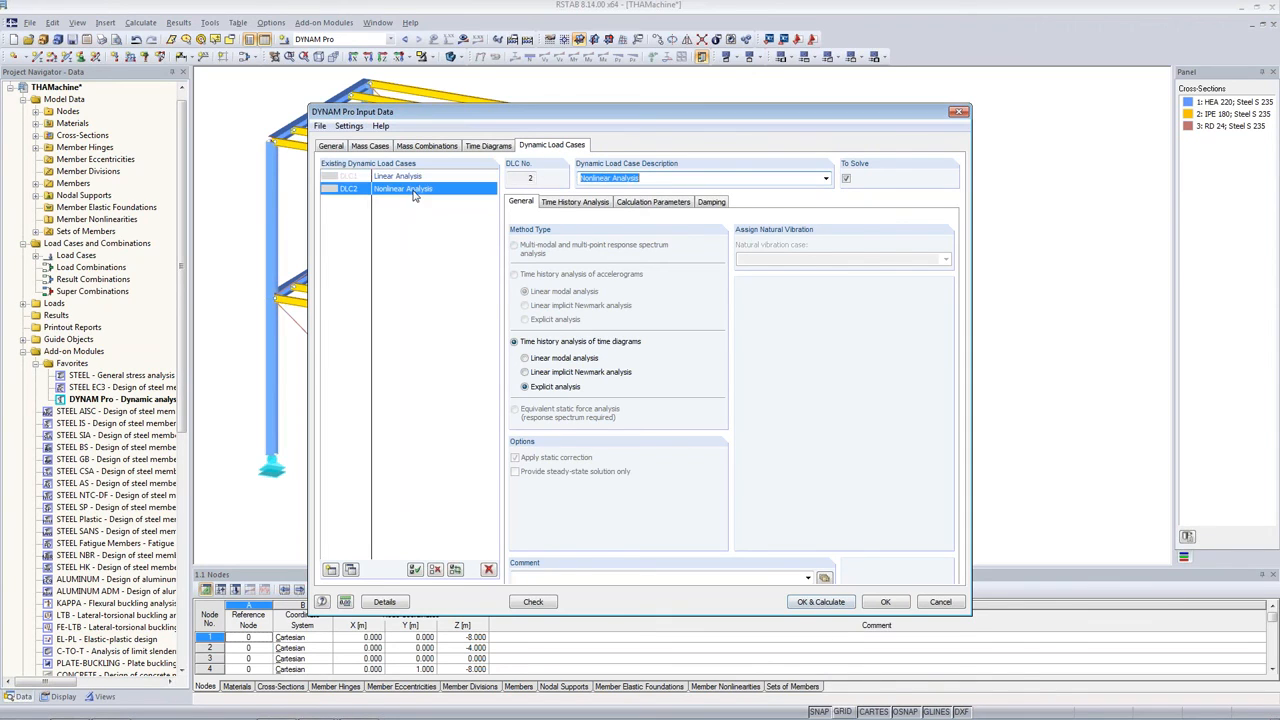
click(570, 202)
text(20)
key(Tab)
click(680, 422)
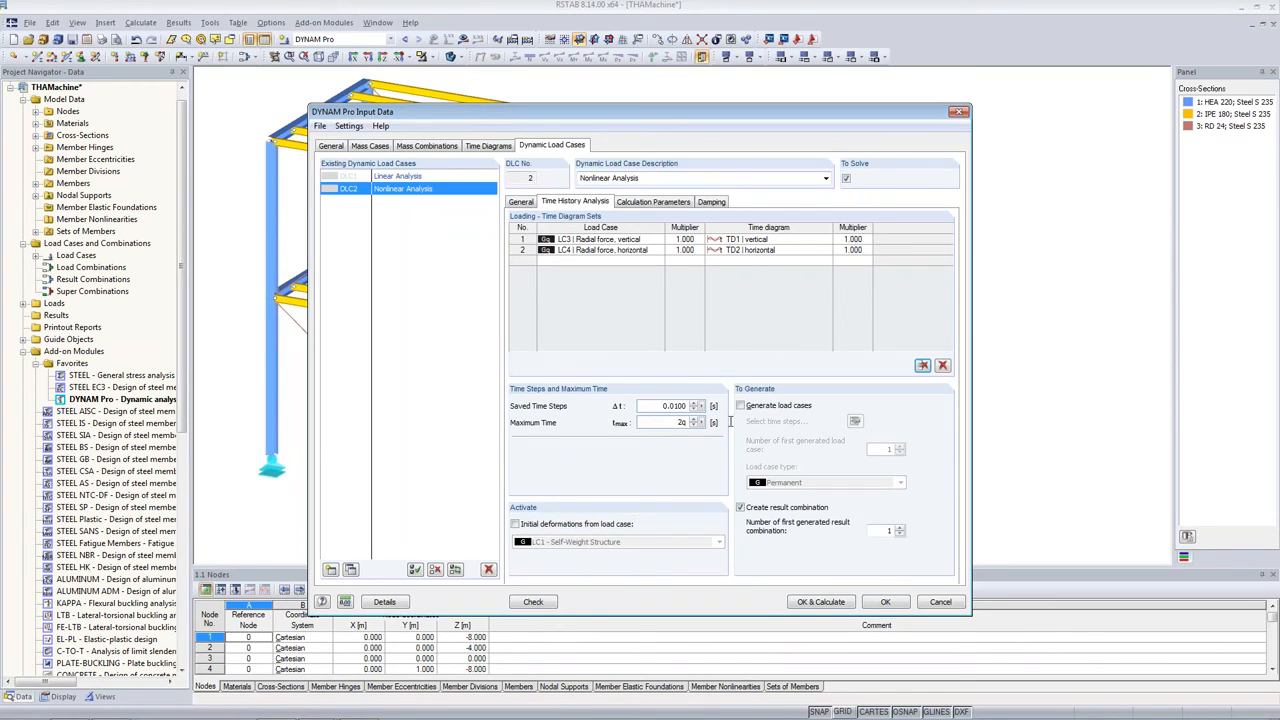
key(Tab)
Review the Nonlinear Analysis case's calculation parameters and damping, and run the calculation
click(661, 204)
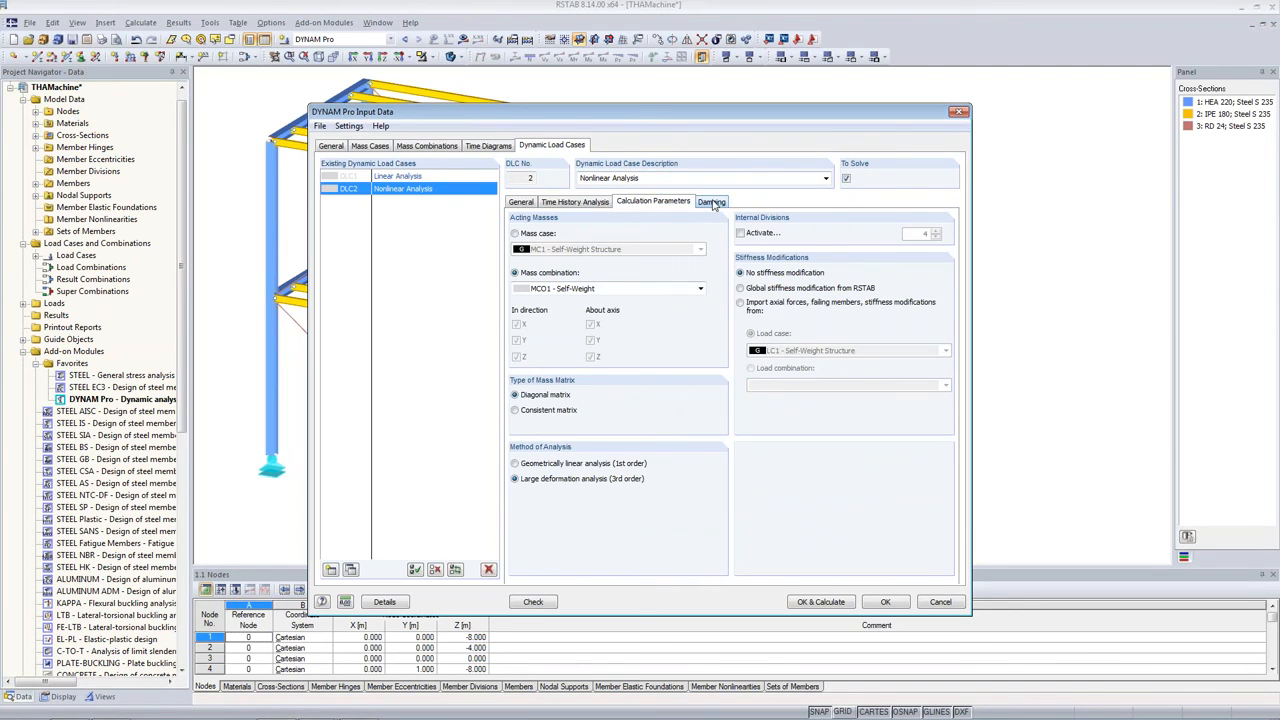
click(710, 202)
click(820, 602)
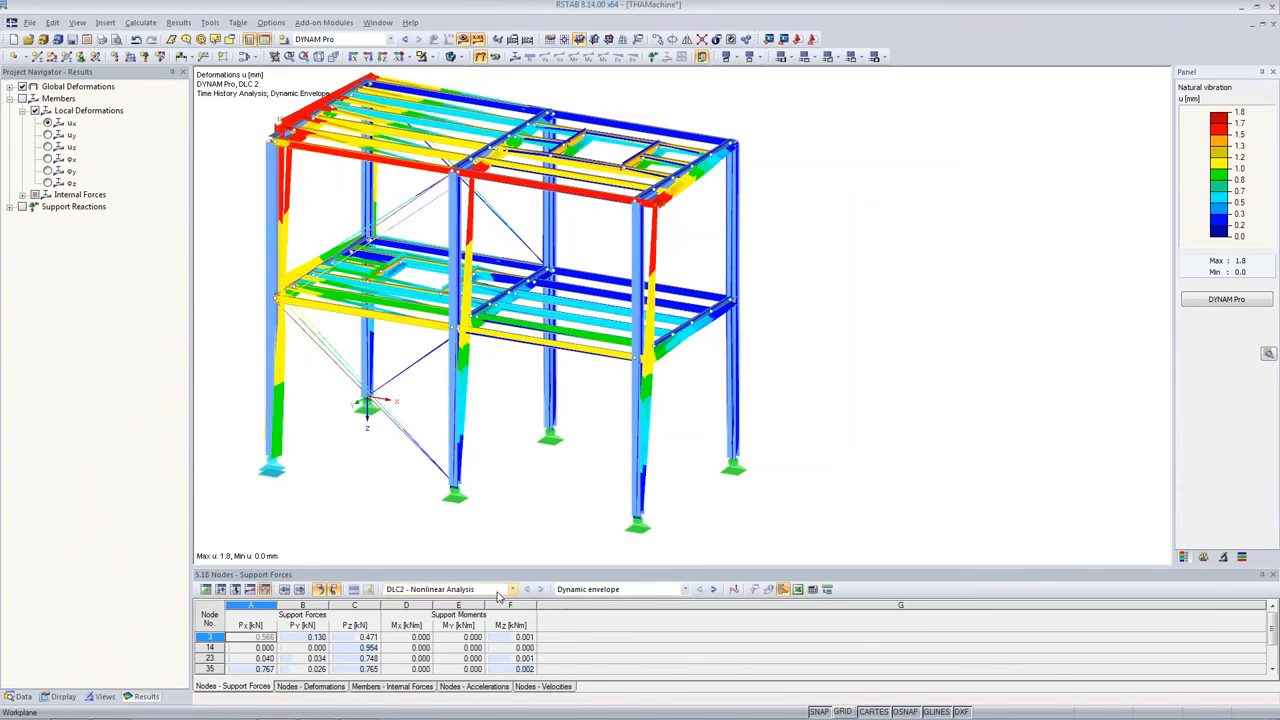
Check that DLC2 - Nonlinear Analysis is the displayed result case, and open the Time Course Monitor beside the model
click(458, 589)
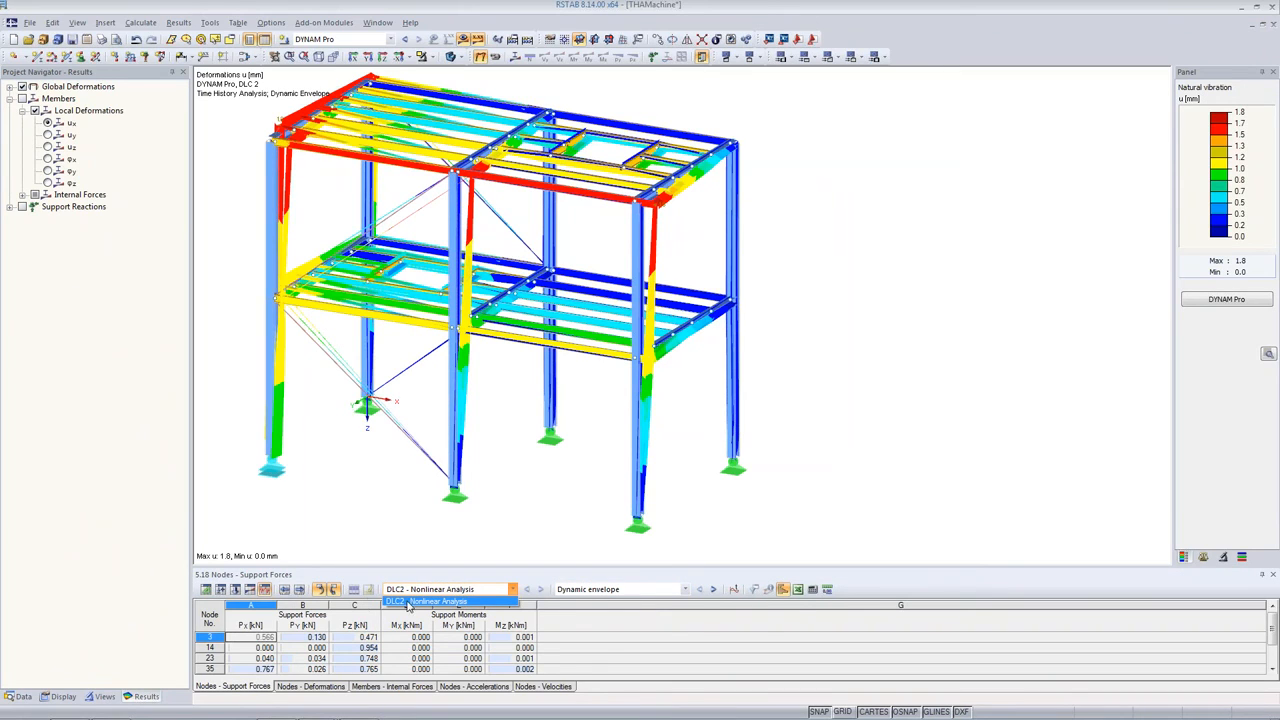
click(467, 590)
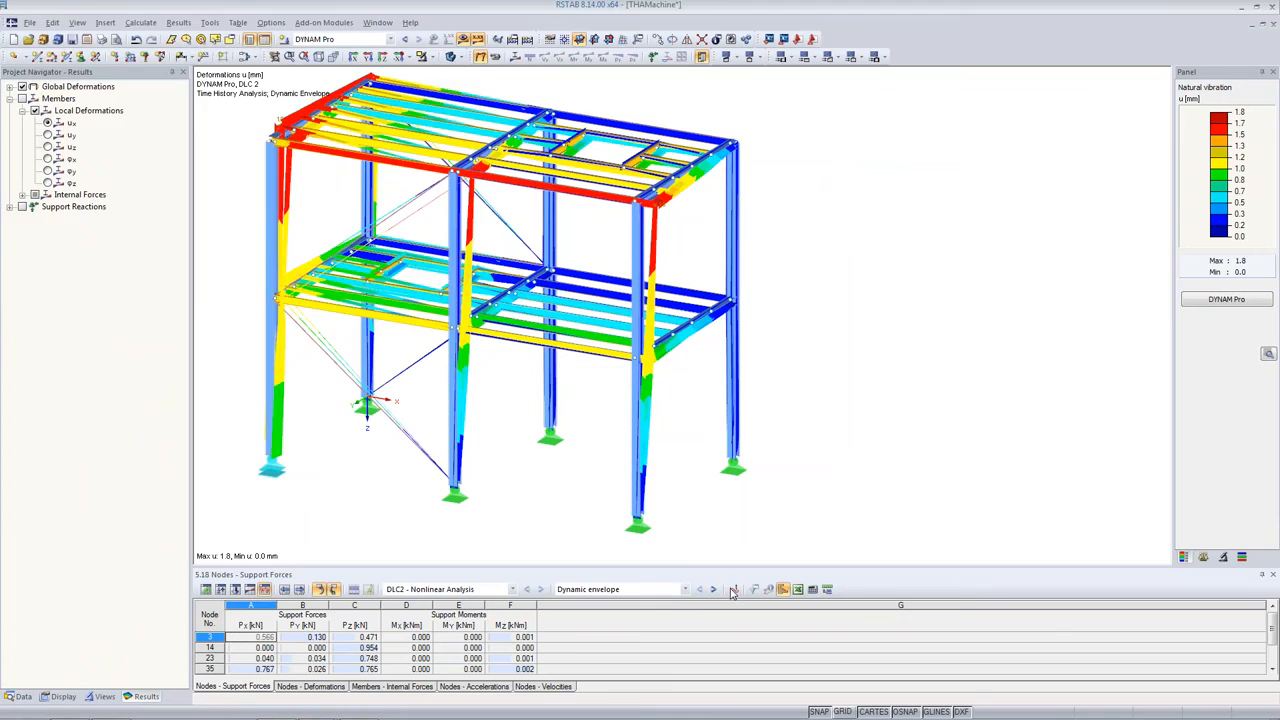
click(733, 589)
drag(362, 30, 1082, 395)
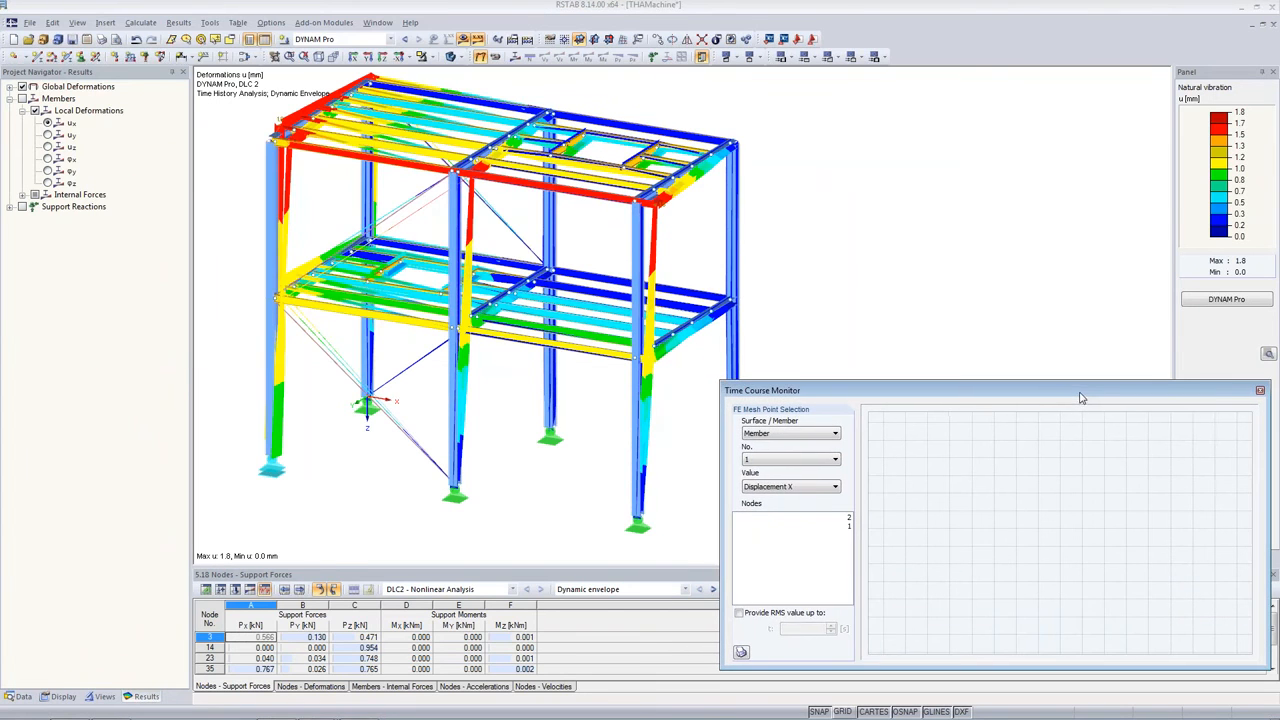
Plot the Support Force PZ time course for support node 14
click(768, 433)
click(766, 462)
click(790, 487)
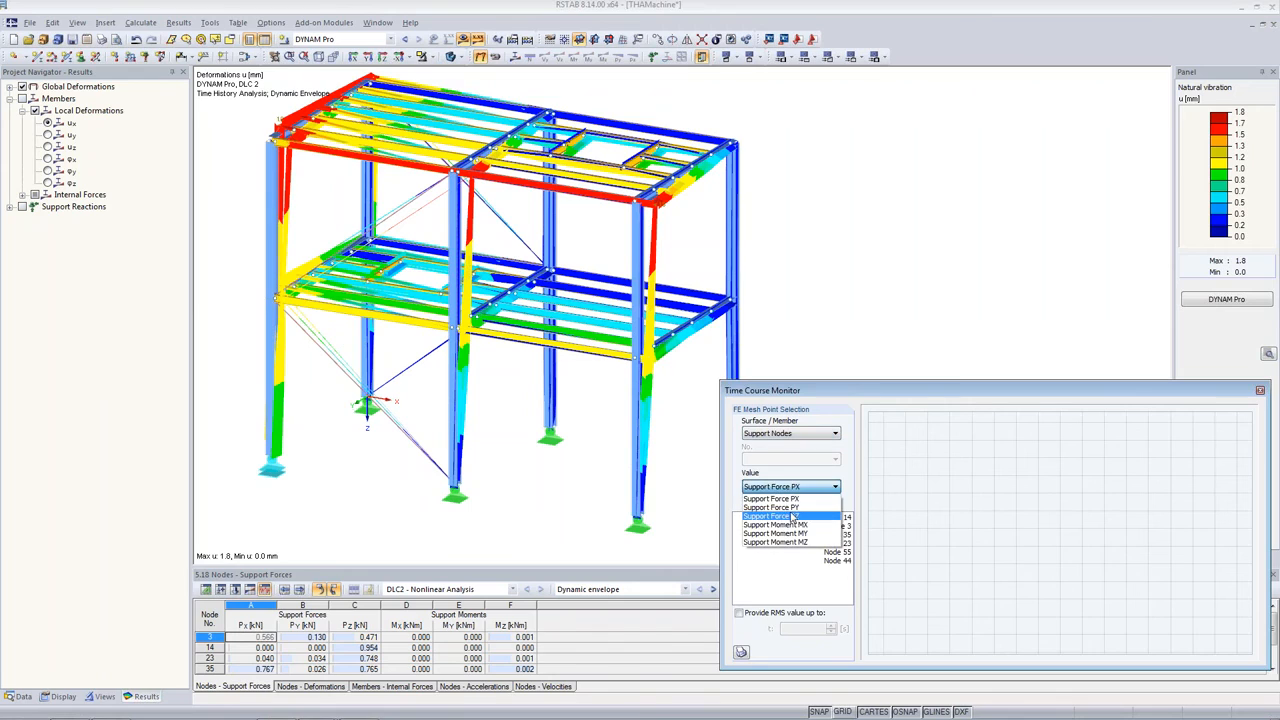
click(794, 510)
click(803, 487)
click(802, 509)
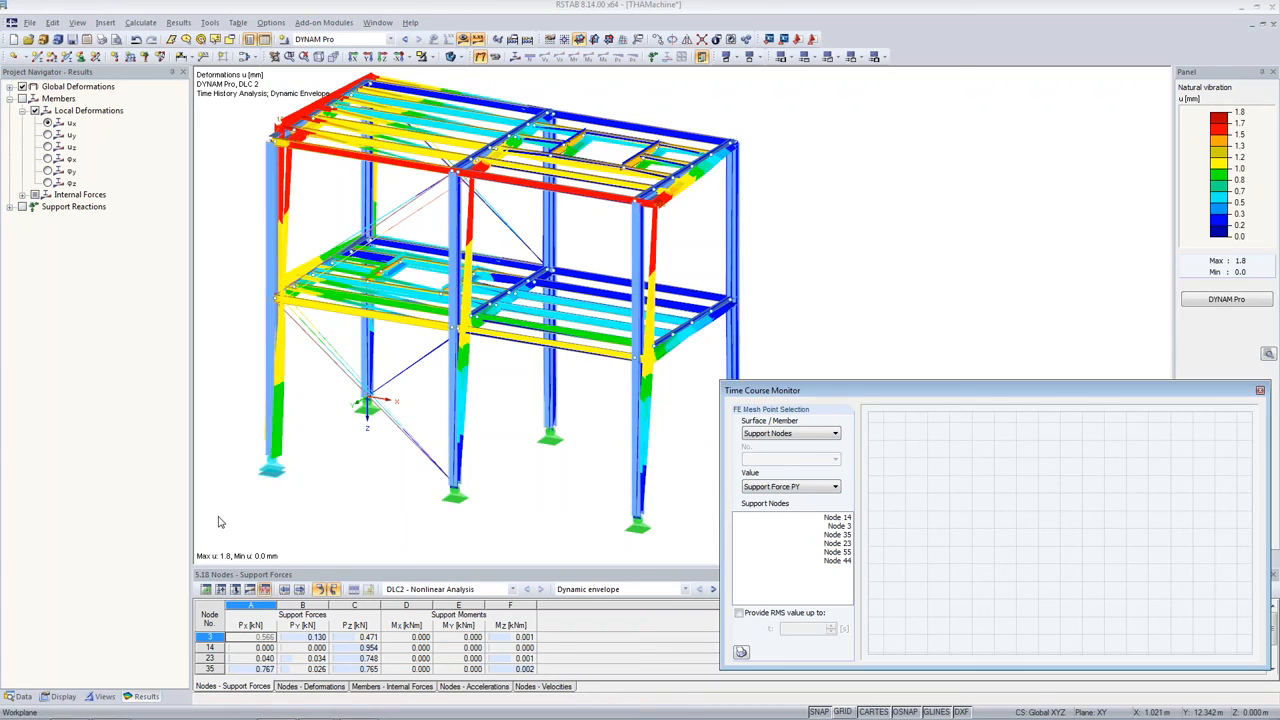
click(798, 487)
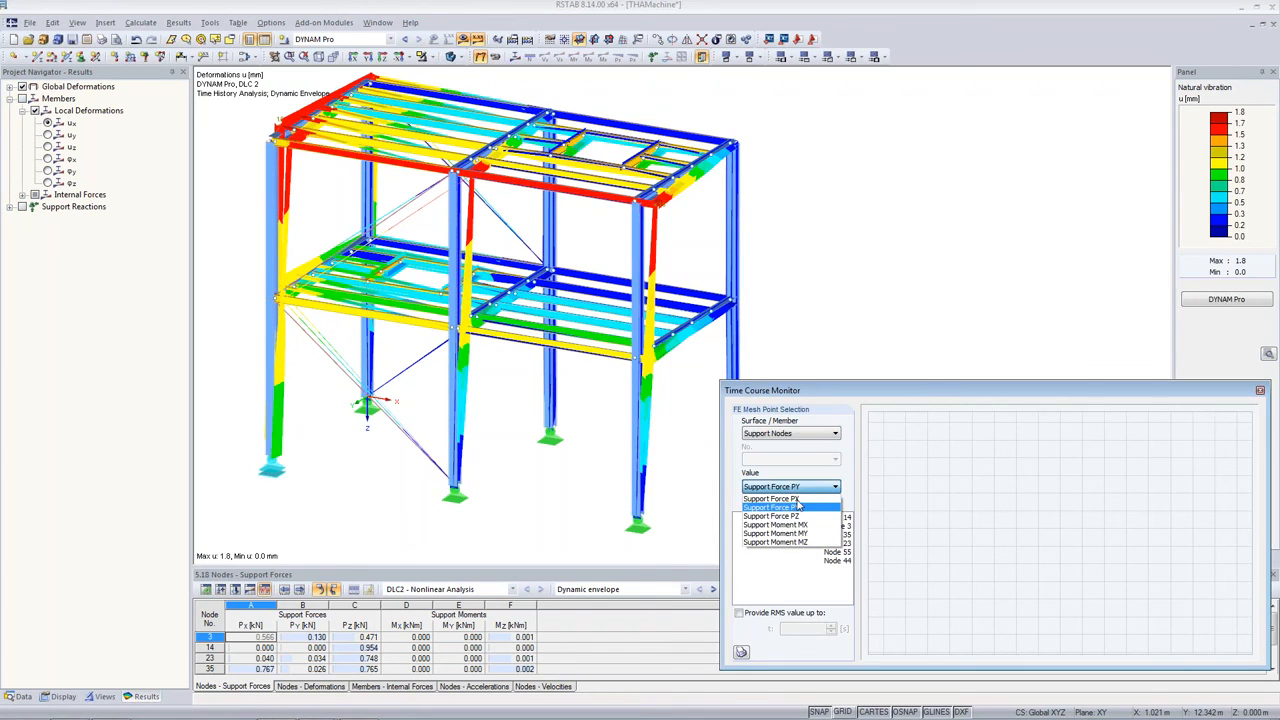
click(795, 516)
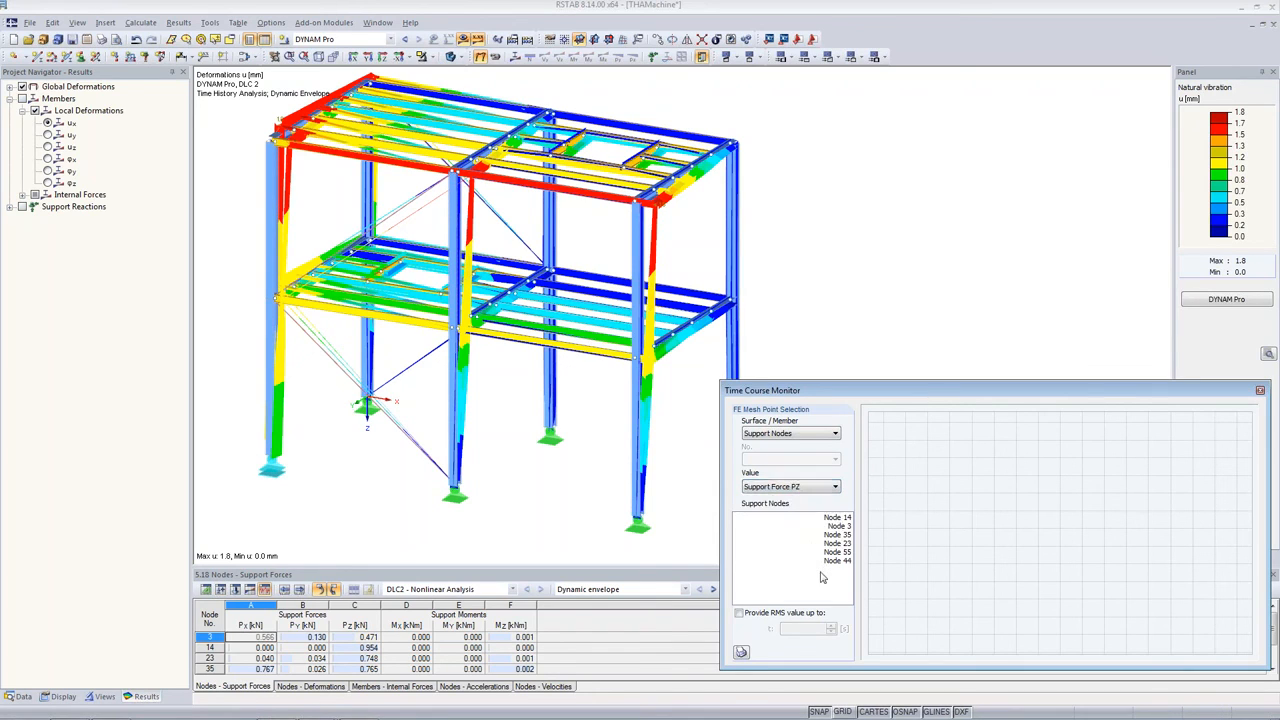
click(826, 518)
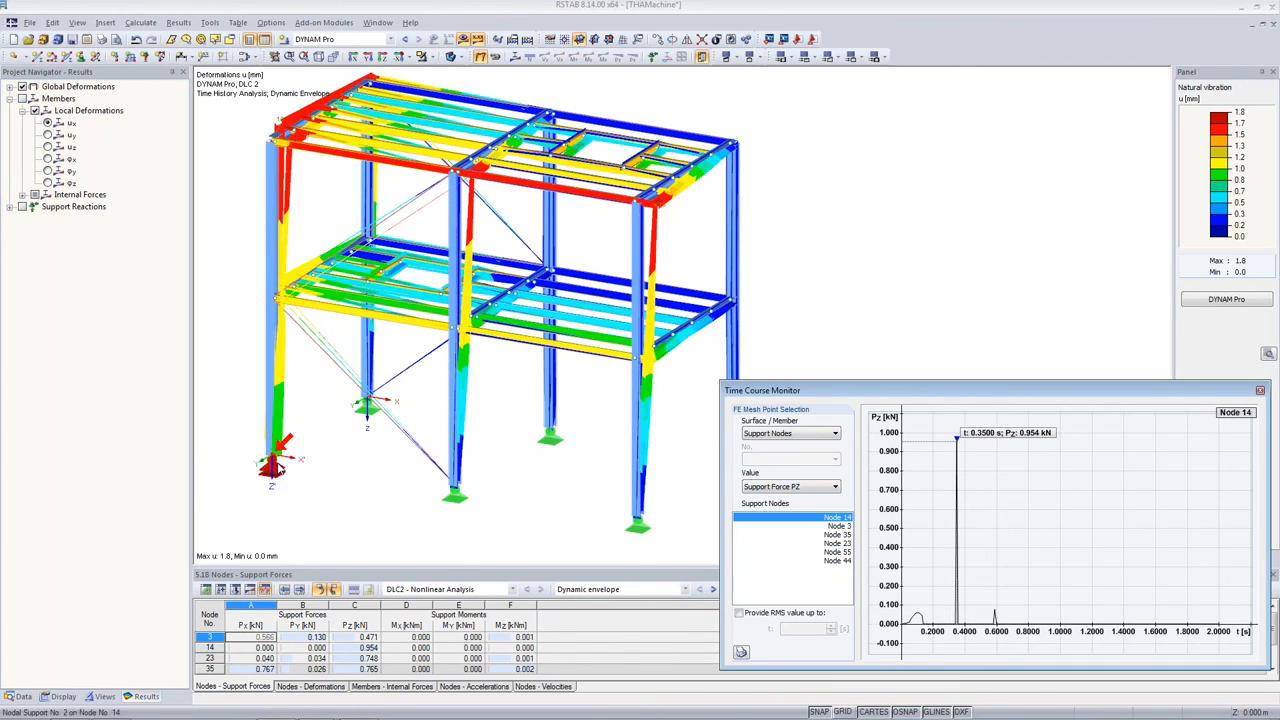
Select node 14 at the column base in the model and plot its Displacement Z time course
click(273, 456)
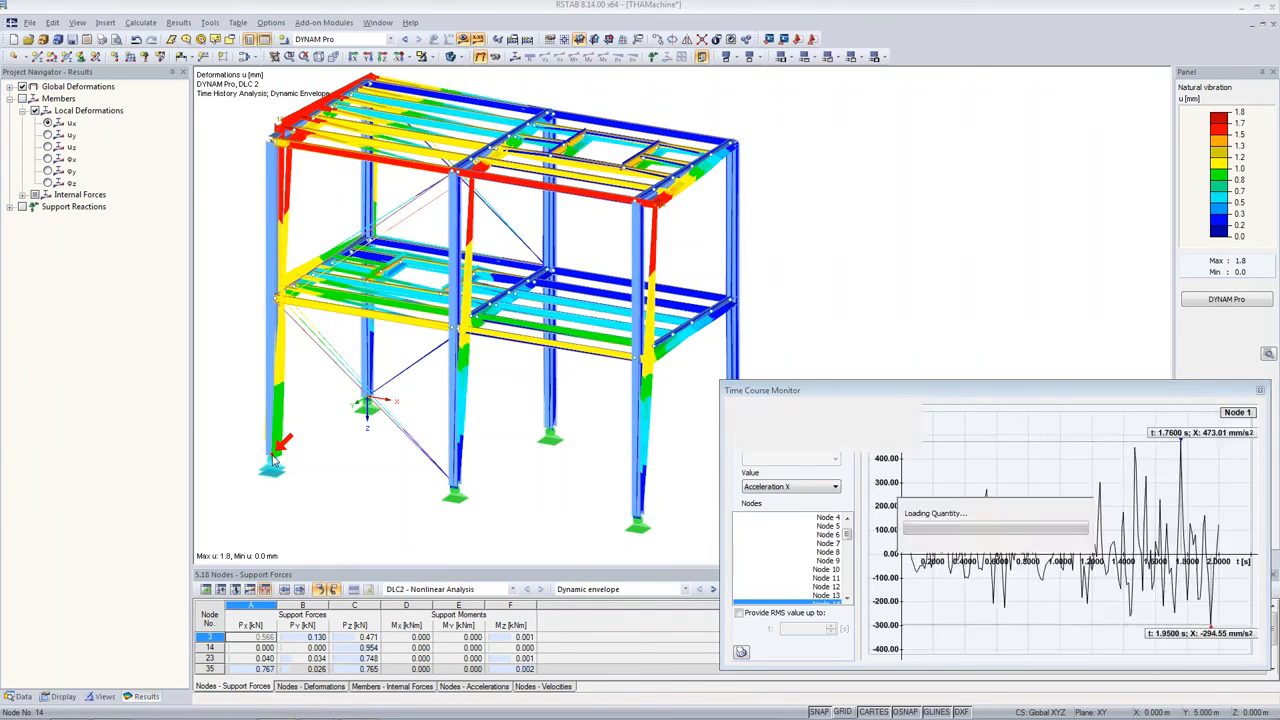
click(768, 487)
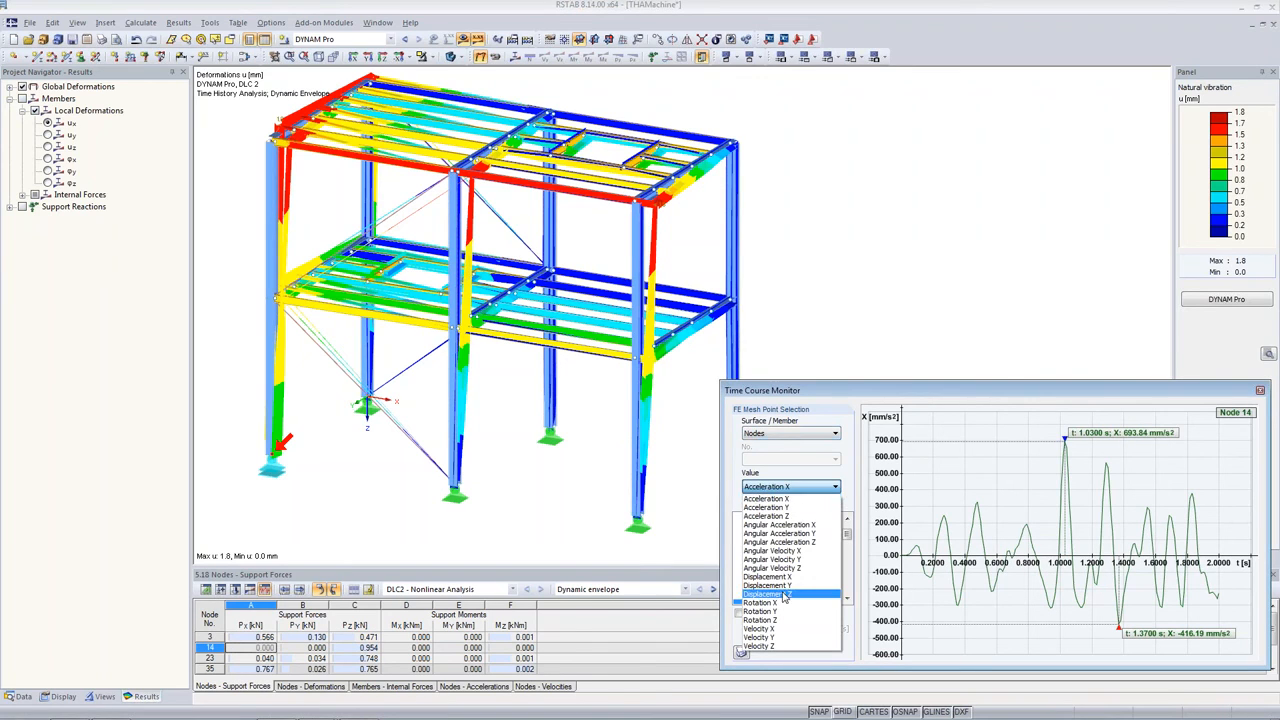
click(785, 596)
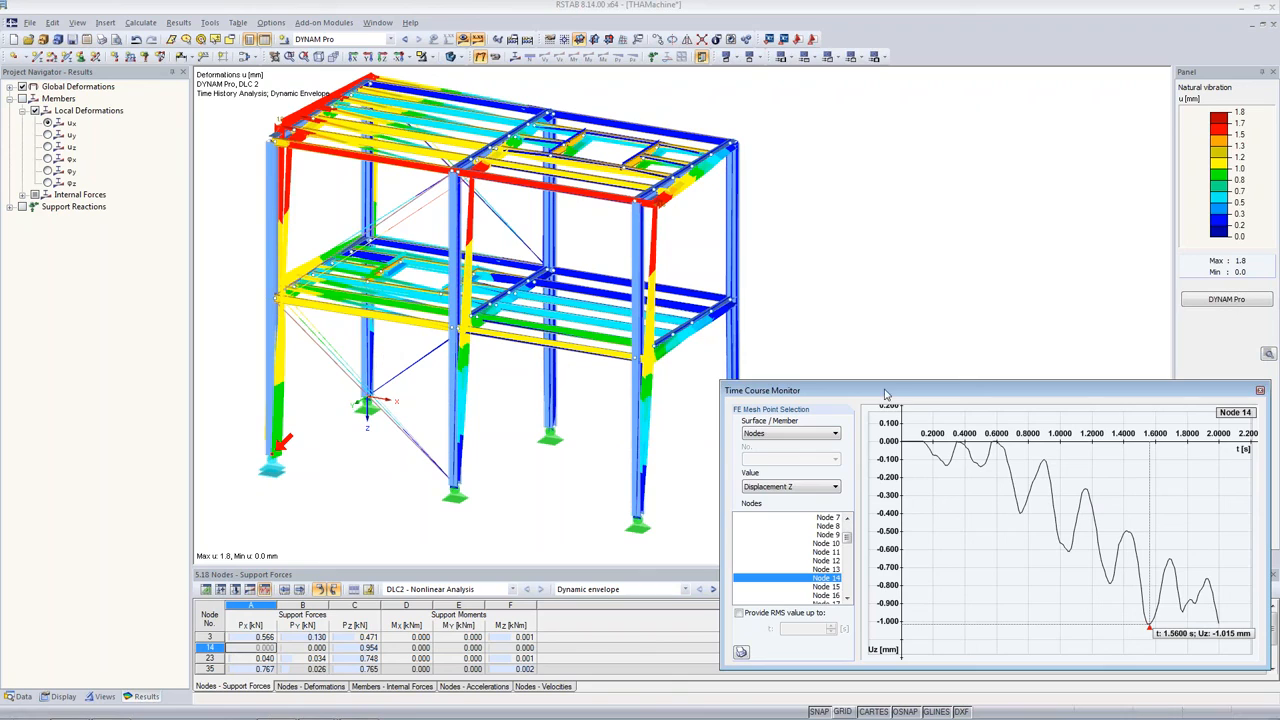
Play the time history animation of the frame with the deformation display factor raised to 1070.44, and stop it
click(495, 57)
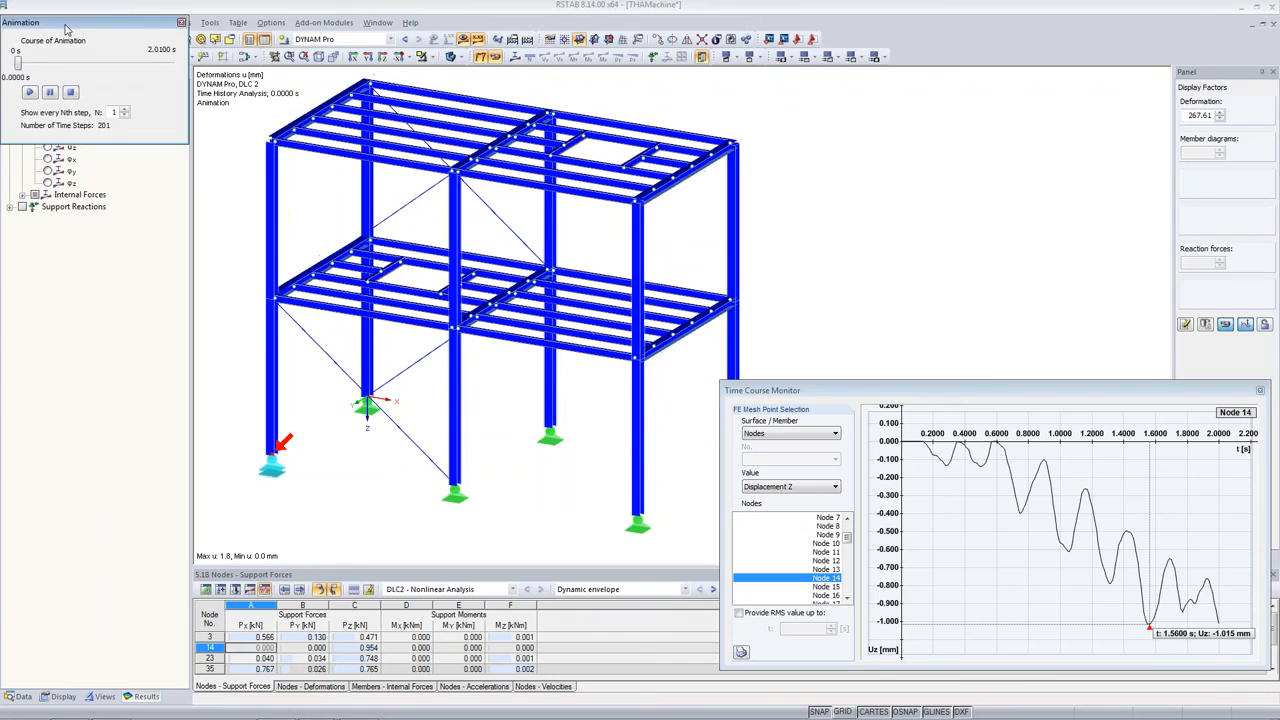
drag(70, 31, 77, 41)
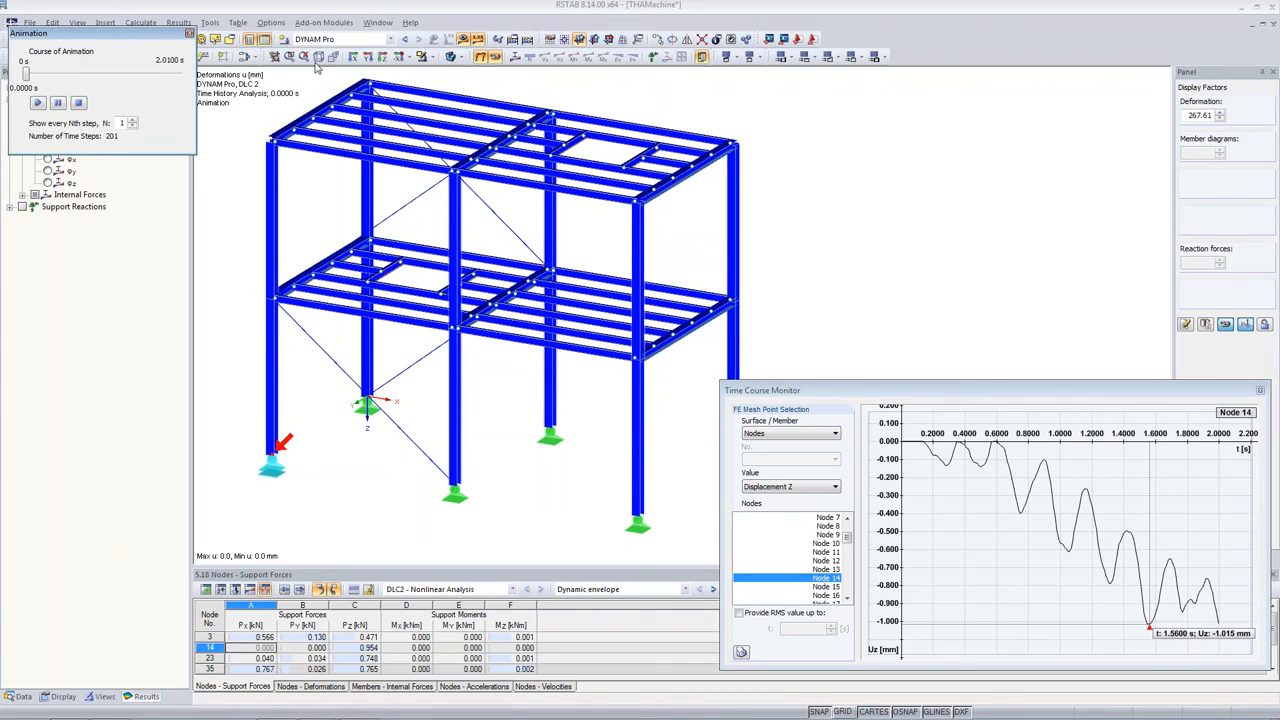
click(1220, 114)
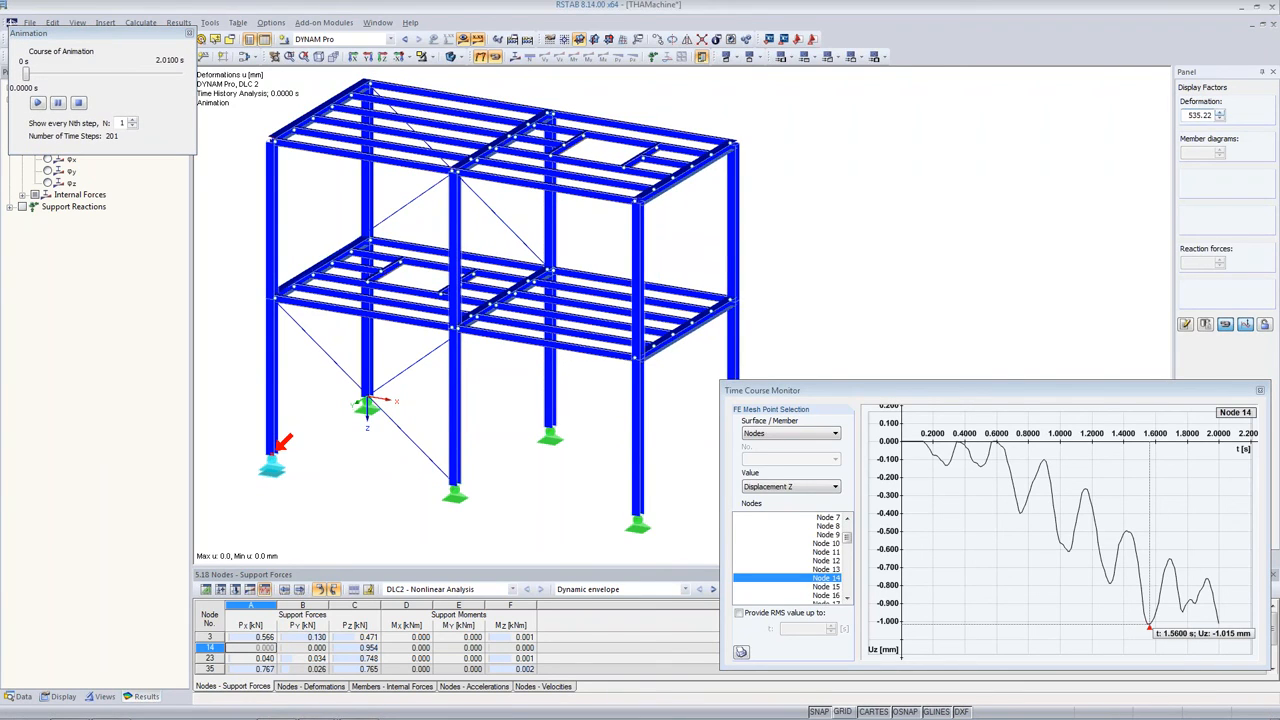
click(1220, 114)
click(37, 104)
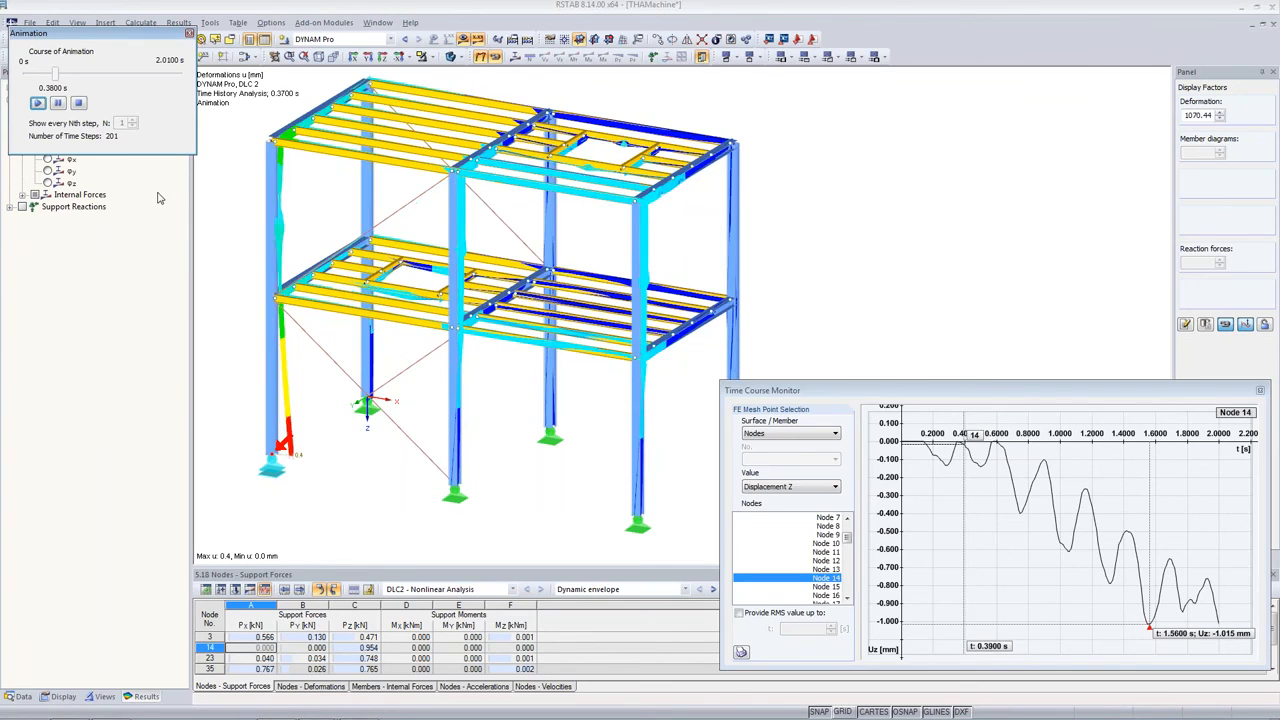
click(78, 104)
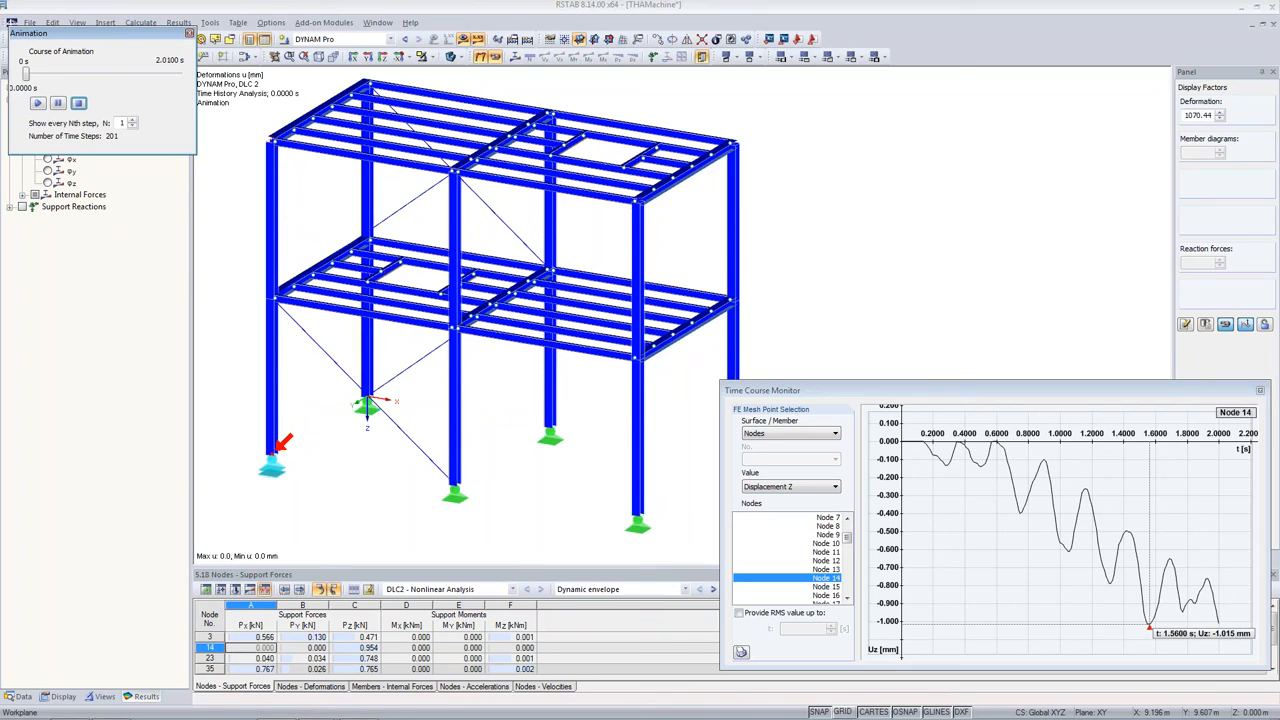
key(alt+Tab)
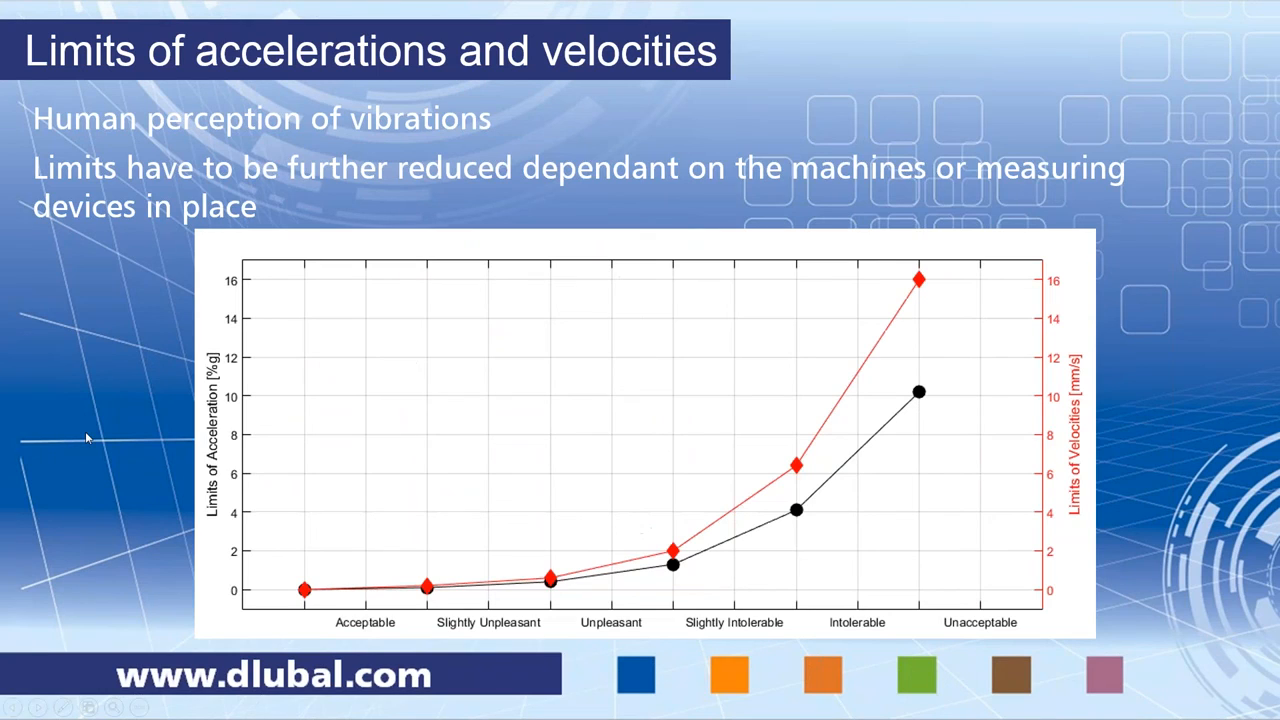
click(86, 433)
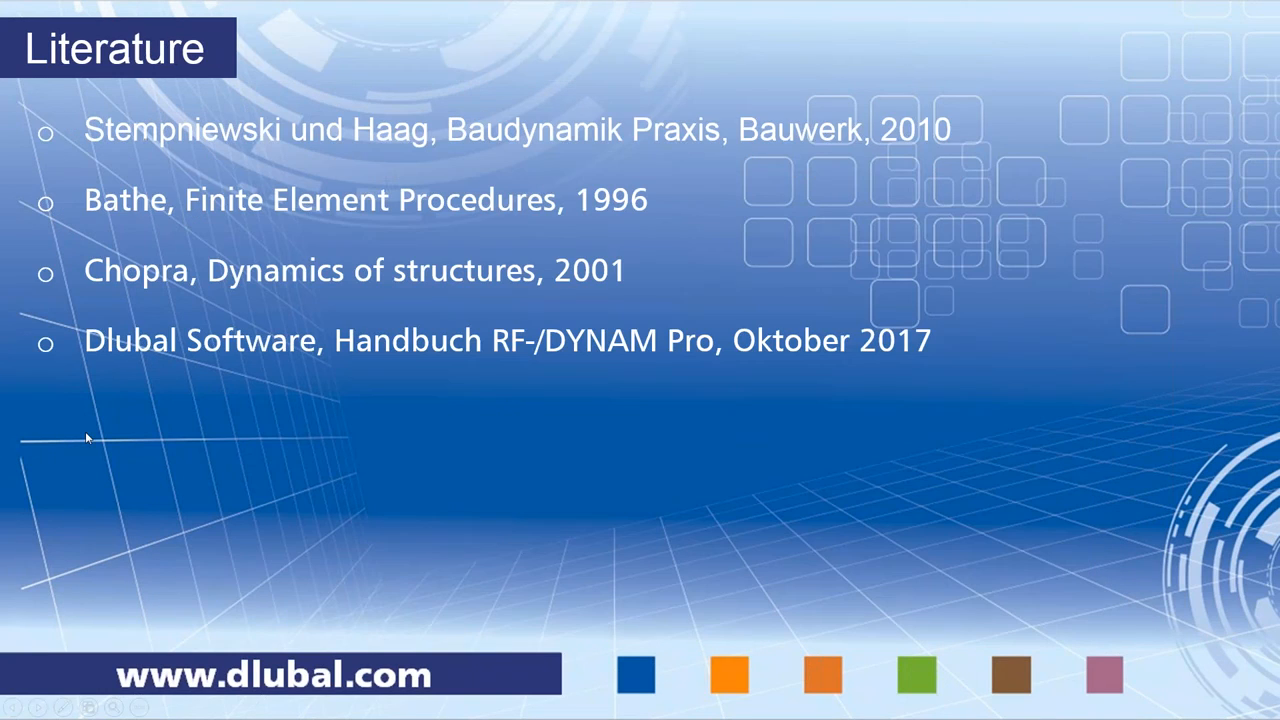